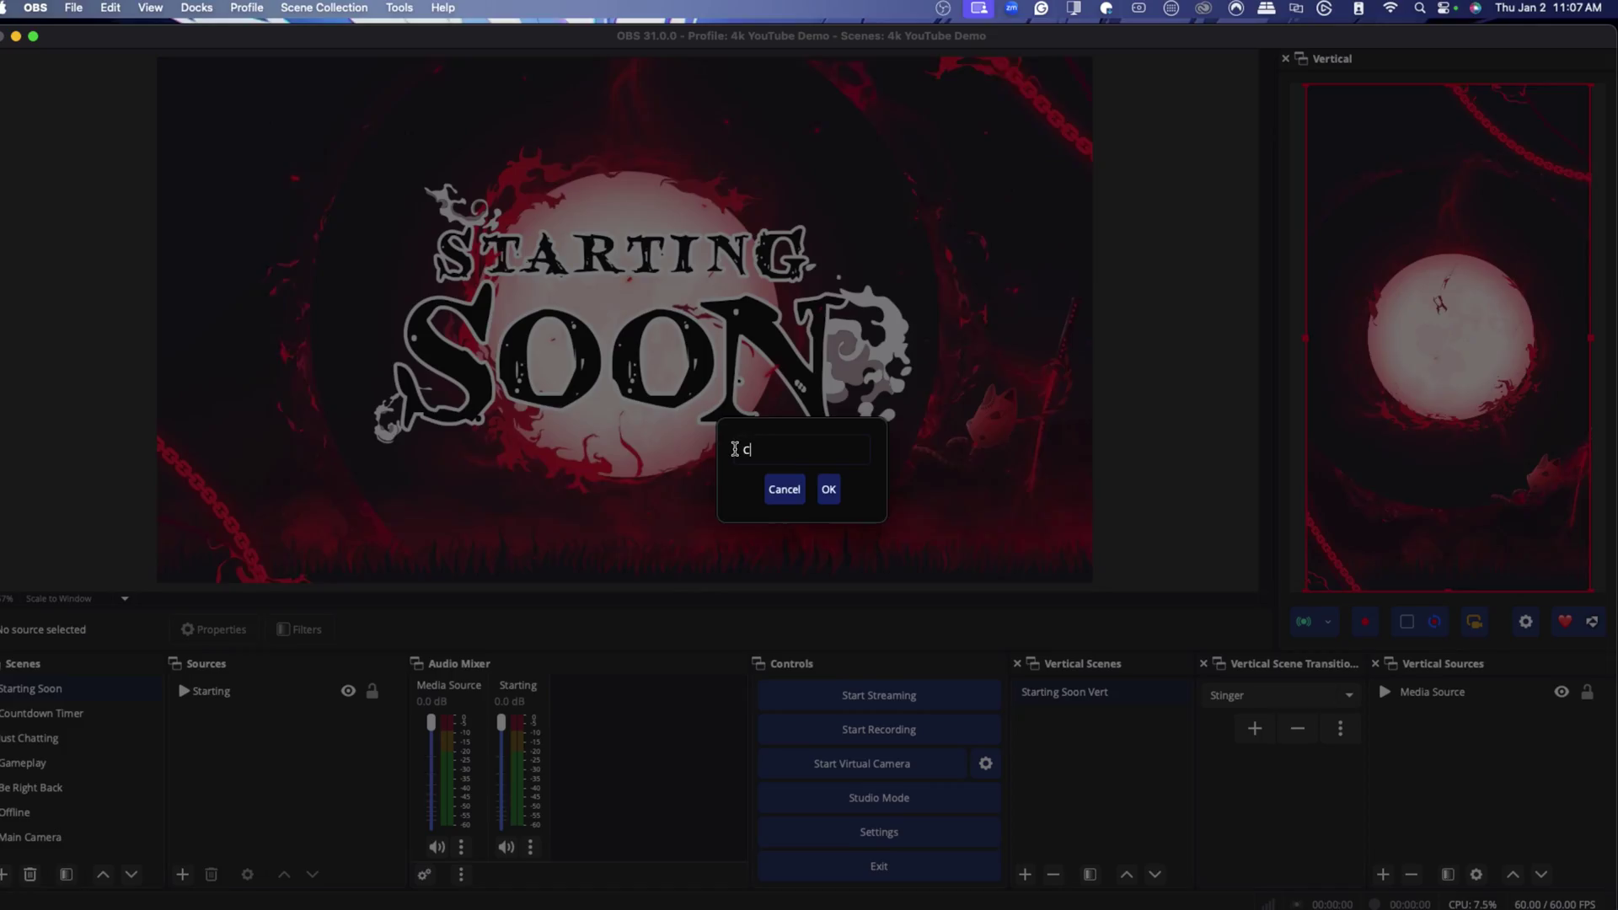
Create the vertical scene Countdown Vert and choose a local file for its new media source
click(825, 492)
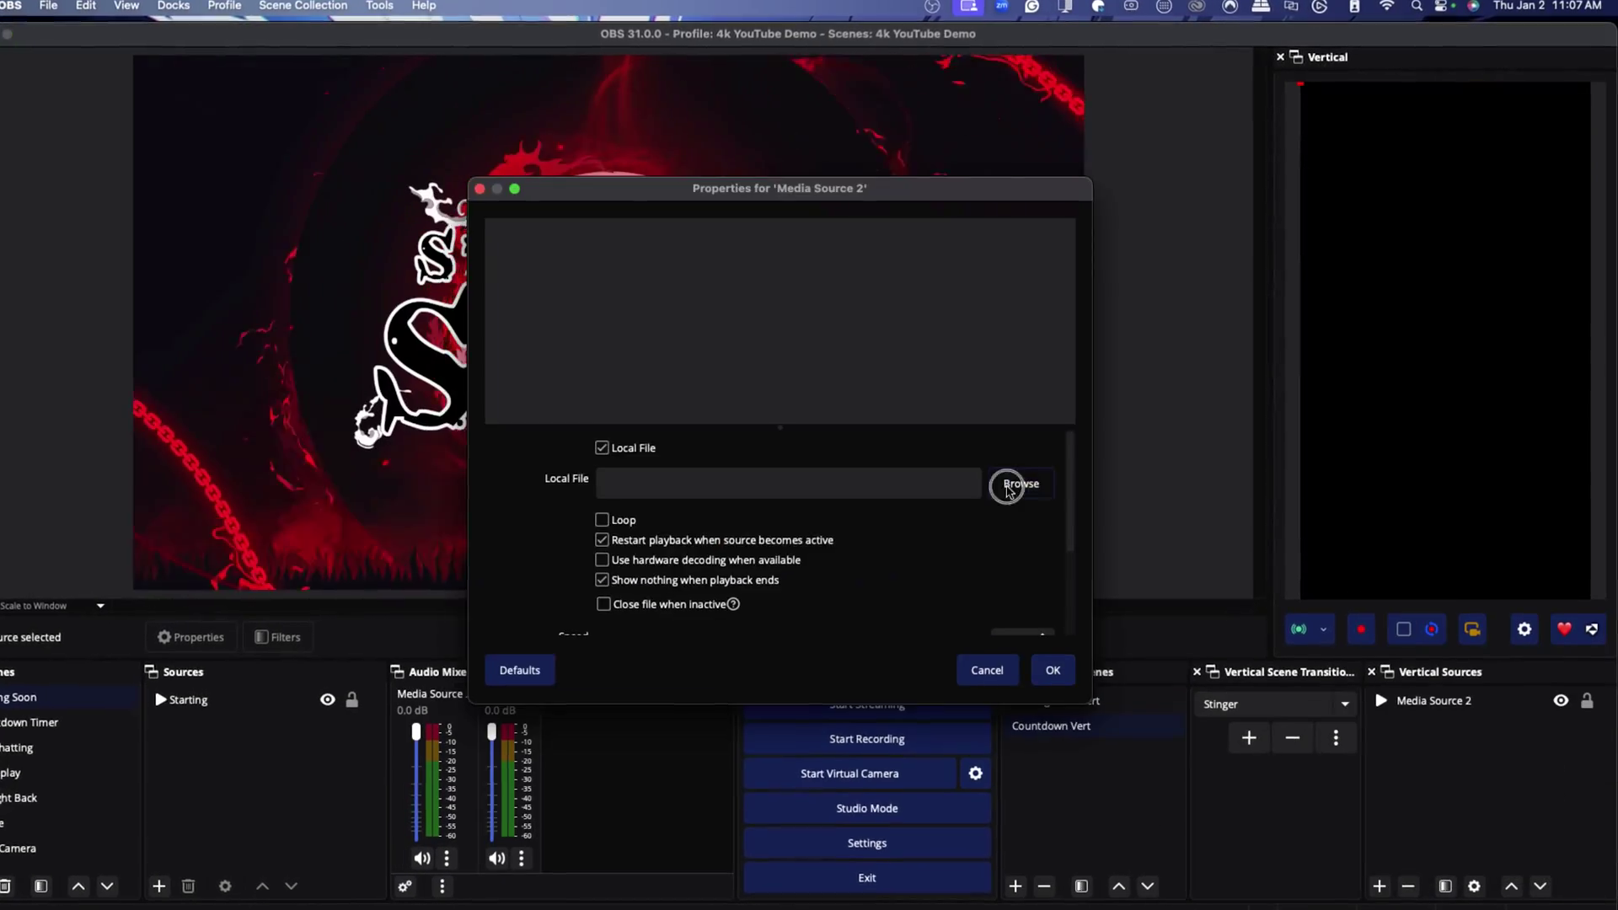
click(1023, 487)
click(1080, 509)
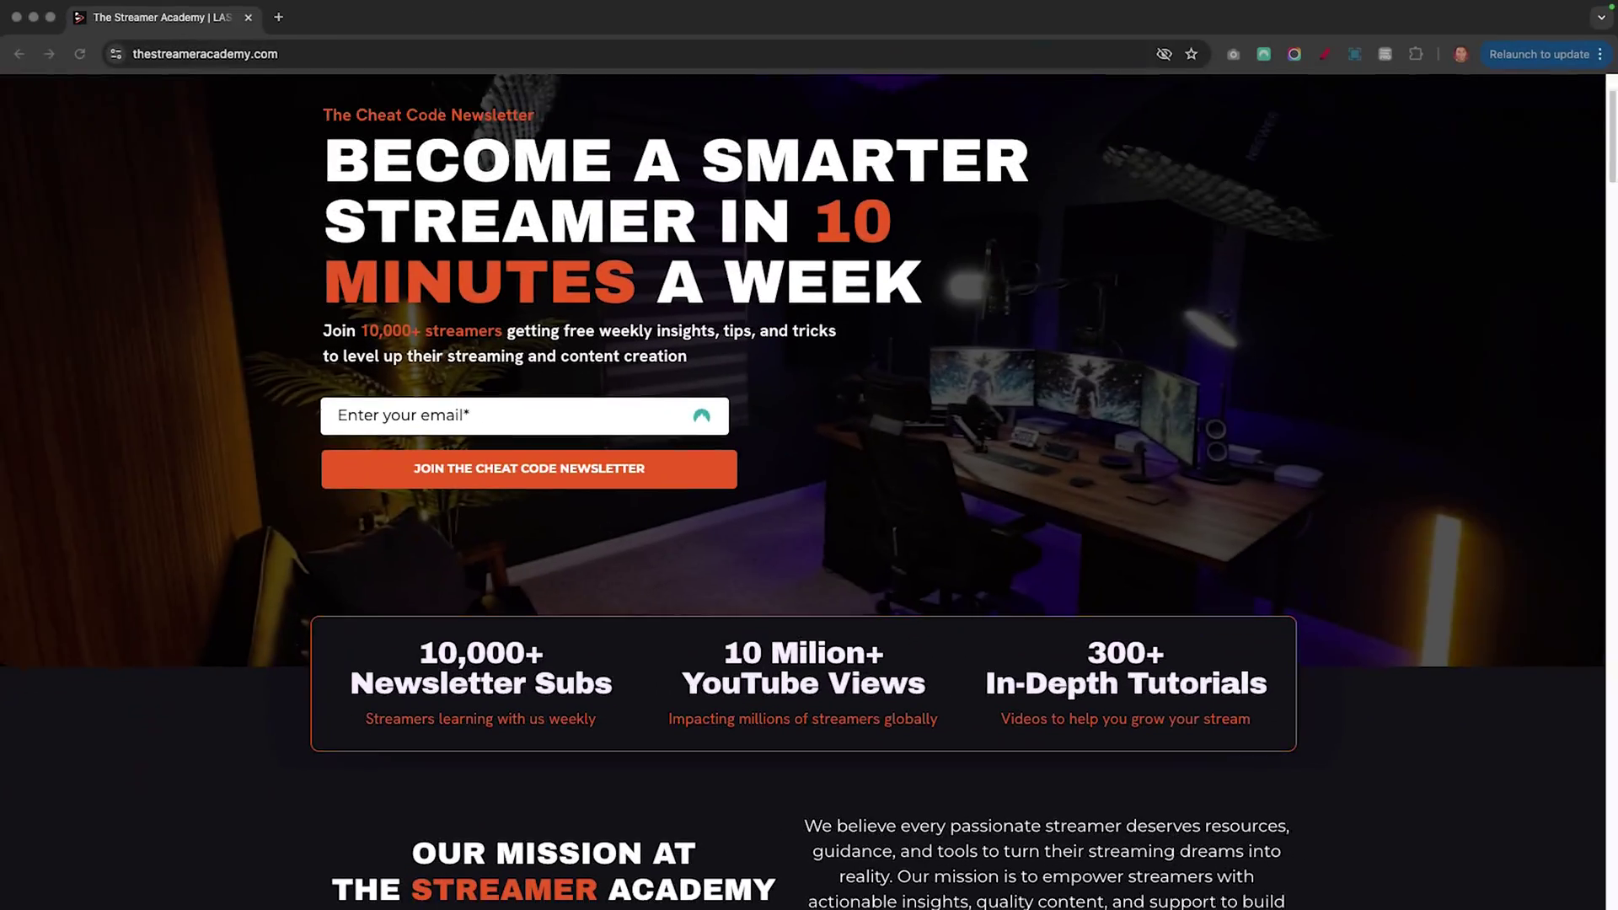
Look through The Streamer Academy home page, from the newsletter sign-up to the free resources
scroll(809, 489, down, 5)
scroll(809, 489, down, 6)
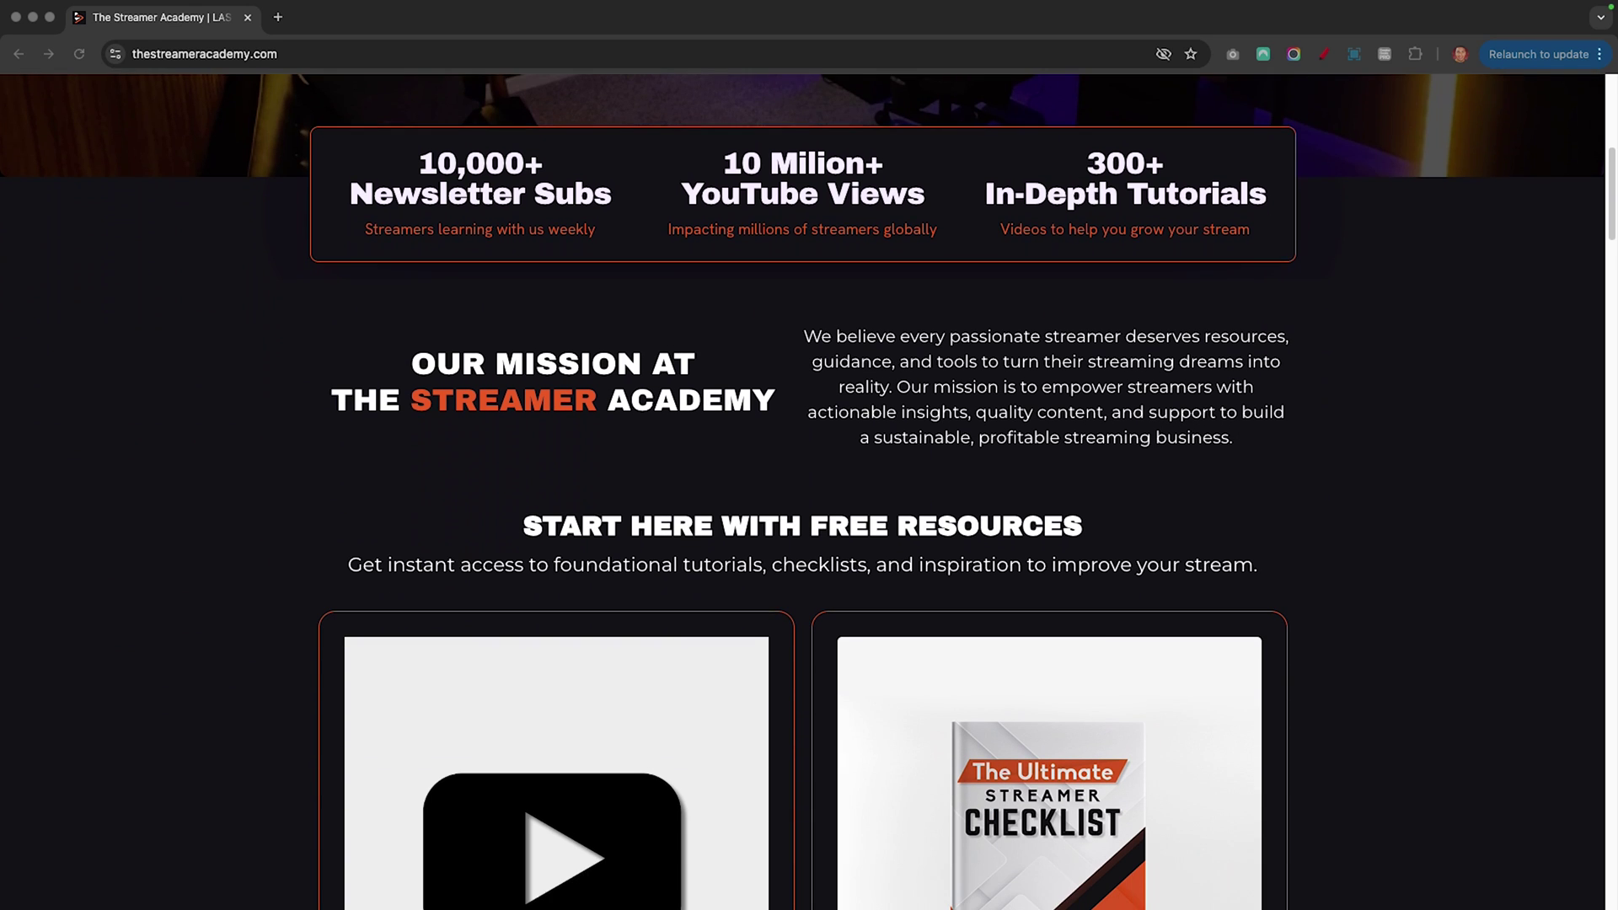
scroll(809, 489, down, 5)
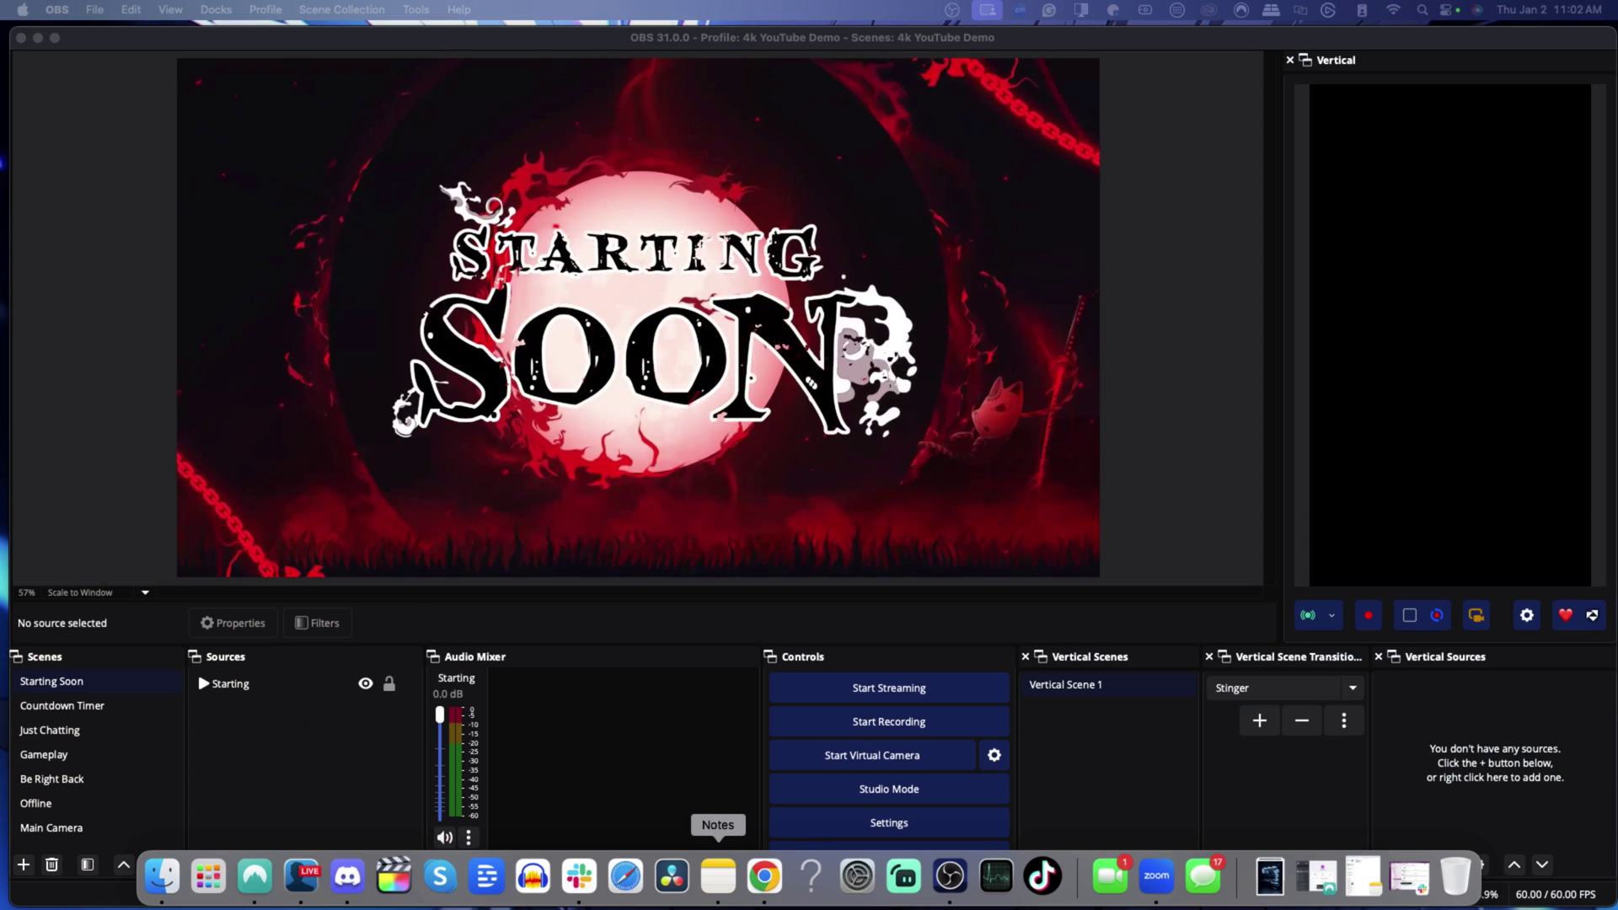
View the Aitum Vertical plugin page in Chrome and check in OBS which vertical docks are enabled
click(762, 878)
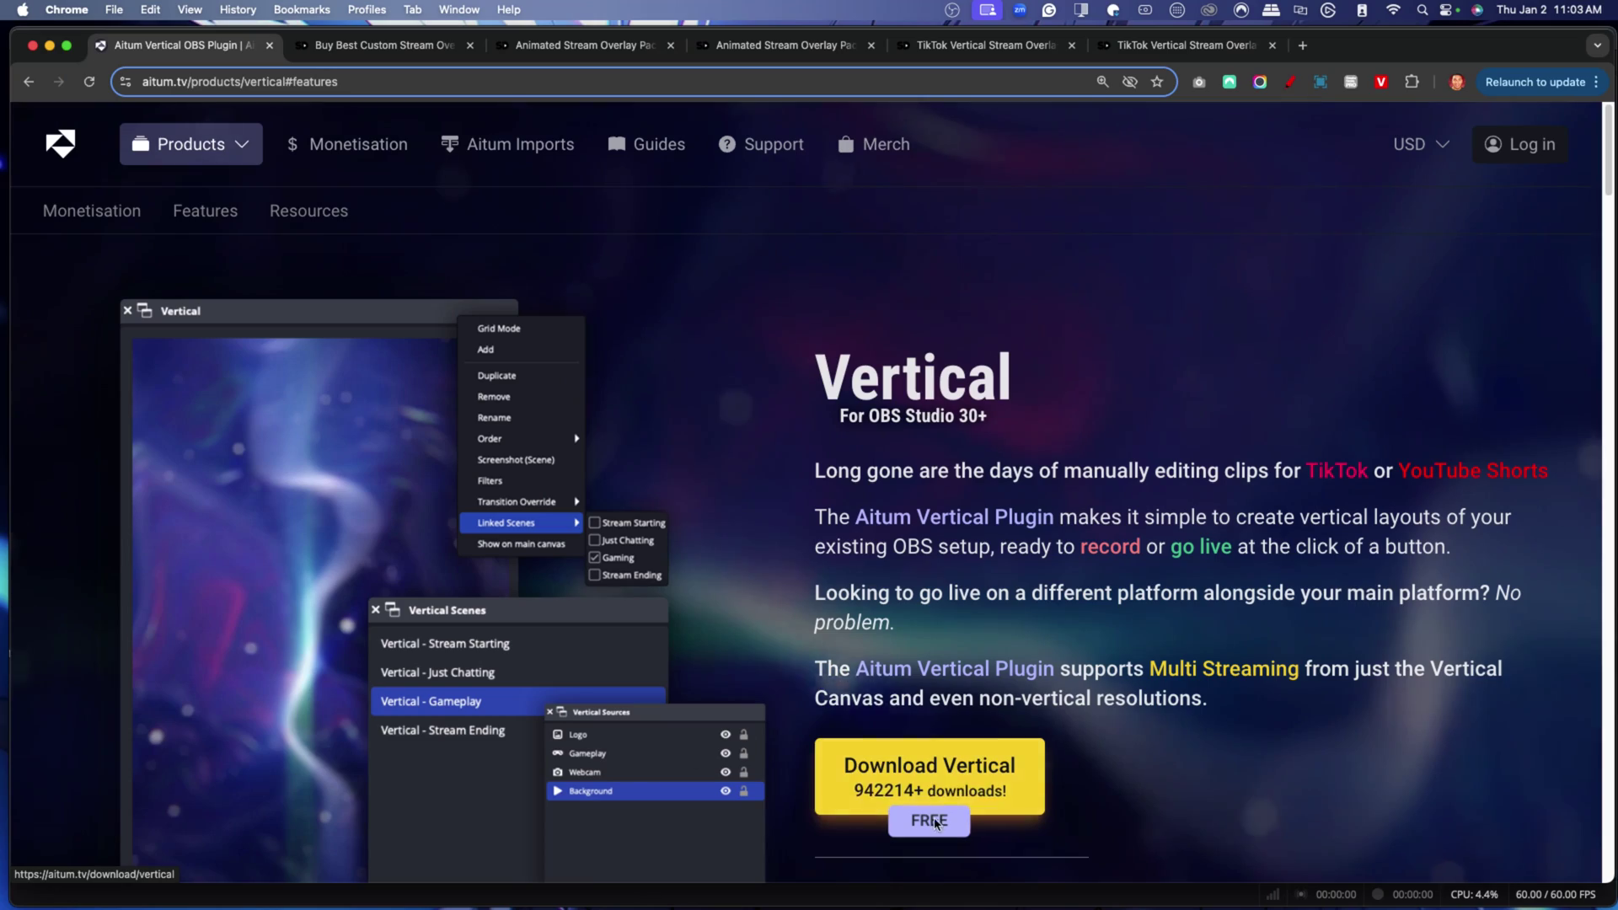
mouse_move(965, 908)
click(949, 877)
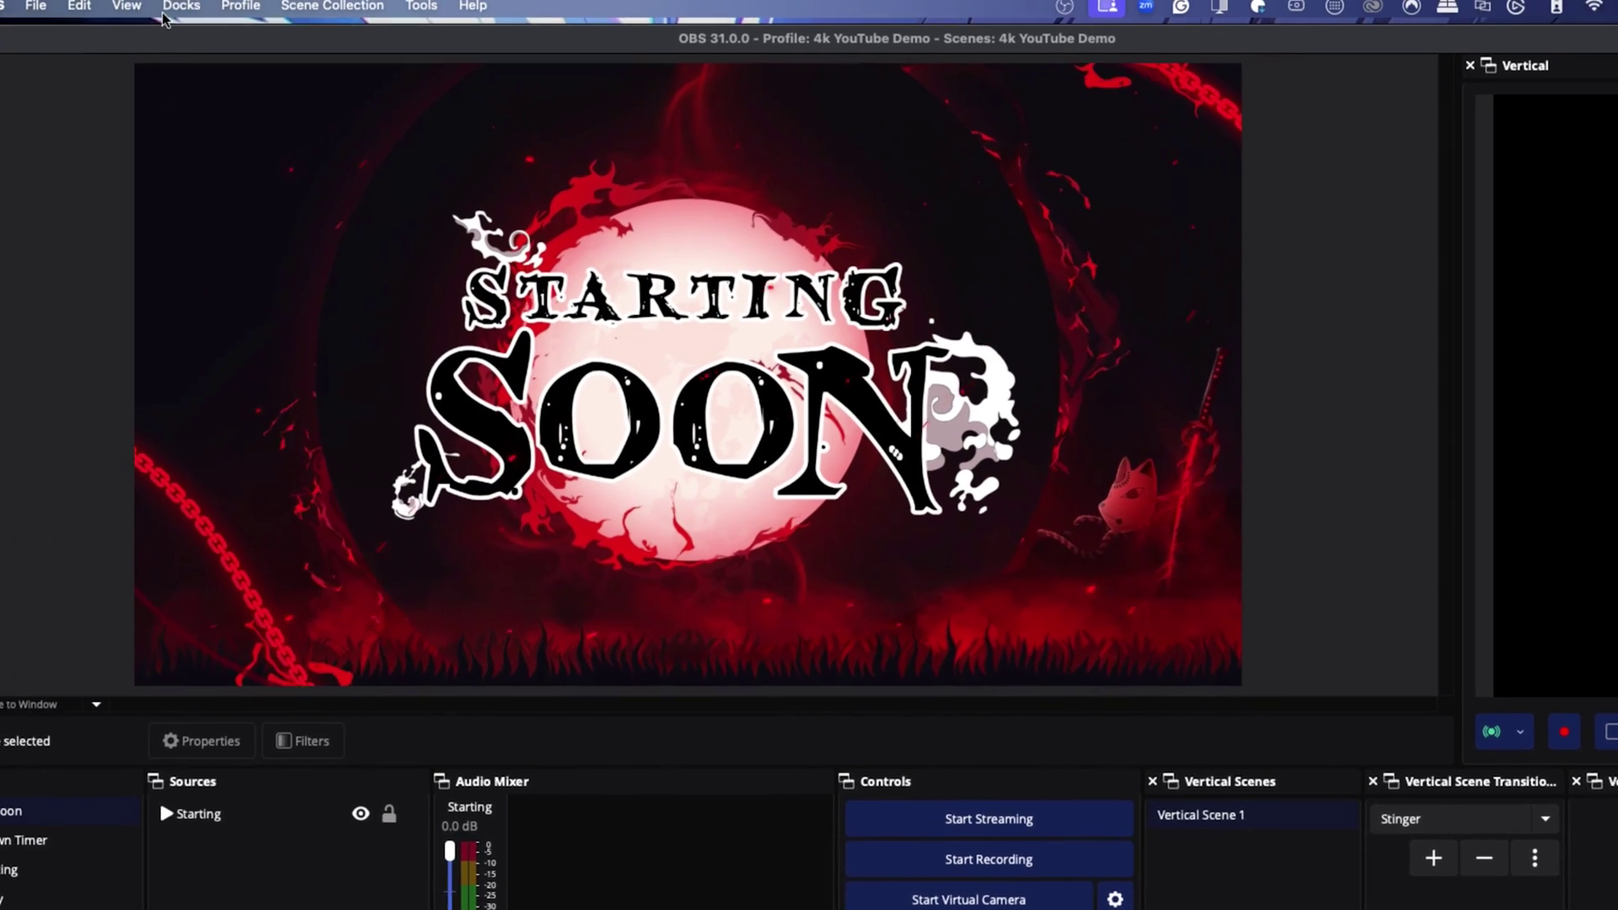
click(249, 11)
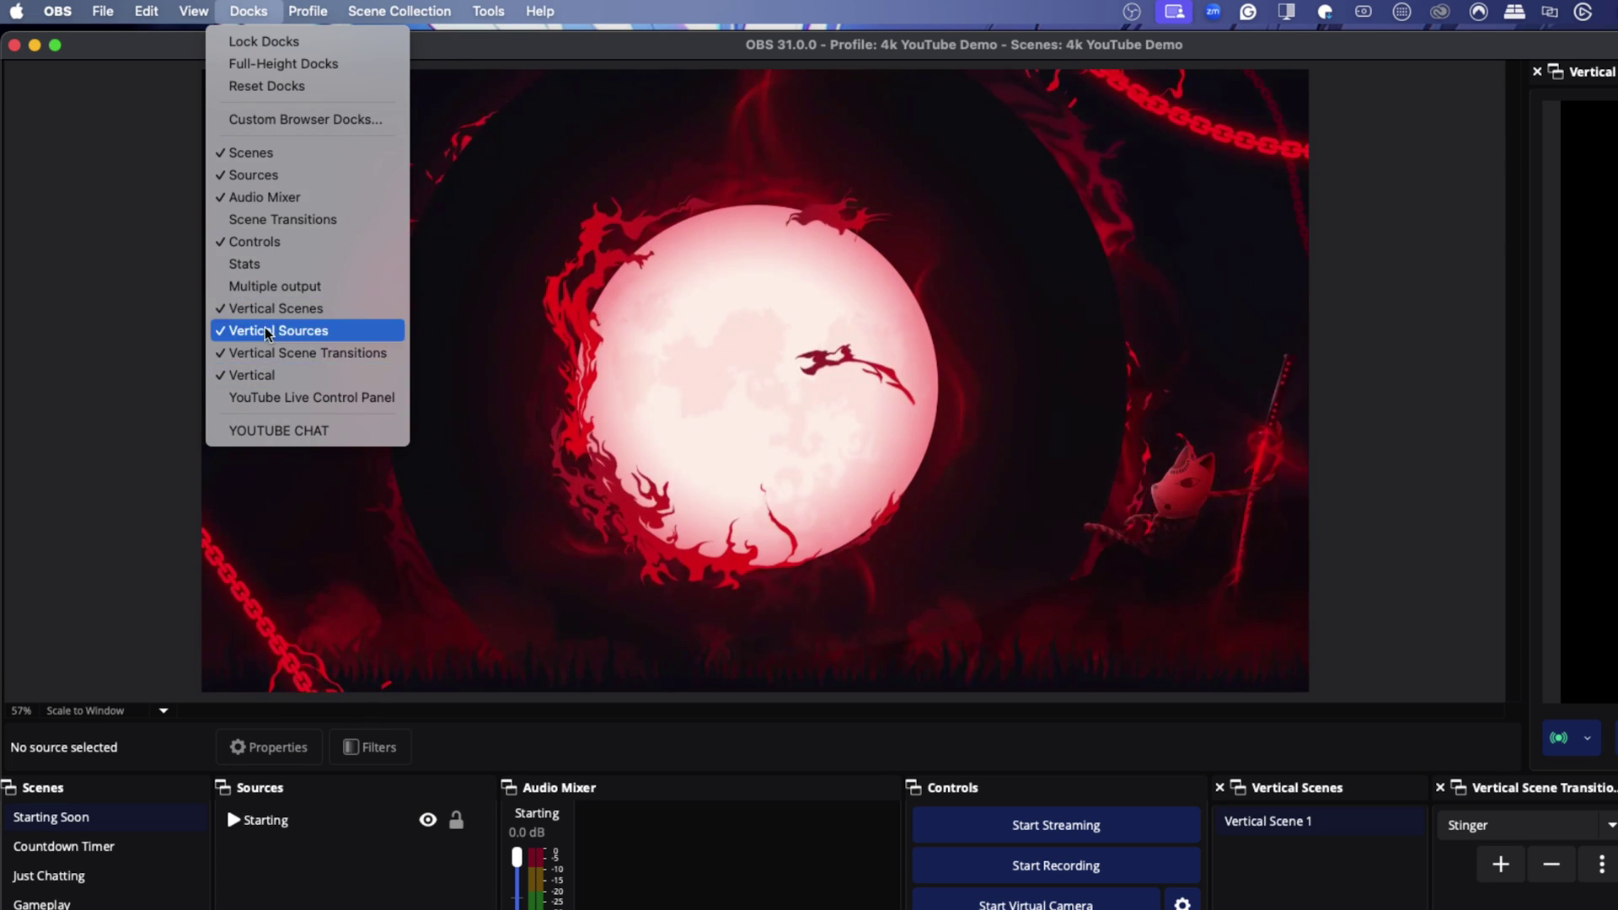
click(166, 328)
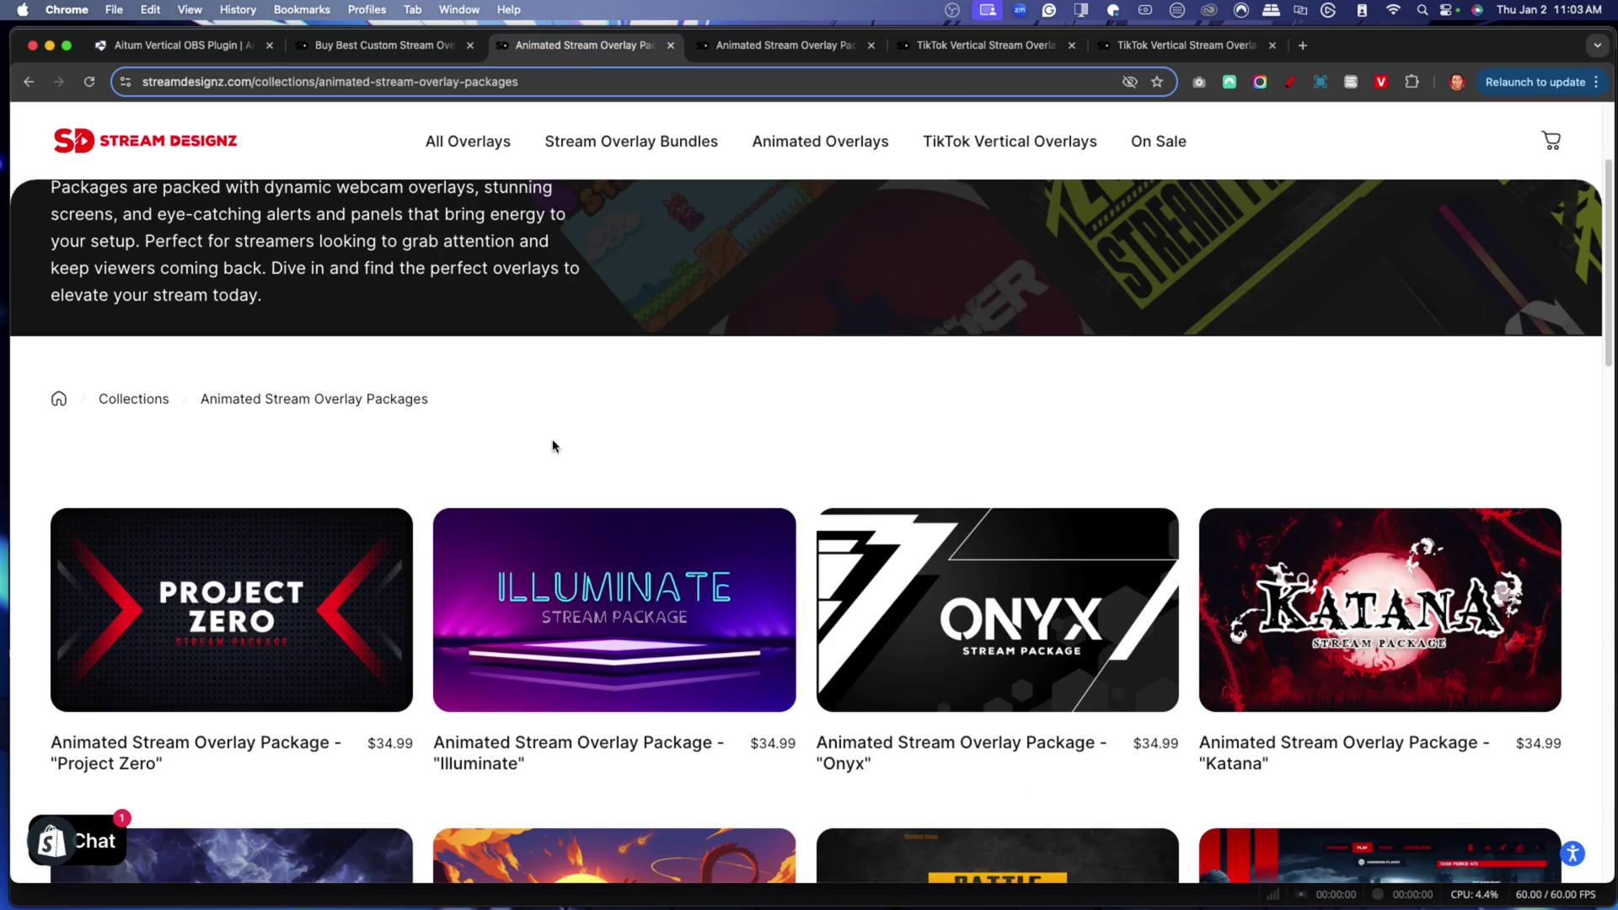
Browse the Animated Overlay Packages collection on Stream Designz and view the animated Katana package page
scroll(590, 451, down, 2)
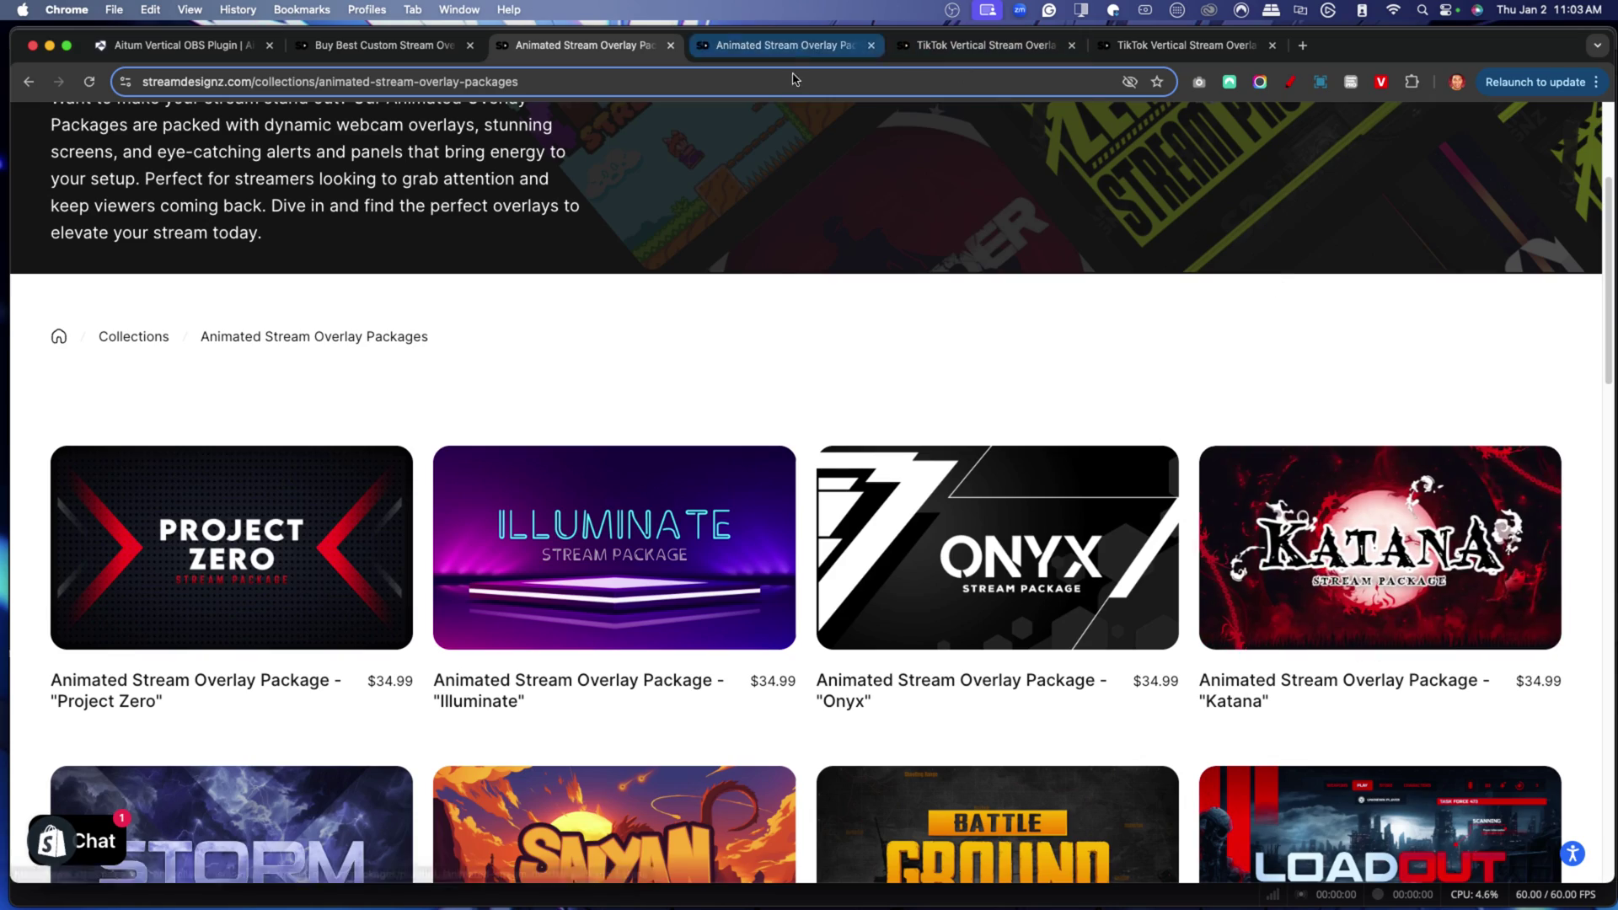
scroll(805, 424, down, 8)
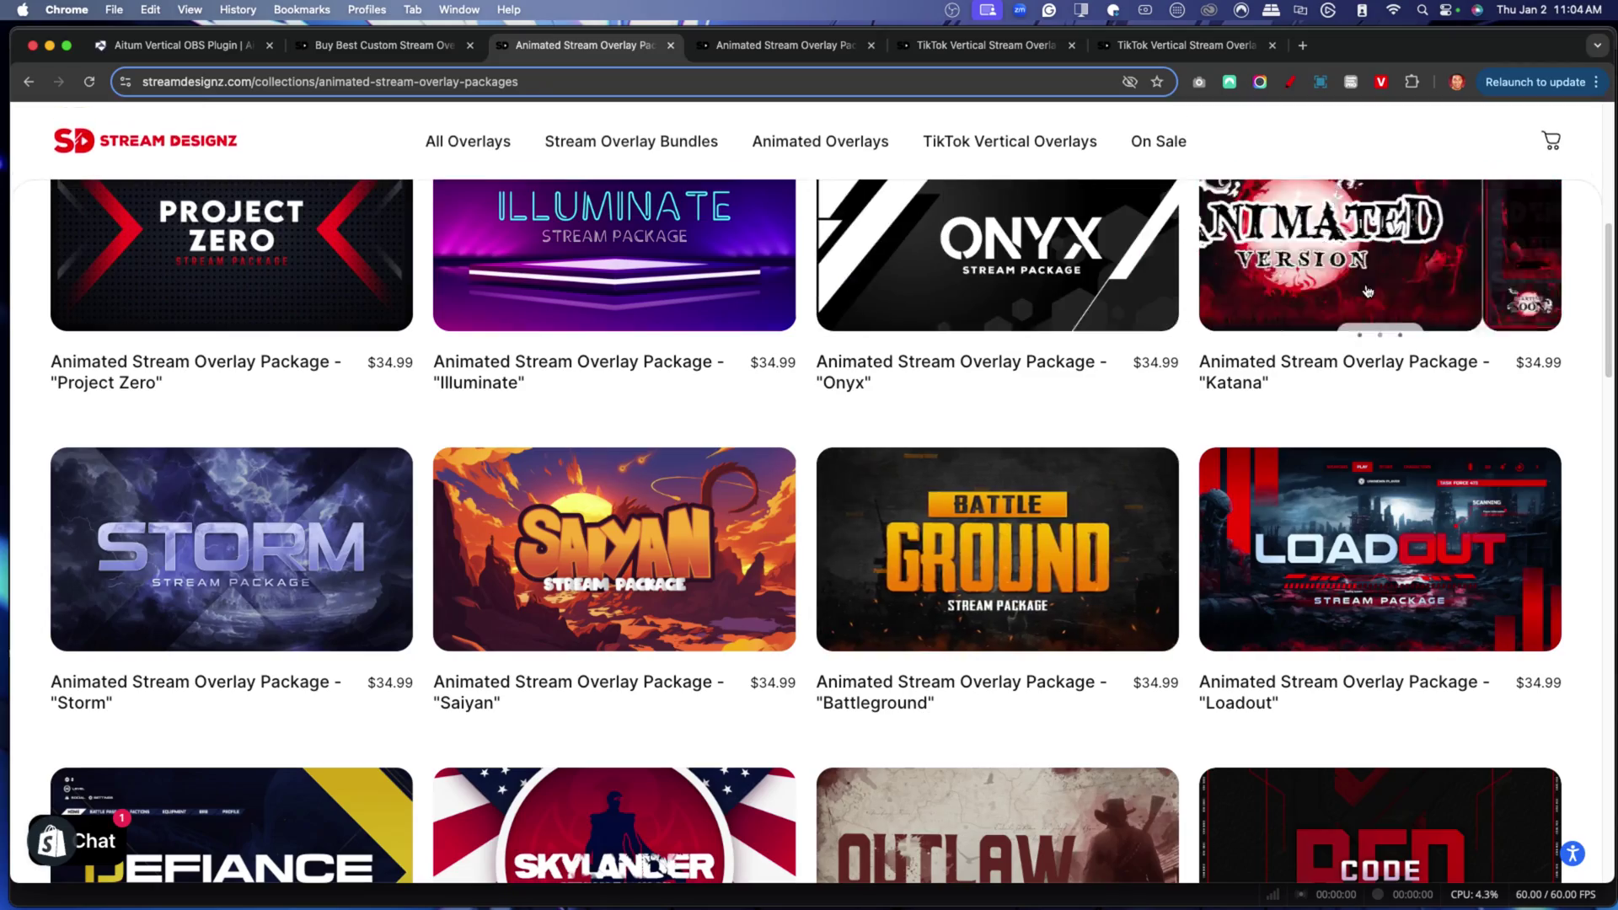
scroll(1401, 318, up, 8)
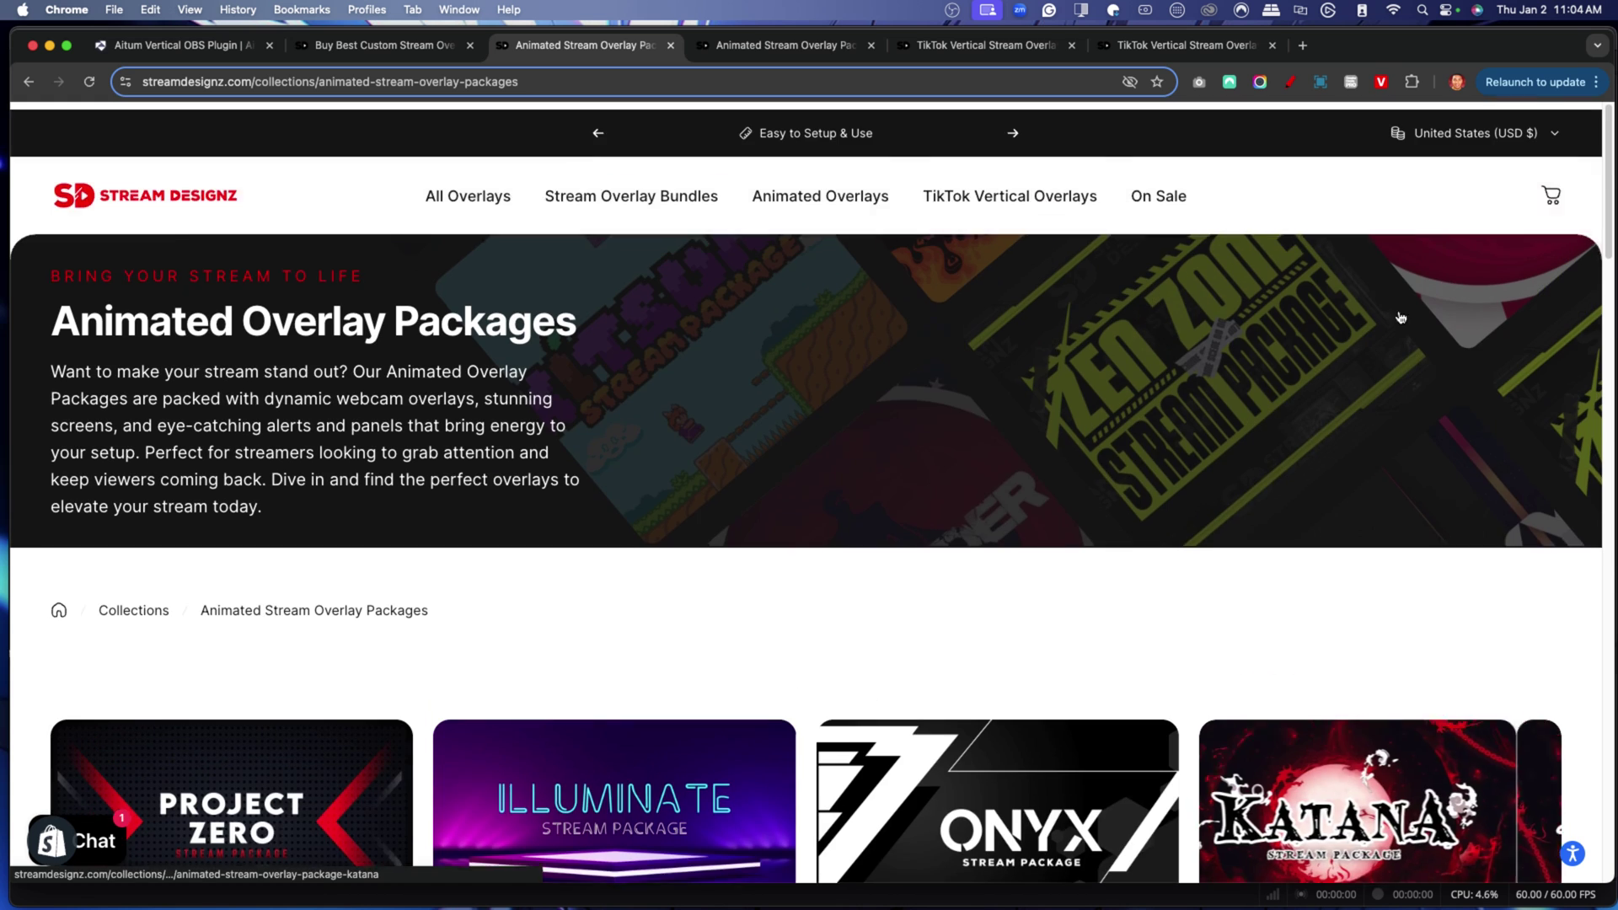
click(767, 53)
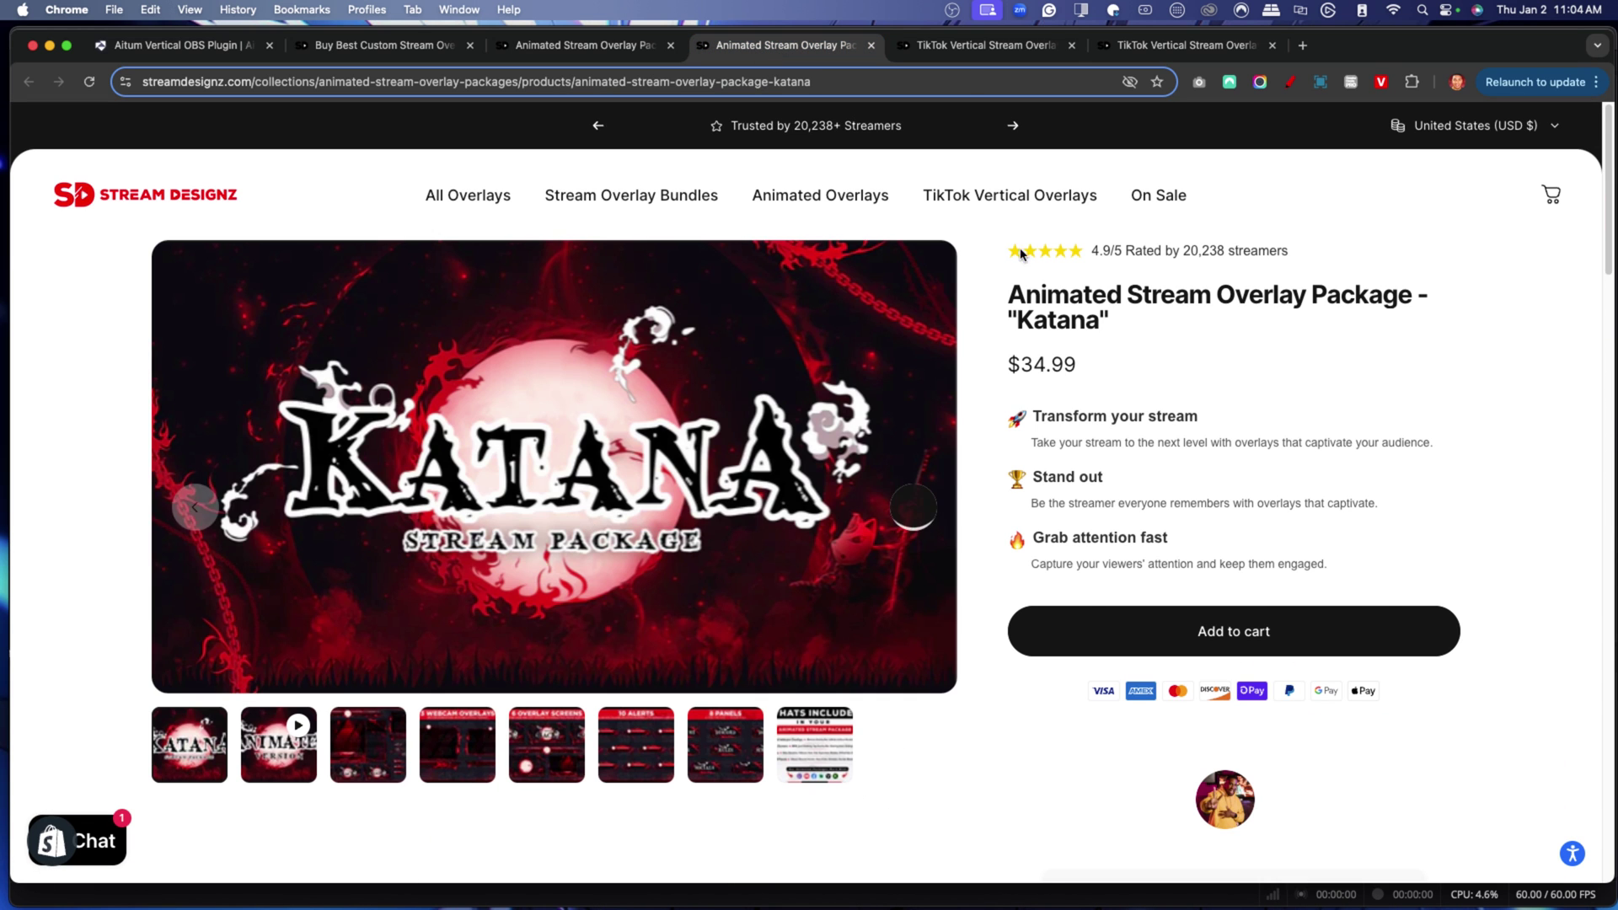
Browse the TikTok vertical overlay collection and view the Katana vertical stream overlay package page
click(976, 55)
scroll(708, 516, down, 10)
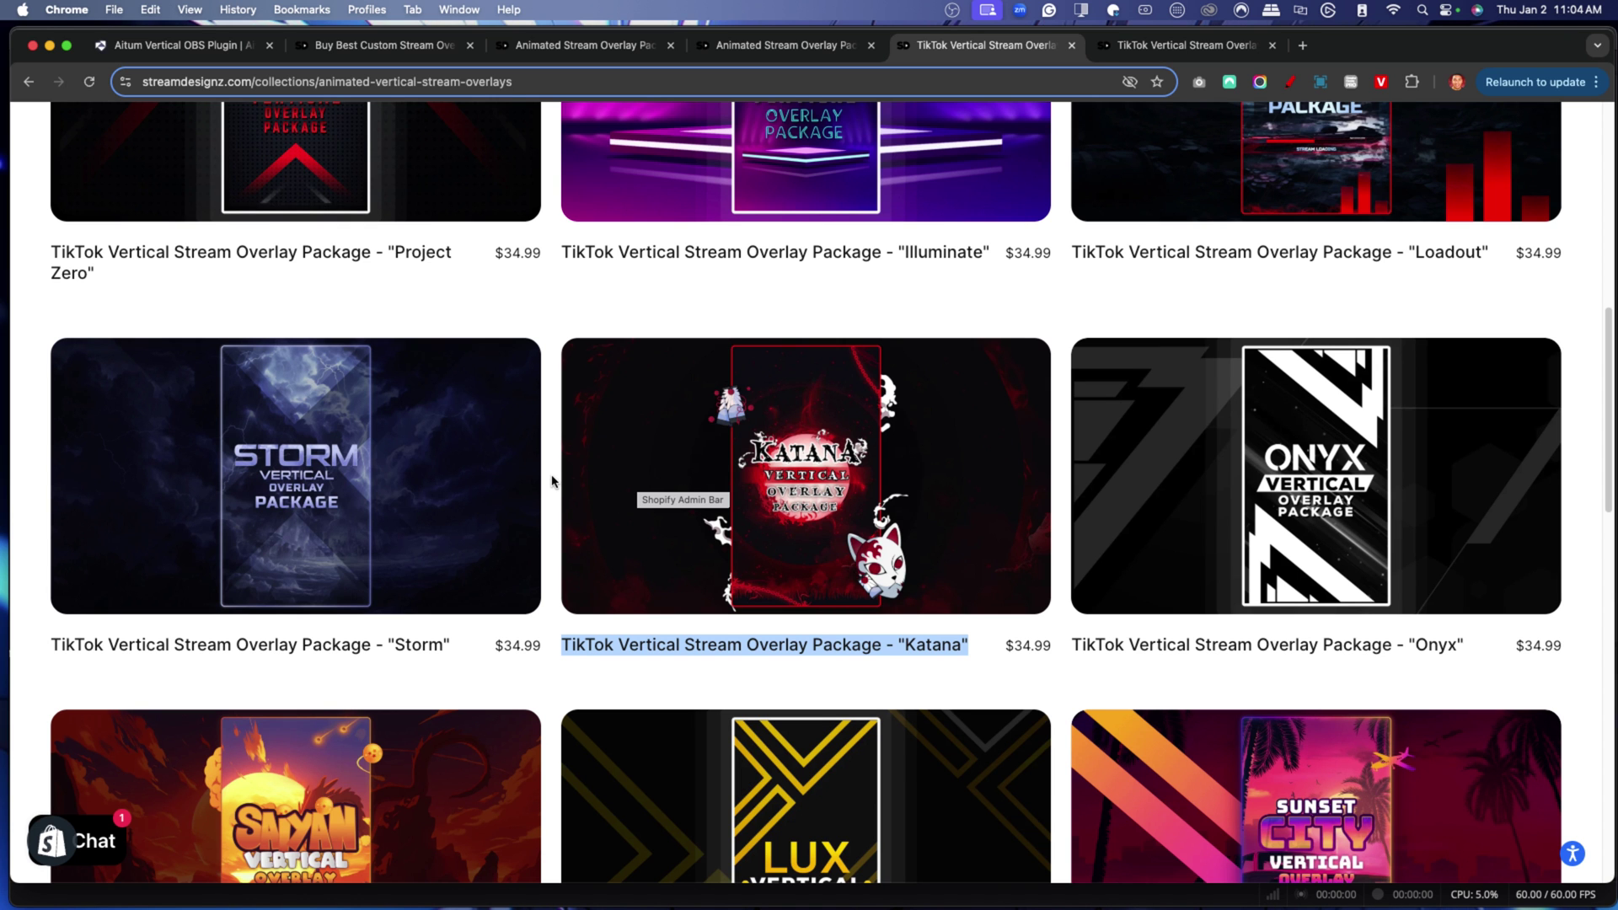
scroll(552, 480, up, 1)
scroll(589, 472, down, 2)
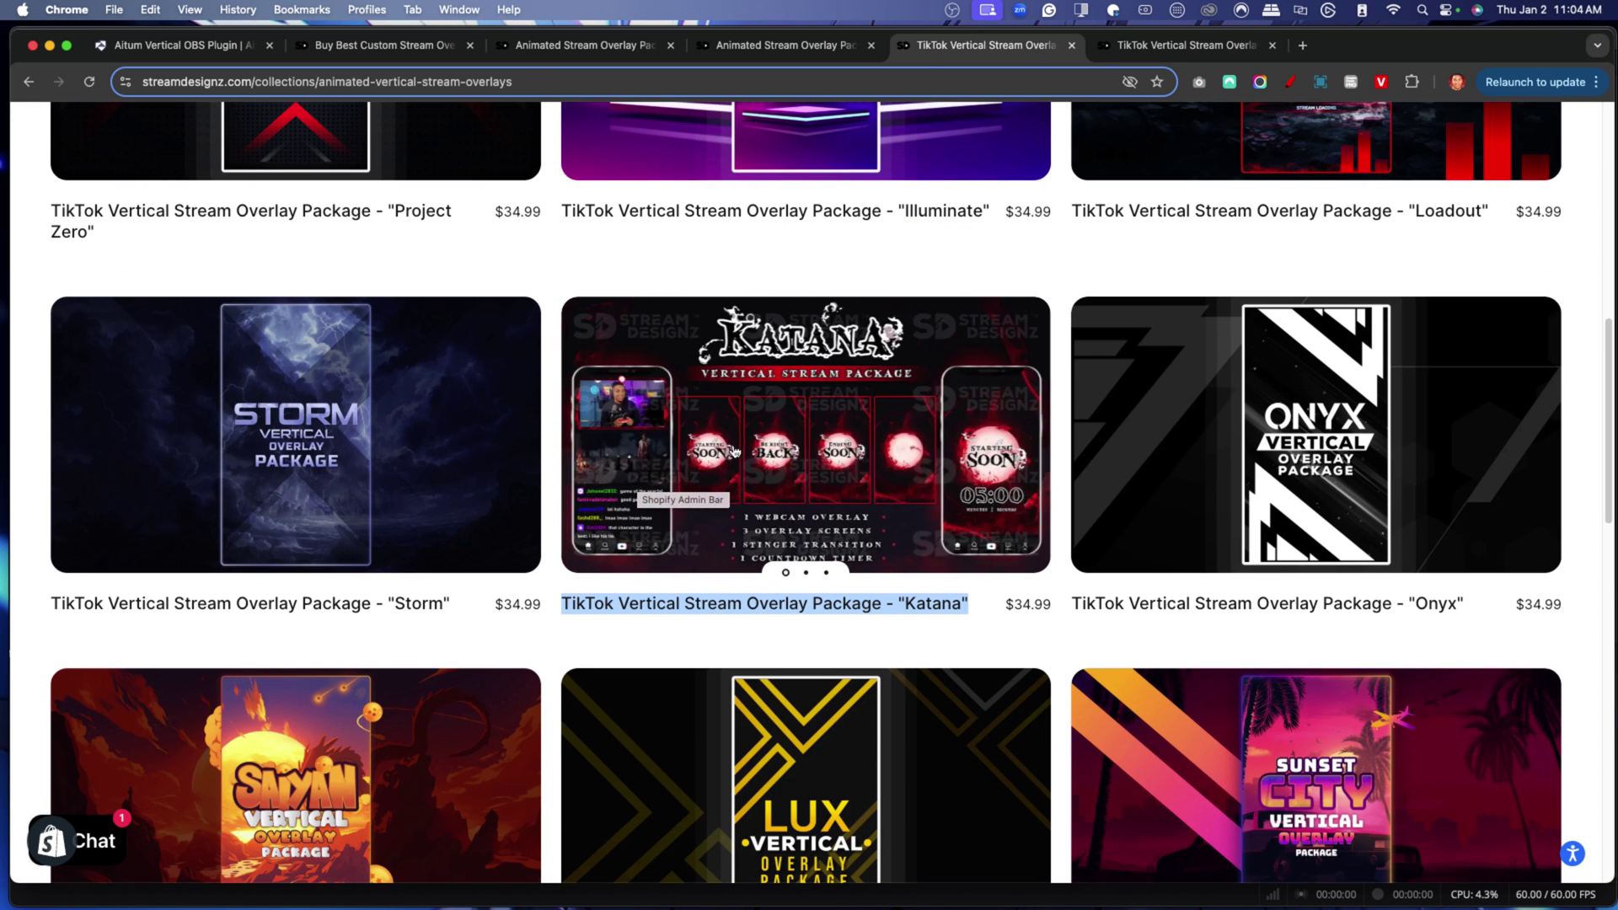
click(1143, 51)
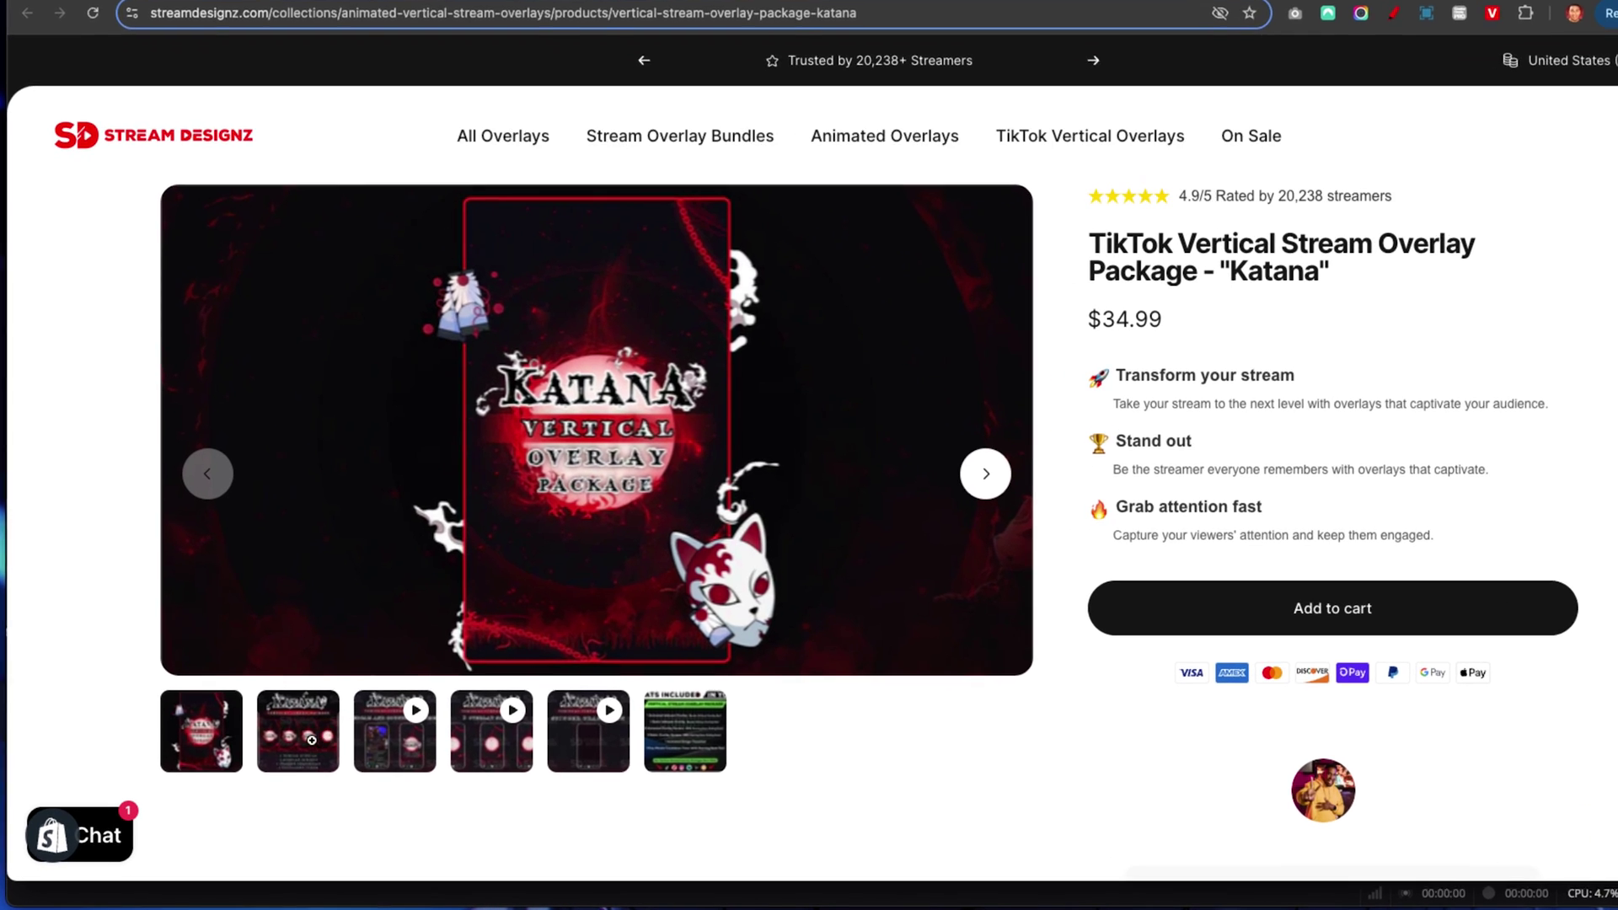
Examine the Katana vertical package's contents image and watch its webcam and countdown timer video in full screen
click(288, 760)
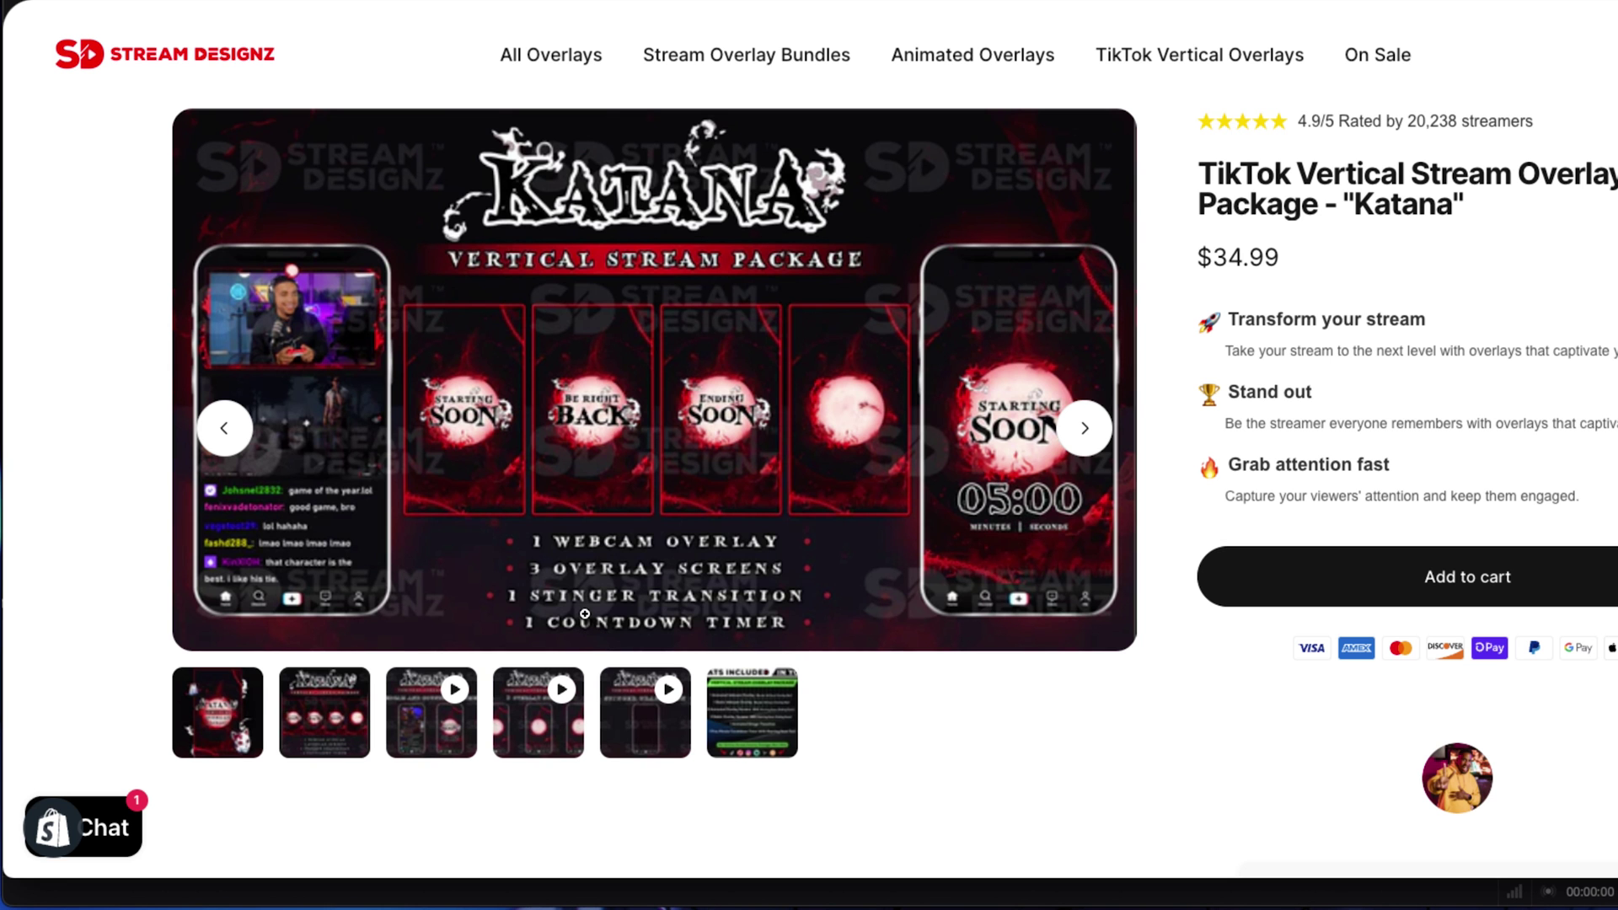
click(475, 740)
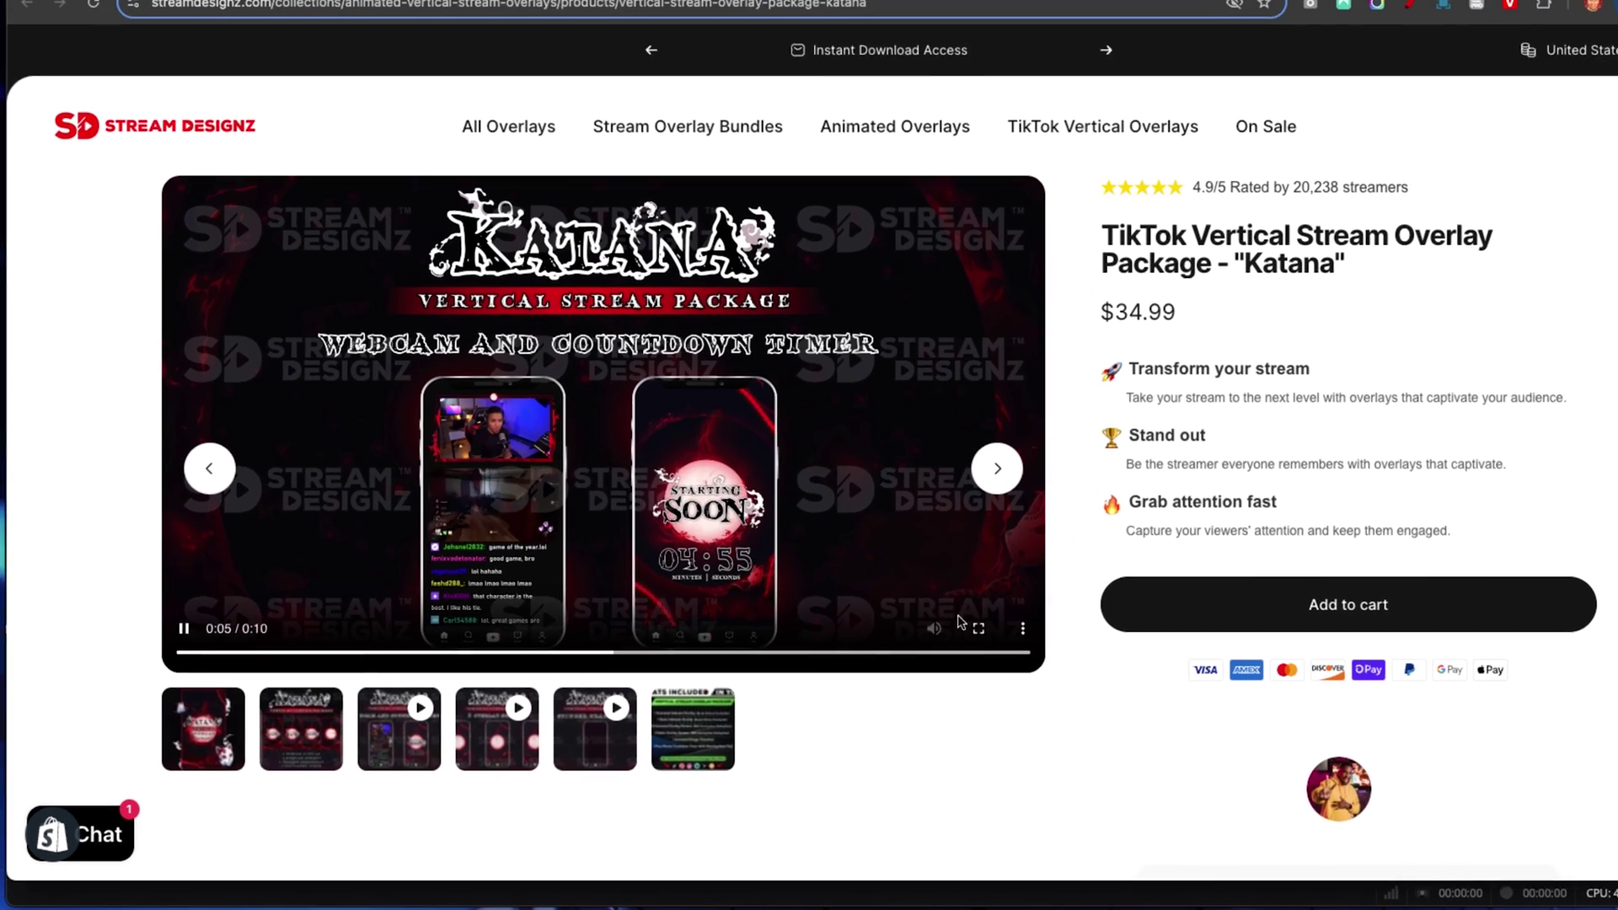
double_click(978, 627)
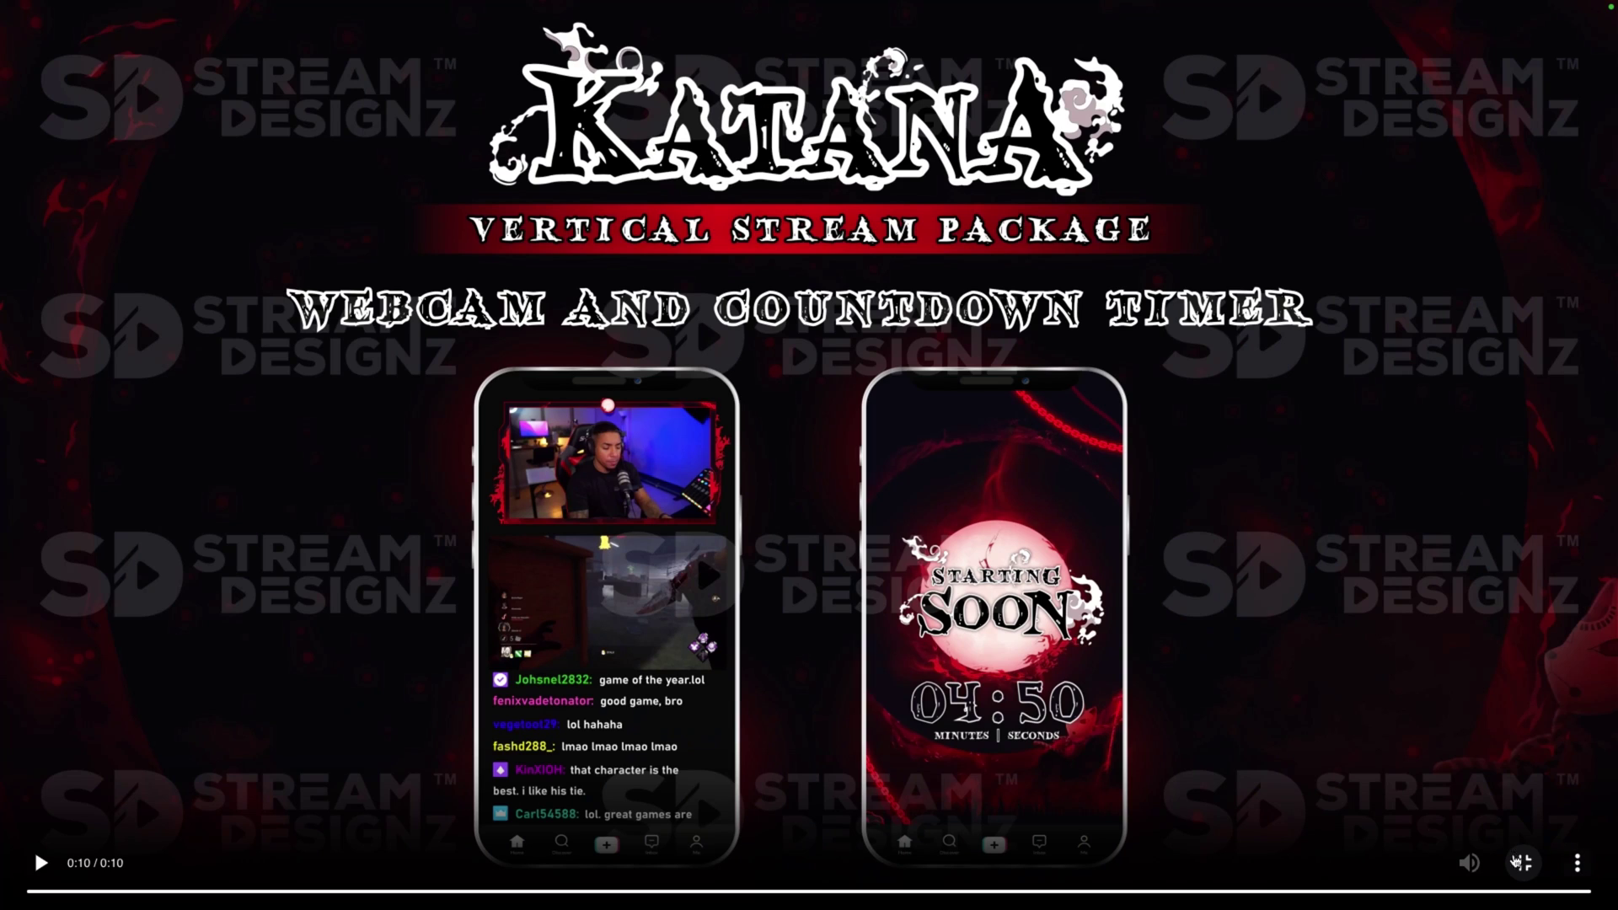
click(1524, 864)
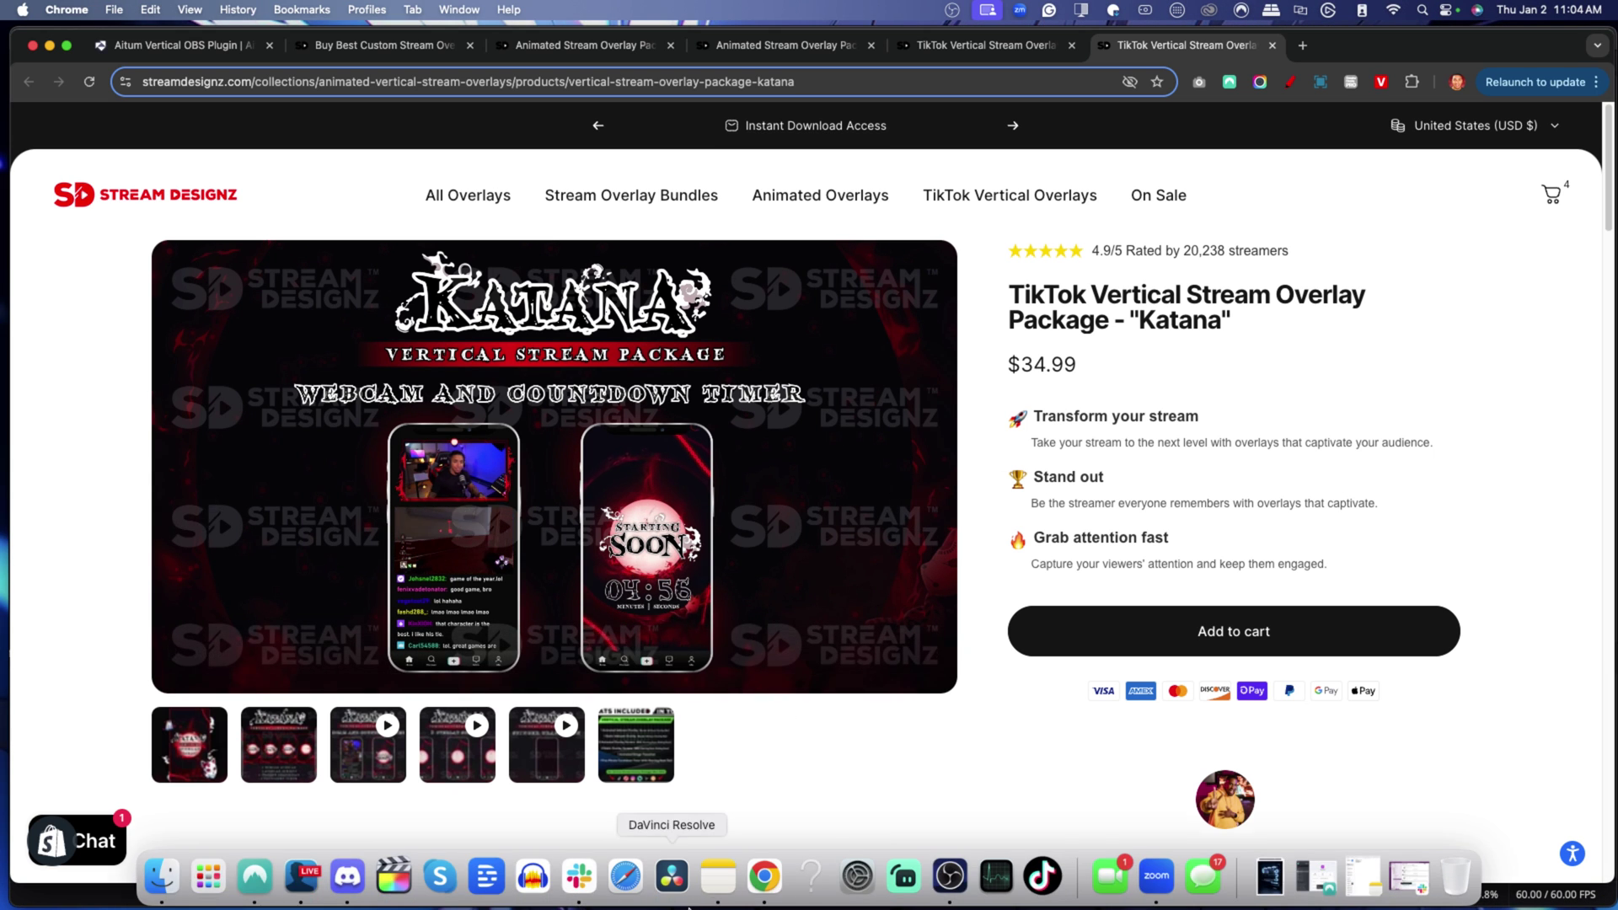
Switch to OBS and rename Vertical Scene 1 as Starting Soon Vert
click(950, 876)
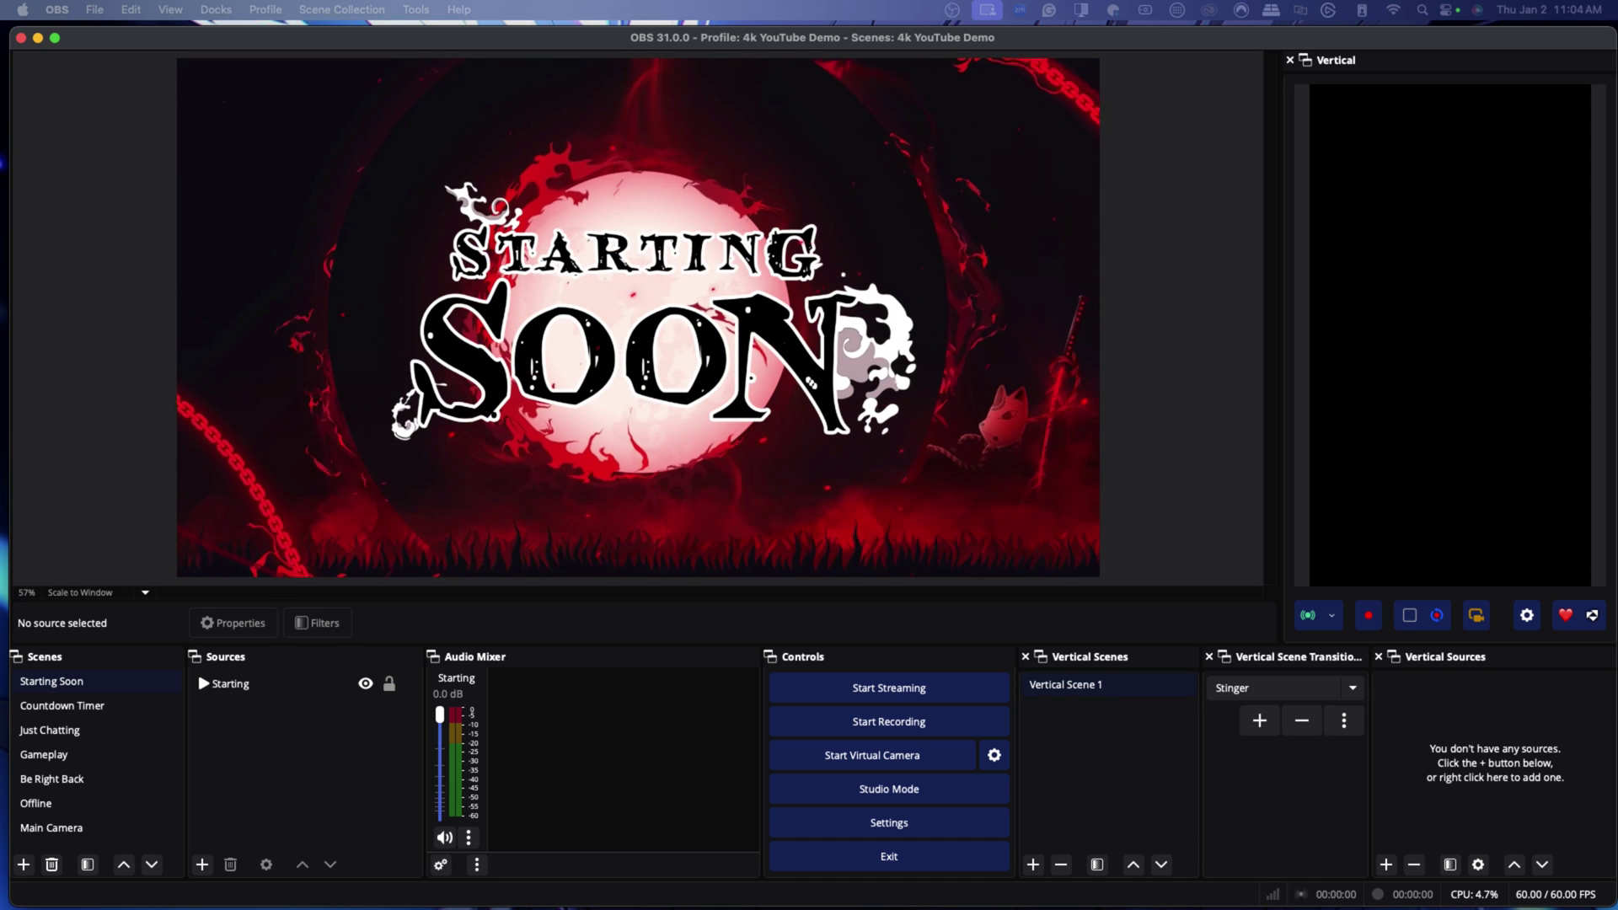
key(super+Tab)
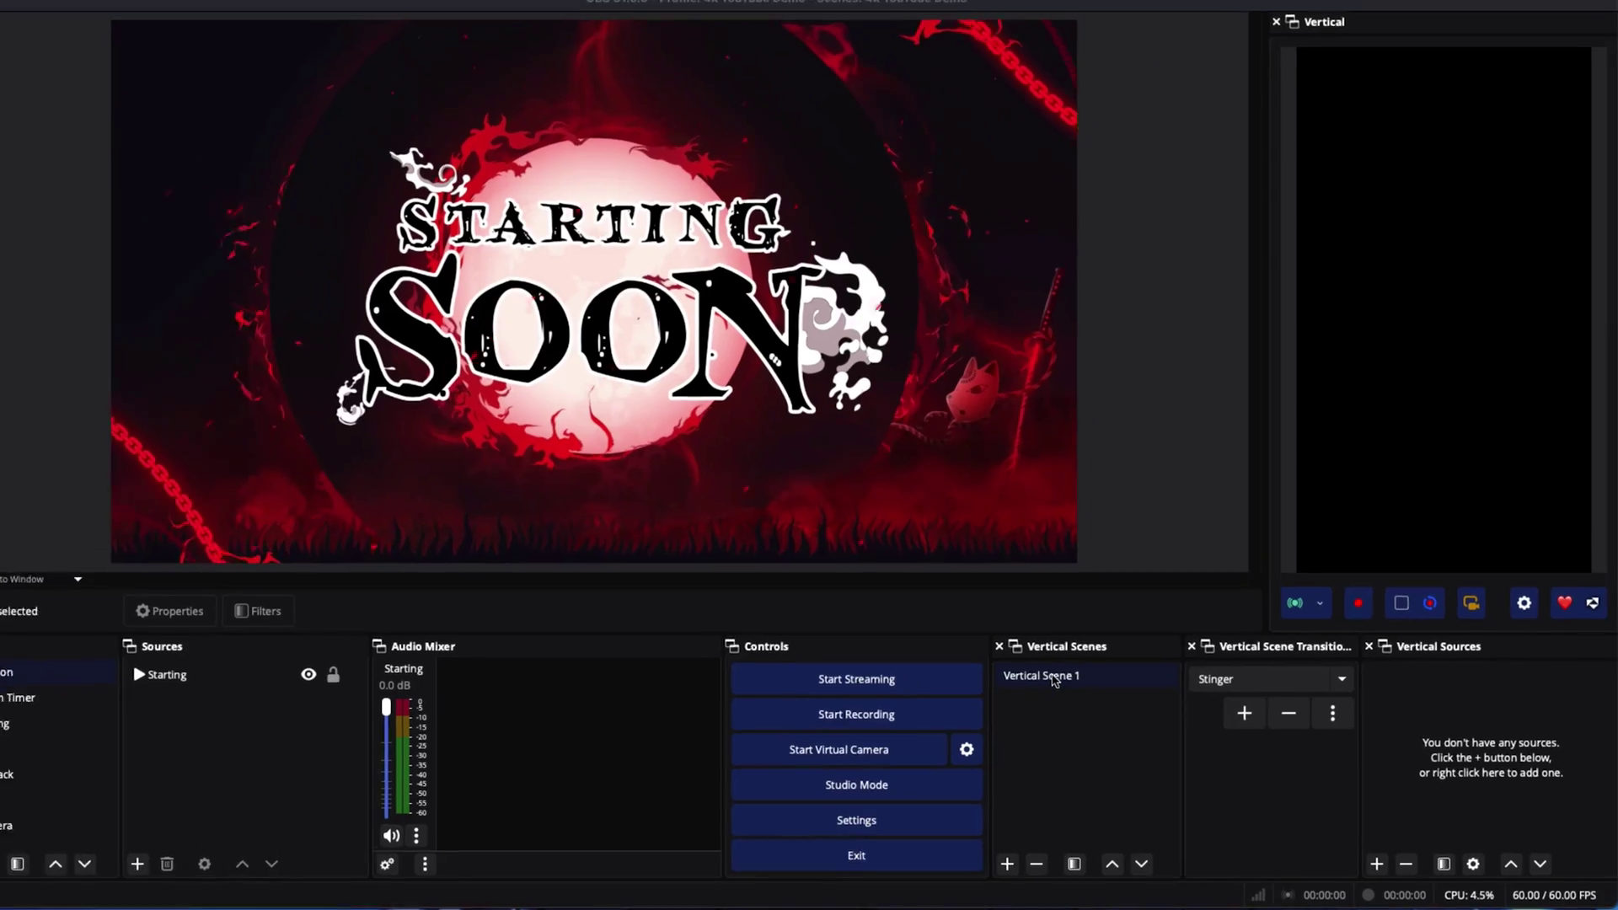
right_click(1041, 671)
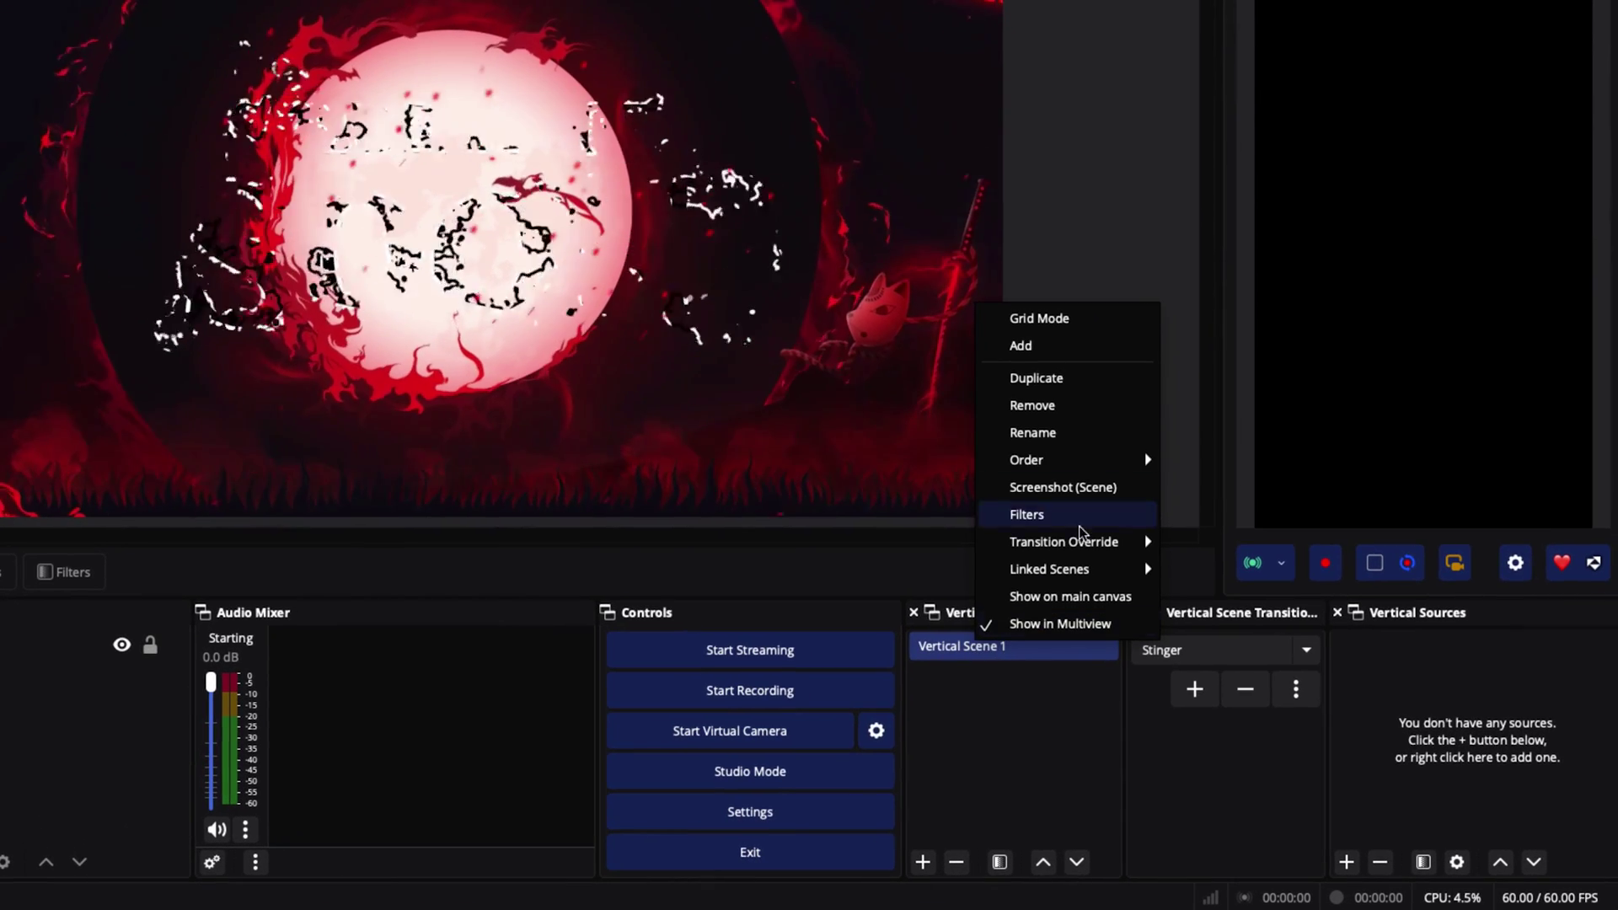
click(1070, 454)
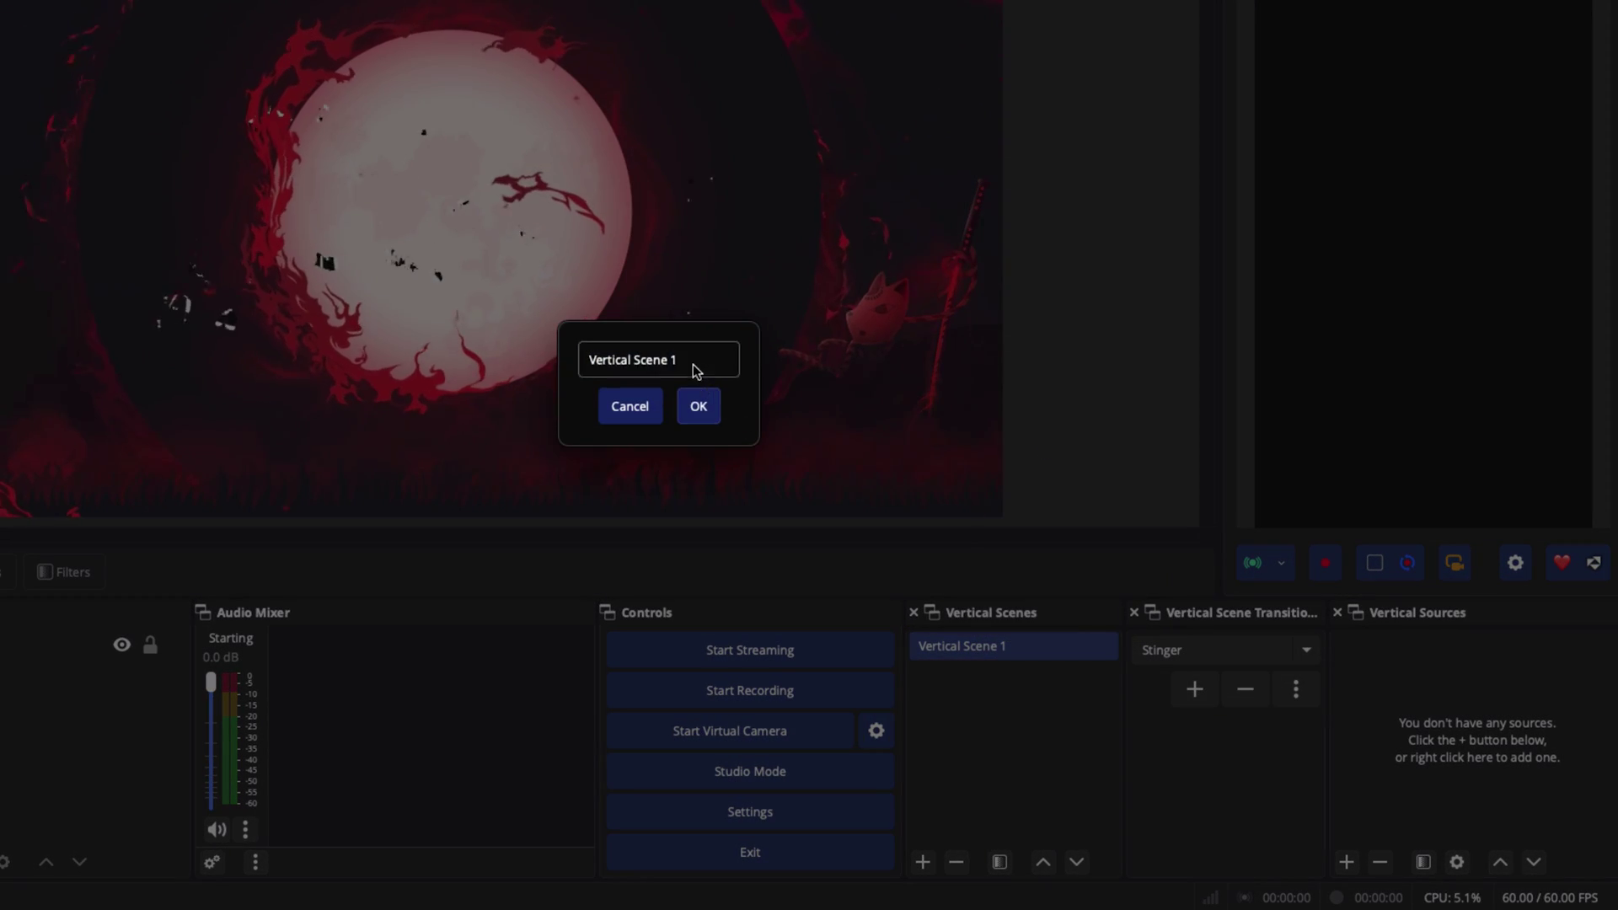
text(Starting S)
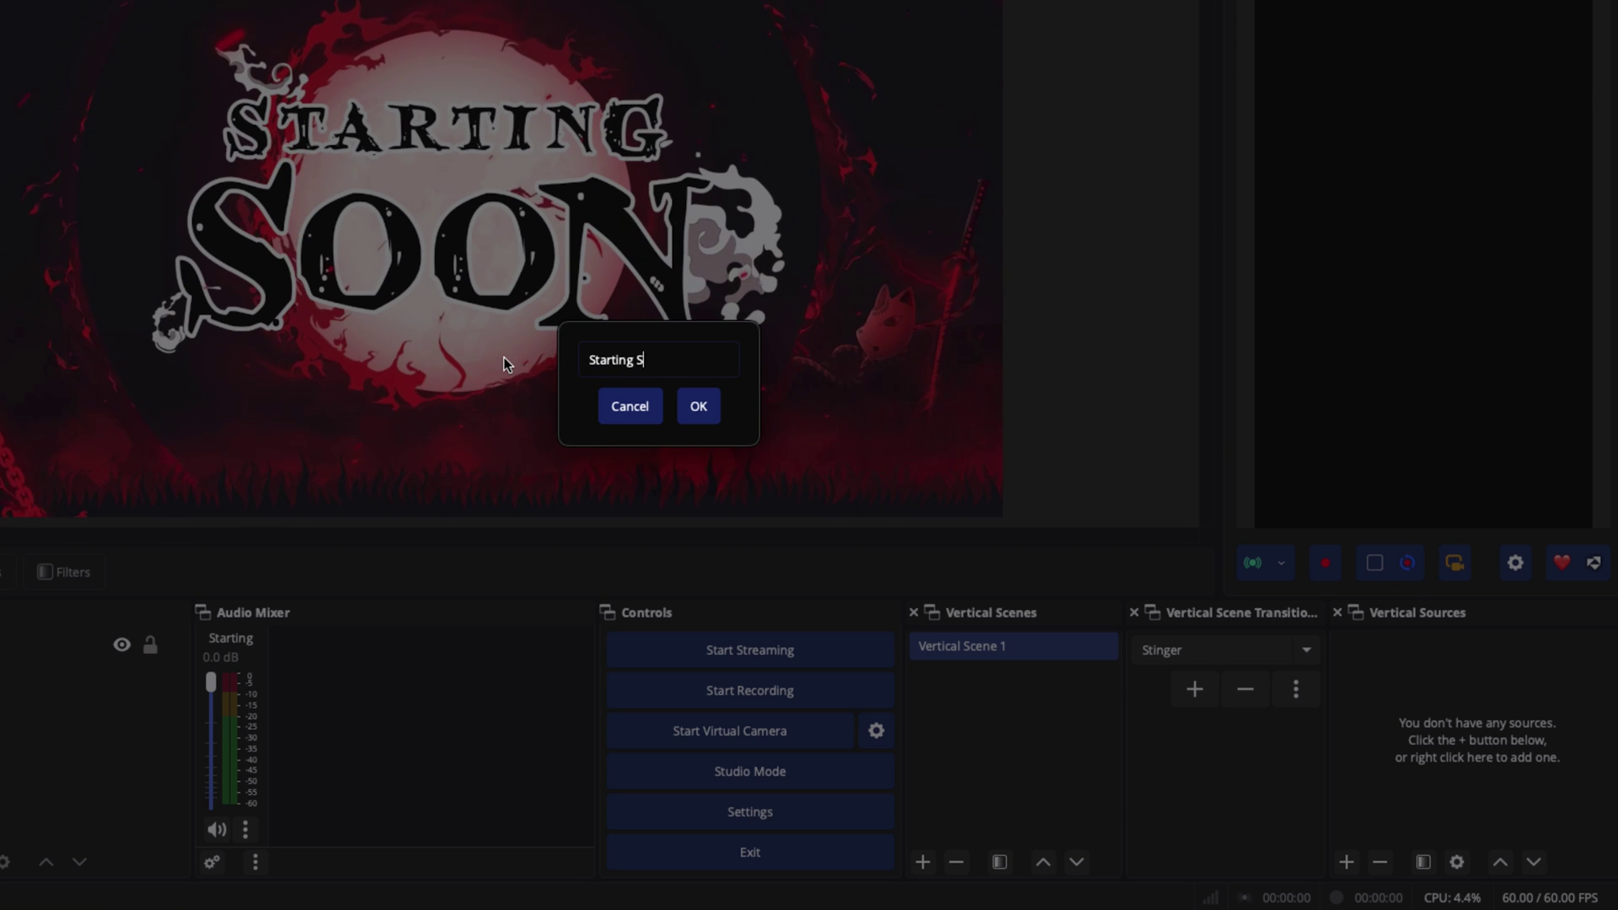
text(oon Vert)
click(690, 405)
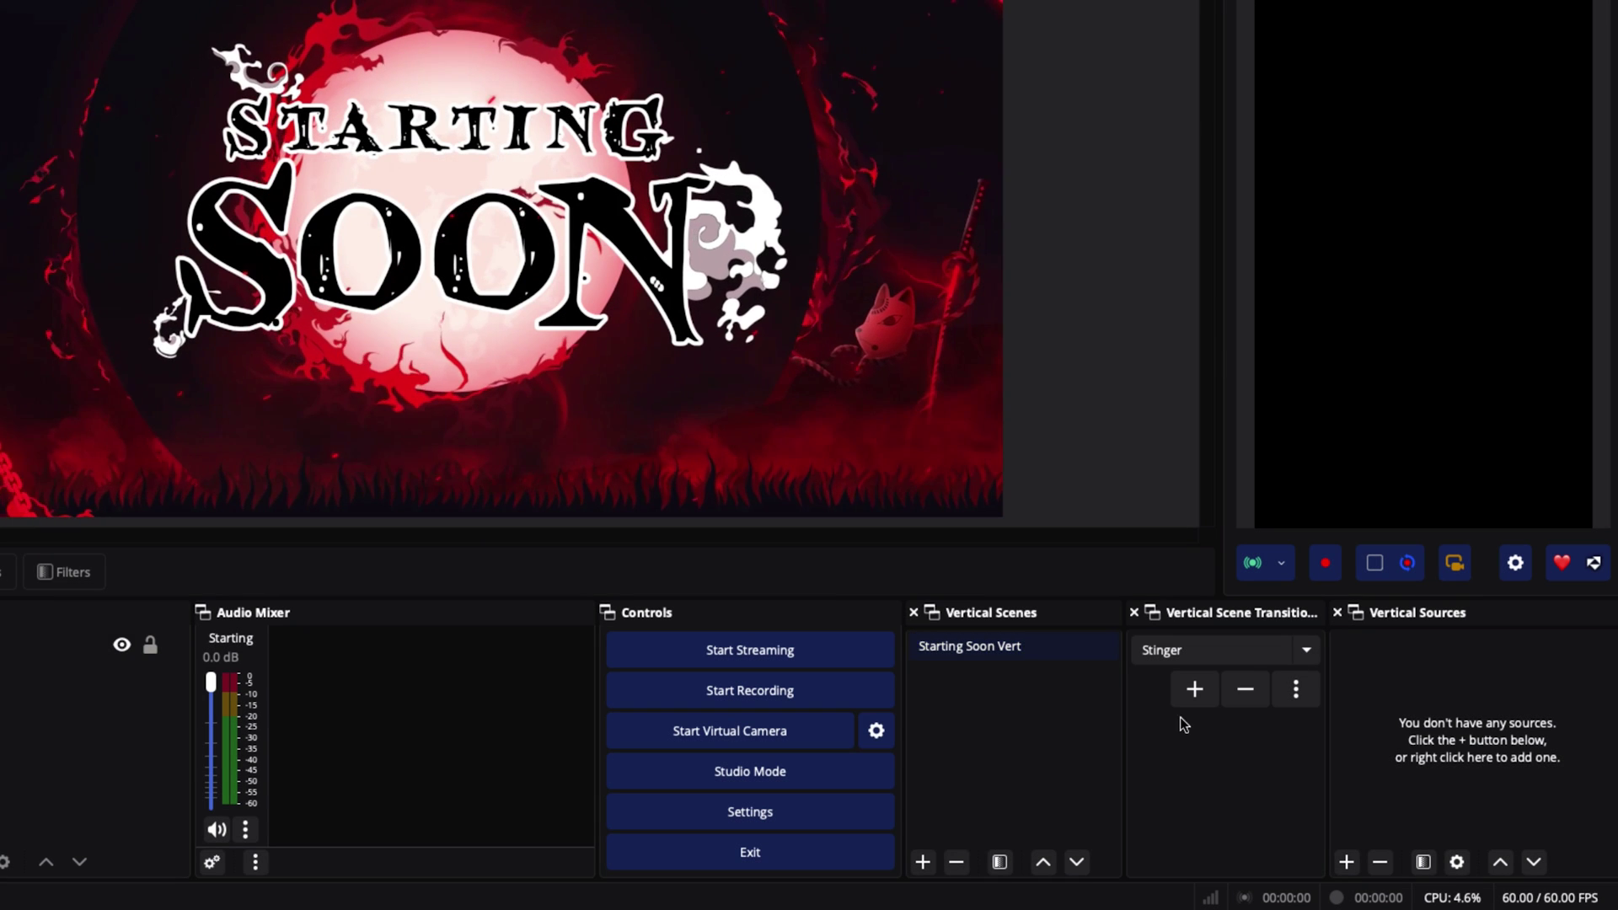
Add a new Media Source to the Starting Soon Vert scene
click(1346, 861)
mouse_move(1435, 646)
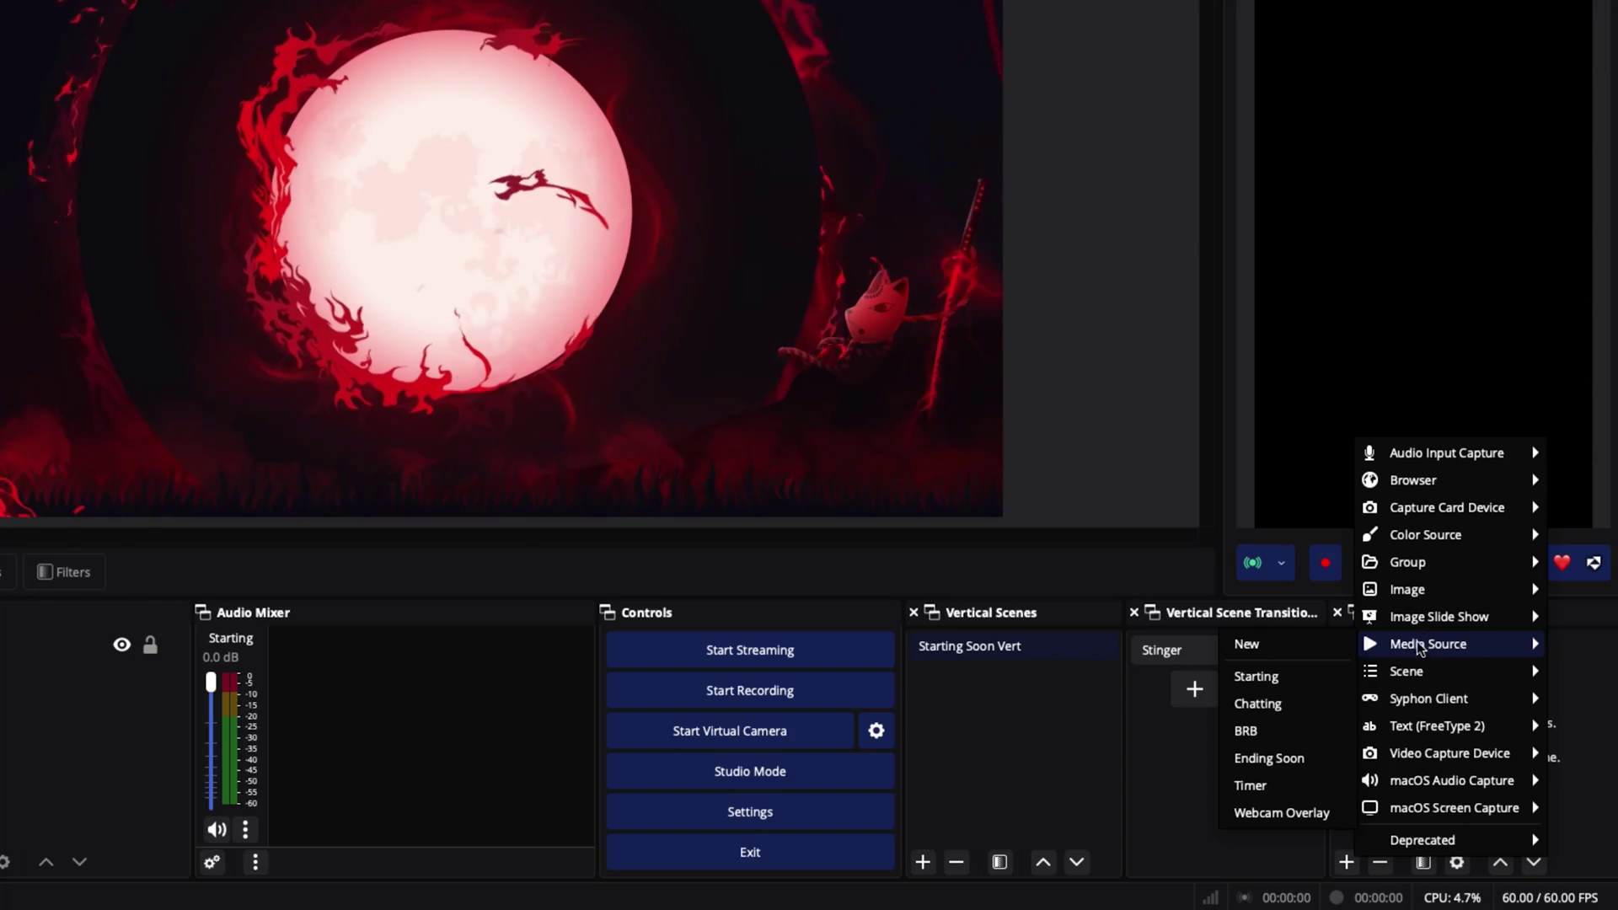
click(1247, 644)
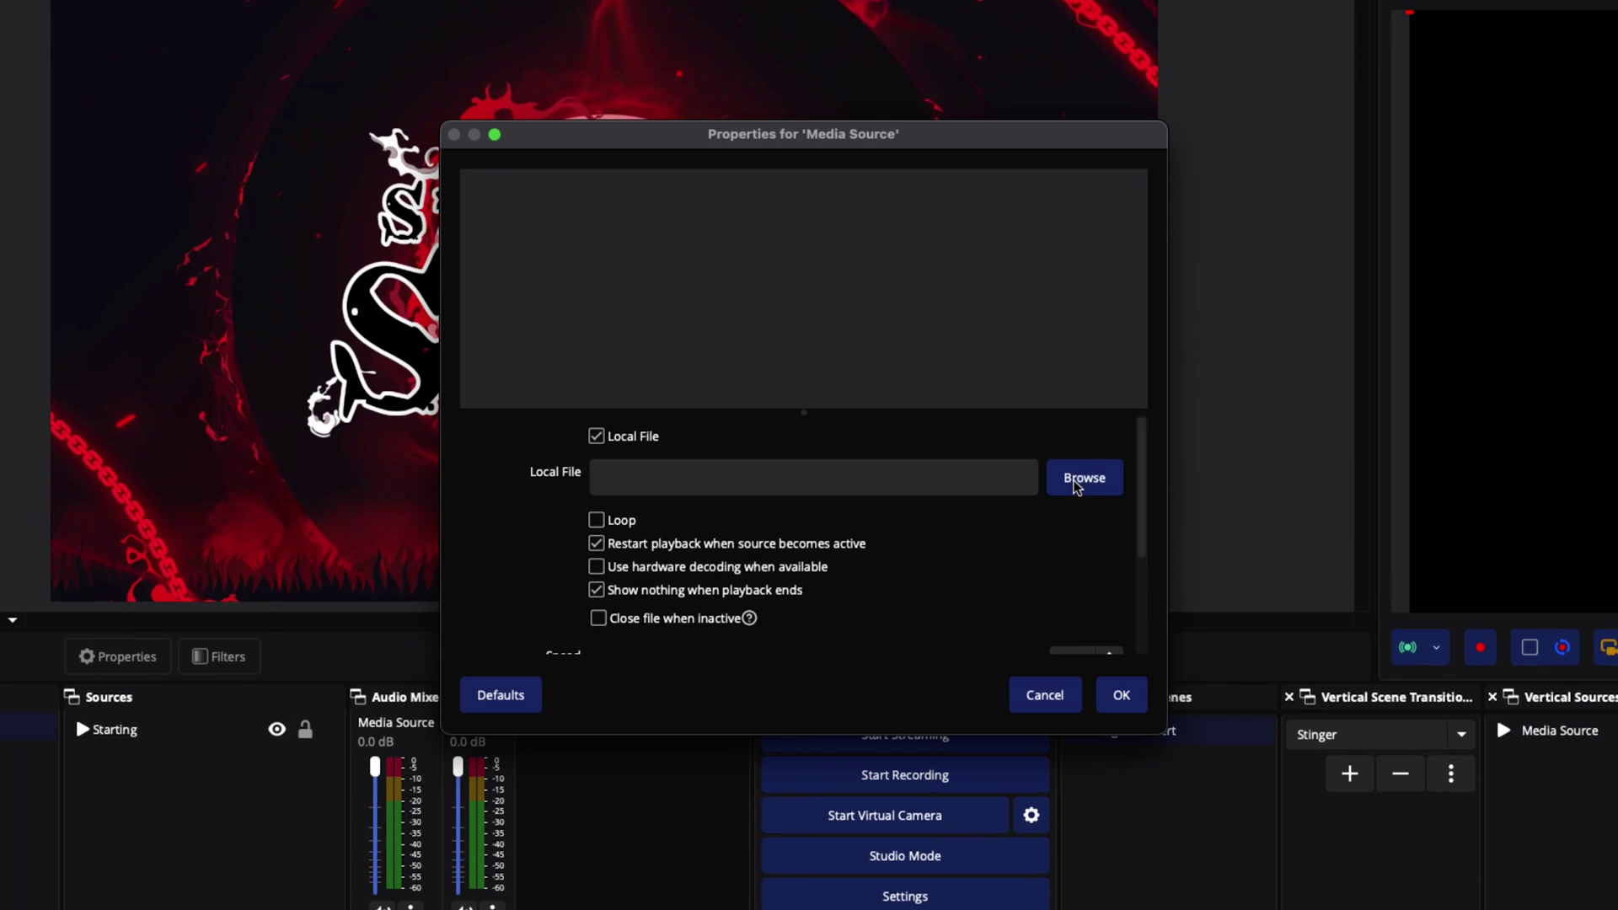
Browse for the media source's local file in the Animated folder of the Desktop's Vertical Stream Overlay Package - Katana
click(1081, 477)
click(471, 261)
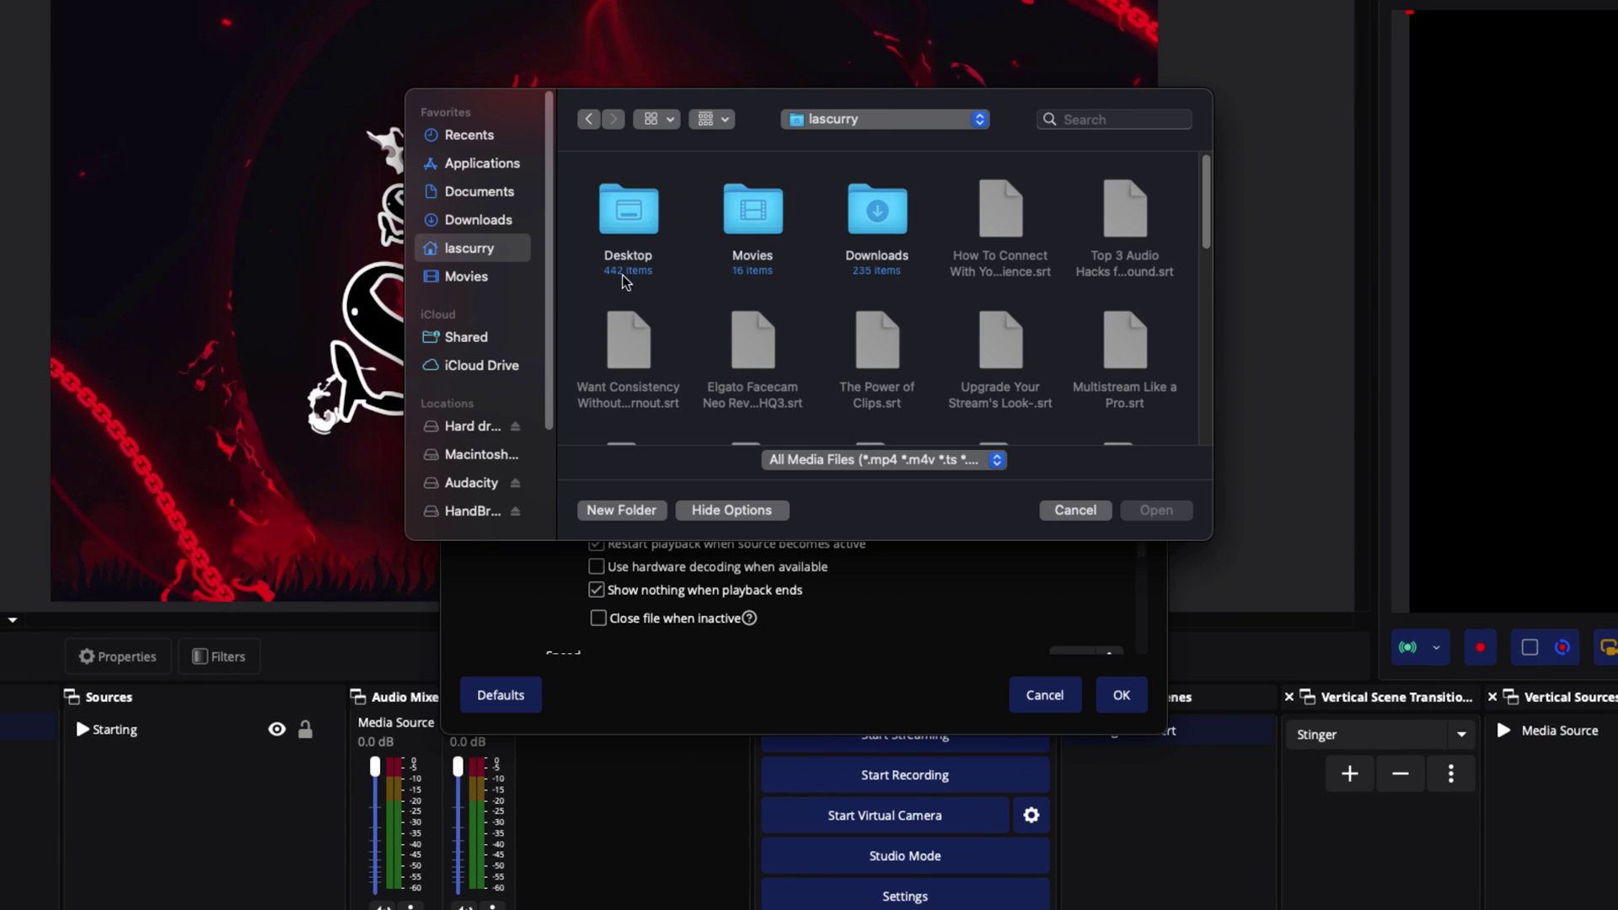
double_click(624, 252)
double_click(627, 257)
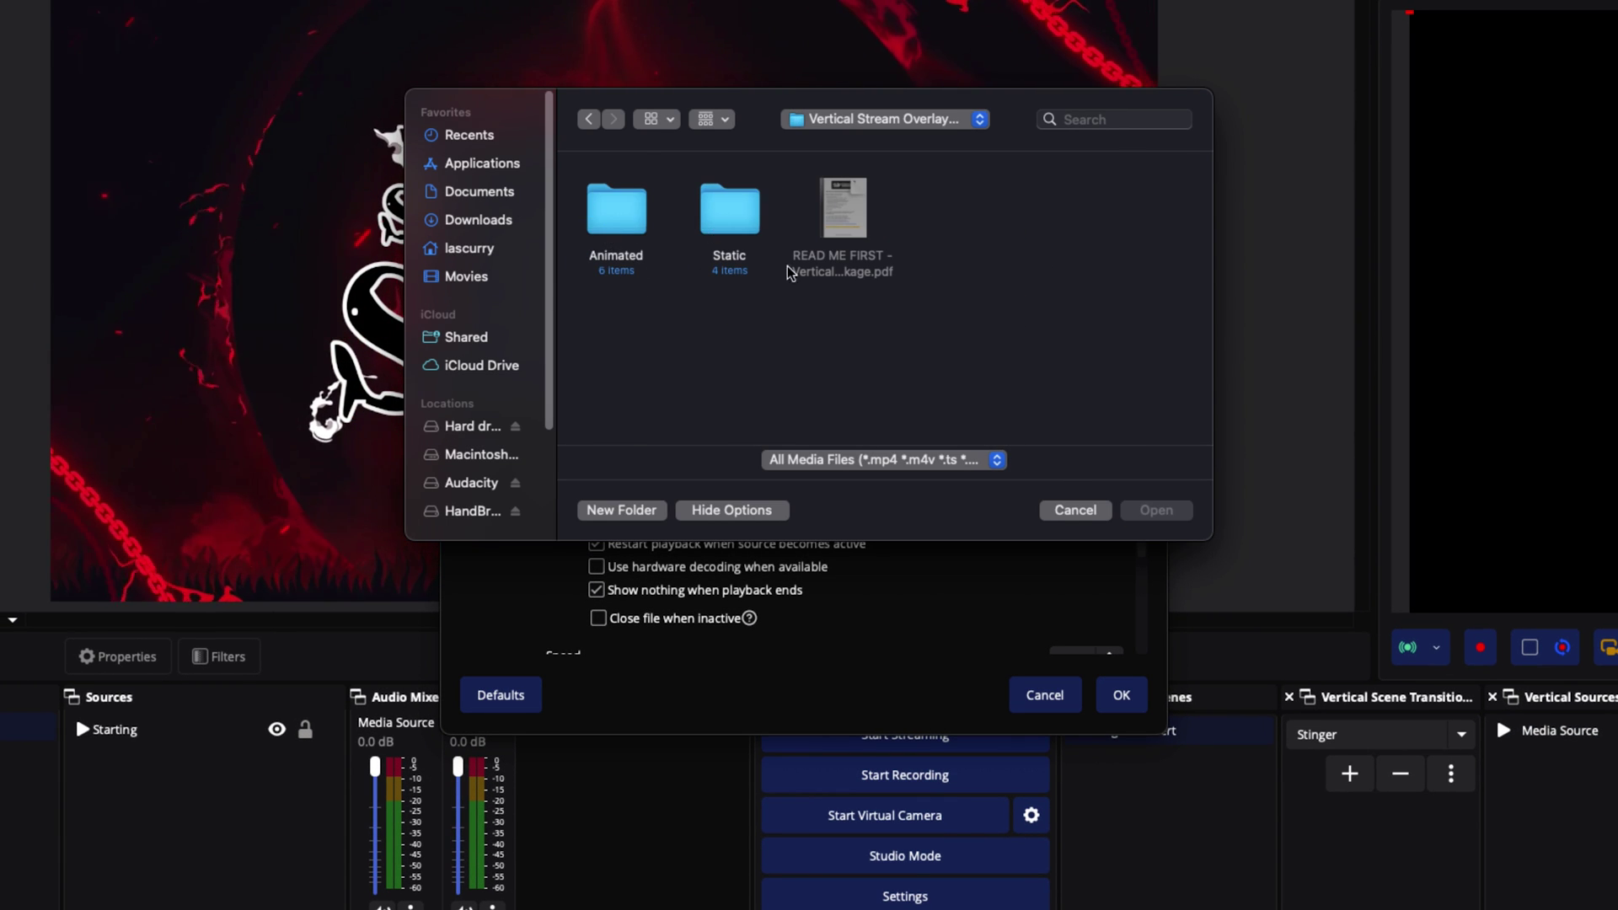
double_click(621, 216)
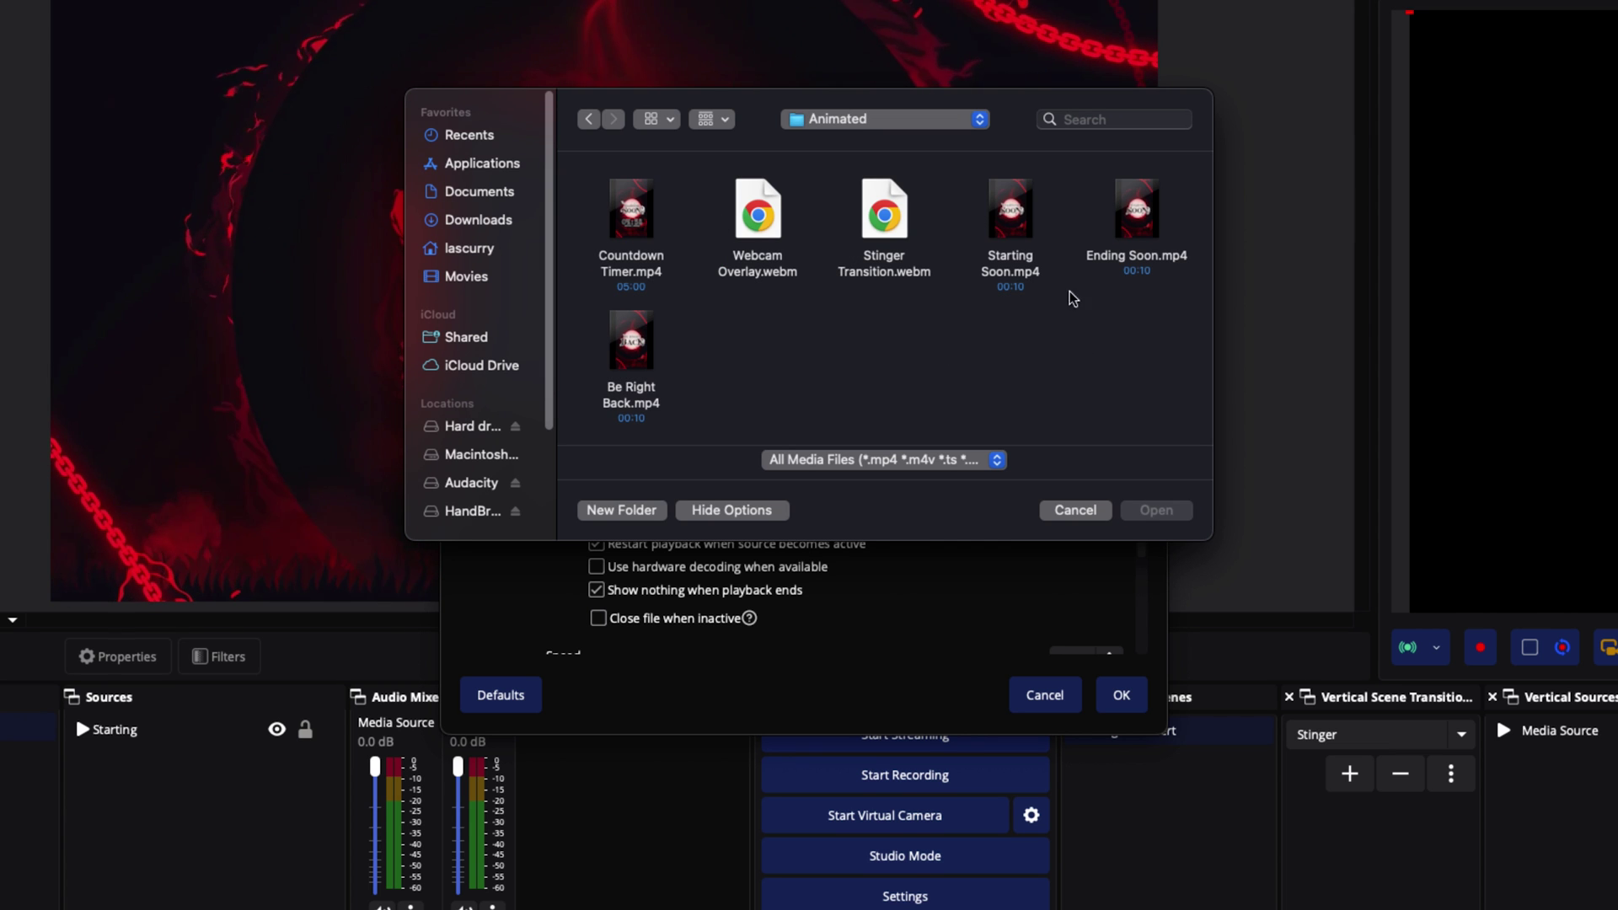
Preview Starting Soon.mp4 and Countdown Timer.mp4 with Quick Look
right_click(1010, 266)
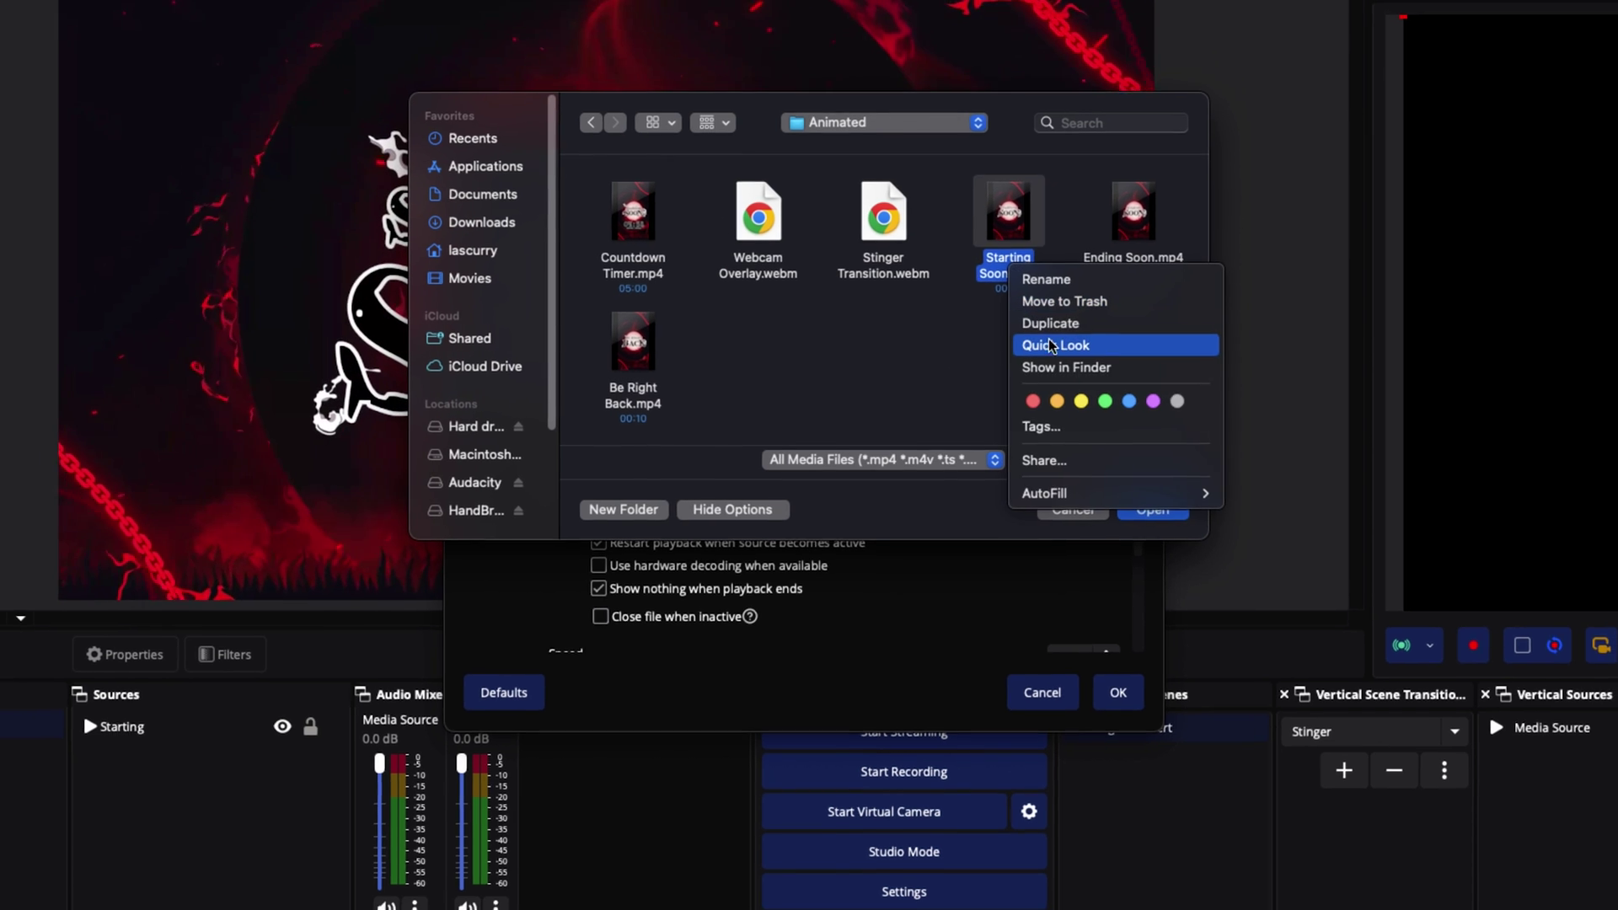
click(1047, 344)
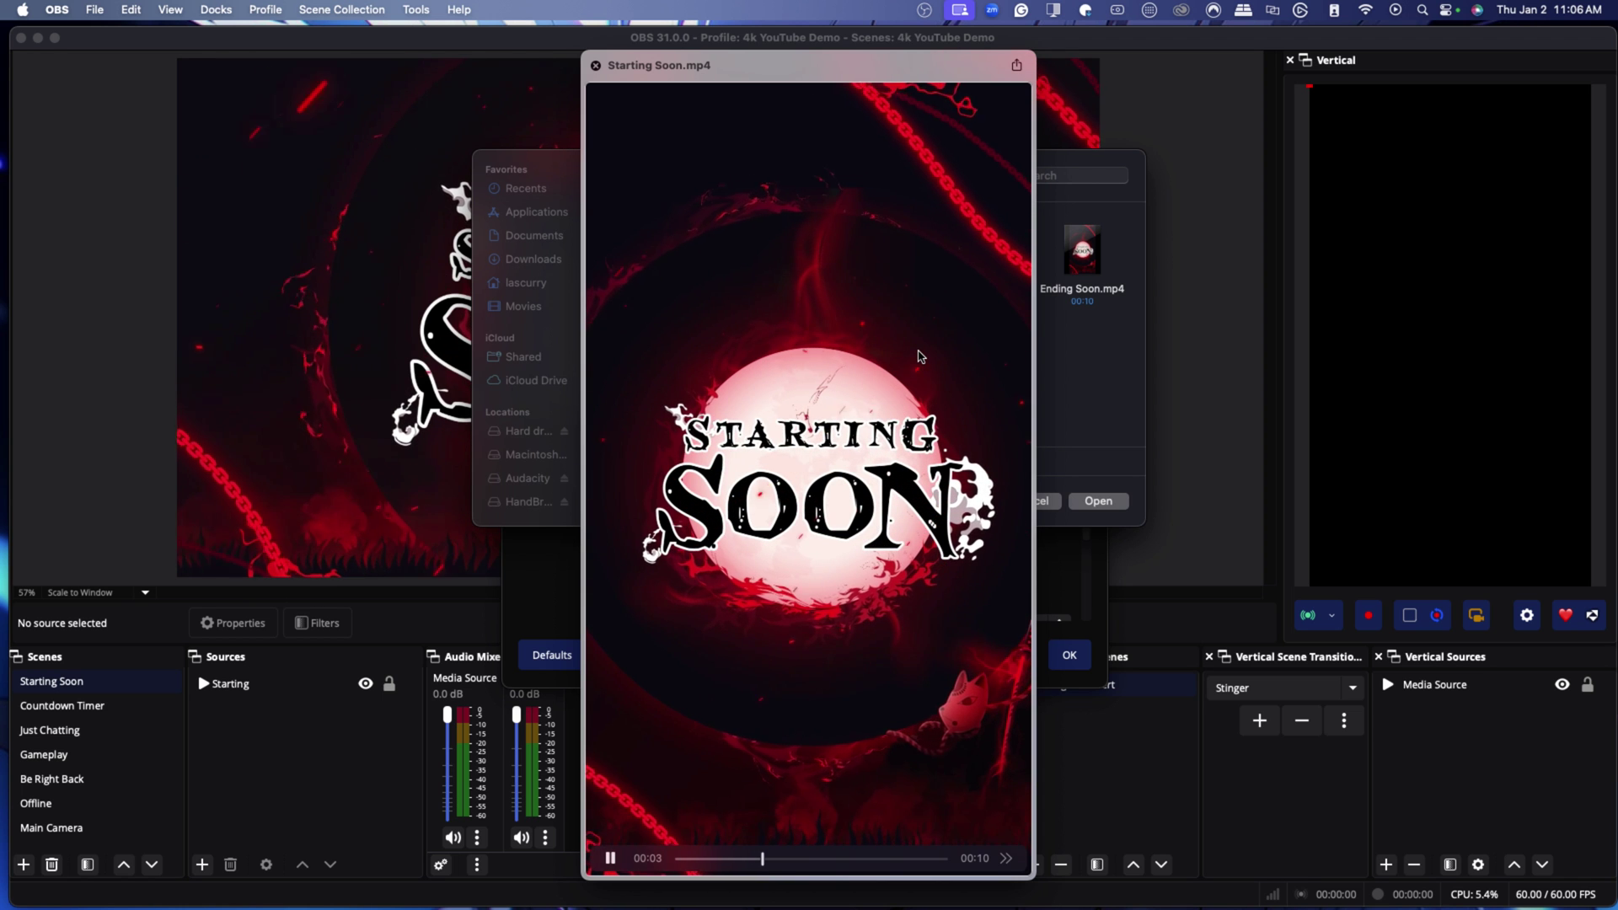
click(596, 66)
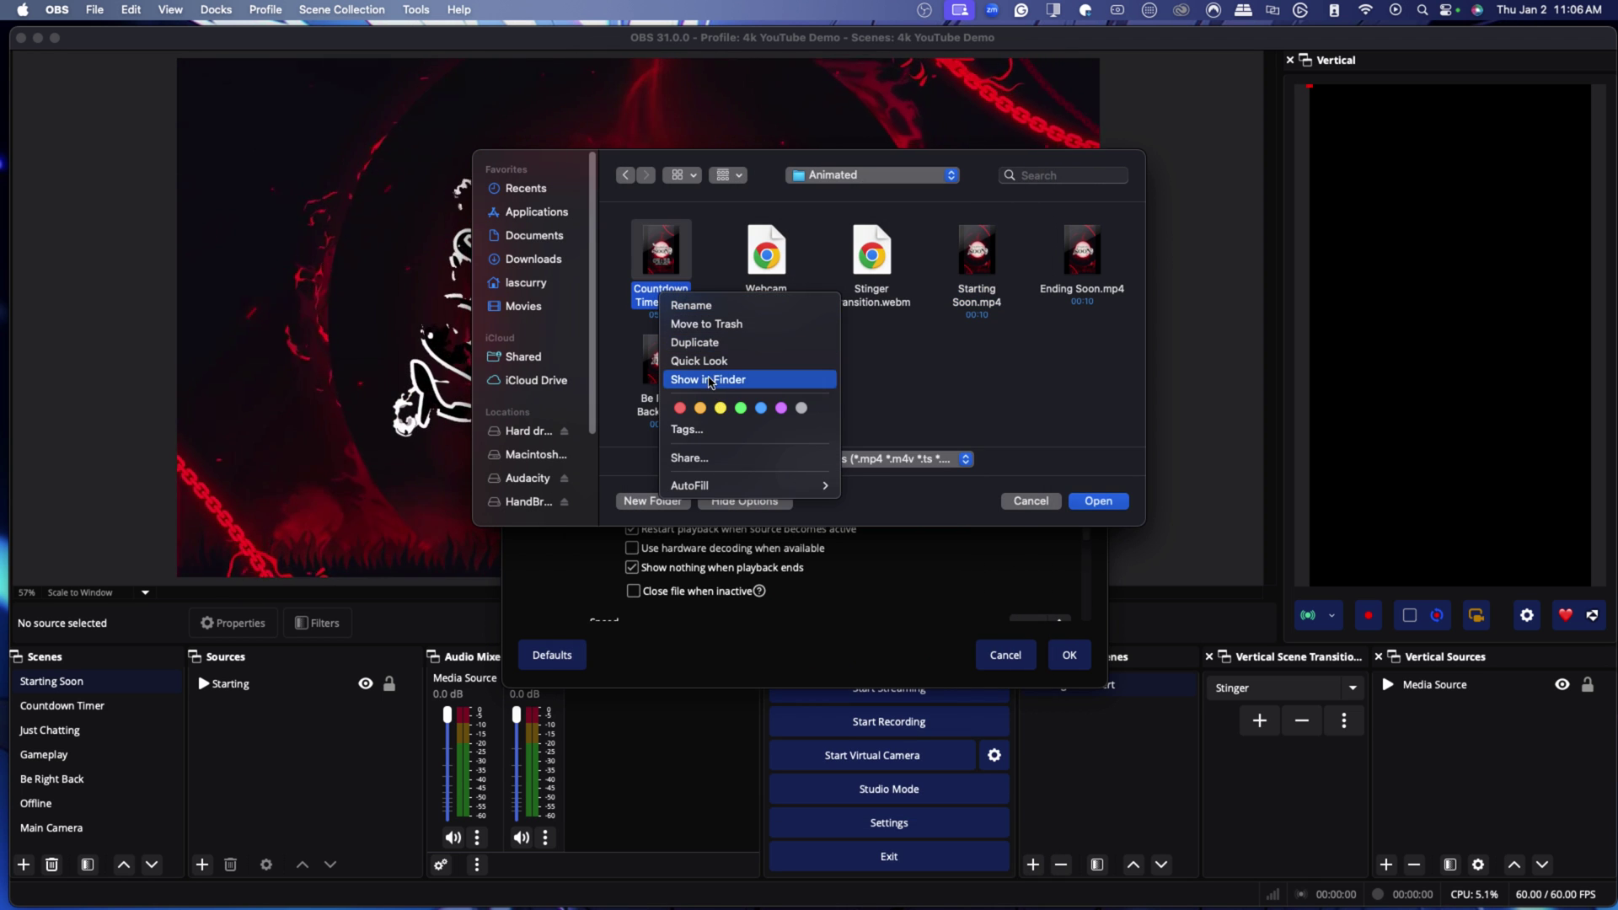
click(707, 363)
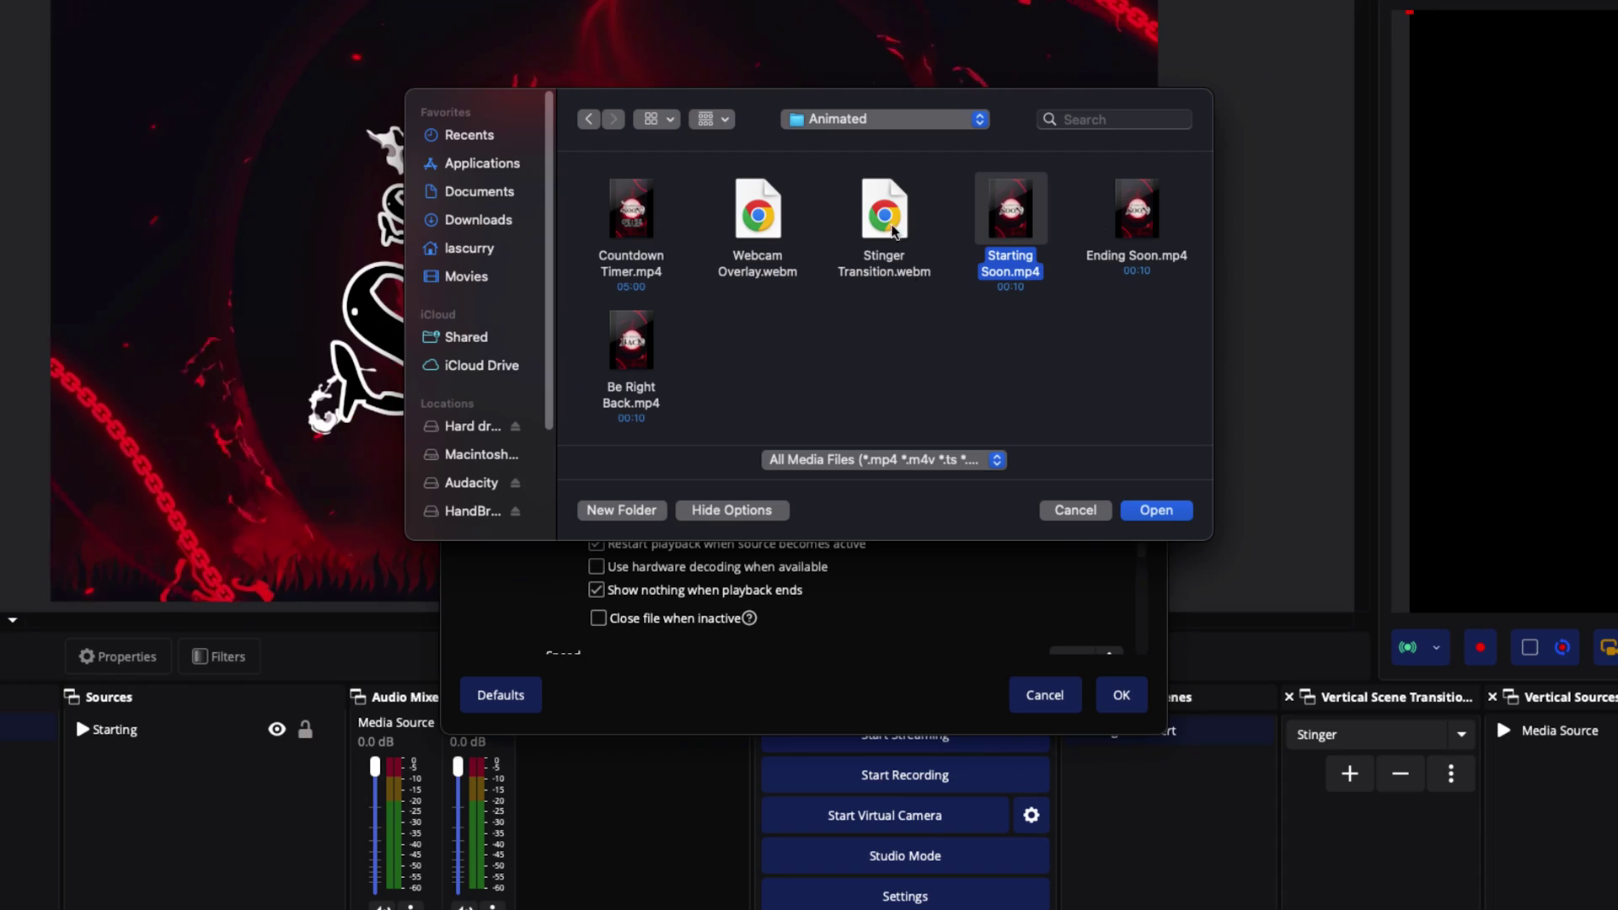
Load Starting Soon.mp4 into the Starting Soon Vert media source and turn on looping
click(1155, 510)
click(596, 521)
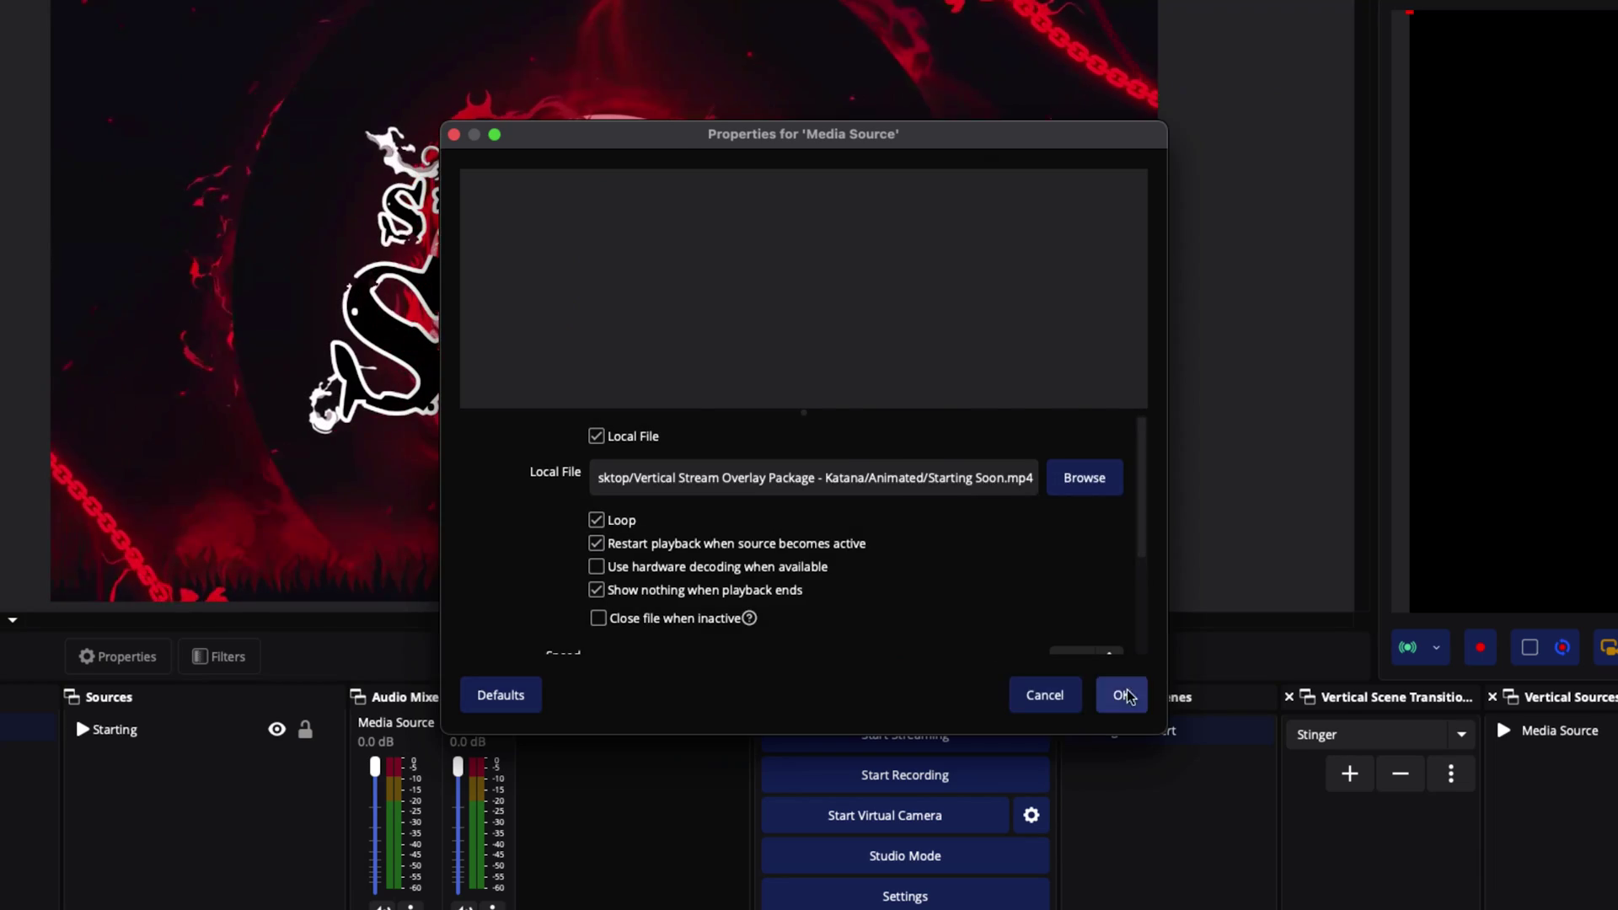
click(1128, 694)
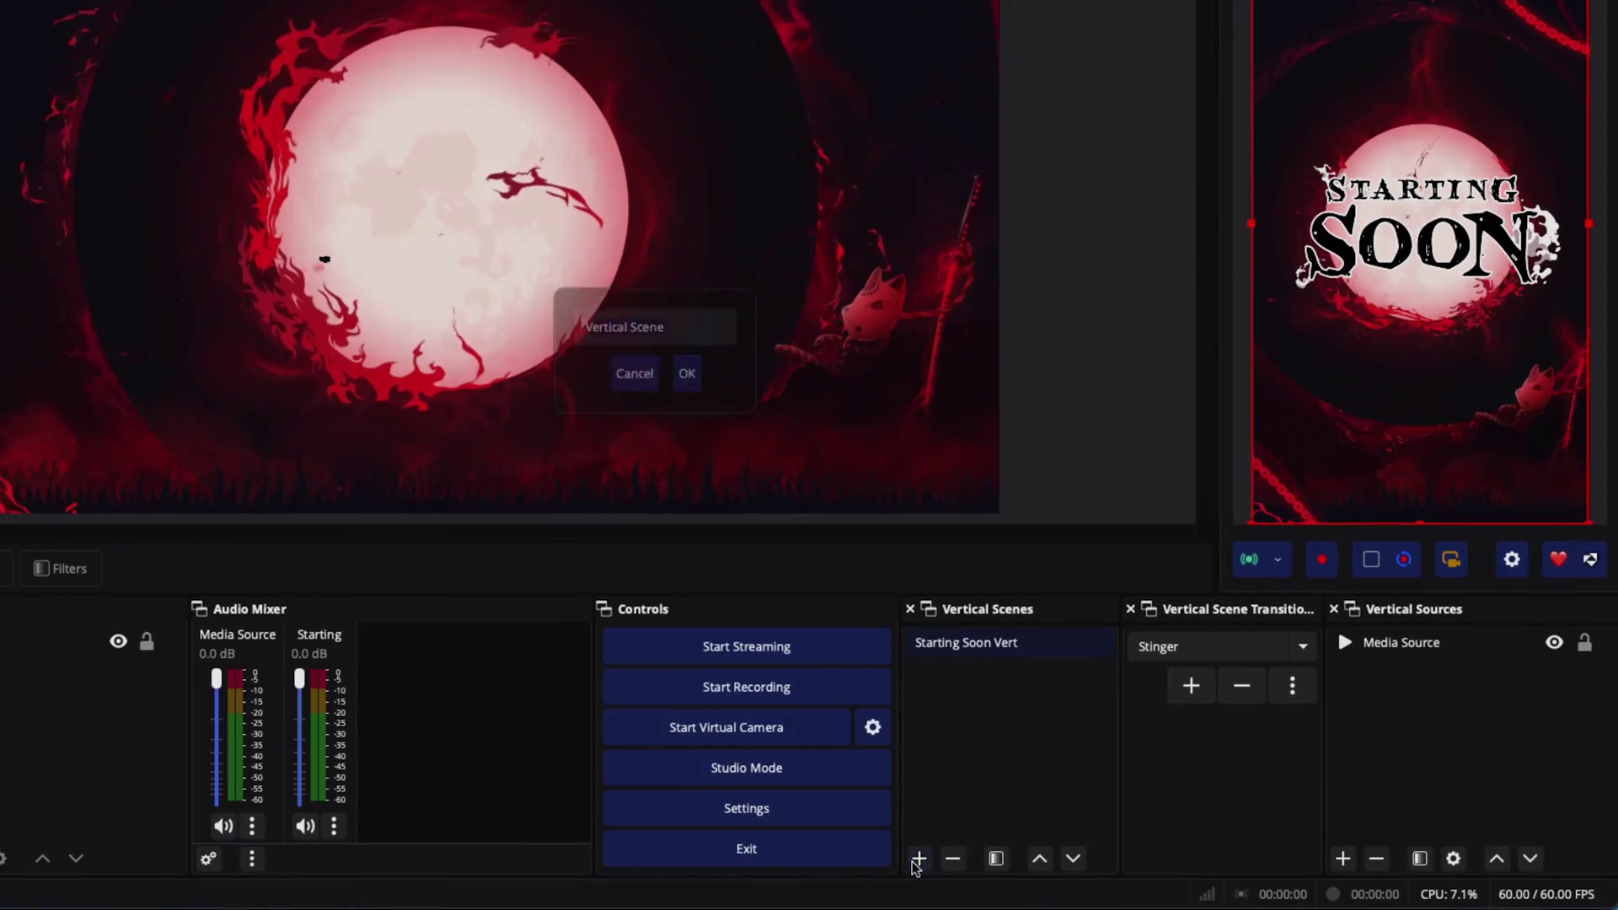
Add a new vertical scene named Countdown Vert
drag(671, 358, 576, 355)
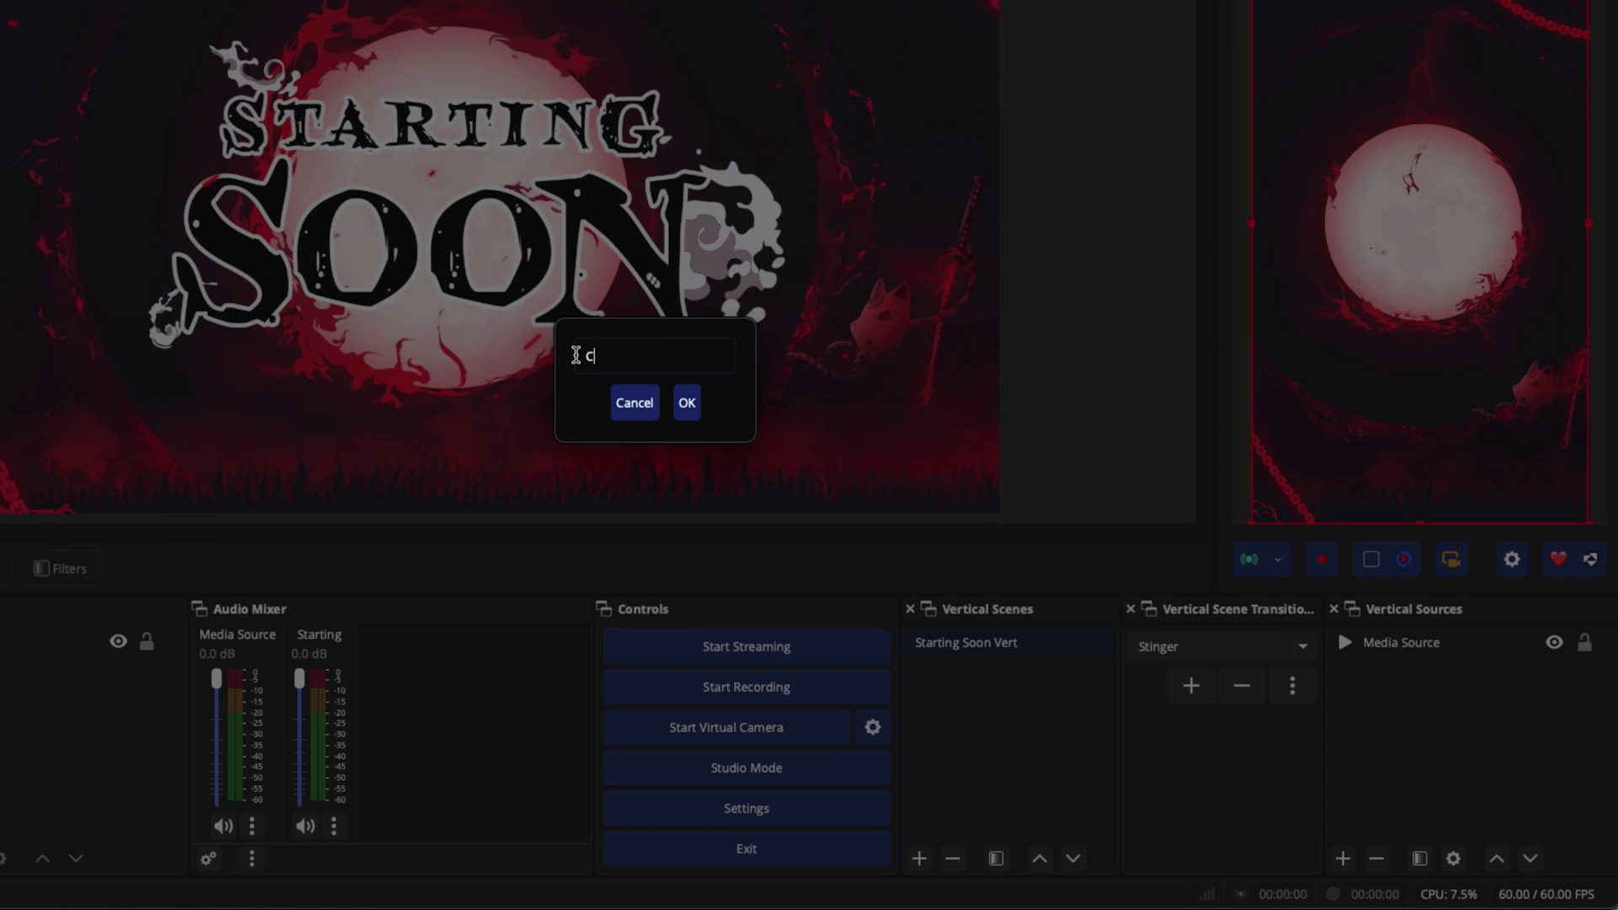
text(Countdown Vert)
click(687, 405)
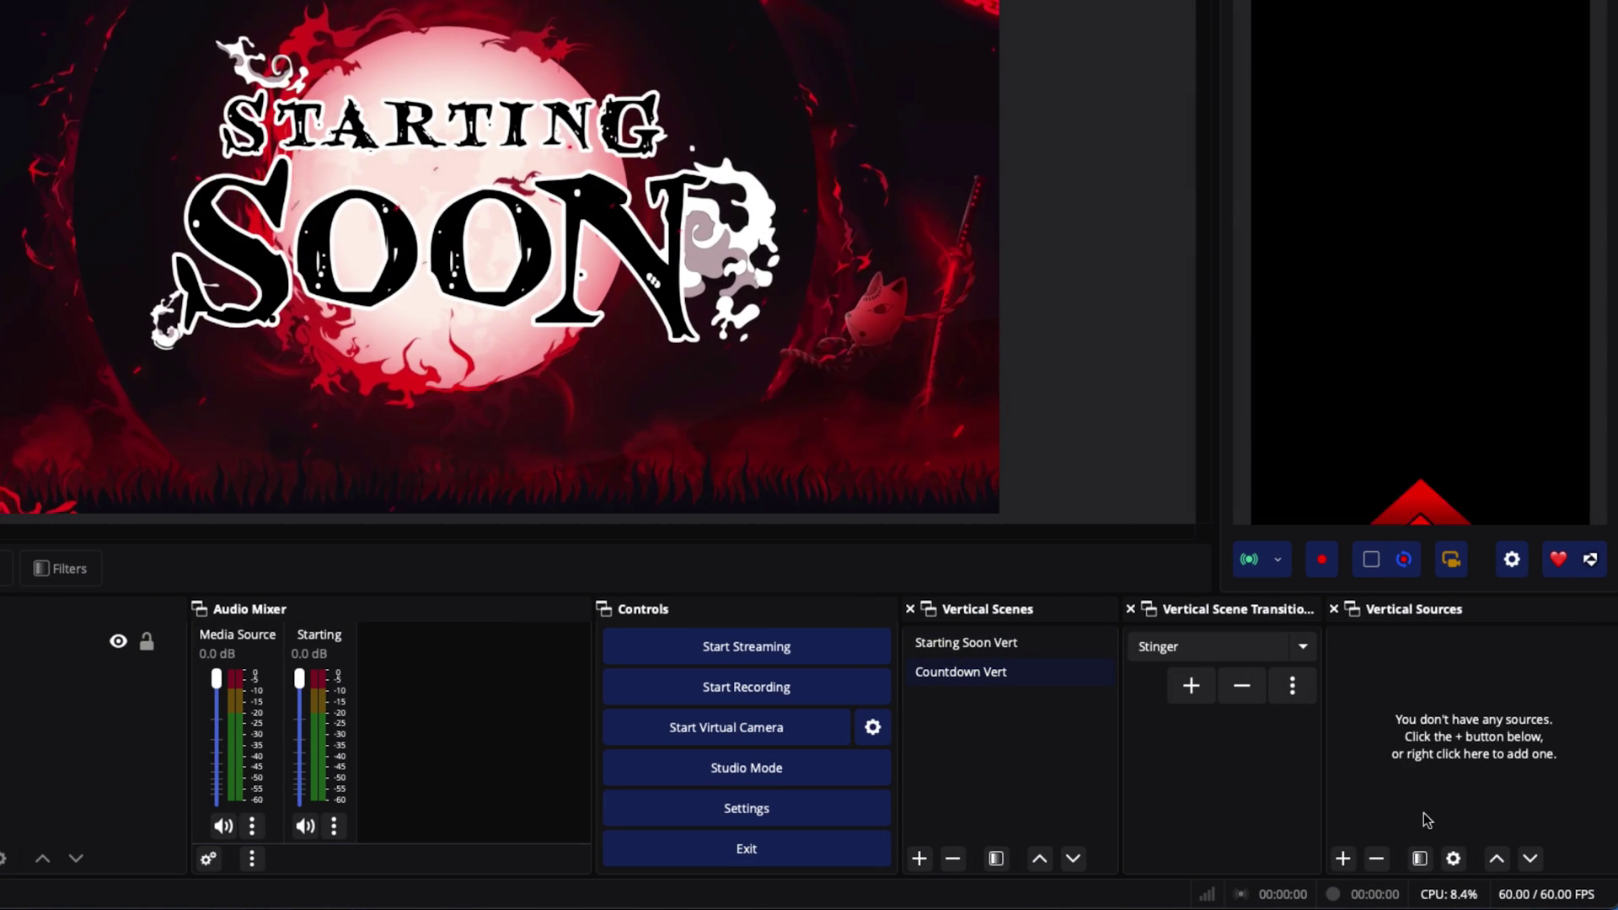
Add a new Media Source to Countdown Vert that plays Countdown Timer.mp4 from the Animated folder
click(1342, 858)
mouse_move(1399, 680)
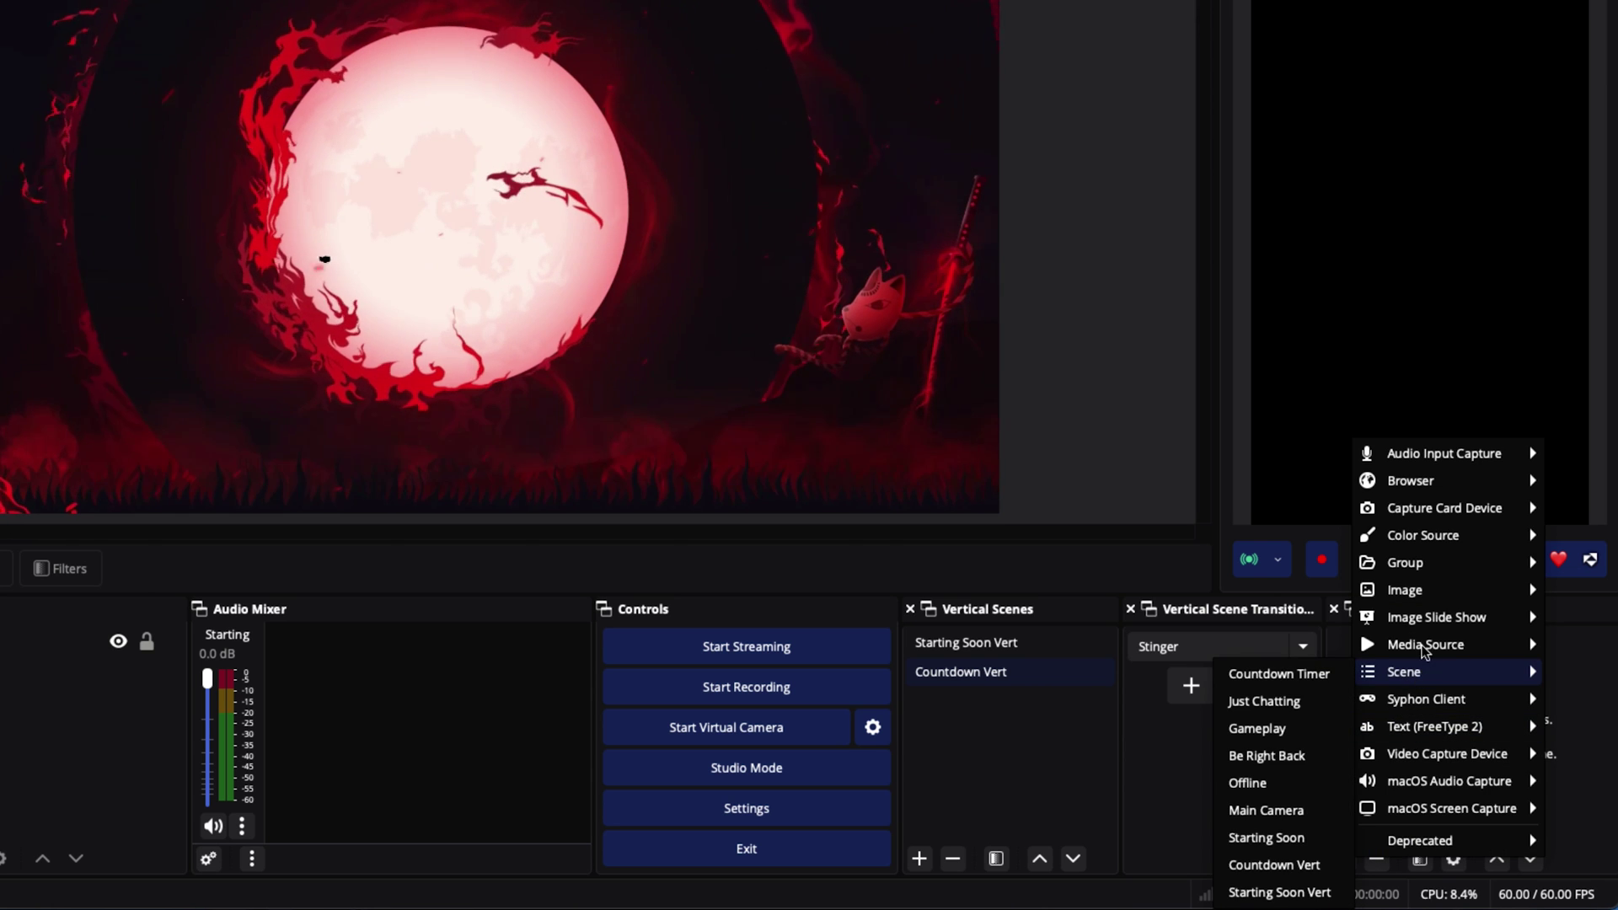
mouse_move(1446, 649)
click(1244, 541)
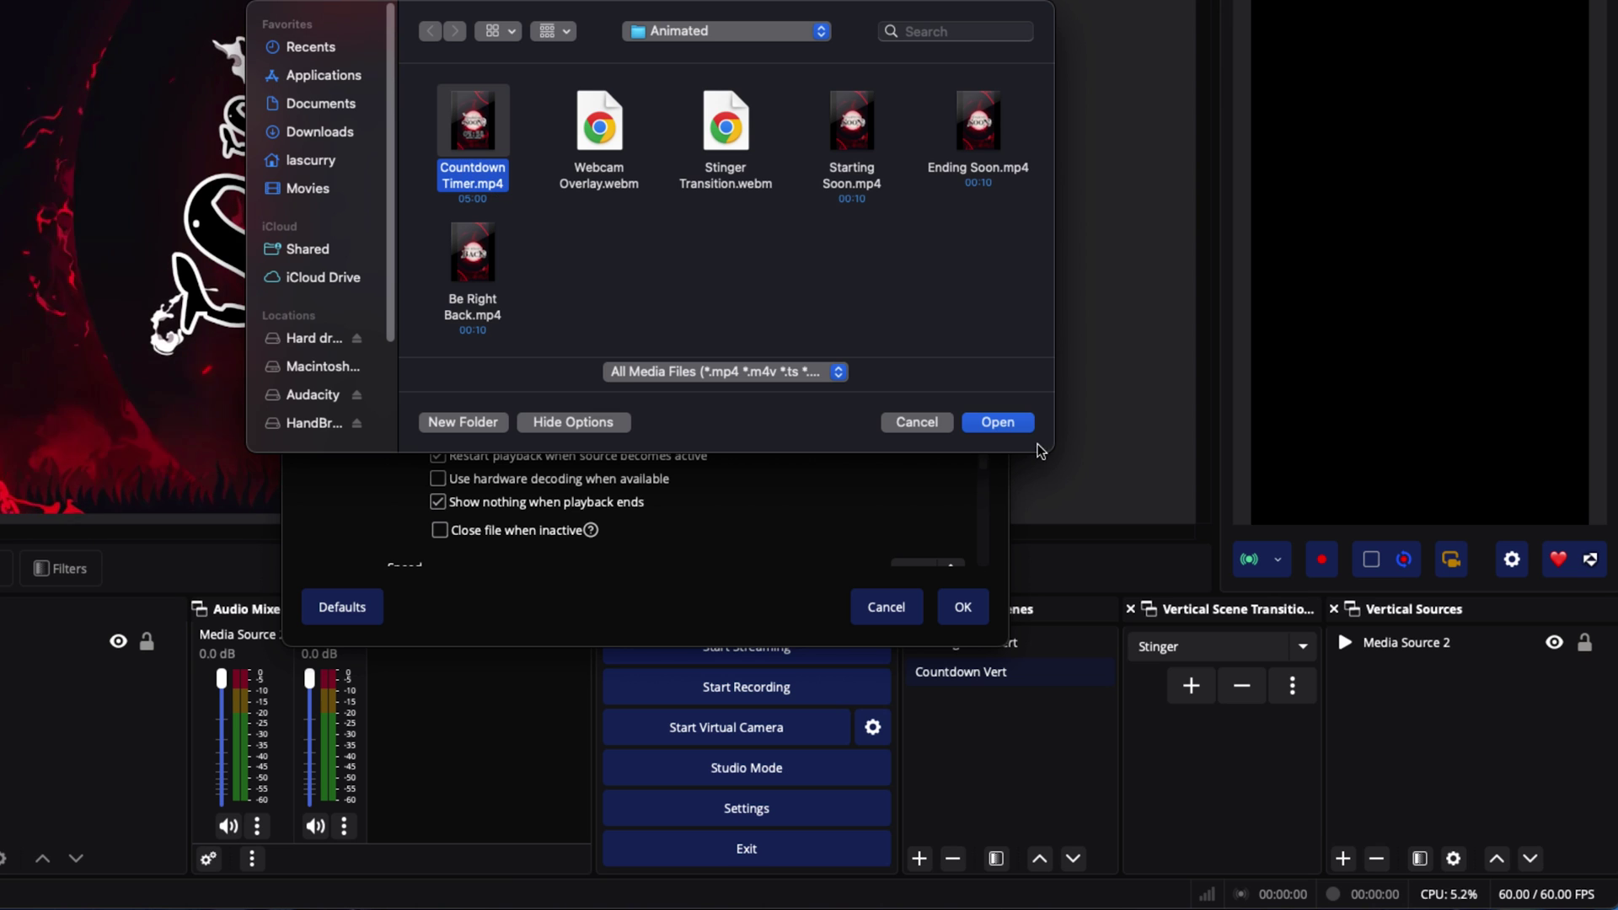
click(1000, 422)
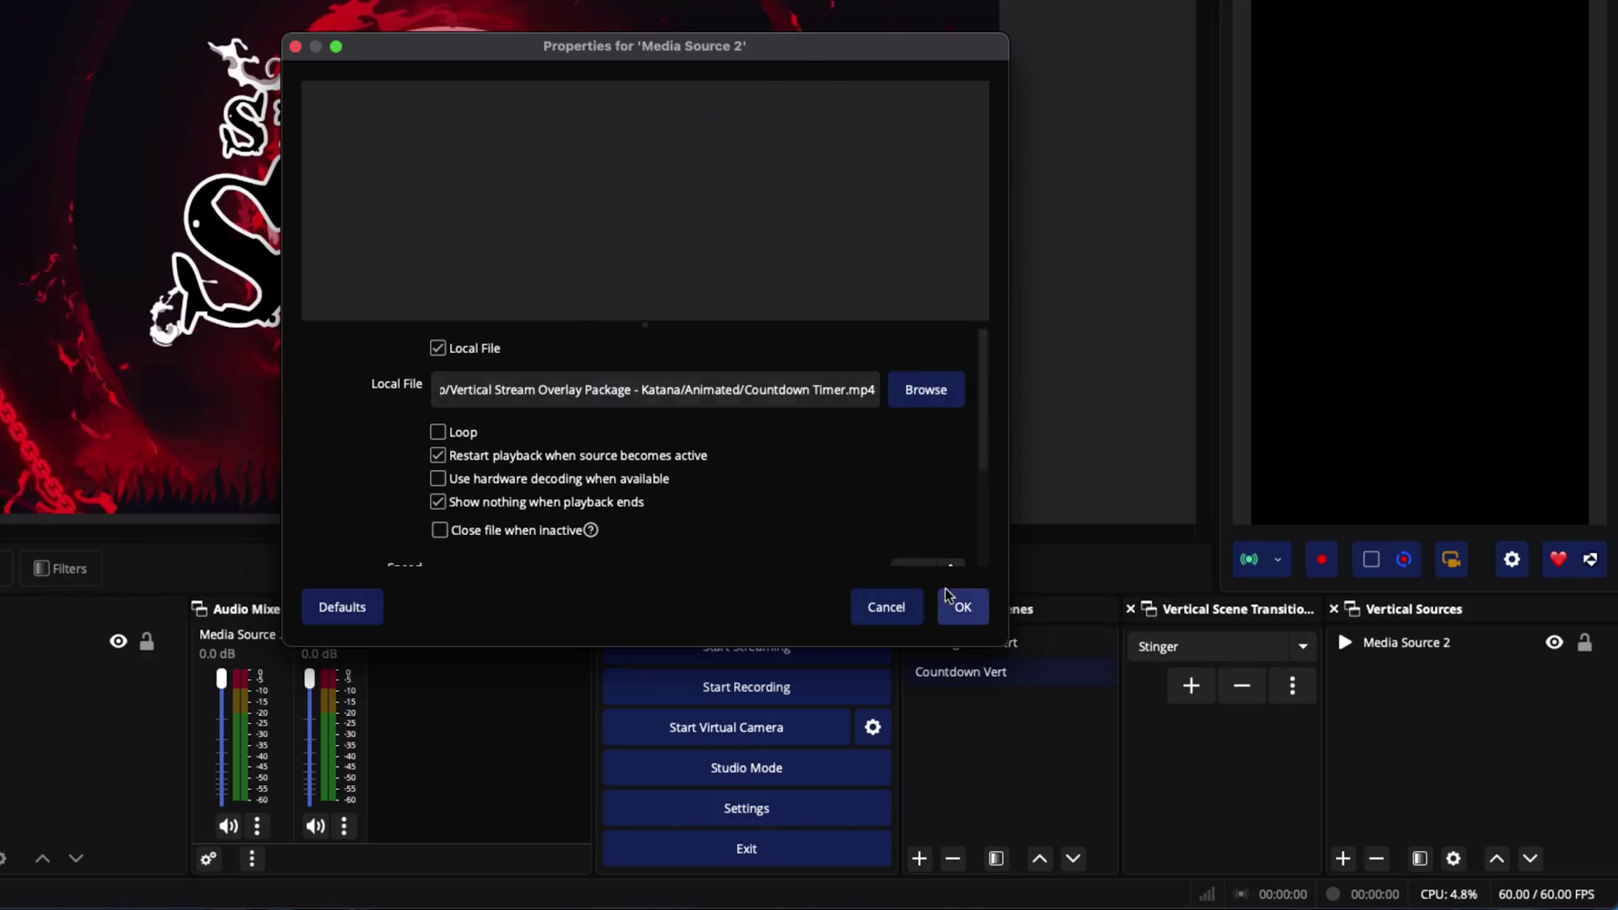
click(958, 605)
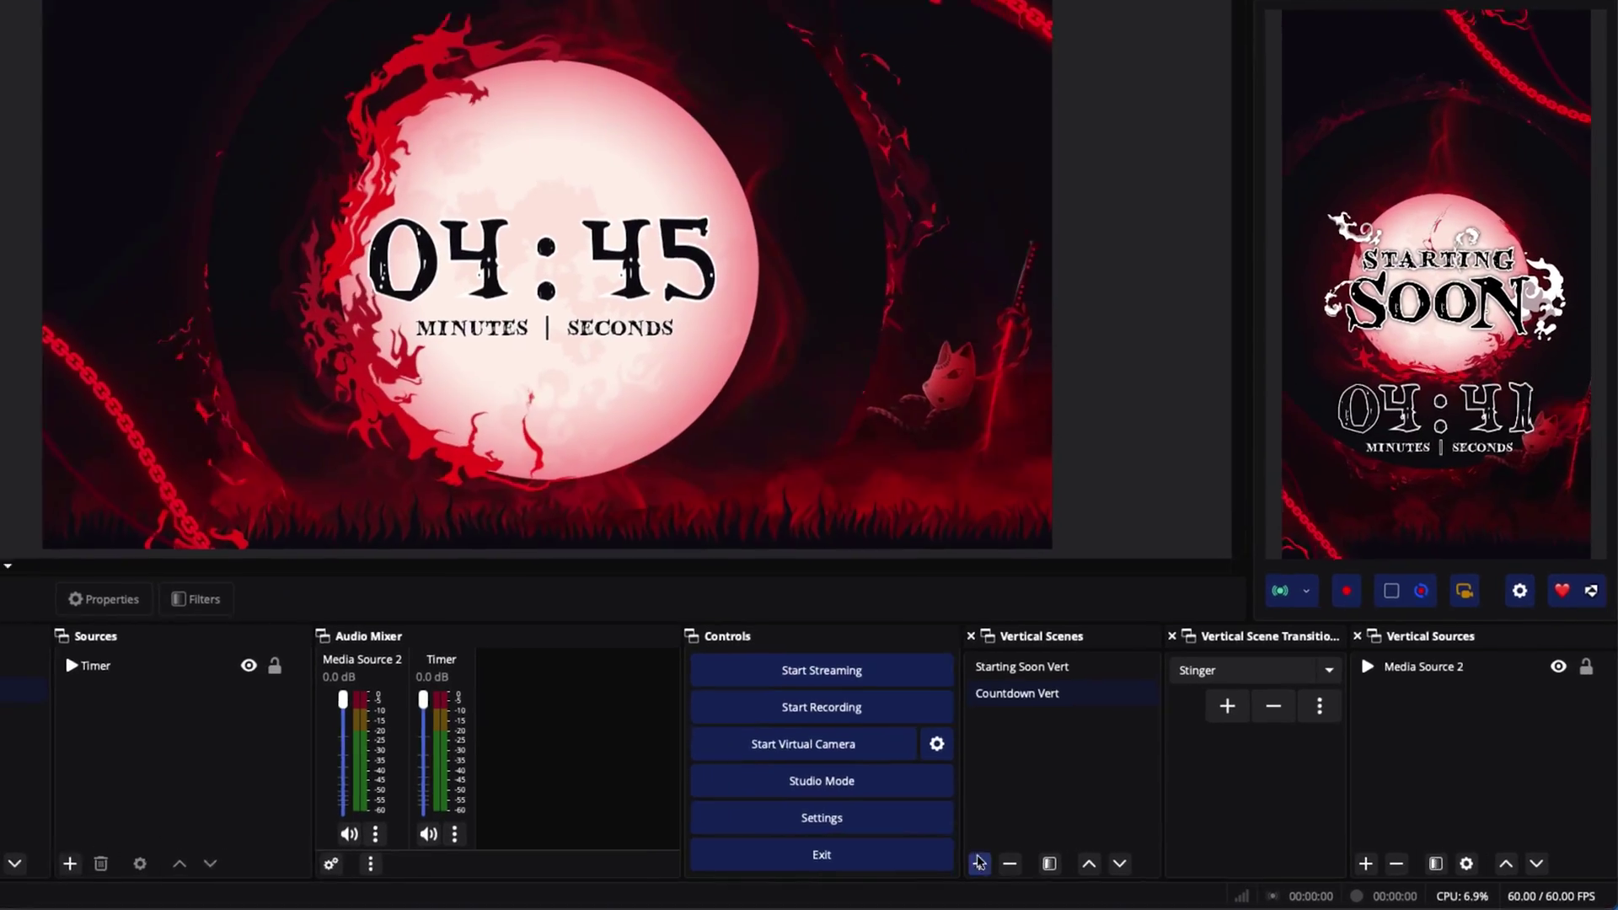
Create a vertical scene named Gameplay Vert and add a new Video Capture Device source to it
click(978, 861)
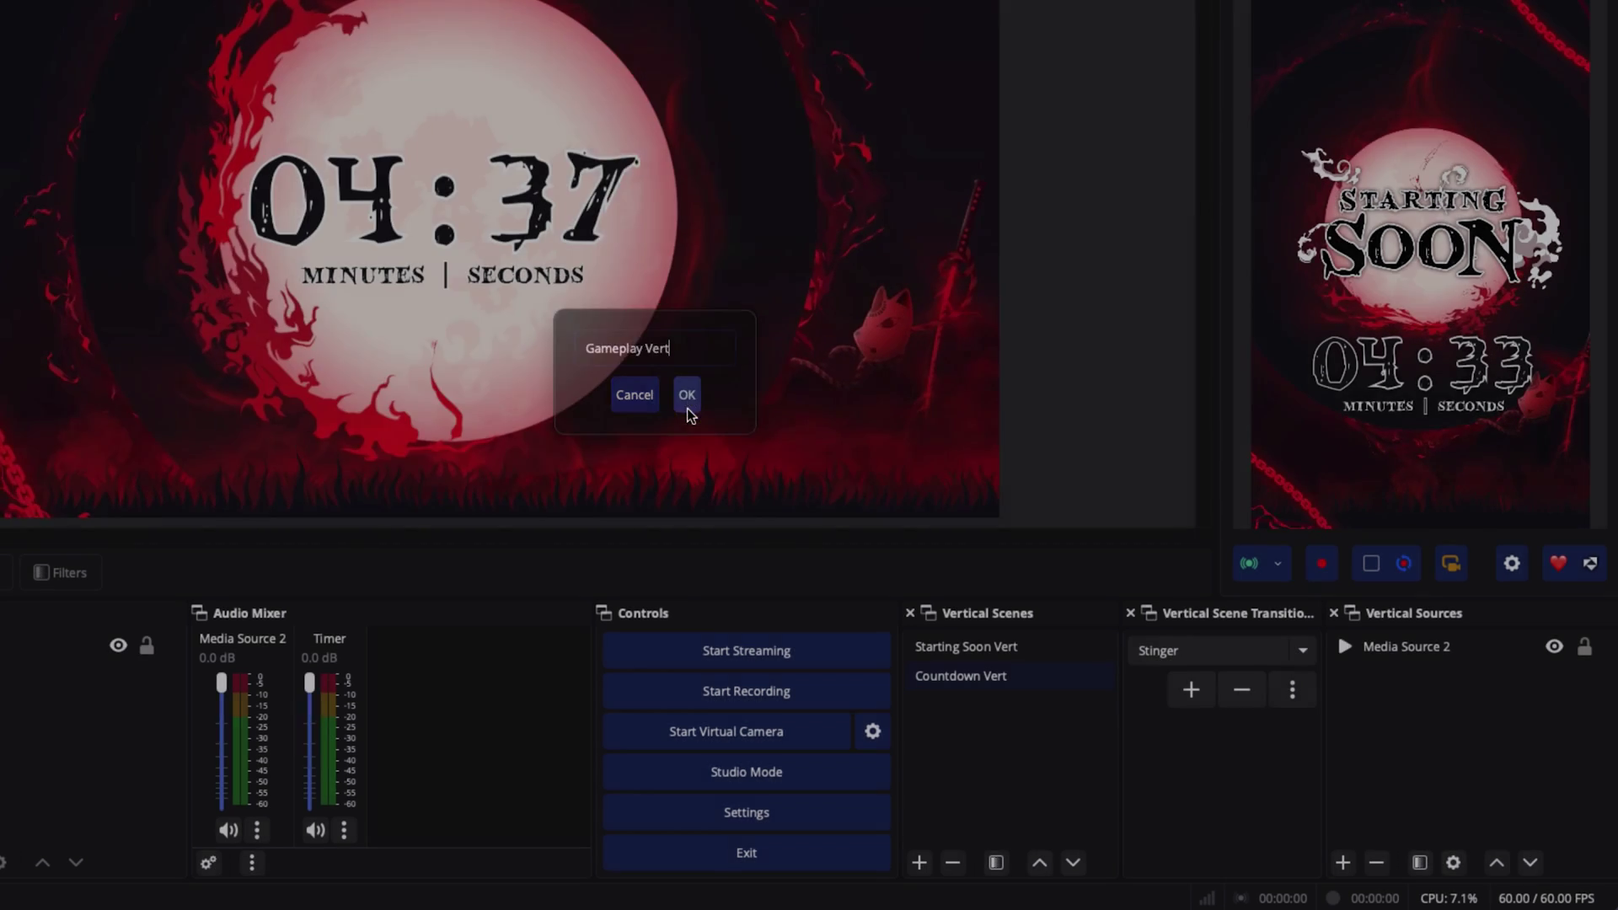
click(687, 407)
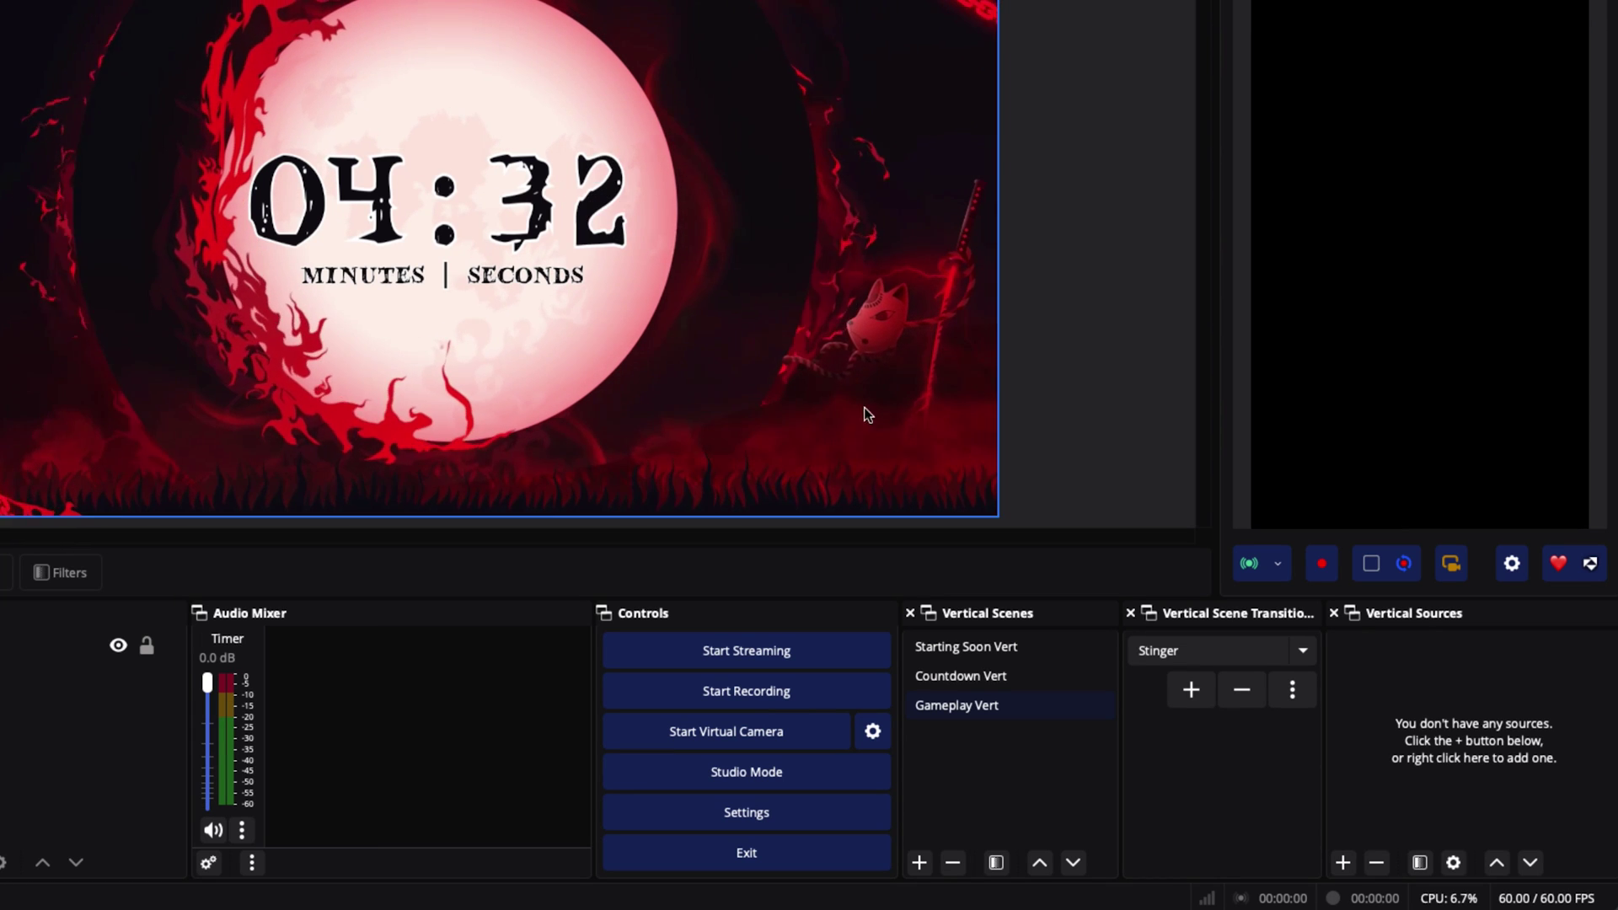
click(1345, 861)
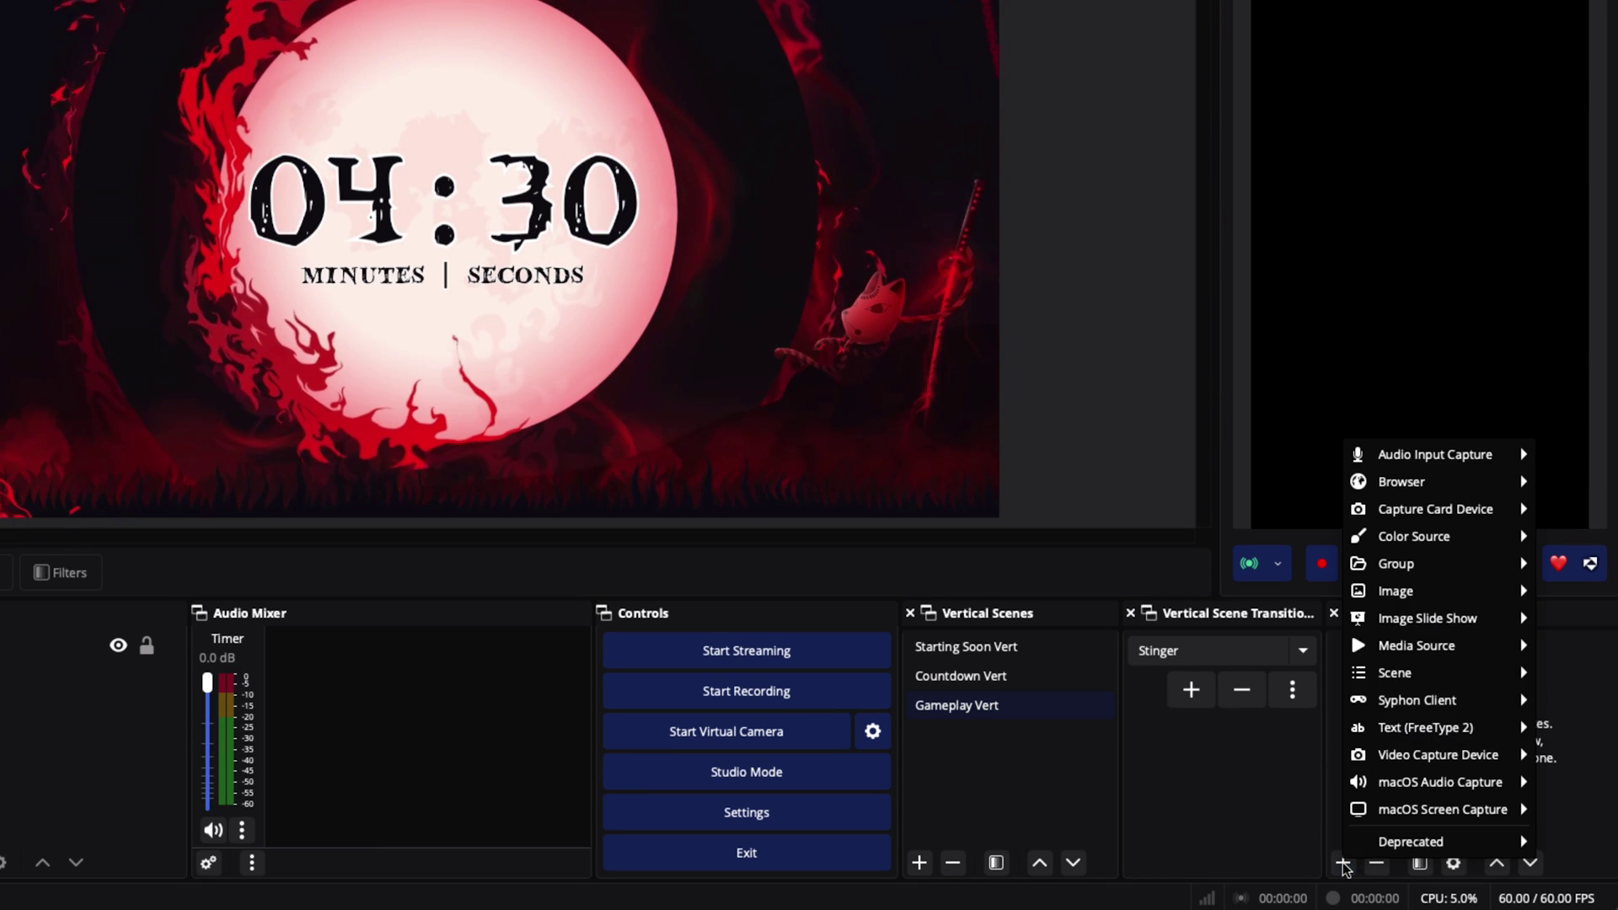
mouse_move(1426, 679)
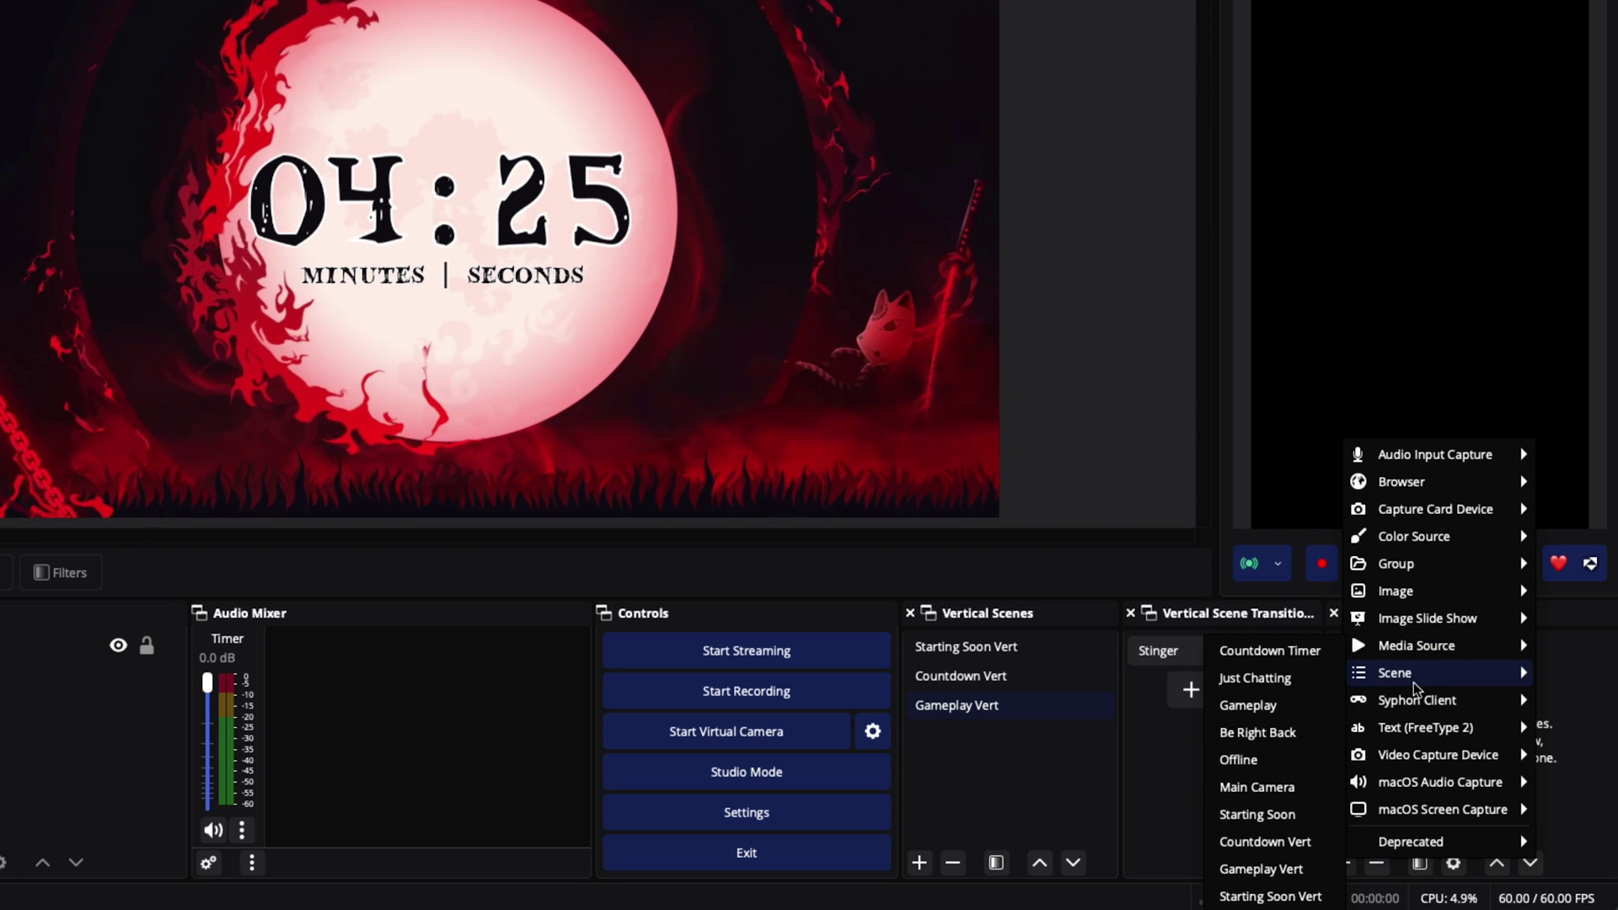
mouse_move(1410, 643)
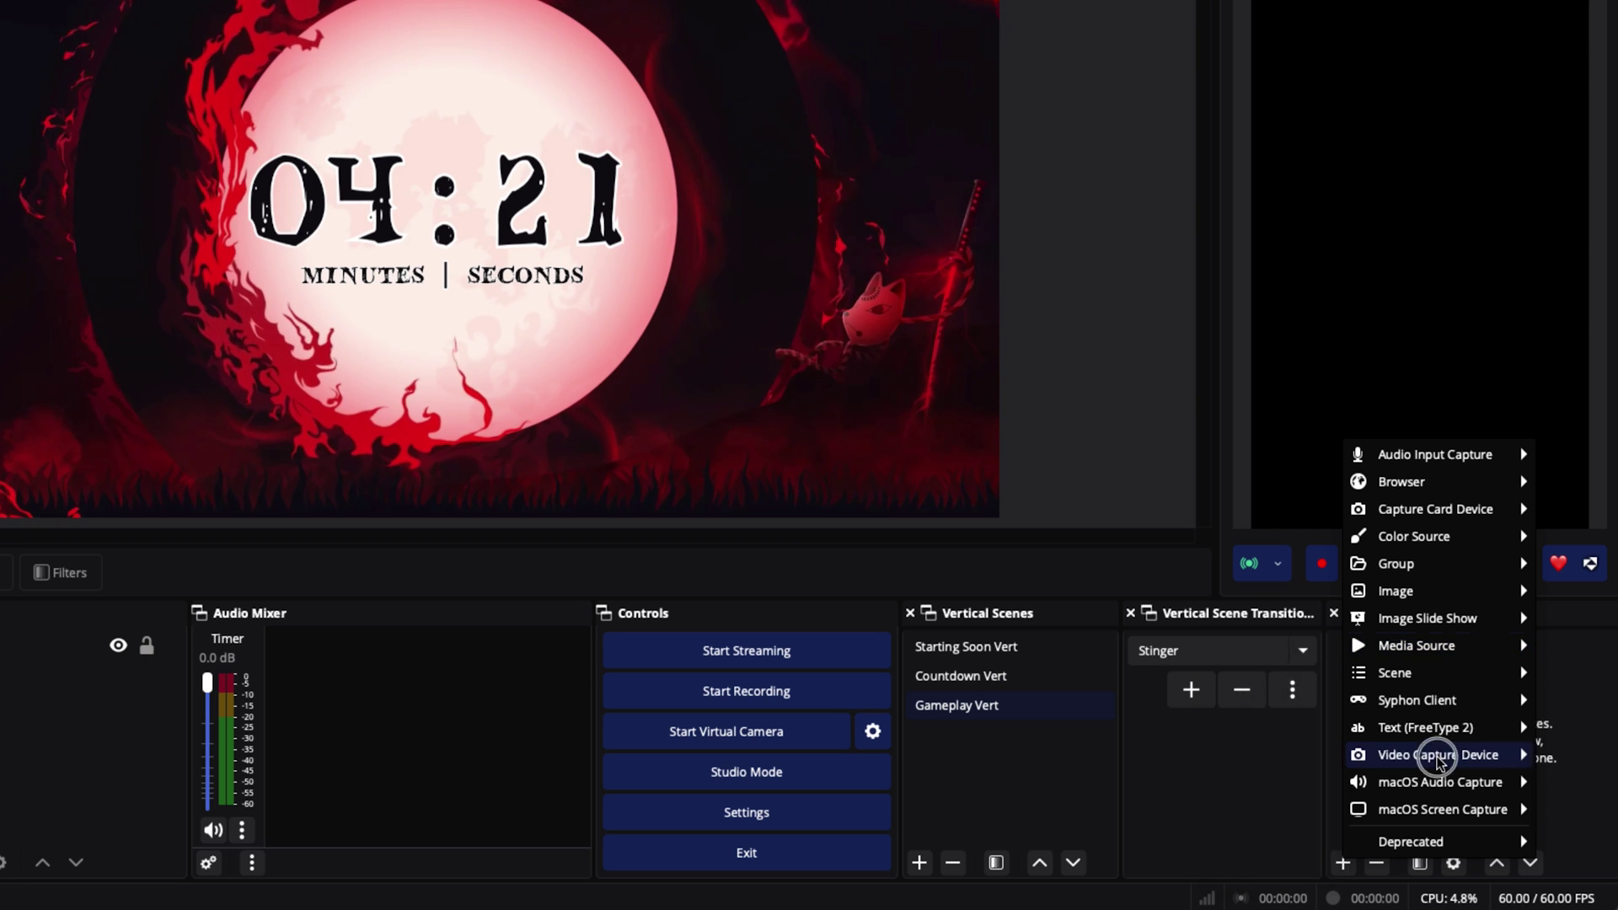
mouse_move(1436, 755)
click(1556, 761)
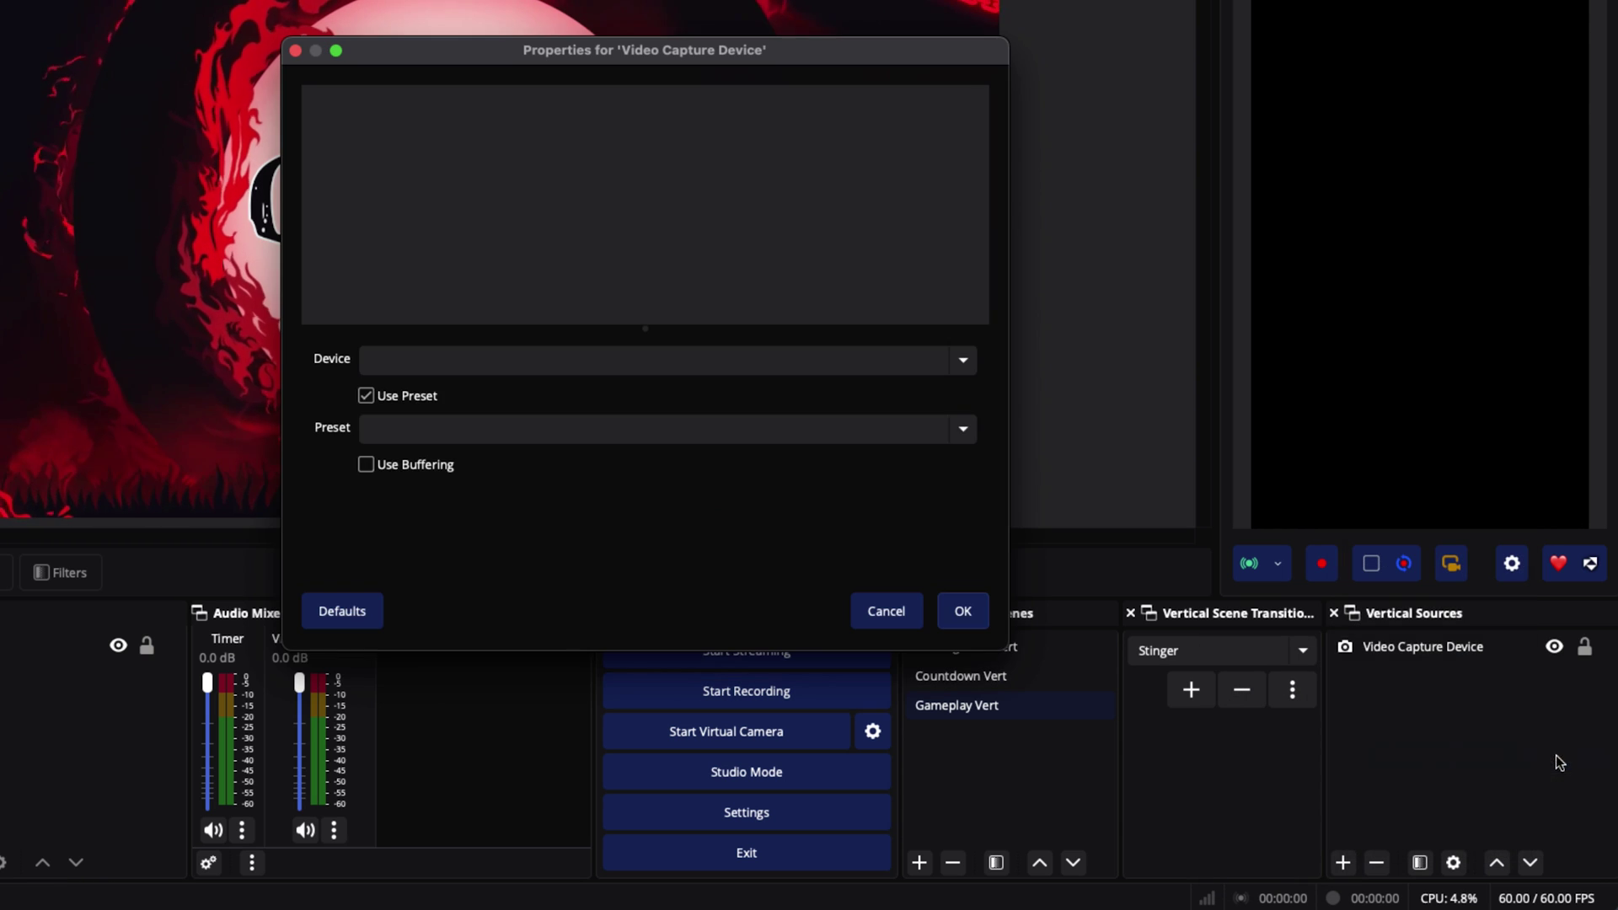
Set the new source's capture device to Game Capture HD60 X and accept its properties
click(402, 361)
click(509, 405)
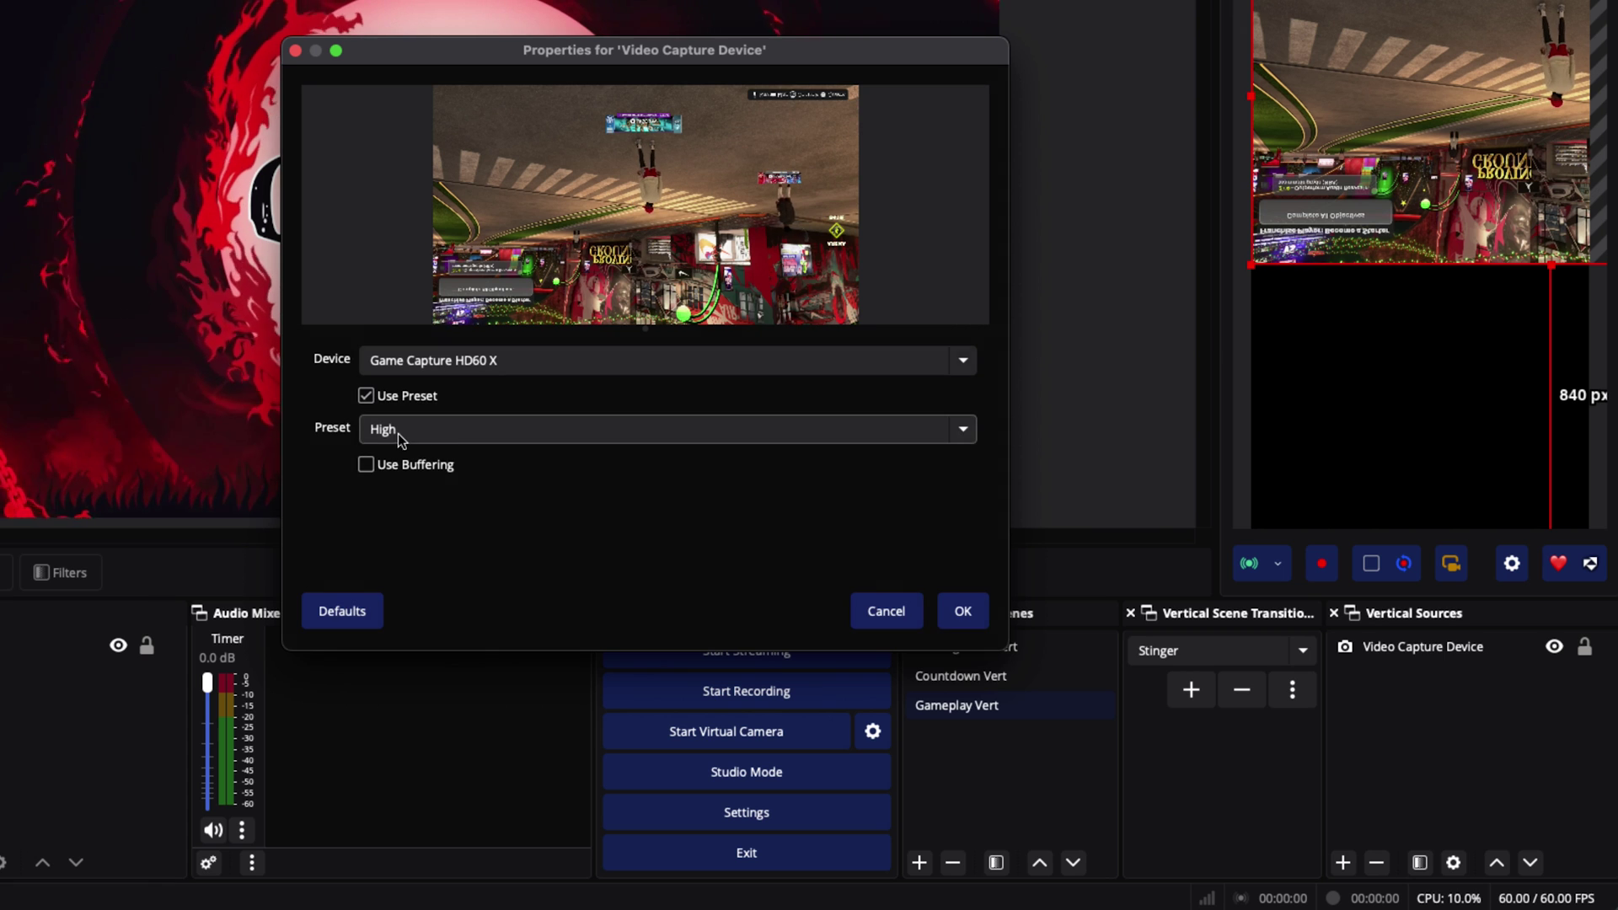
click(942, 615)
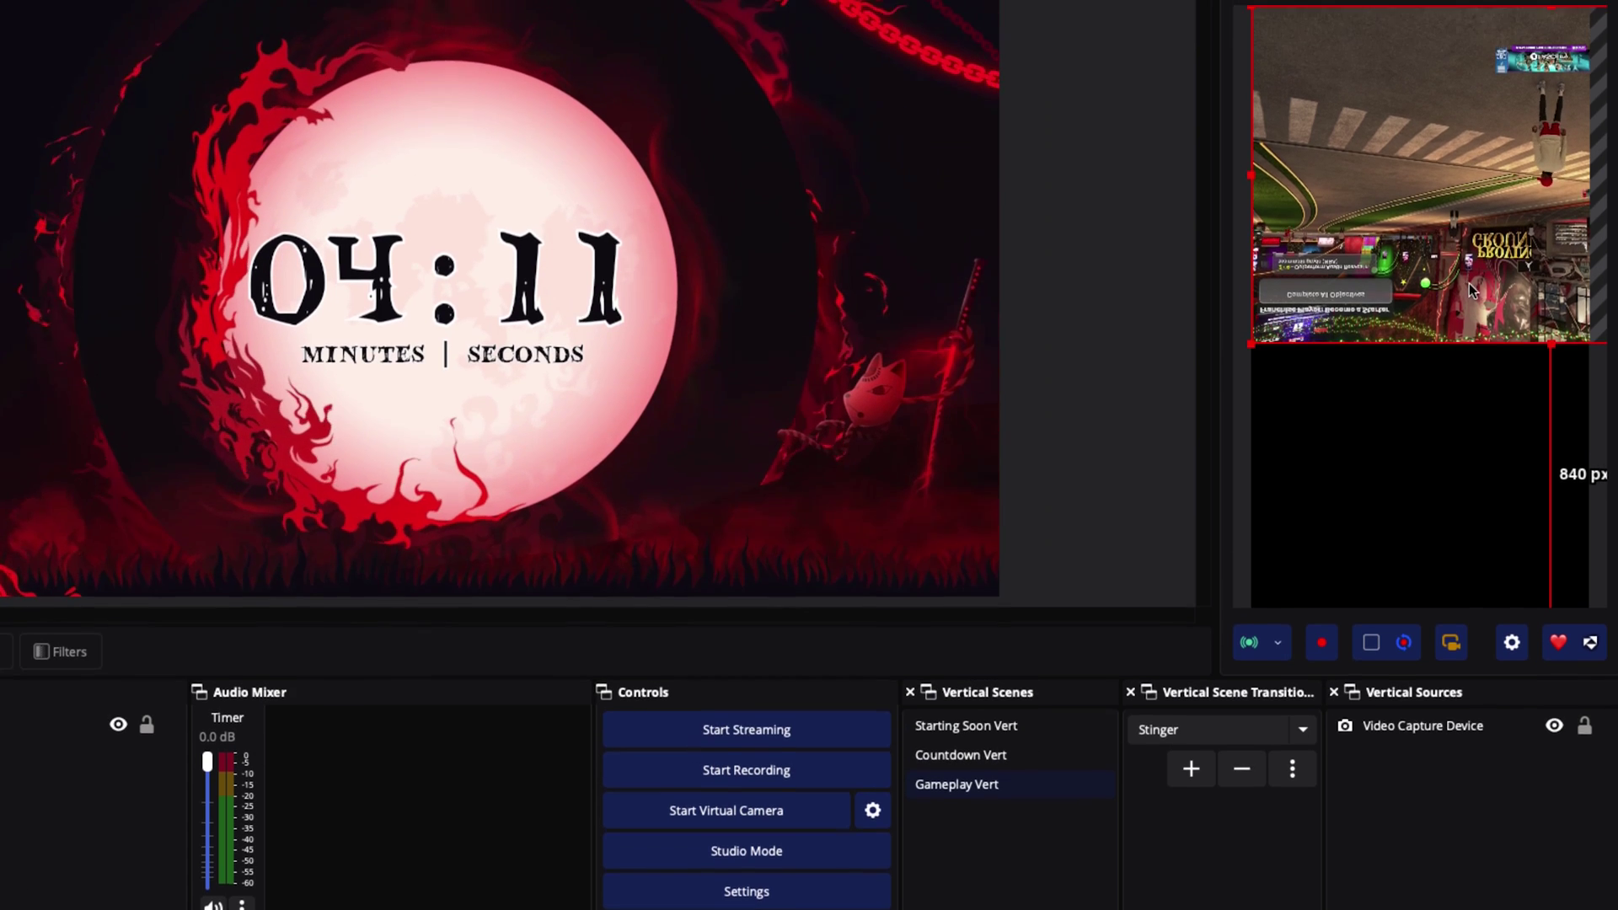
Move the gameplay capture down in the vertical canvas and rotate it 180 degrees
drag(1347, 381, 1351, 414)
right_click(1396, 369)
mouse_move(1399, 653)
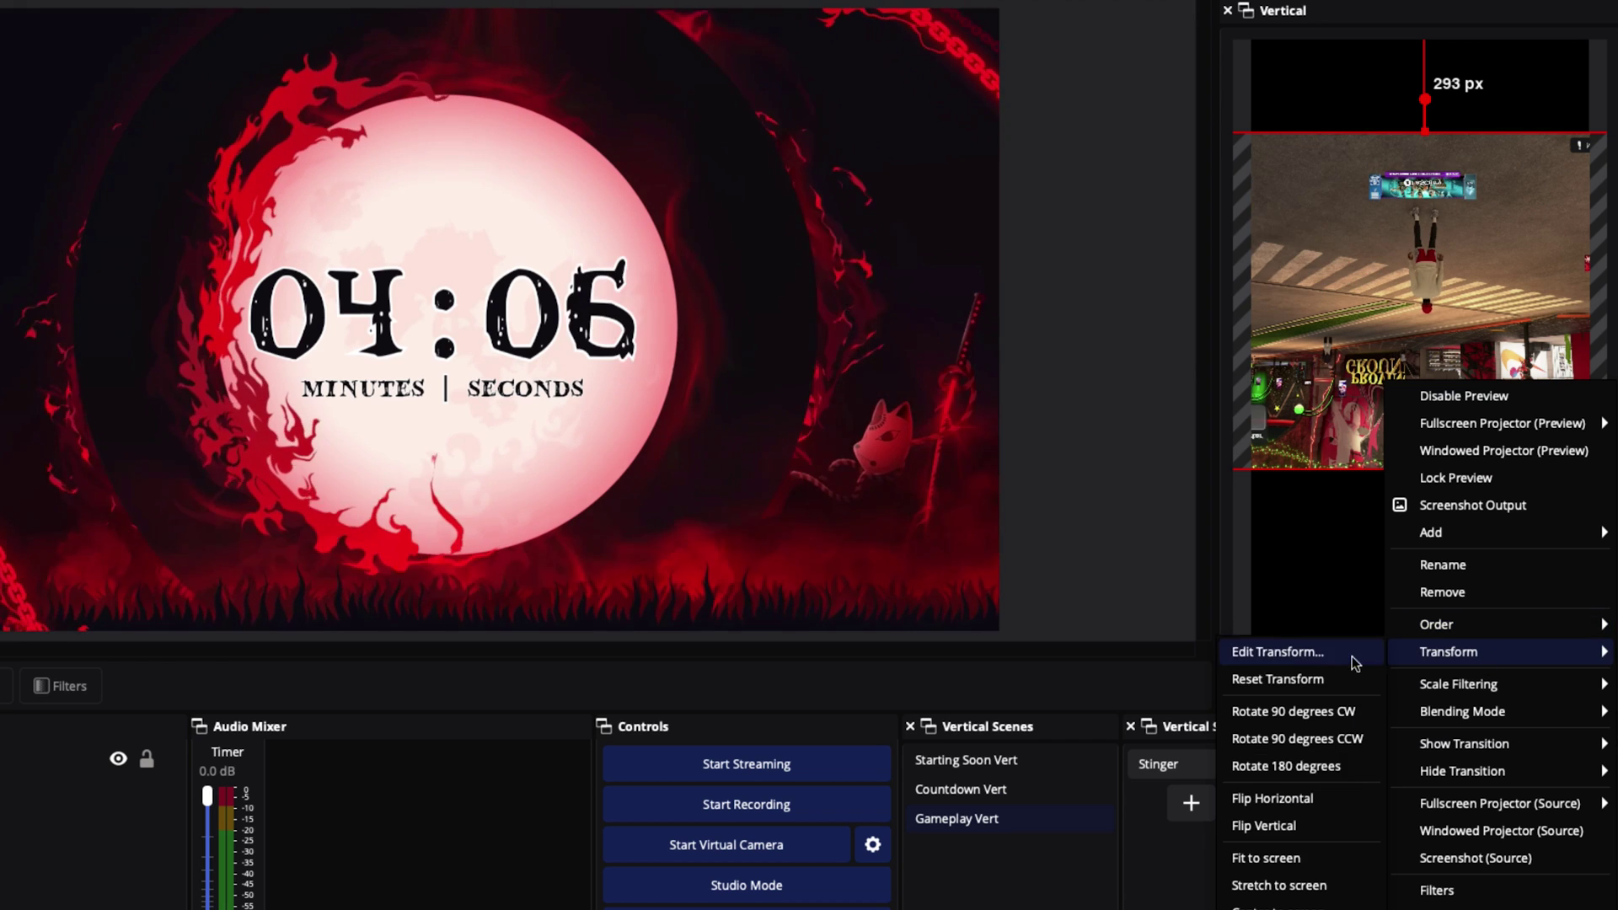
click(1302, 768)
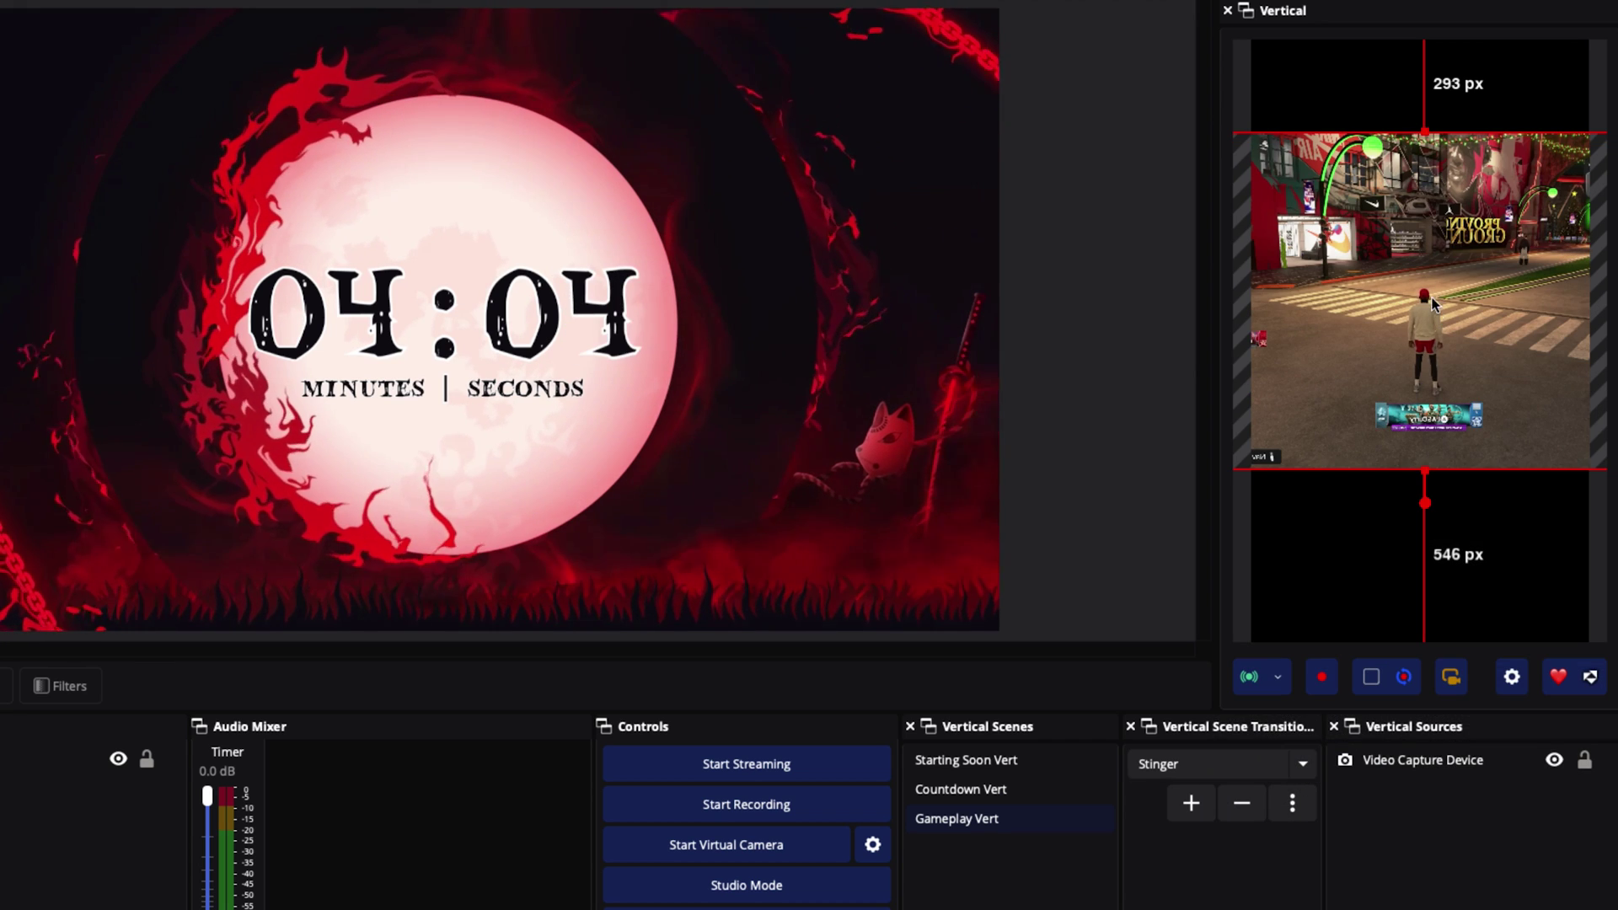
Enlarge the gameplay capture and place it centered horizontally against the vertical canvas's lower edge, leaving about 518 px above it
drag(1418, 286, 1420, 458)
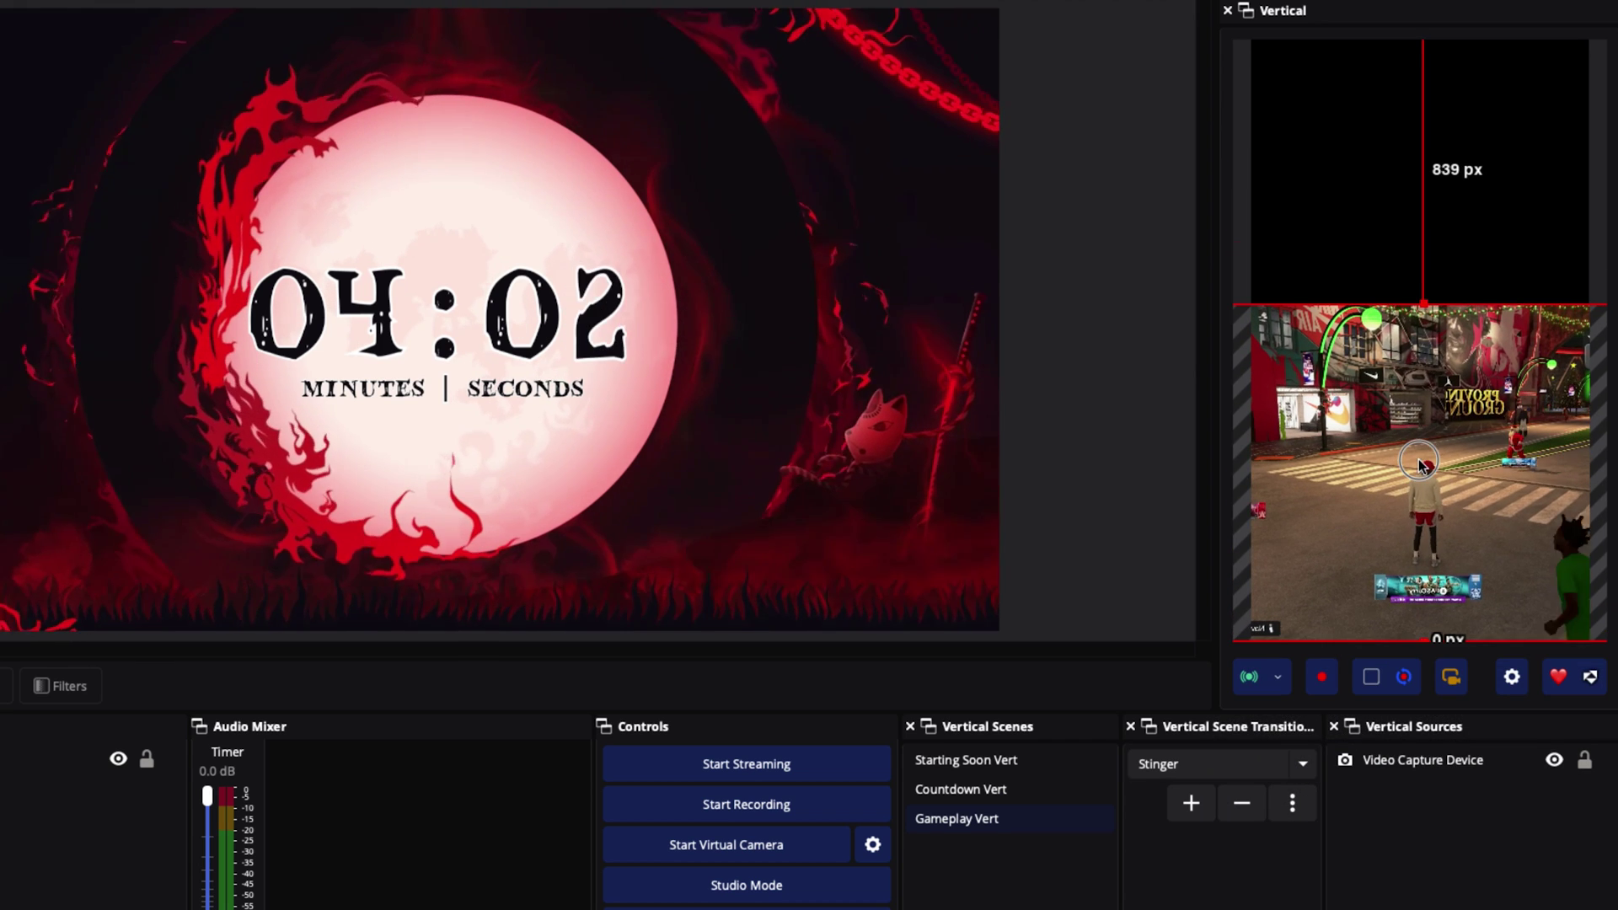
drag(1424, 305, 1407, 201)
right_click(1390, 301)
mouse_move(1493, 573)
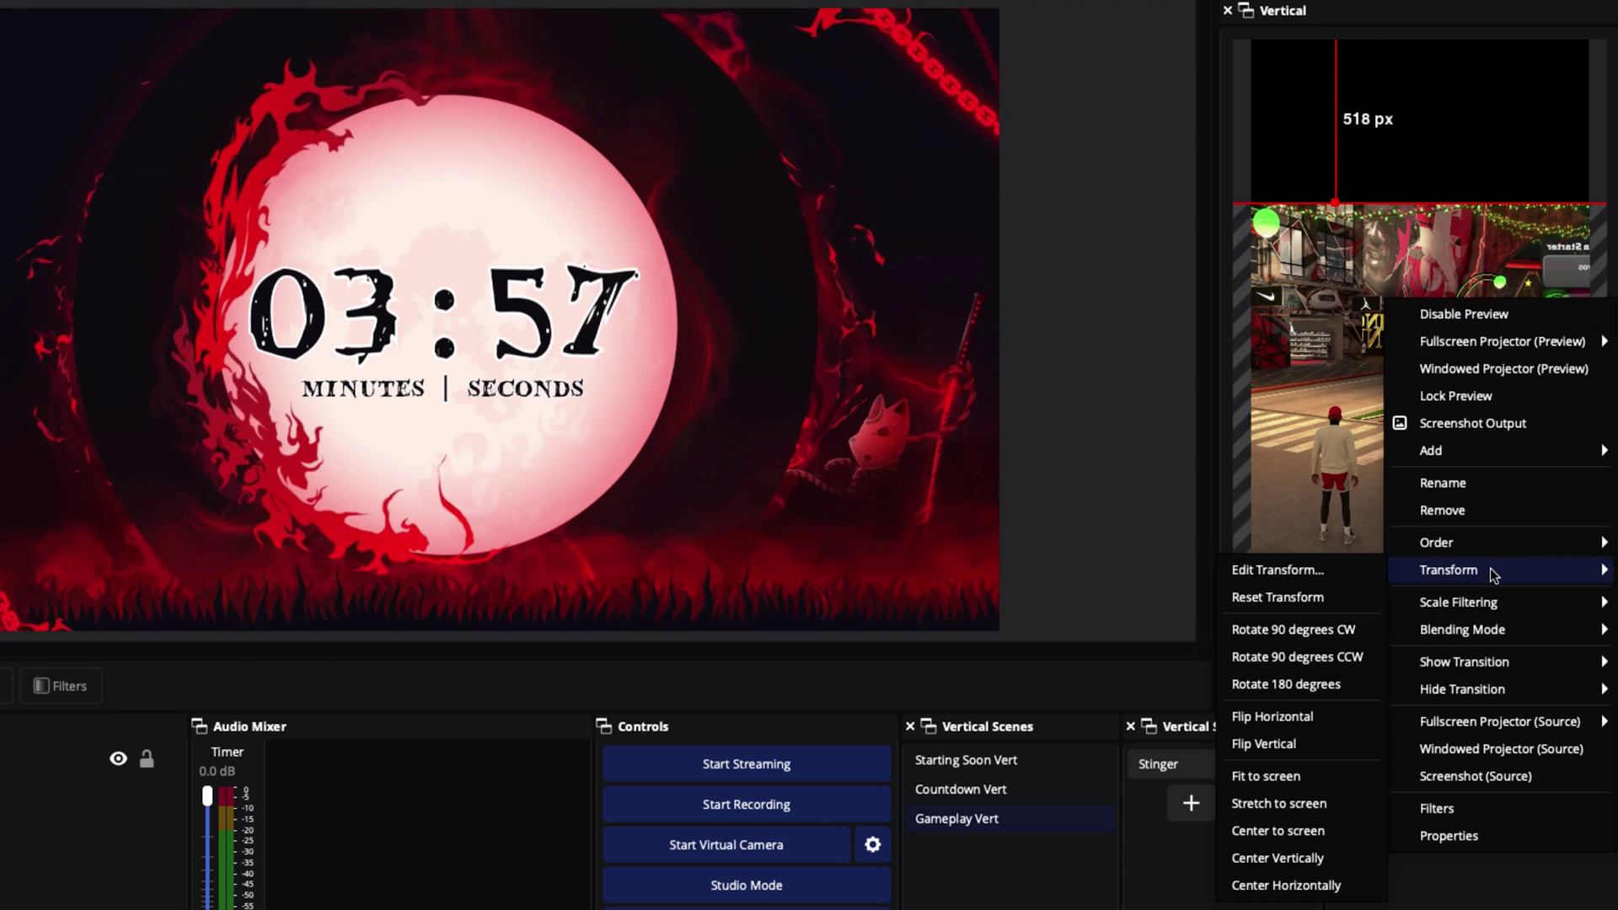
click(1321, 832)
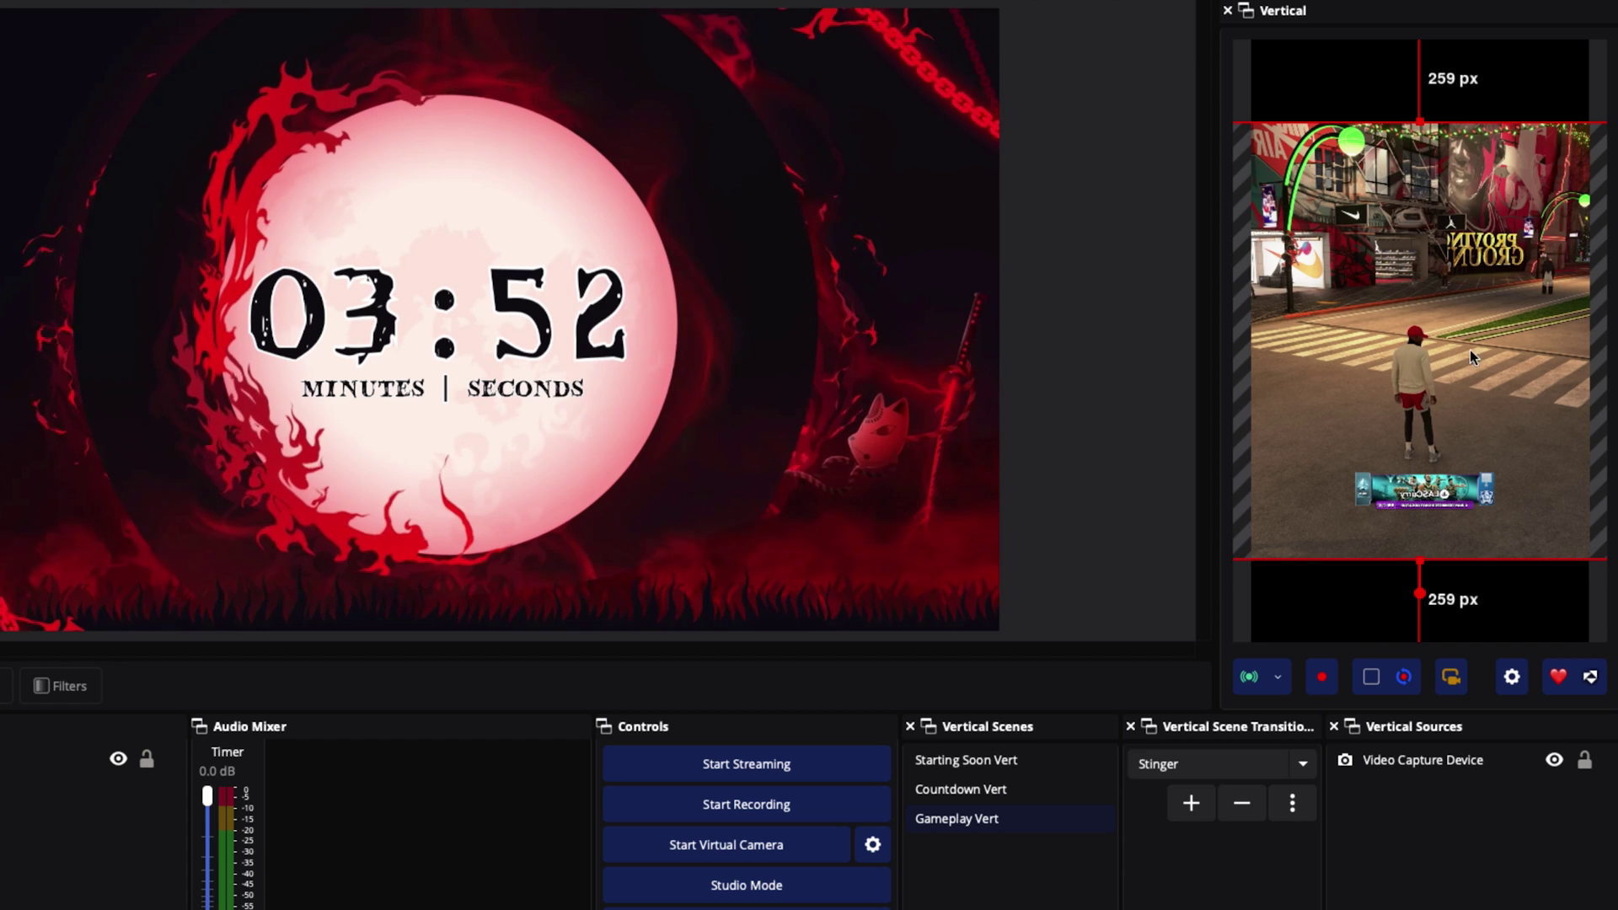
drag(1438, 341, 1437, 423)
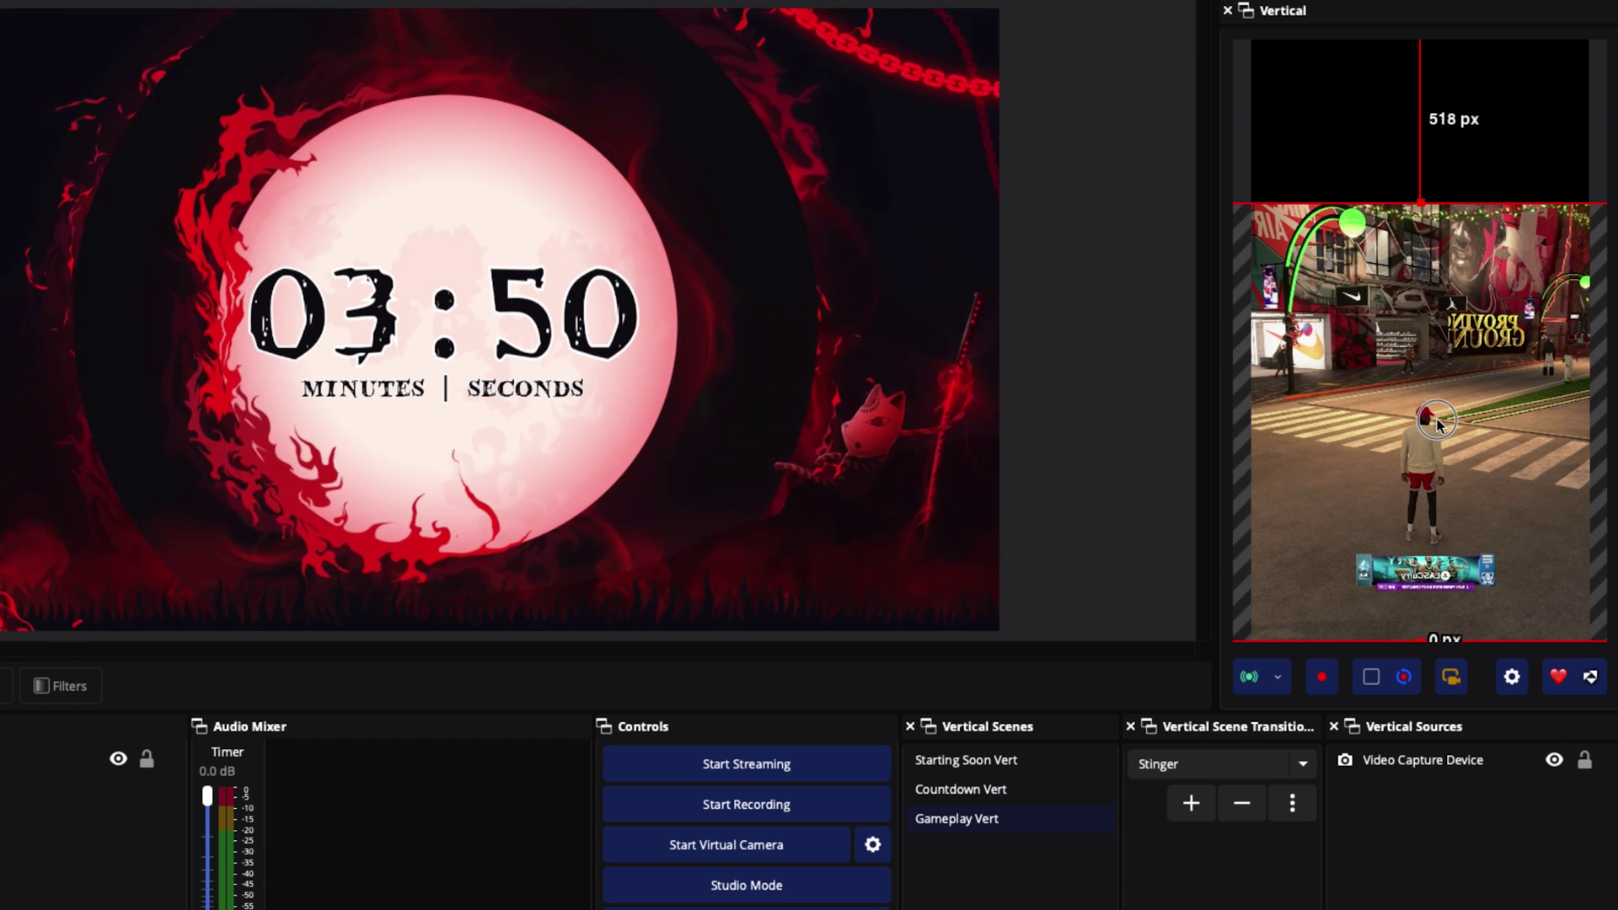
click(1227, 202)
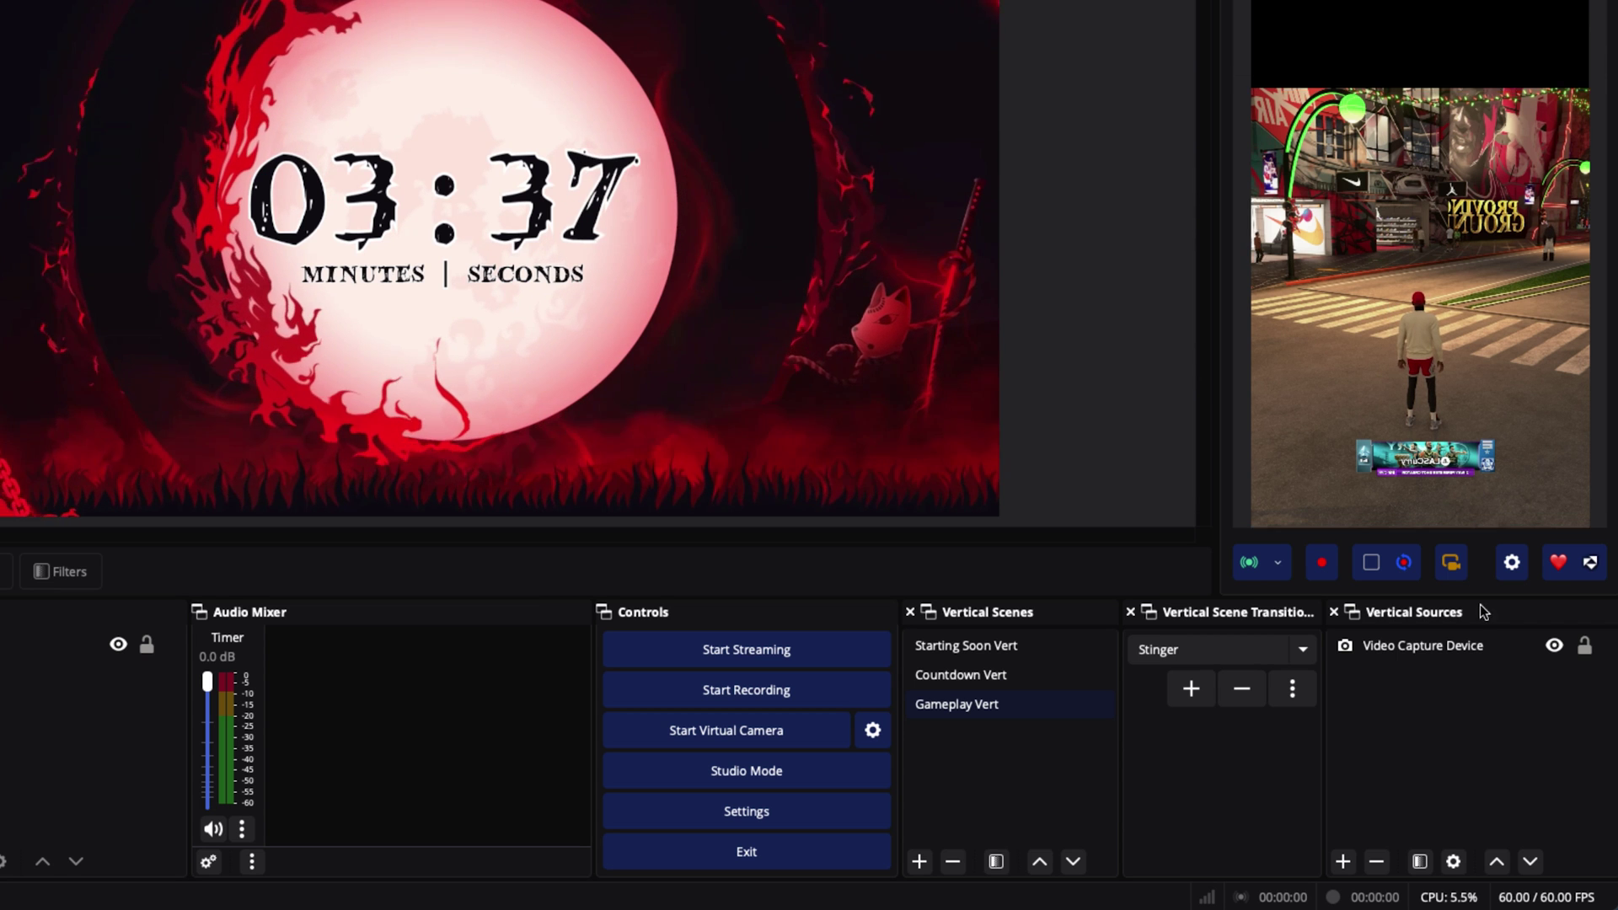
Hide and lock the gameplay Video Capture Device source
click(1555, 655)
click(1555, 646)
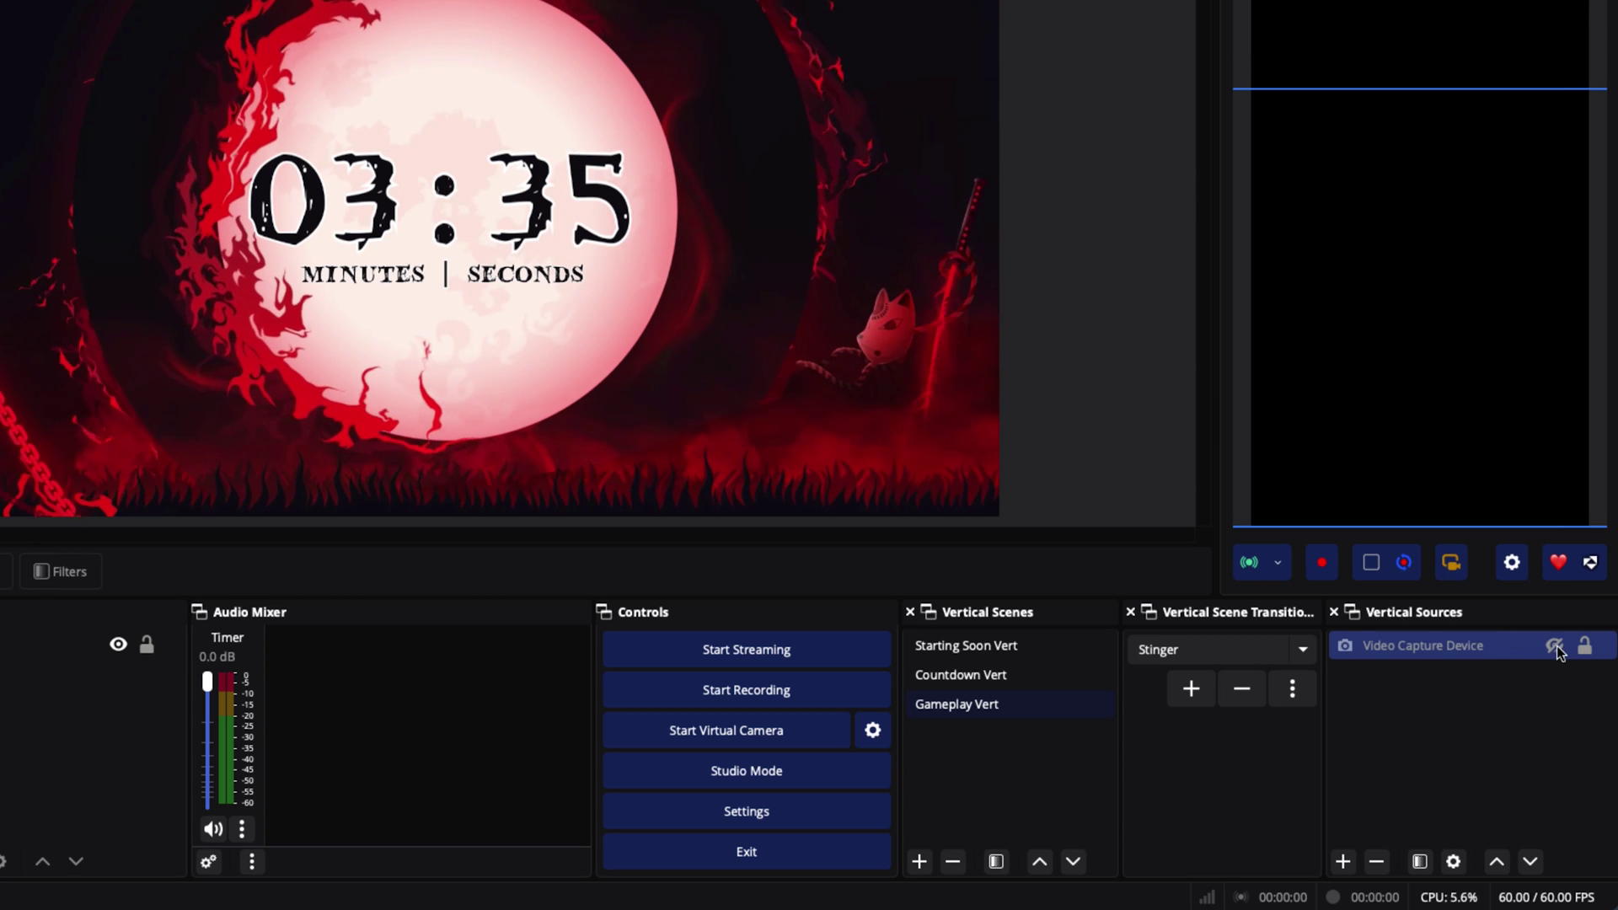
click(1531, 668)
click(1578, 650)
click(1475, 755)
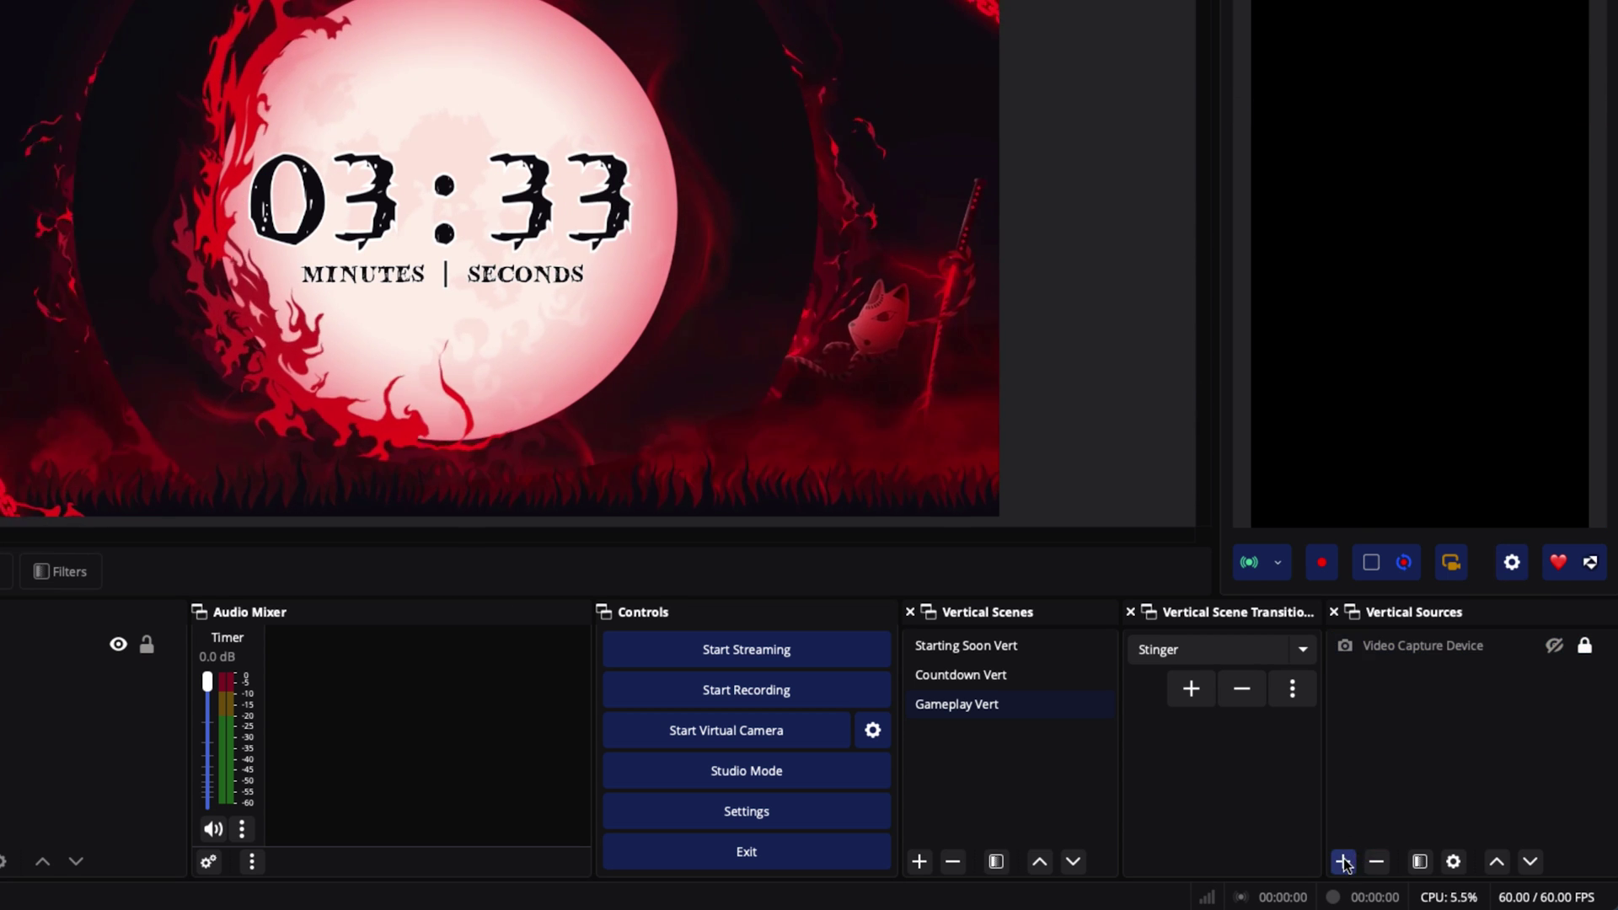
Add a second new Video Capture Device source to Gameplay Vert using the Cam Link 4K device
click(1344, 861)
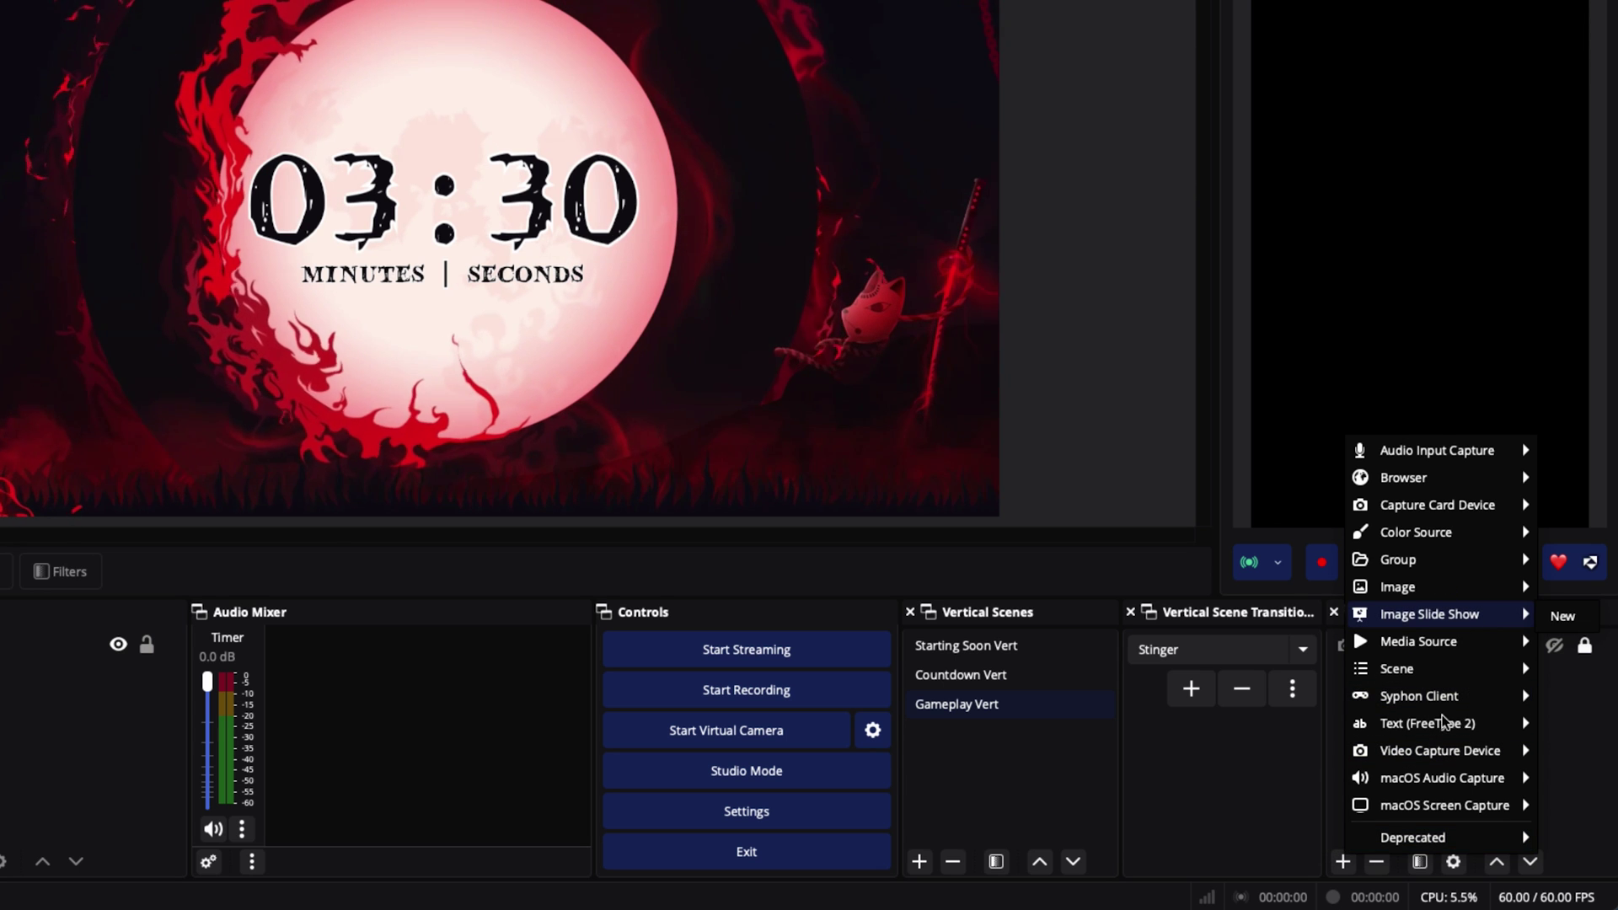
mouse_move(1459, 757)
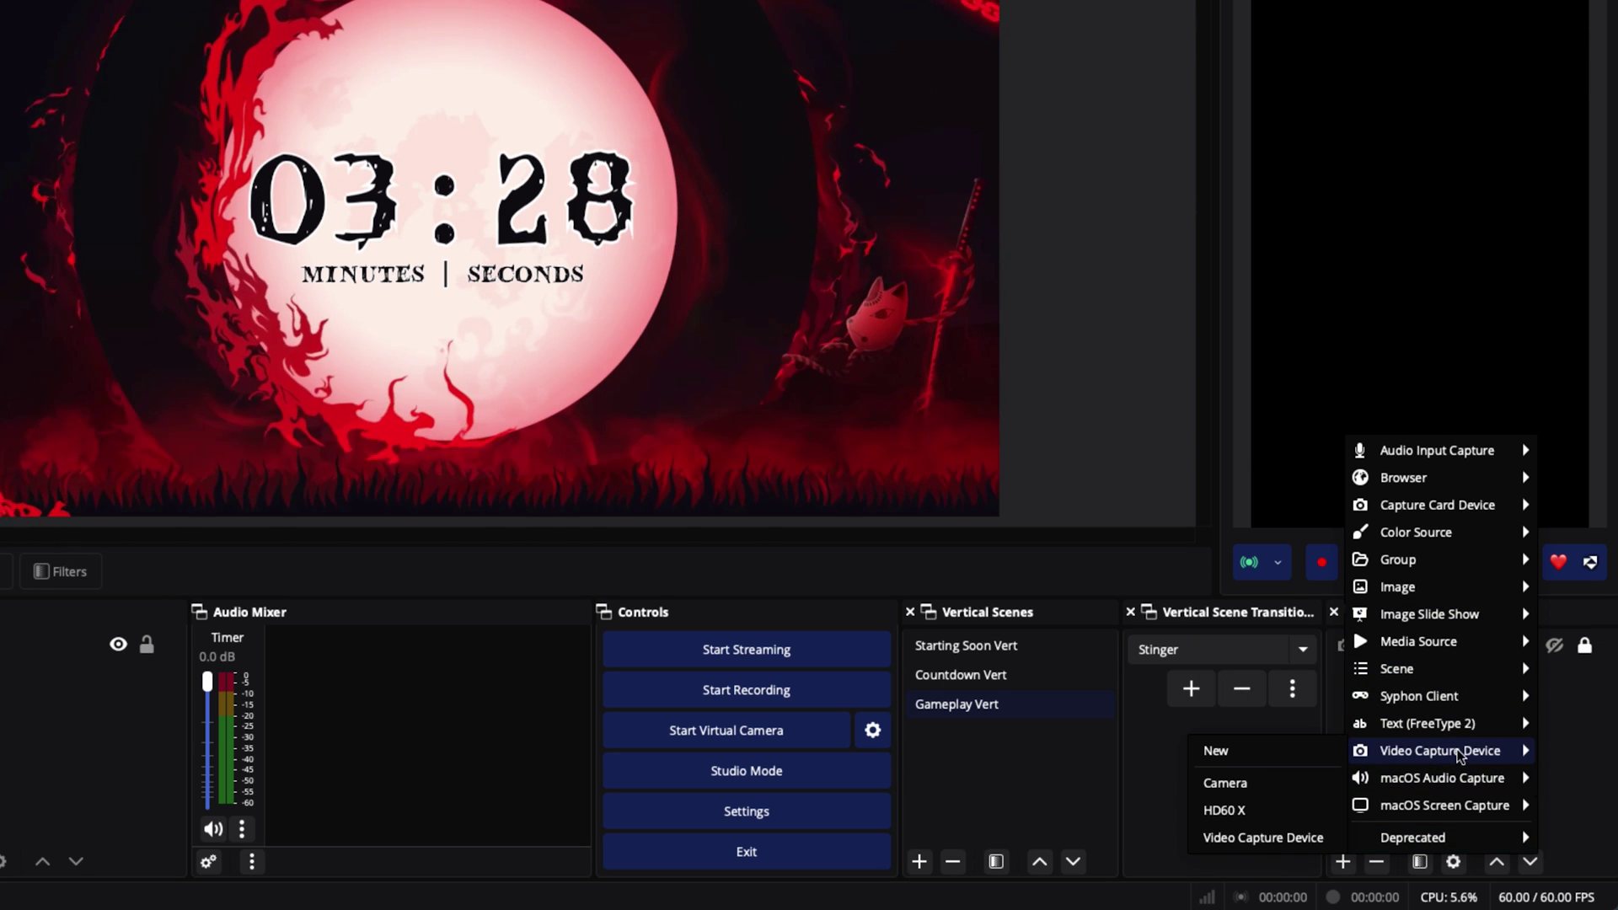
click(1243, 757)
click(488, 357)
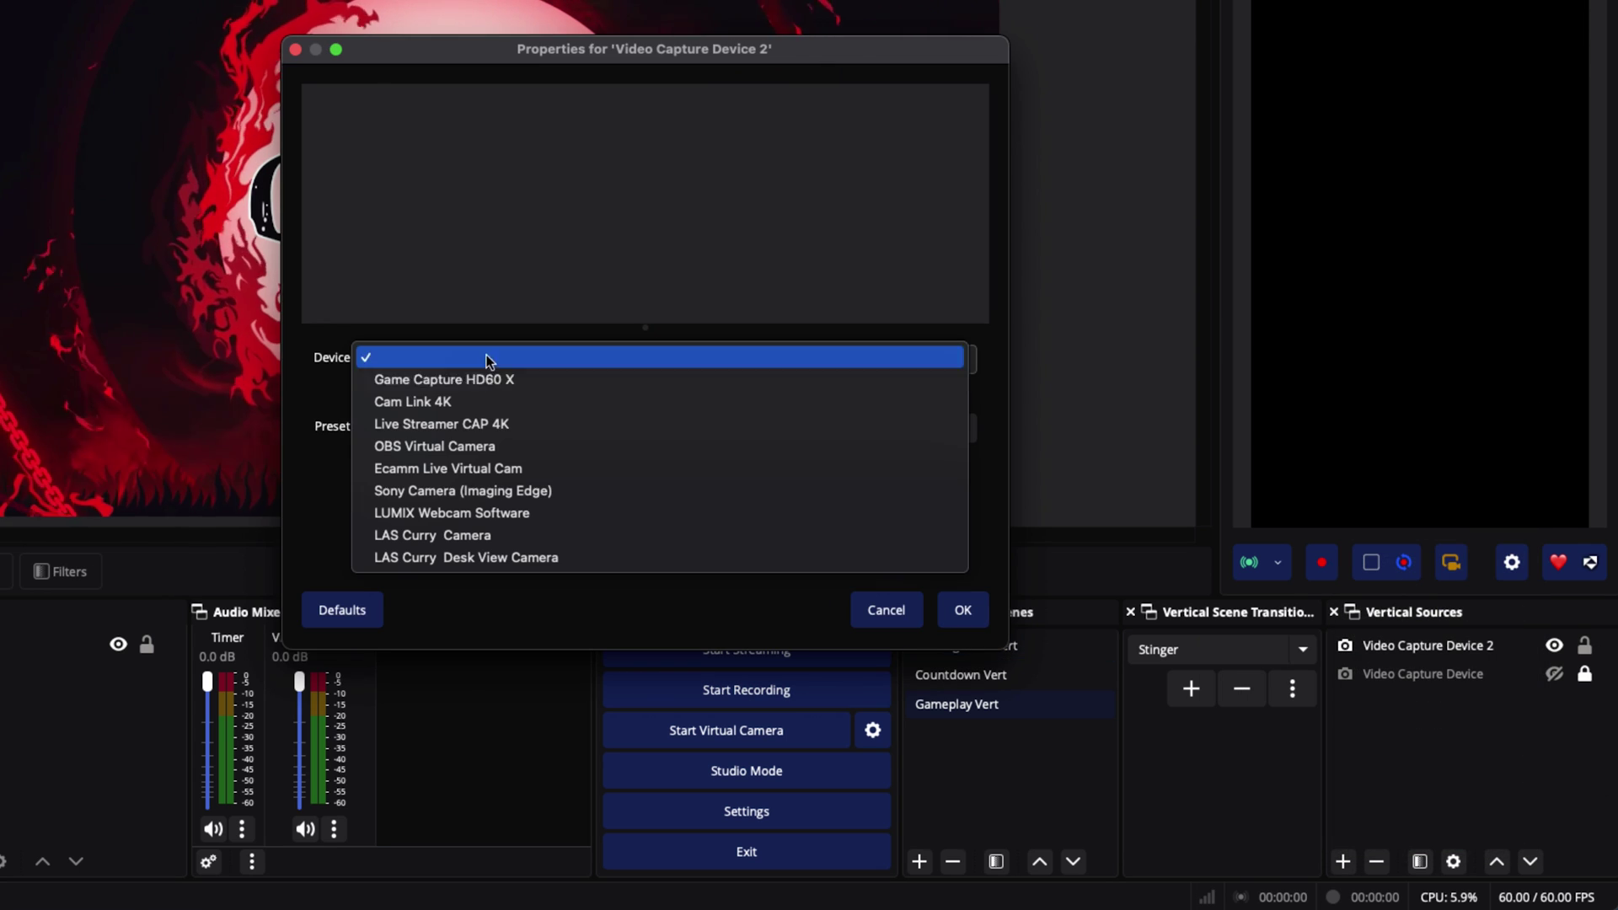
click(496, 402)
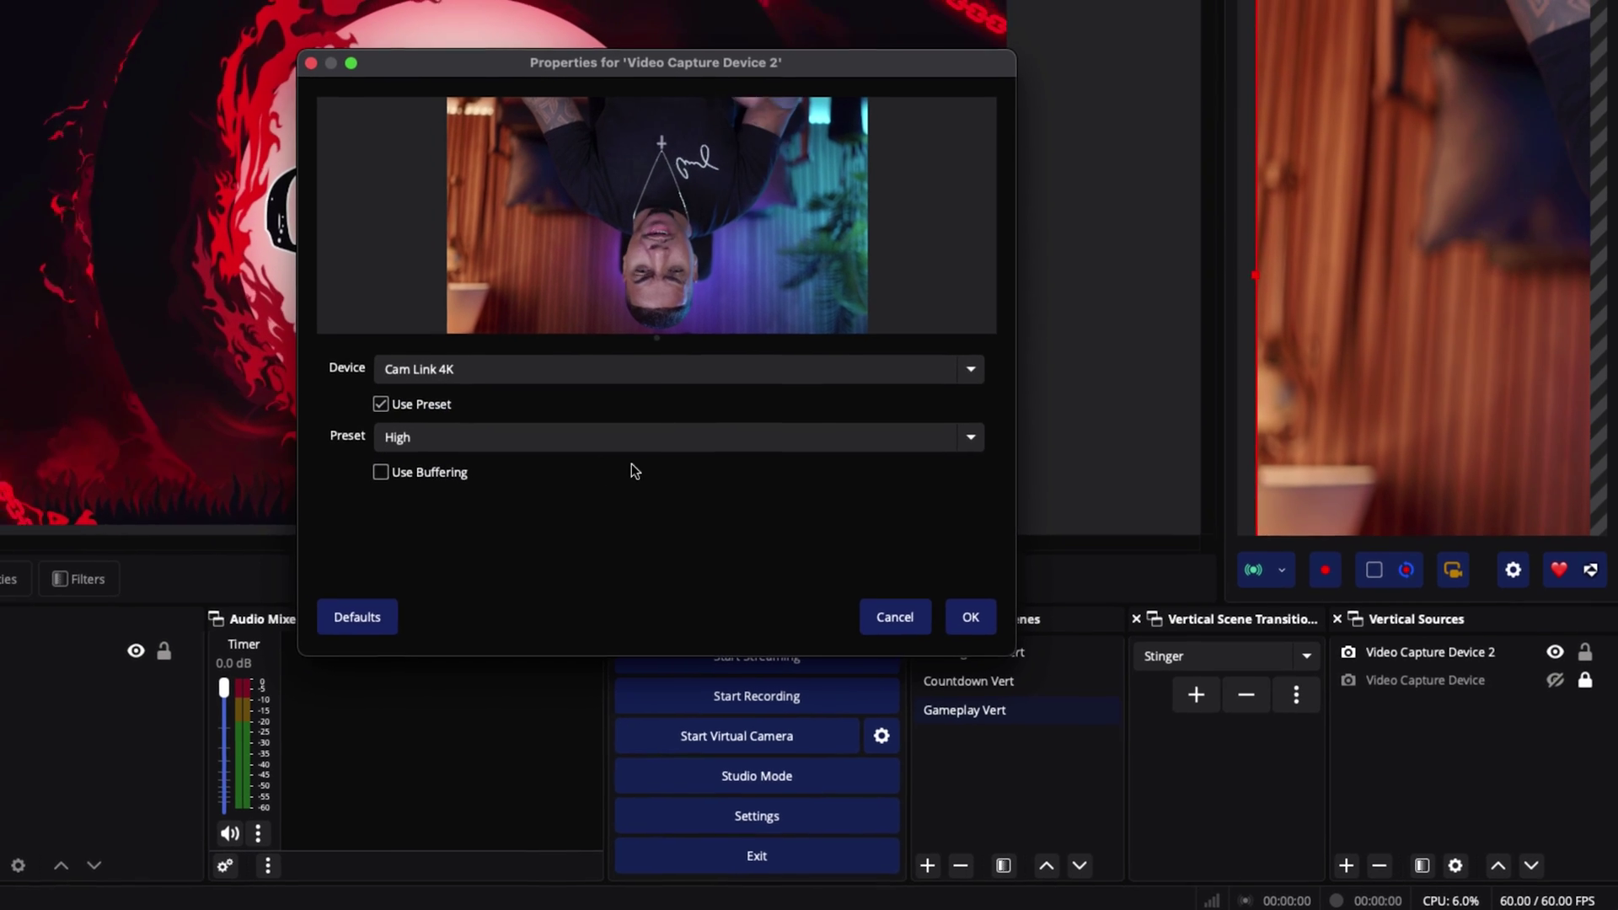
click(970, 617)
Try to rotate the webcam capture 180 degrees
right_click(1389, 261)
mouse_move(1452, 577)
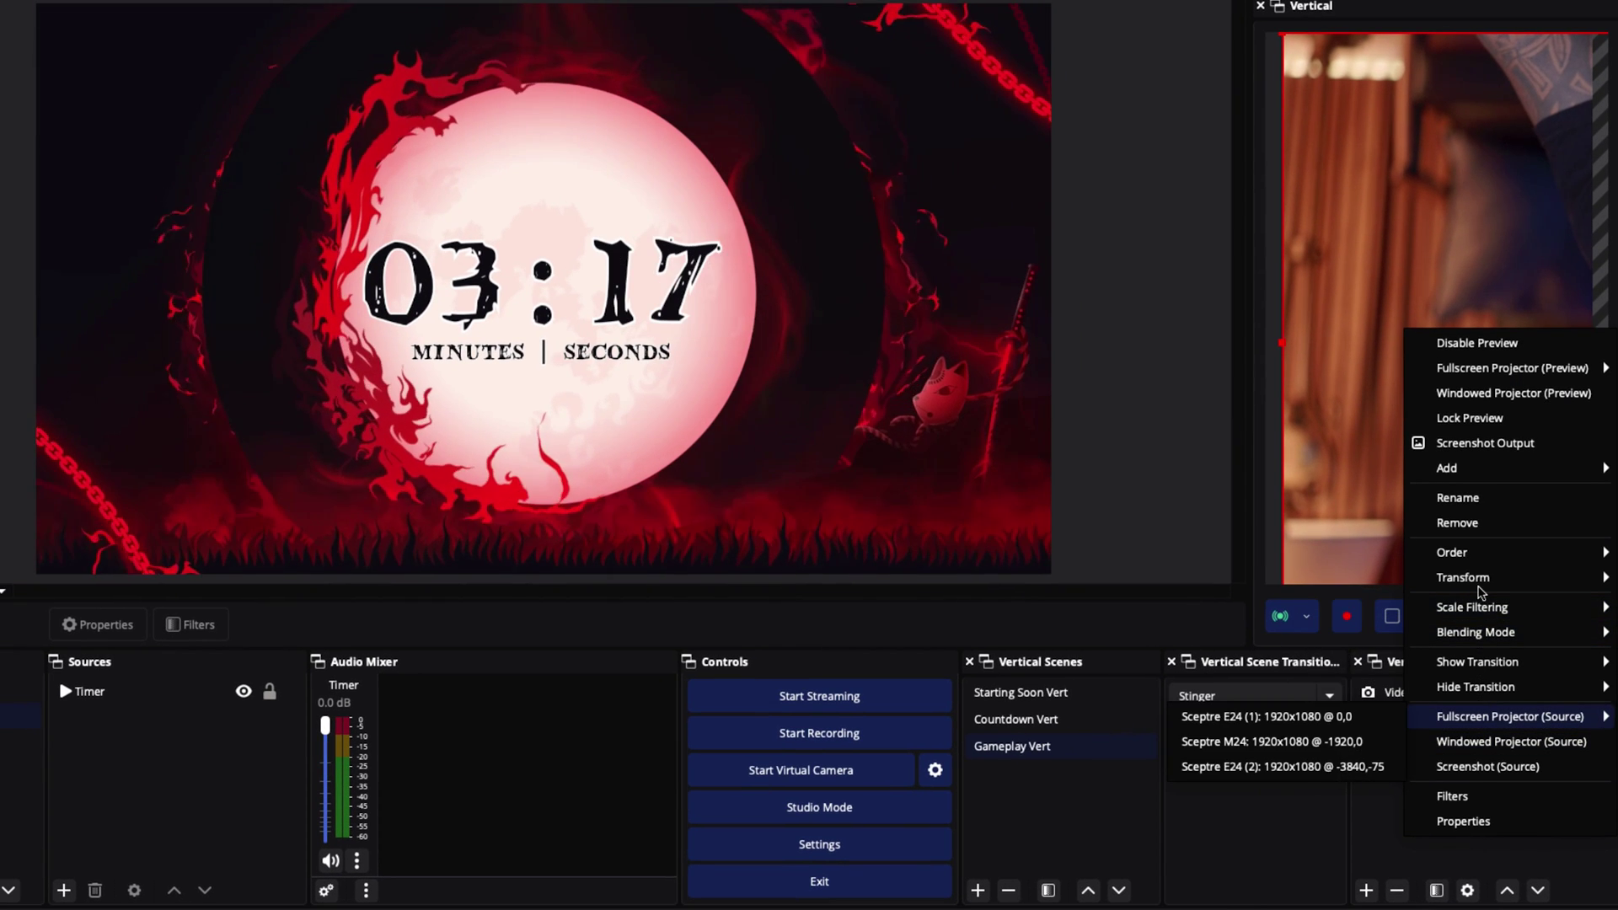
click(1315, 666)
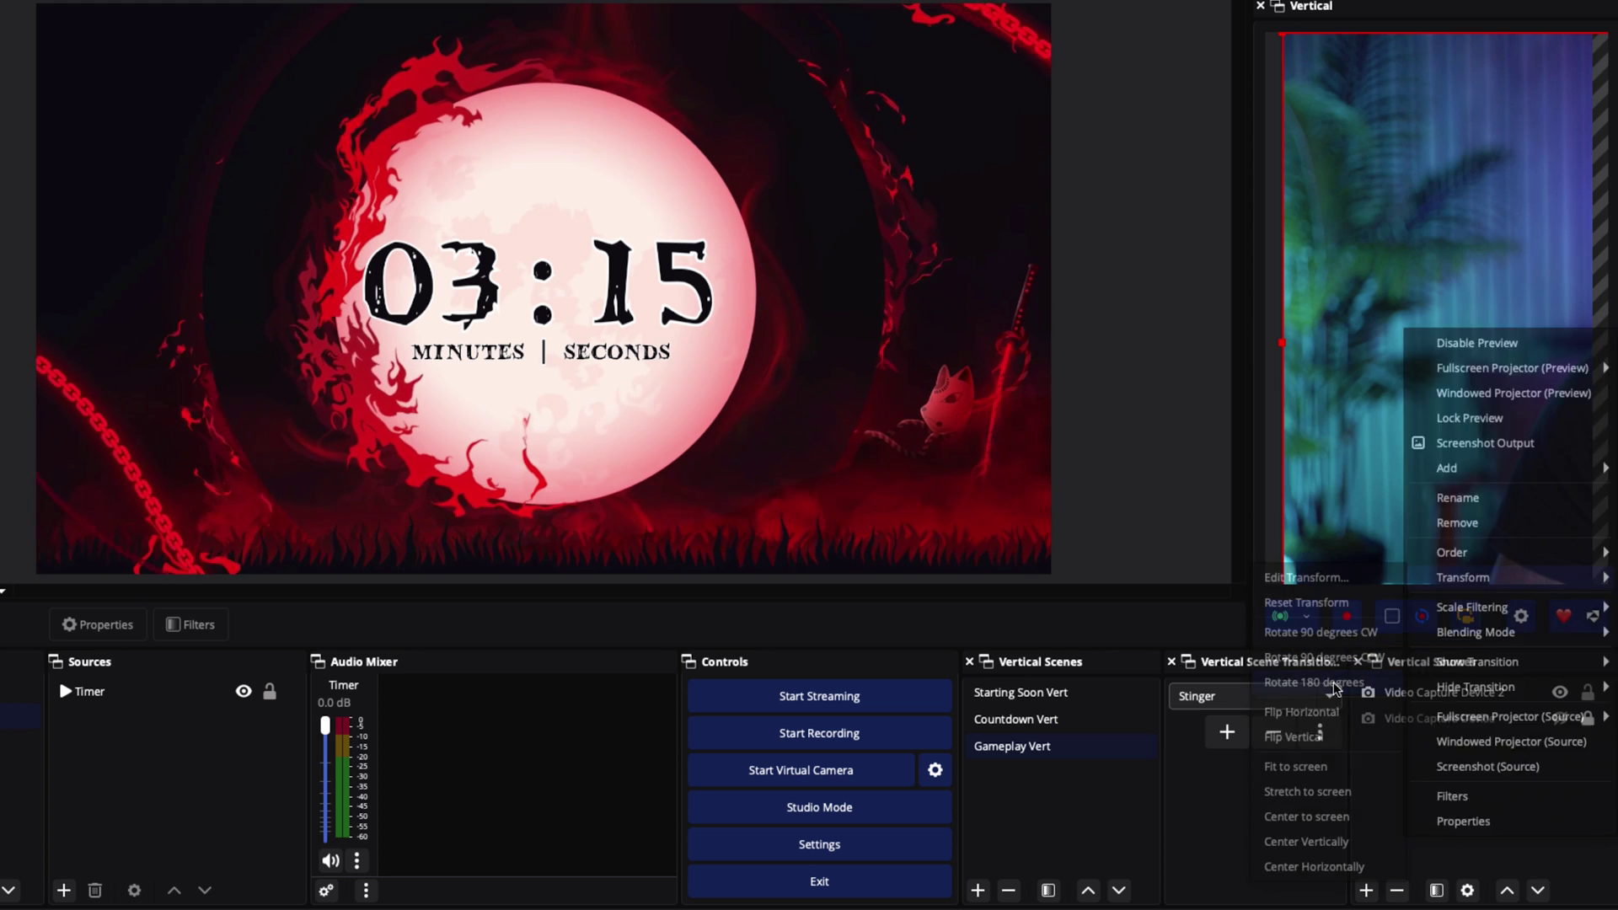
Fit the webcam capture to the vertical canvas and rotate it 180 degrees
right_click(1421, 335)
mouse_move(1485, 584)
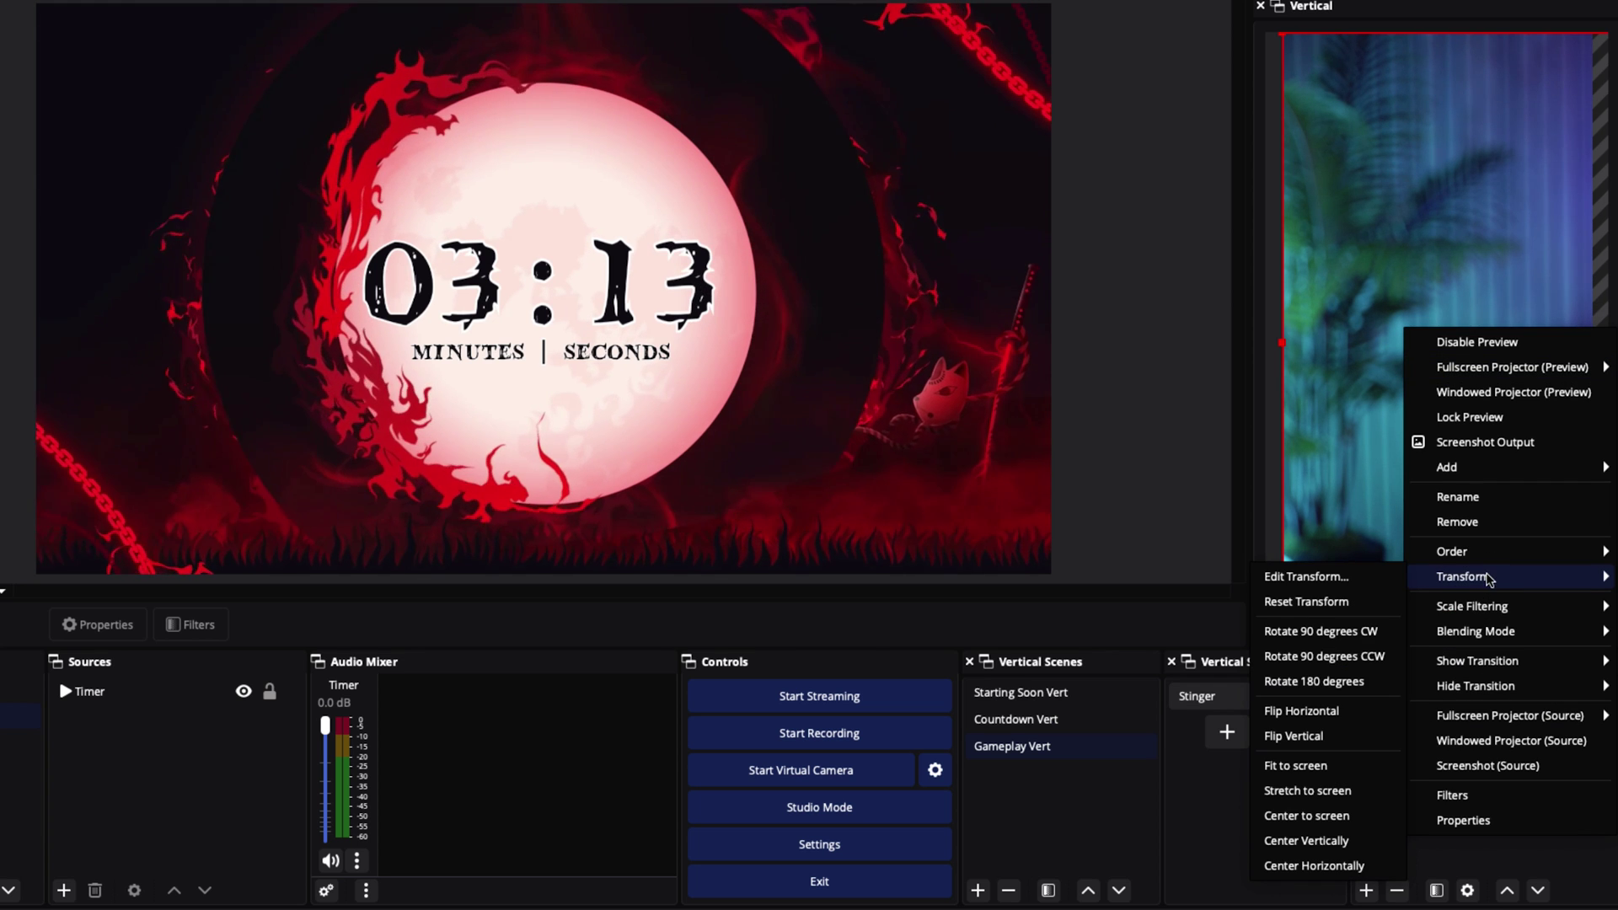
click(1299, 767)
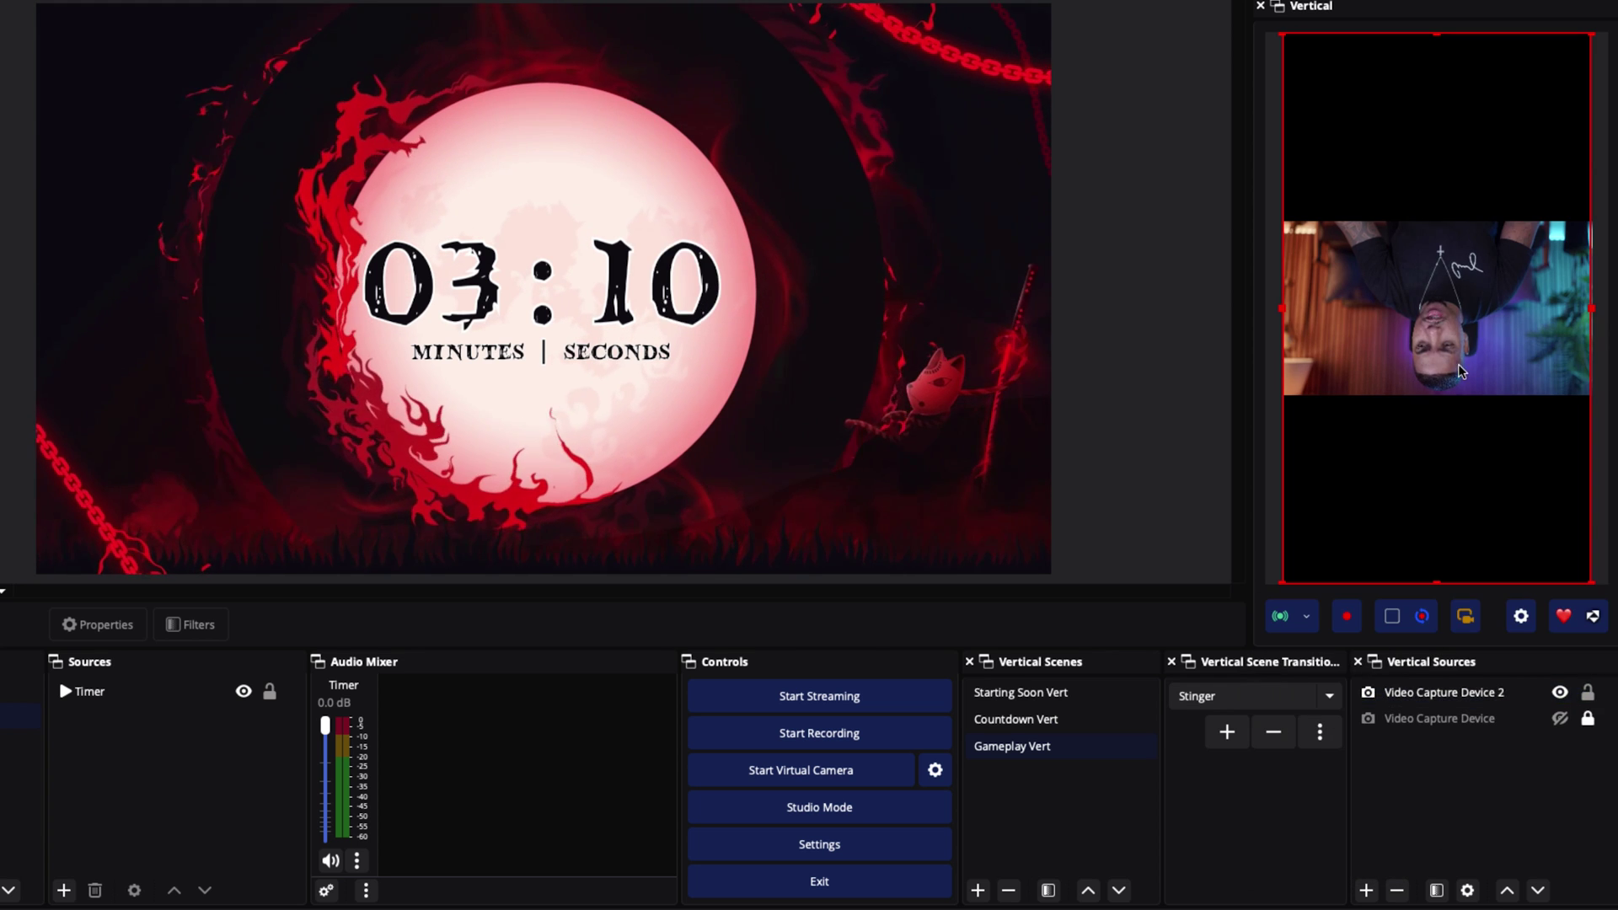
right_click(1409, 321)
mouse_move(1479, 573)
click(1307, 672)
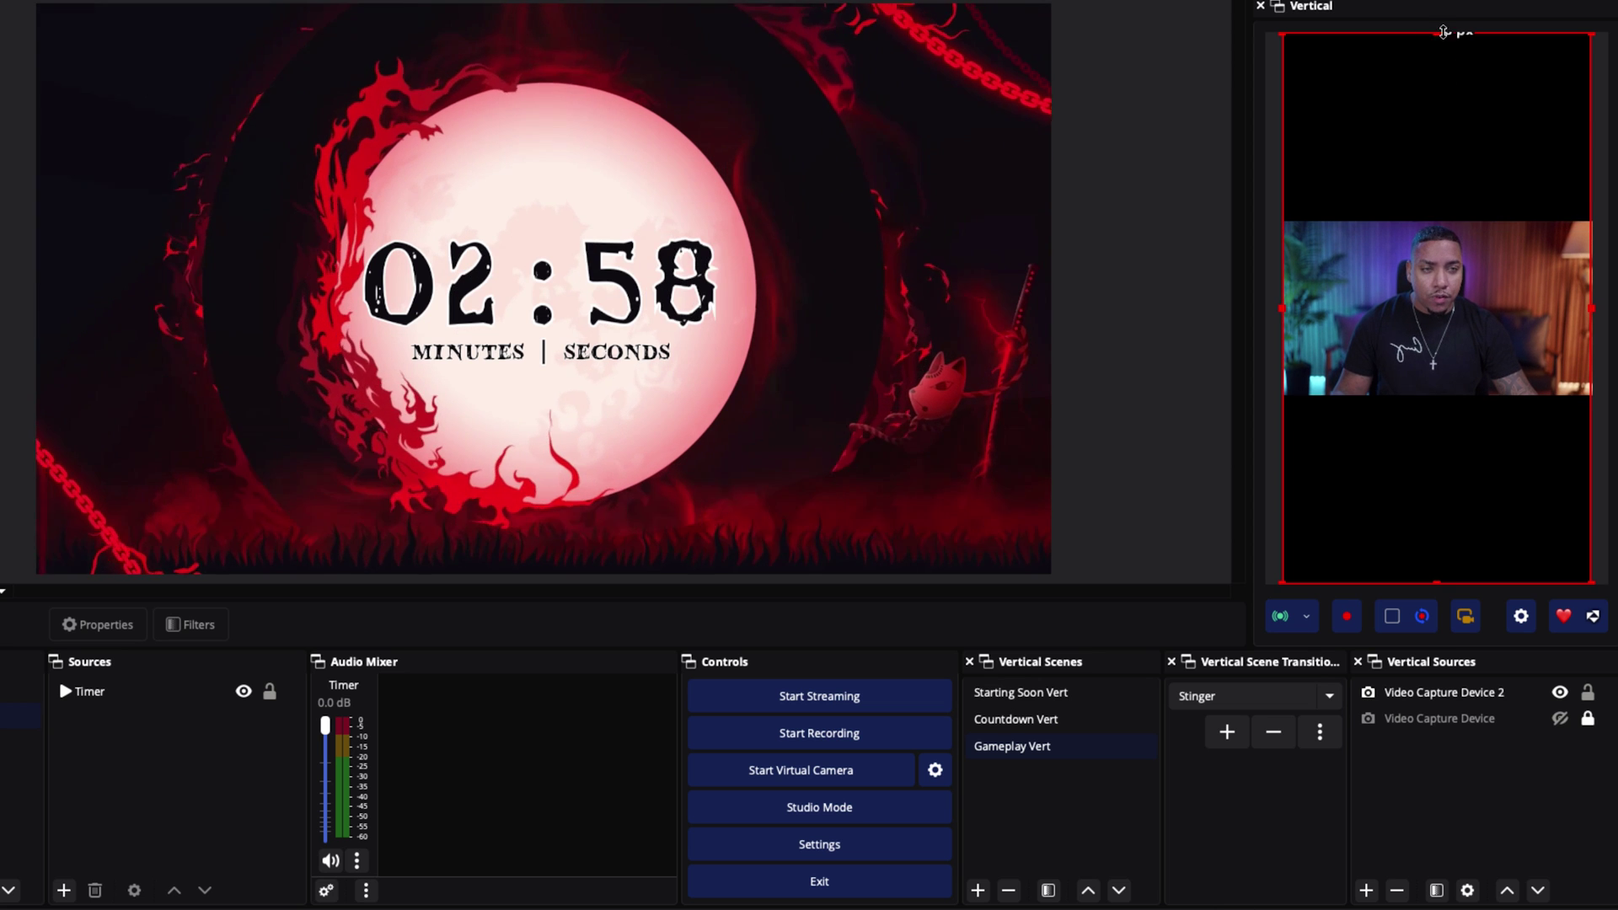
Raise the webcam capture about 160 px on the vertical canvas and fit the animated webcam overlay around it
drag(1496, 529, 1329, 471)
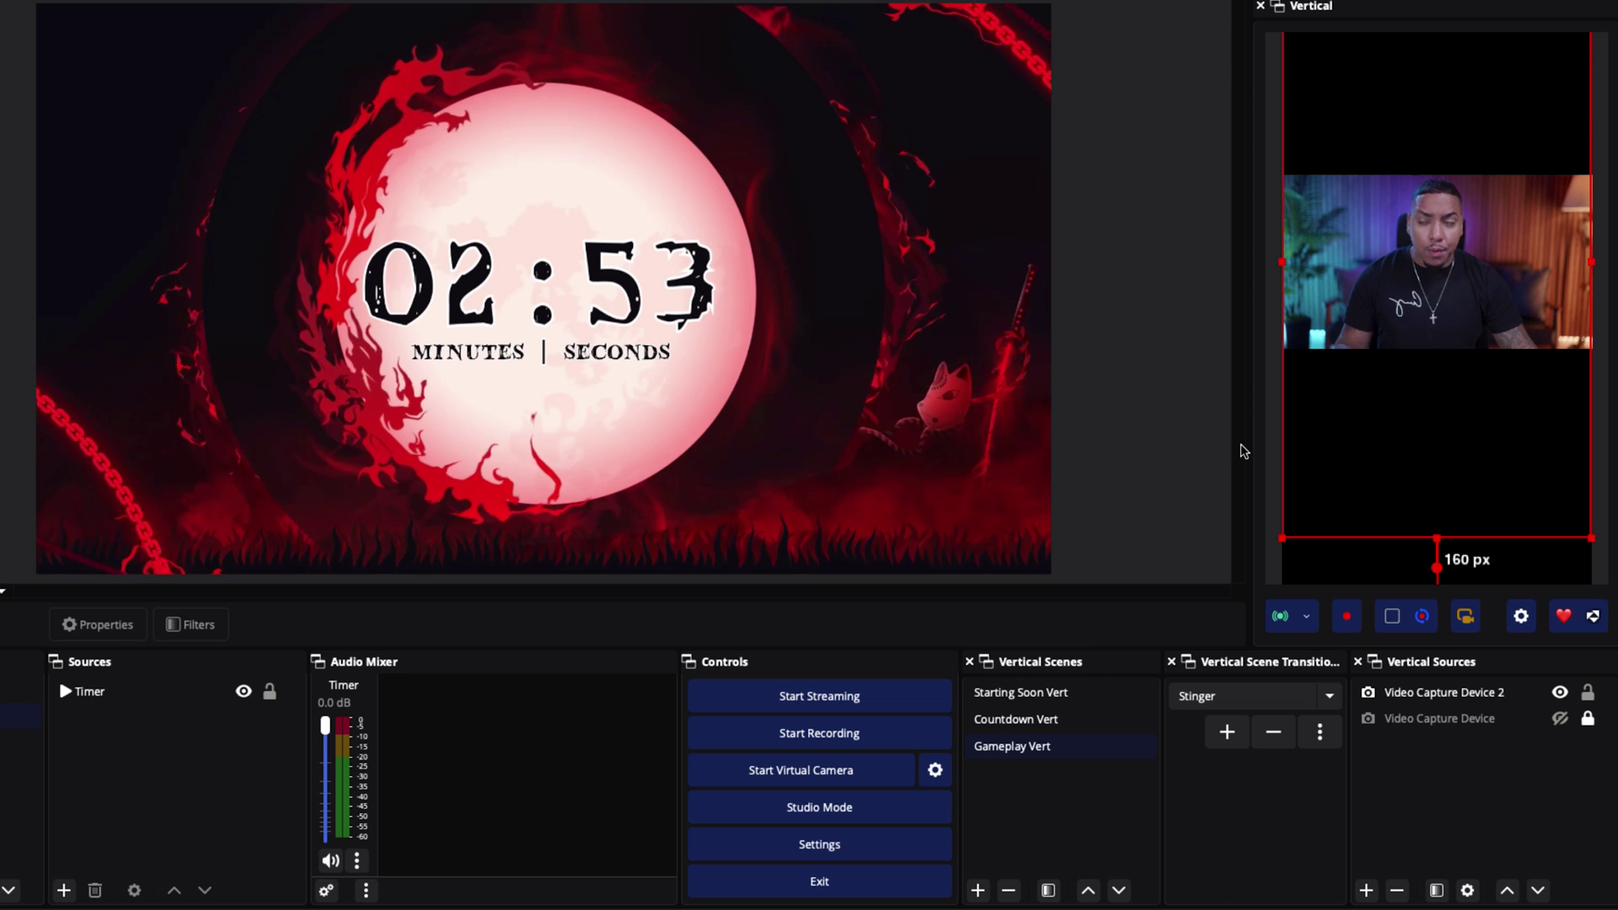
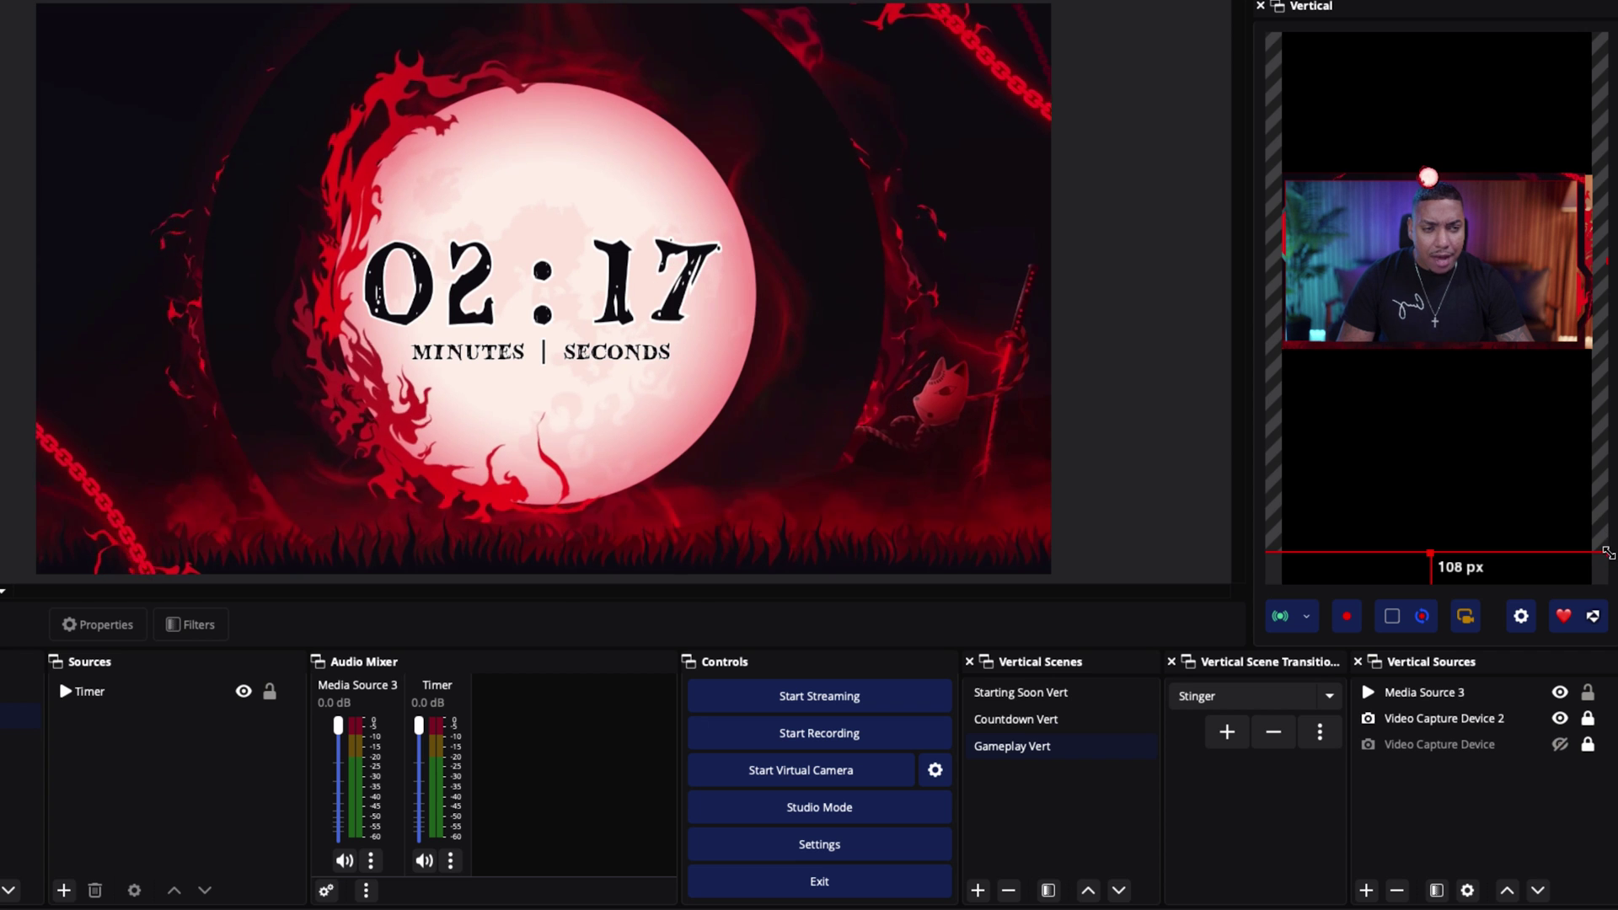
drag(1425, 407, 1403, 405)
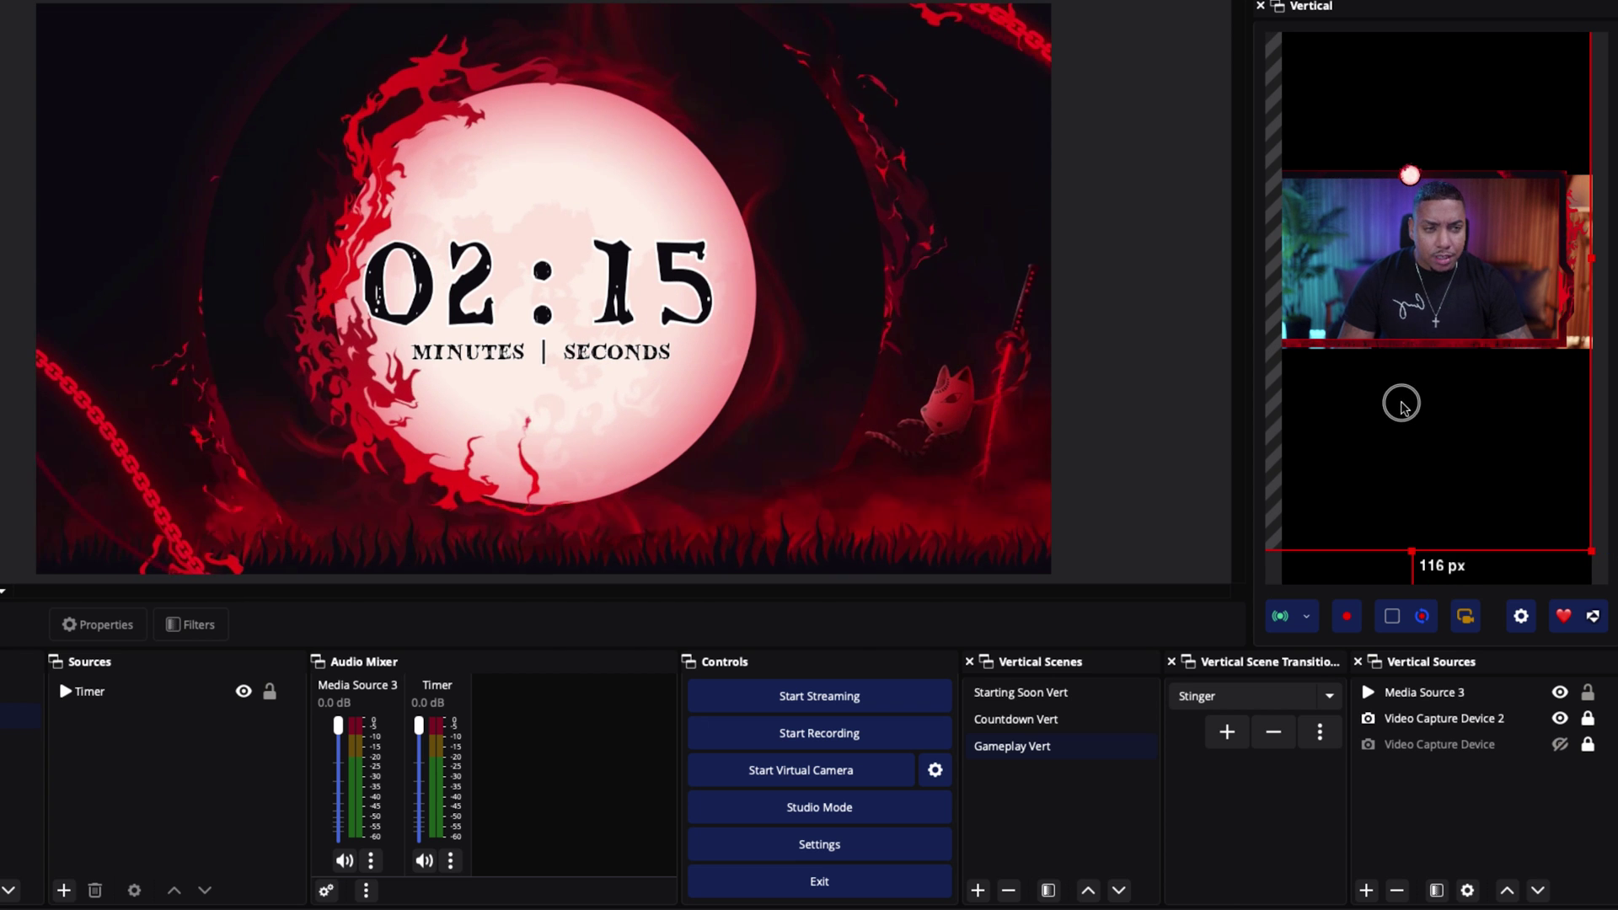
drag(1577, 535, 1478, 515)
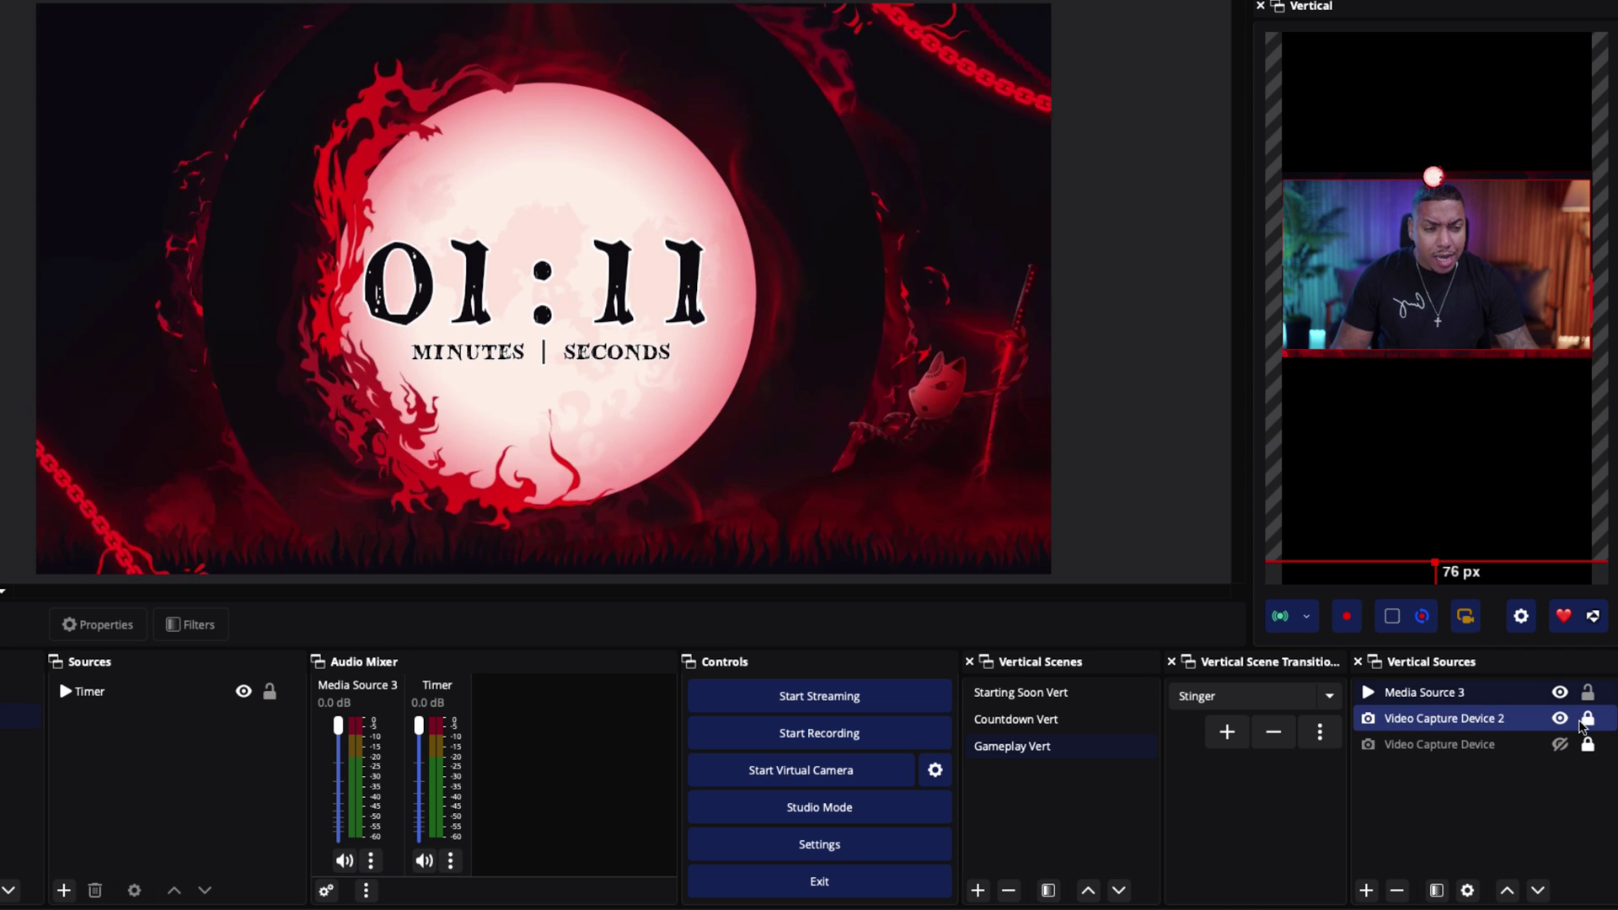
Show the gameplay capture, and move the webcam capture to the top of the vertical canvas, locking it in place
click(1561, 746)
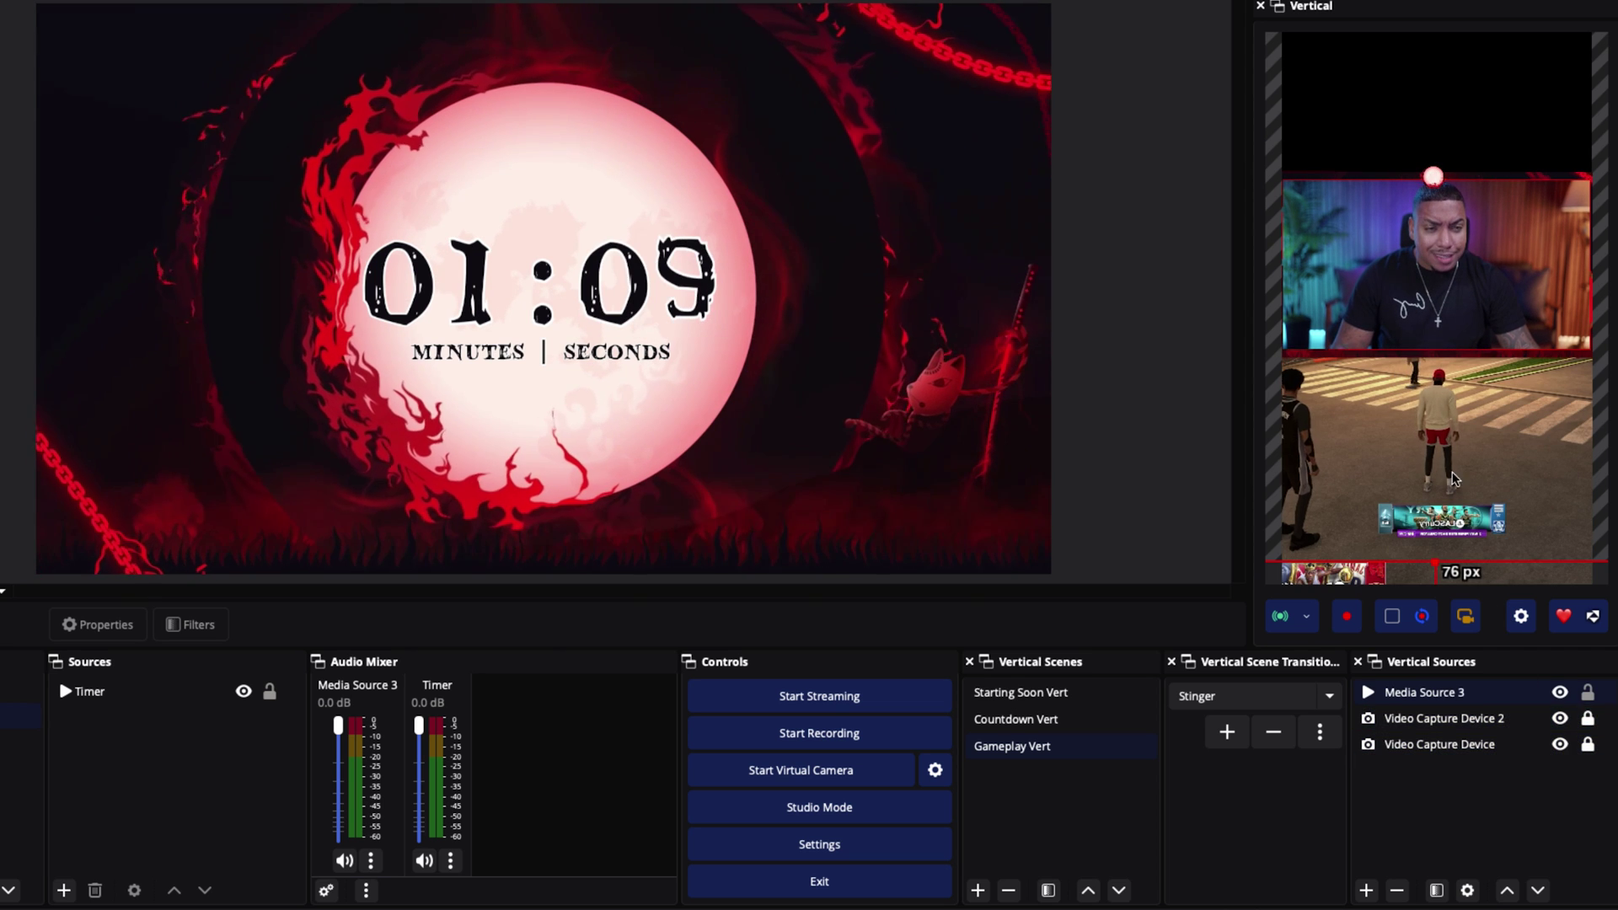
click(1588, 719)
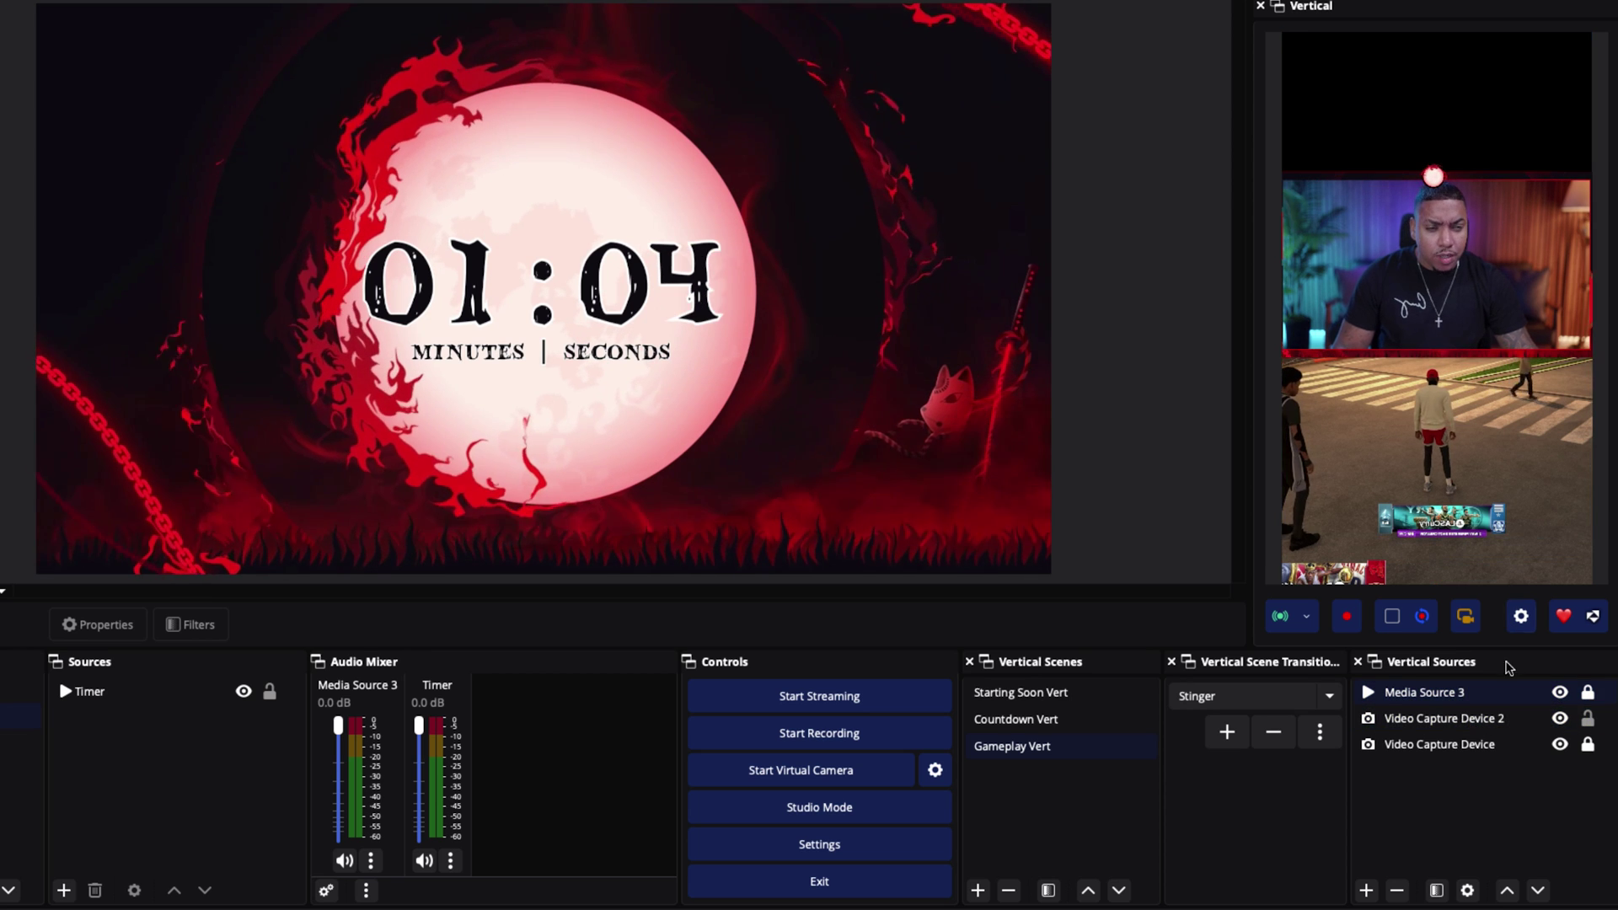
click(1391, 182)
drag(1391, 182, 1364, 121)
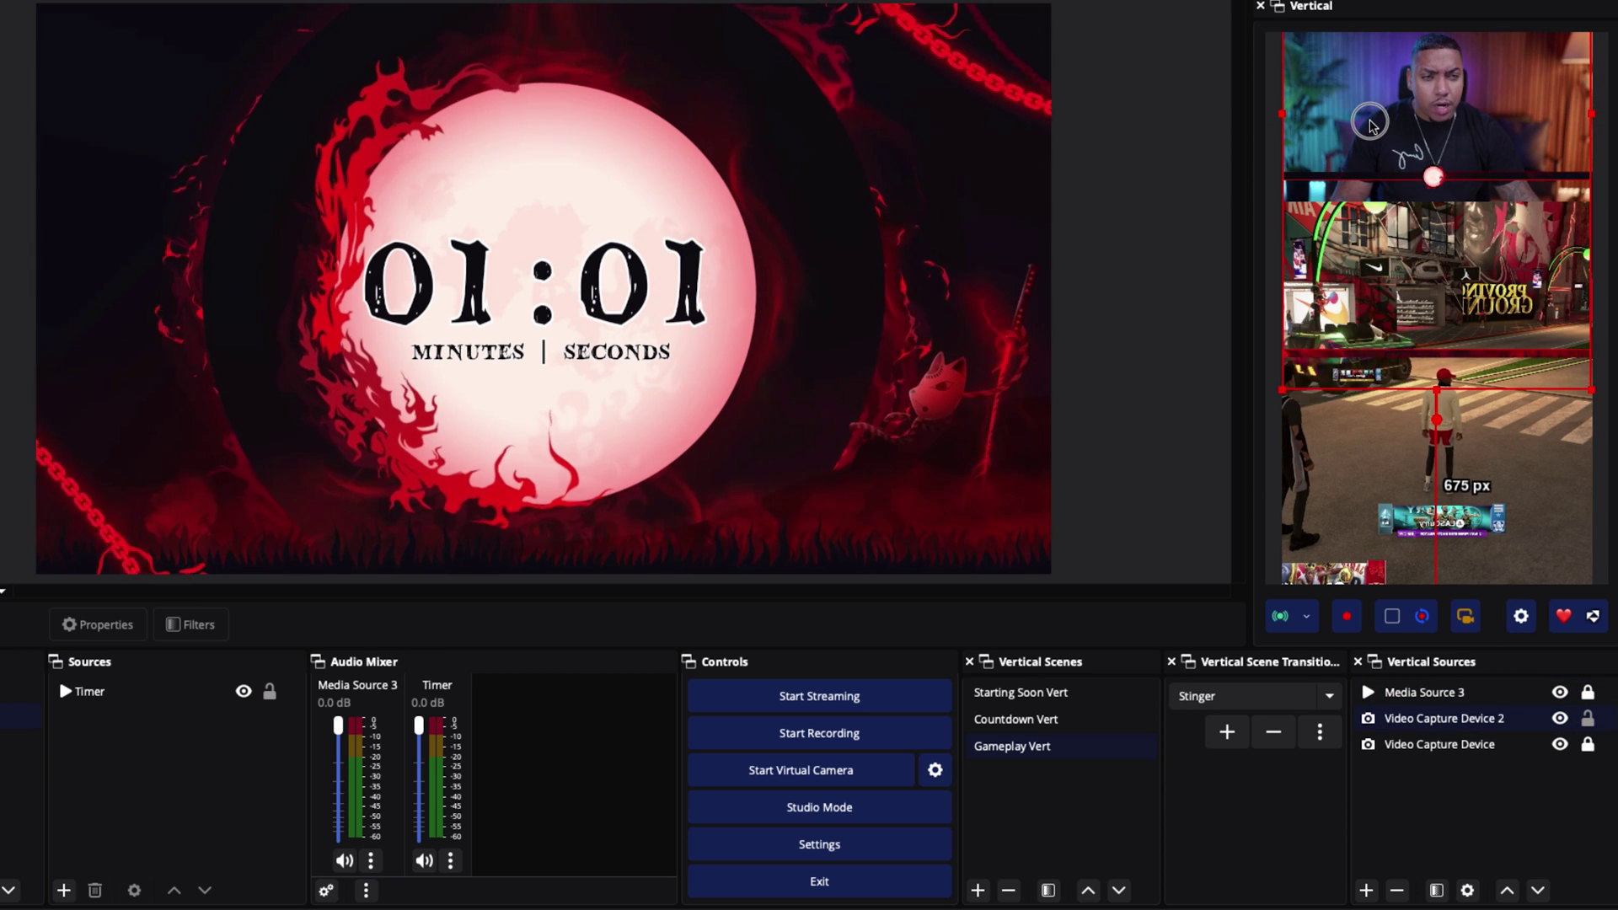
click(1587, 719)
Move the webcam overlay up around the webcam picture and fine-tune the webcam capture's position inside the frame
click(1581, 701)
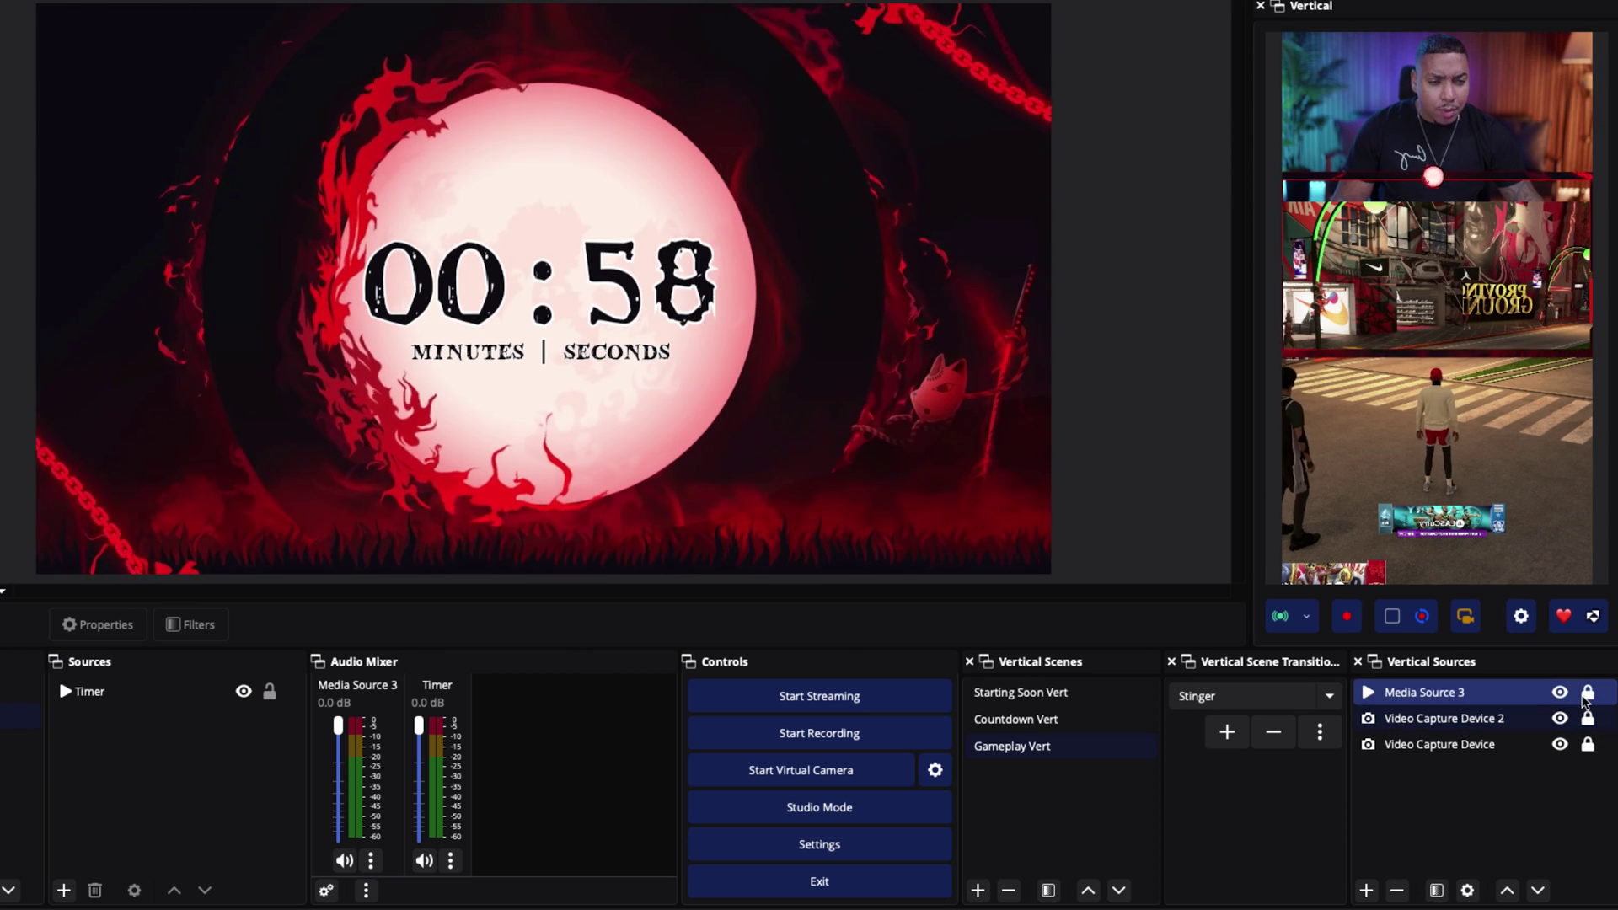
click(1352, 221)
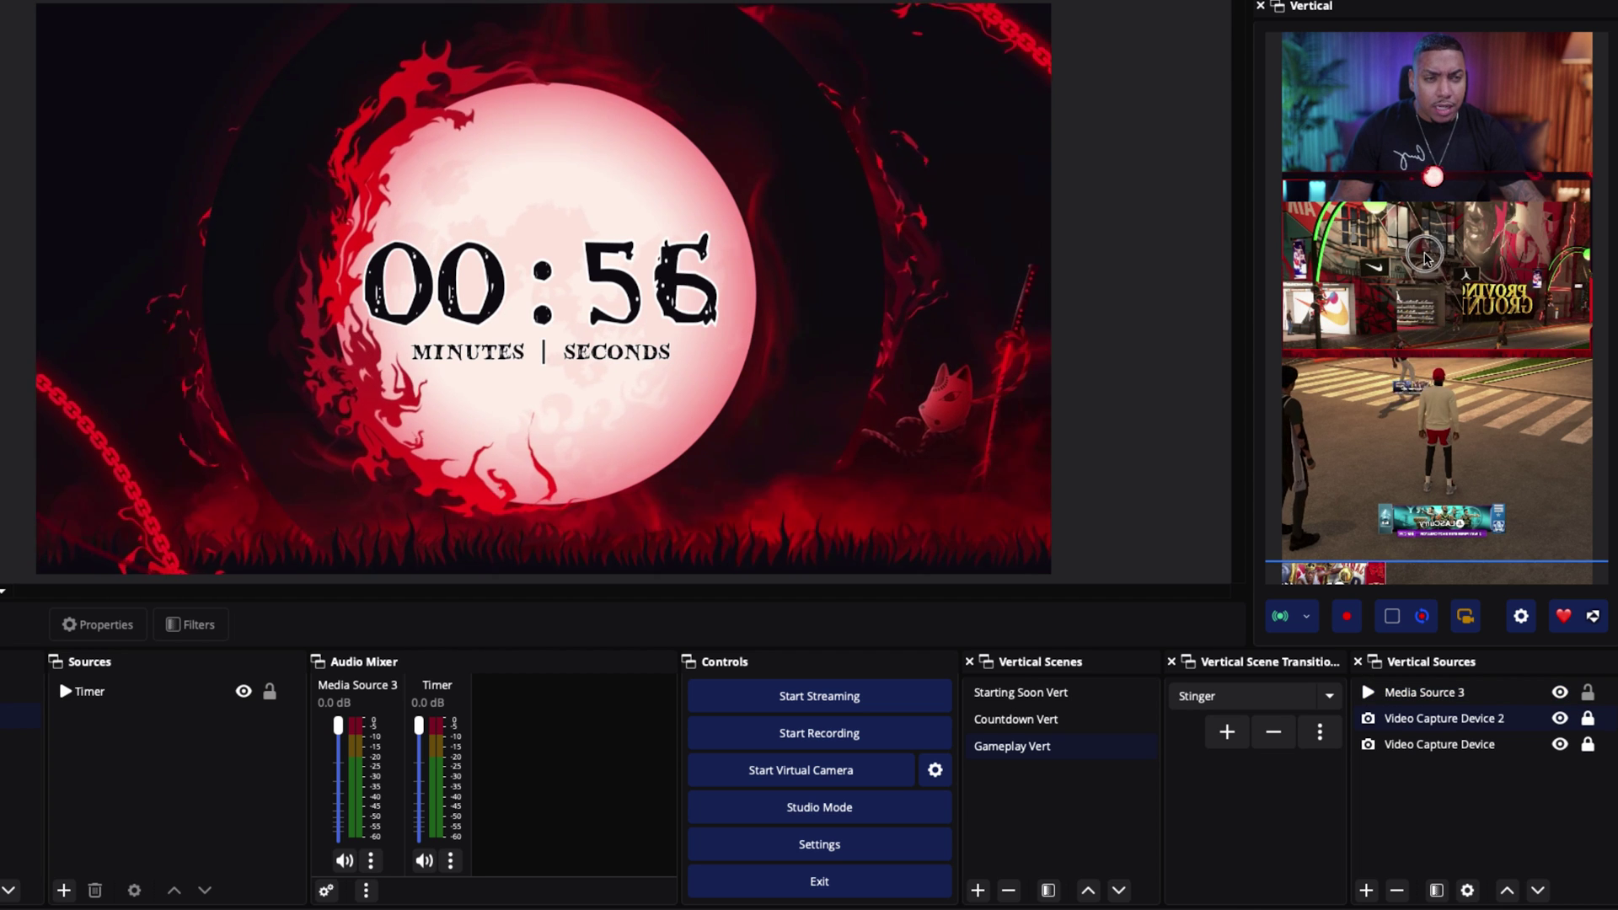
drag(1425, 257, 1436, 261)
click(1443, 718)
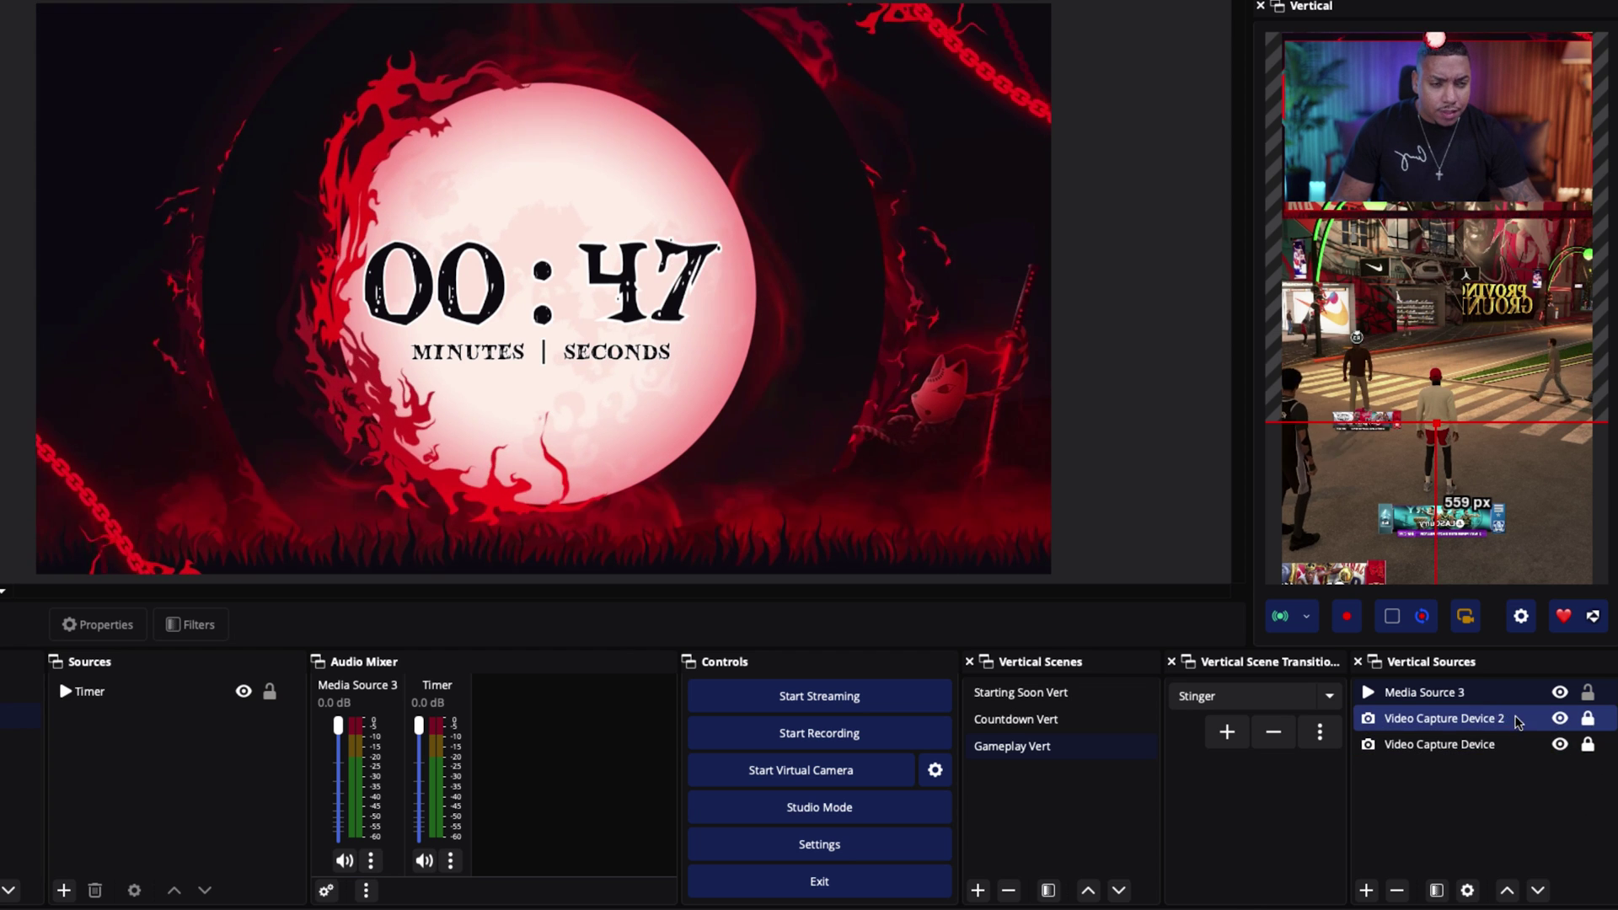
click(1588, 718)
drag(1441, 148, 1448, 157)
click(1517, 797)
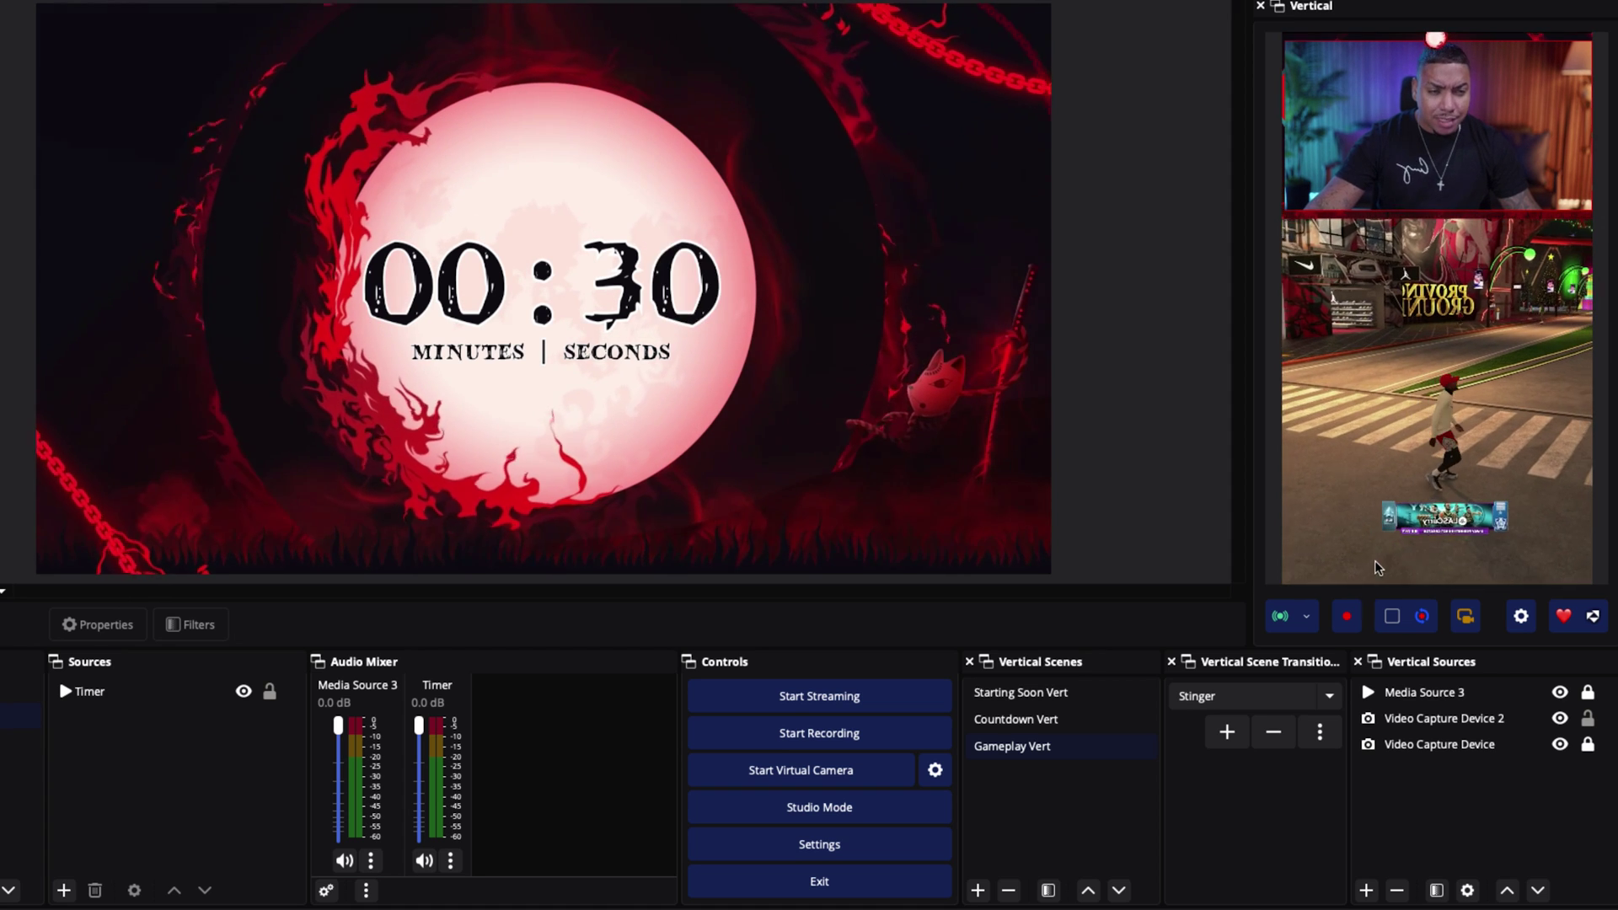
View the Starting Soon, Countdown and Gameplay vertical scenes in turn, and show the starting soon scene on the main canvas
click(1010, 696)
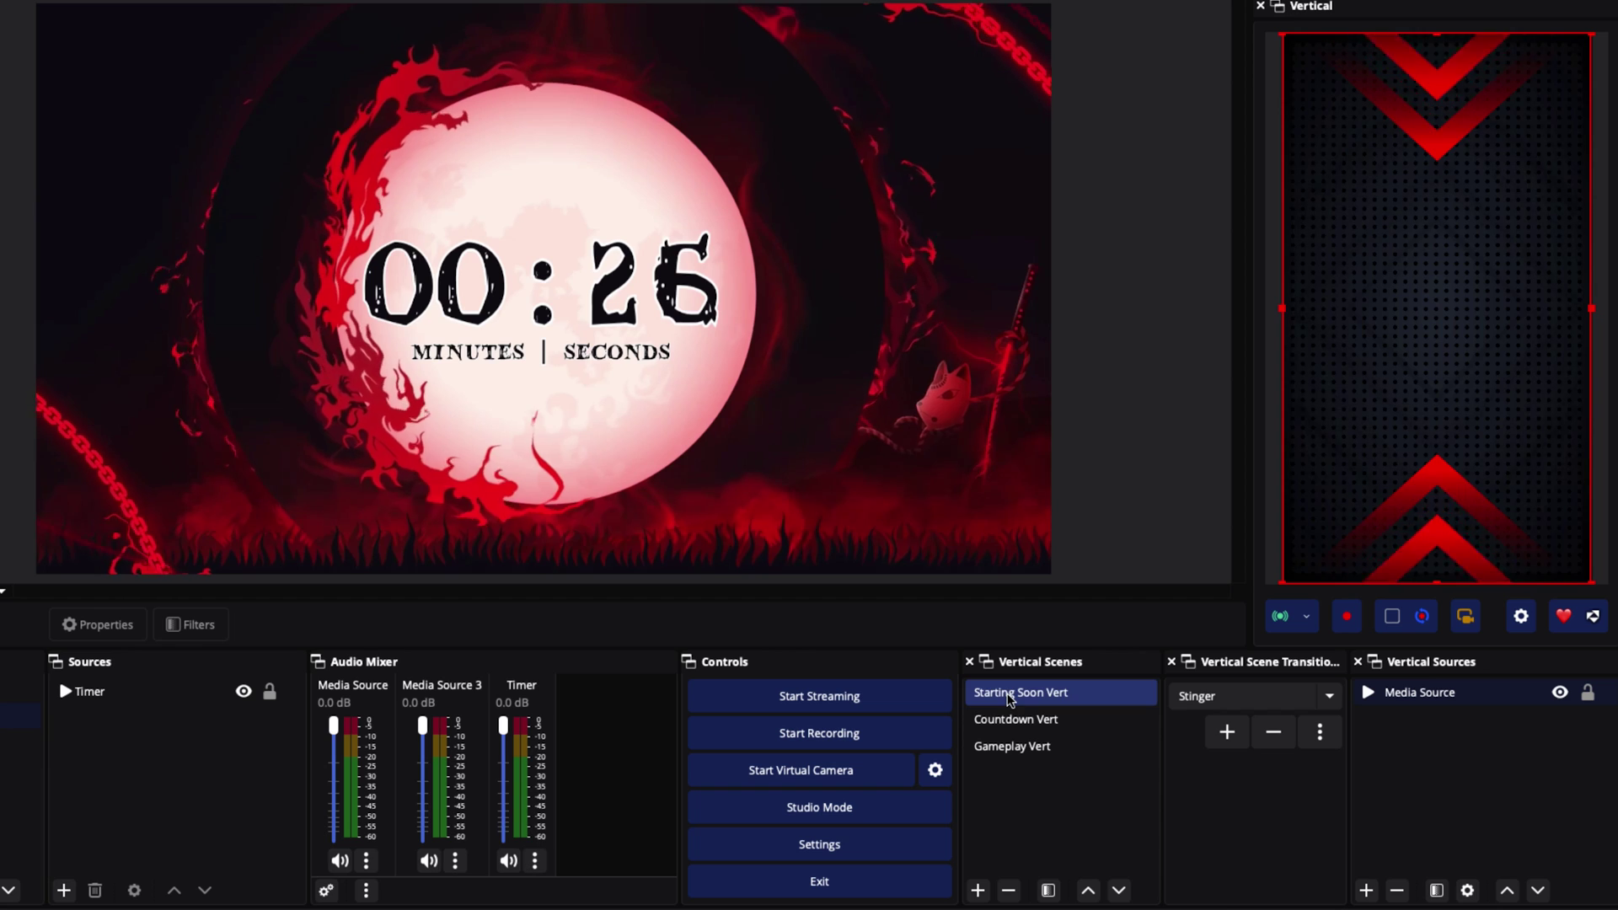
click(1024, 726)
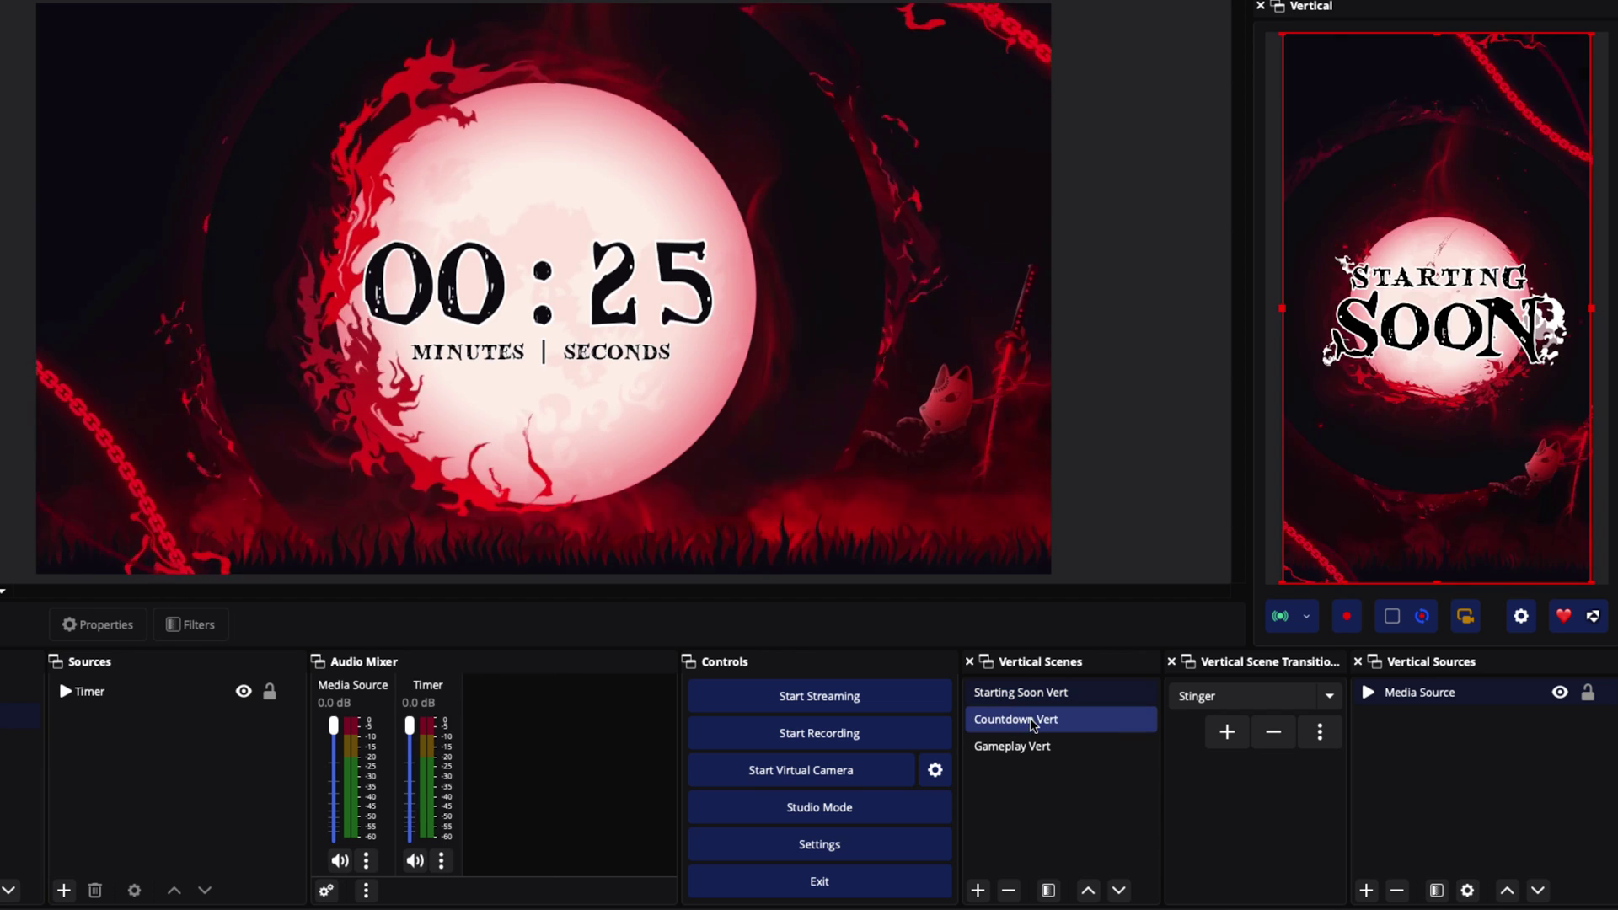
click(1084, 745)
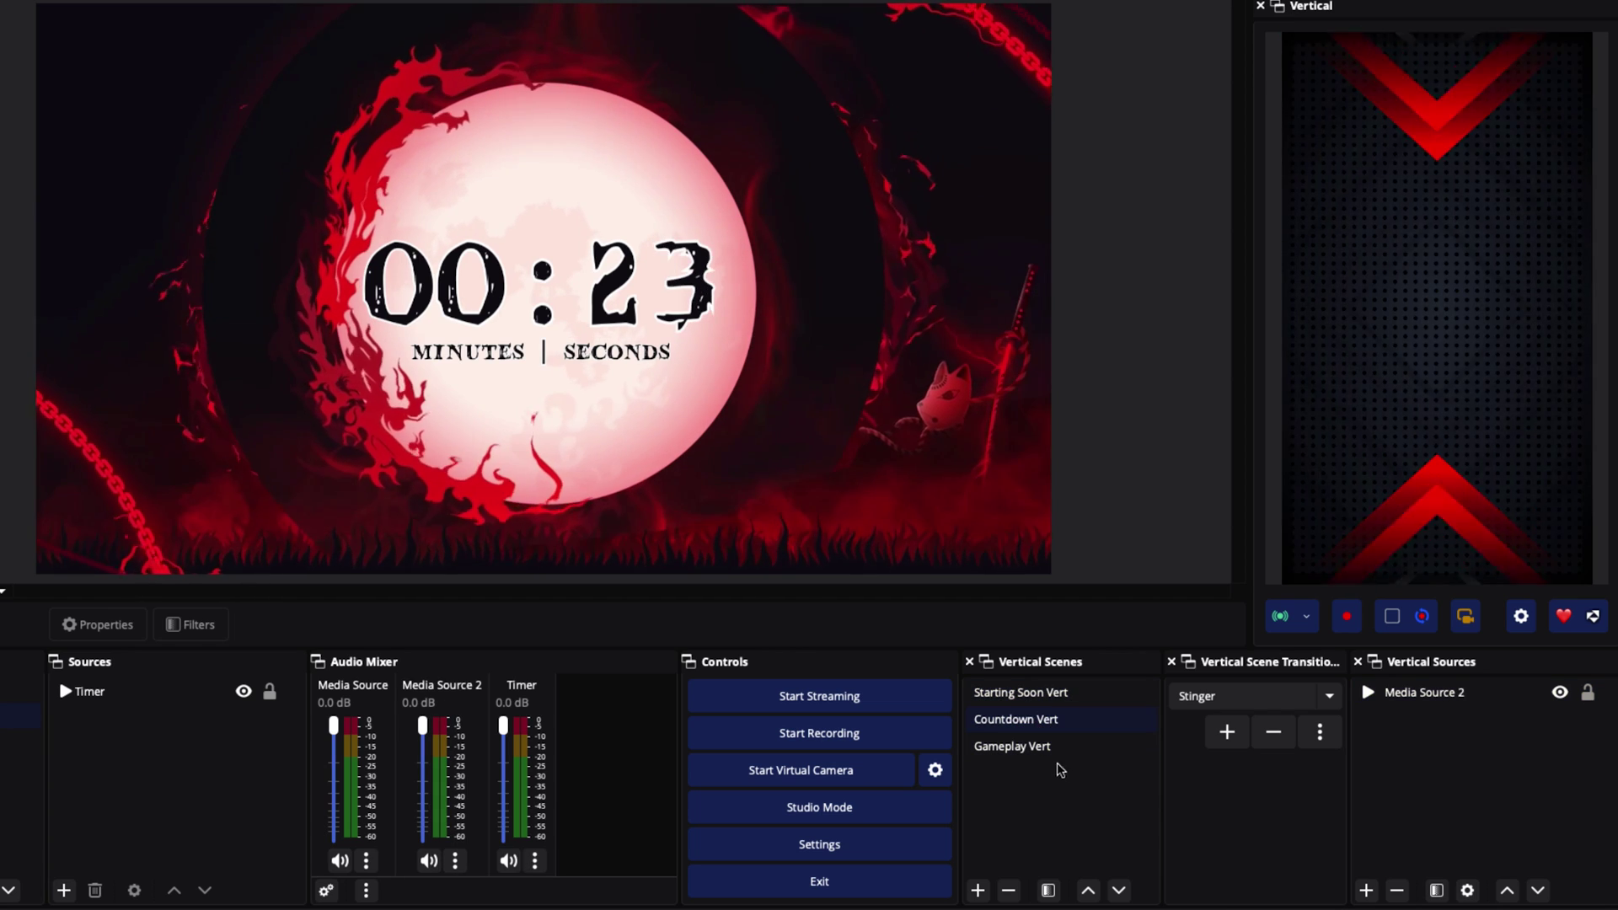
click(1035, 747)
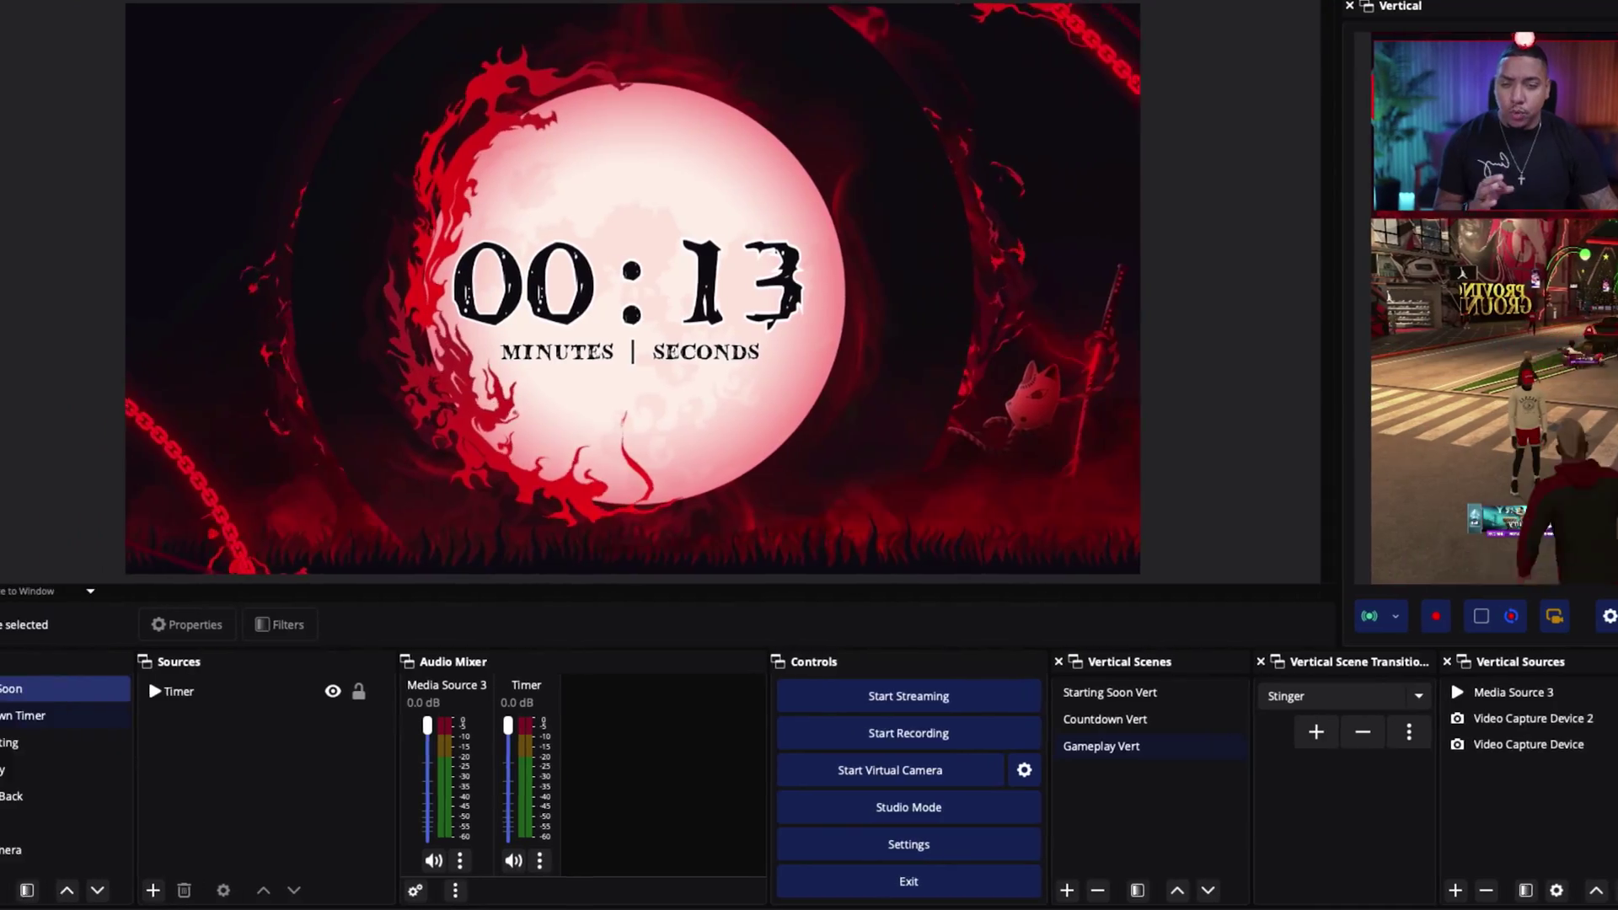
click(42, 691)
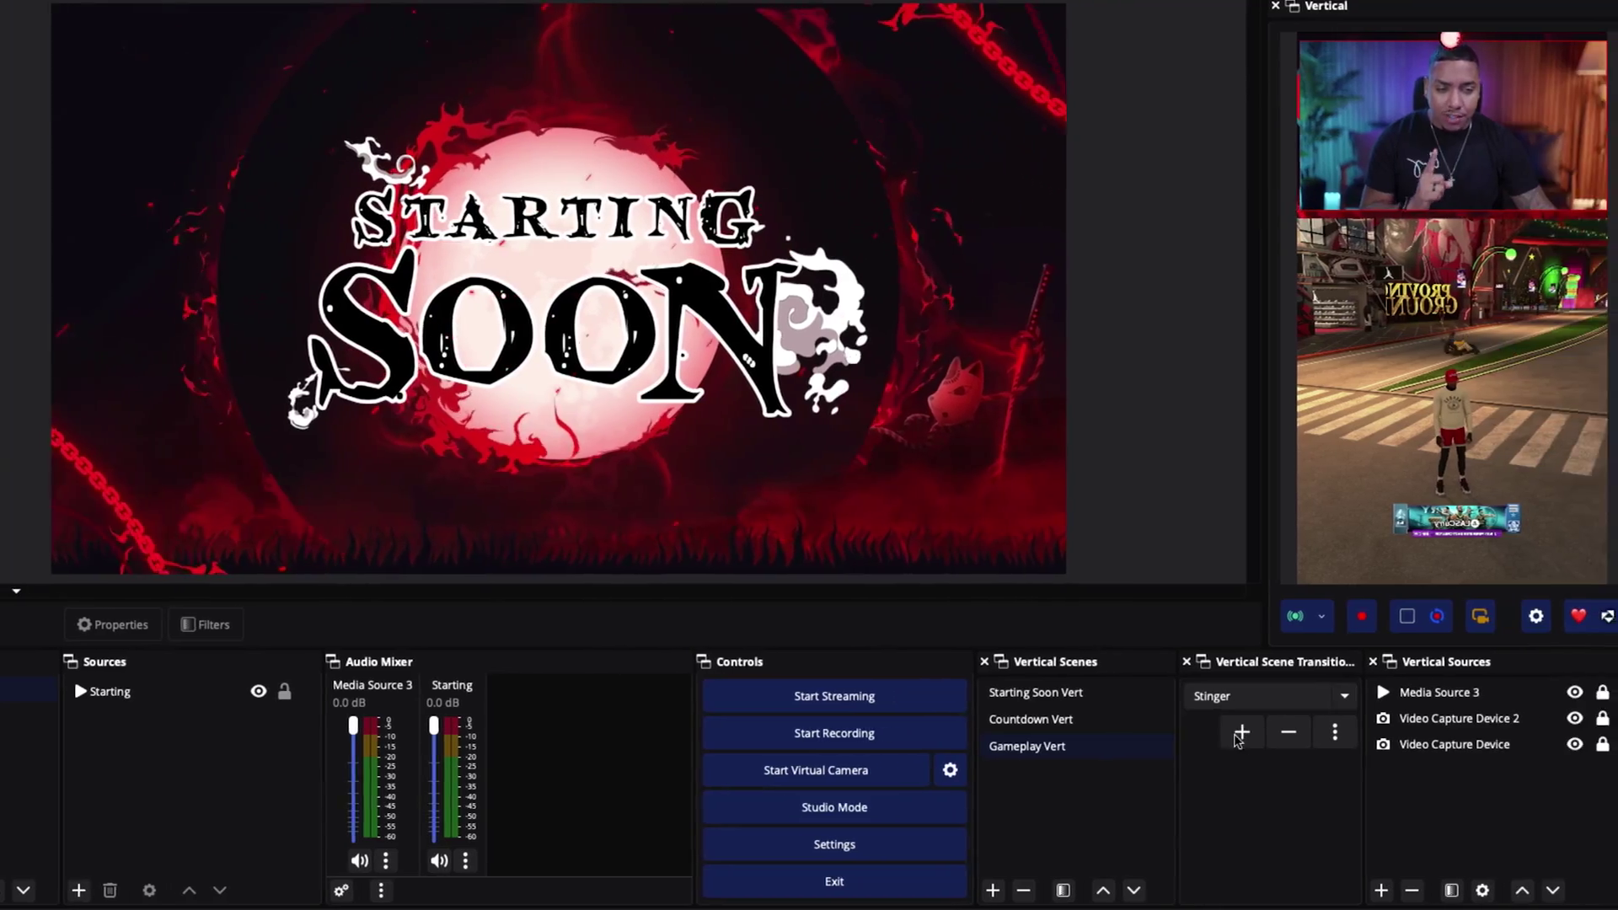
Add a Stinger transition named "Stinger Vert" to the vertical scene transitions
click(1240, 733)
mouse_move(1310, 753)
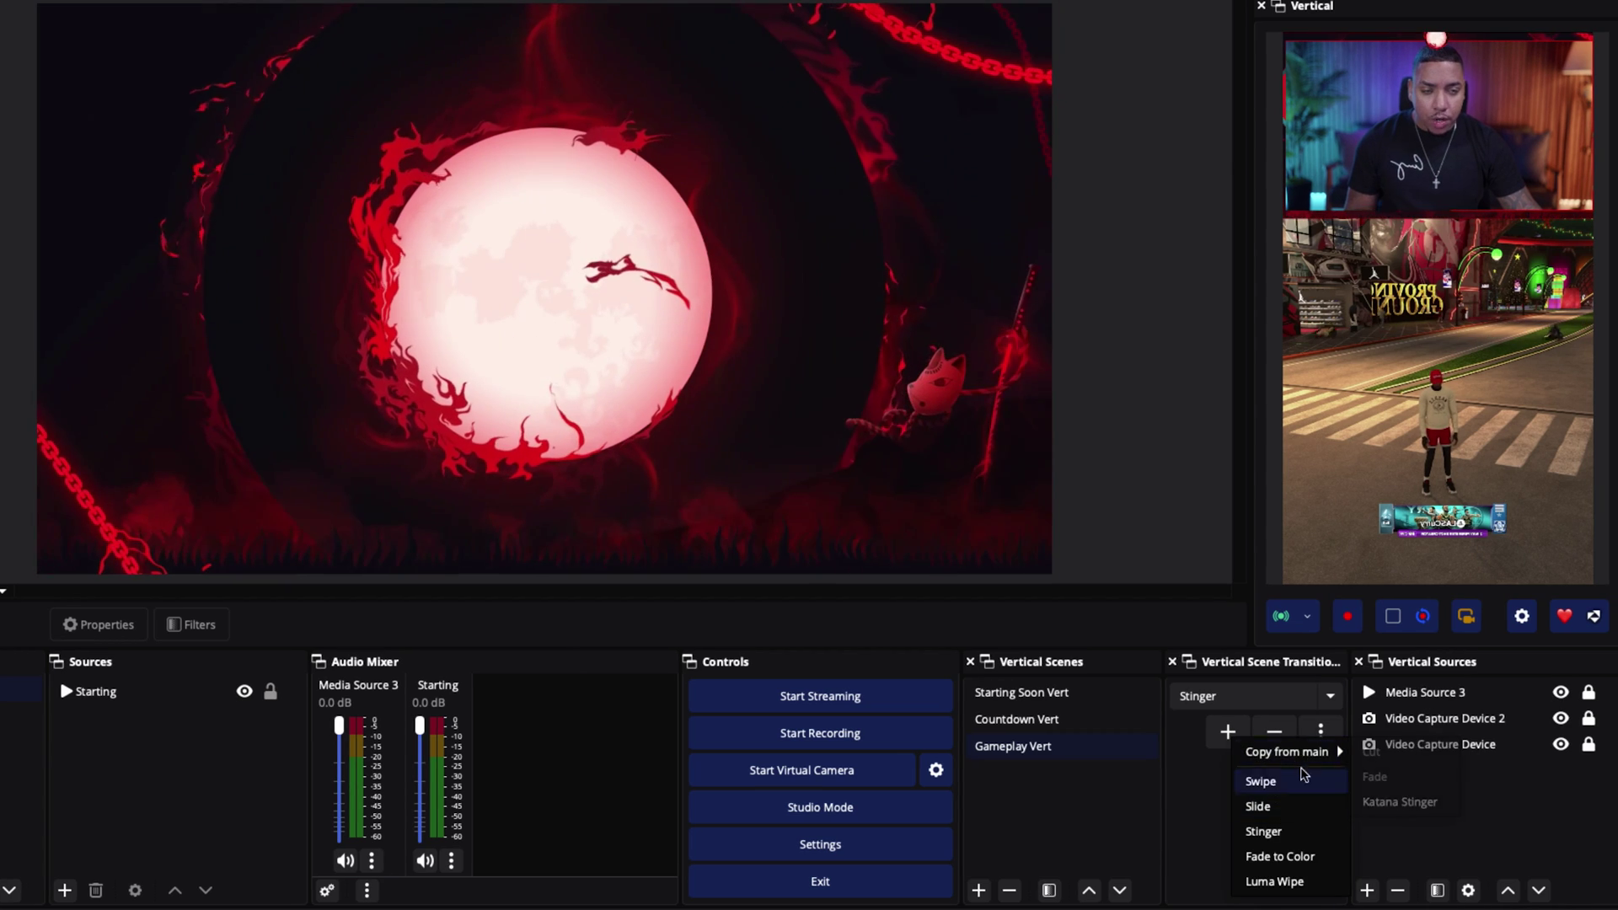
click(1264, 831)
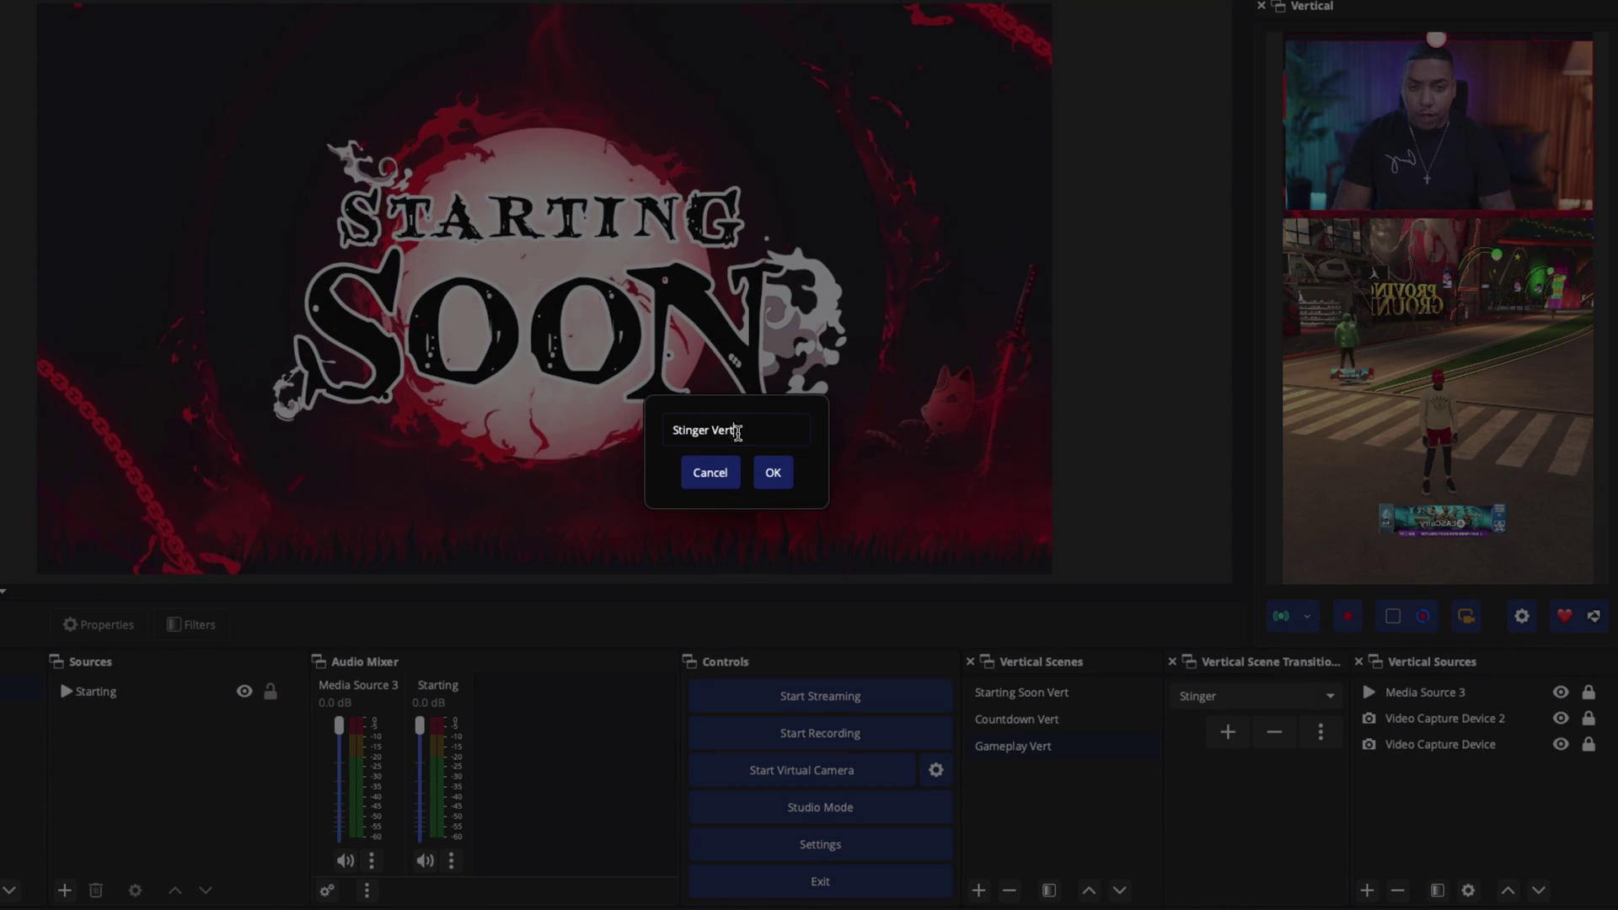
text(Vert)
click(773, 473)
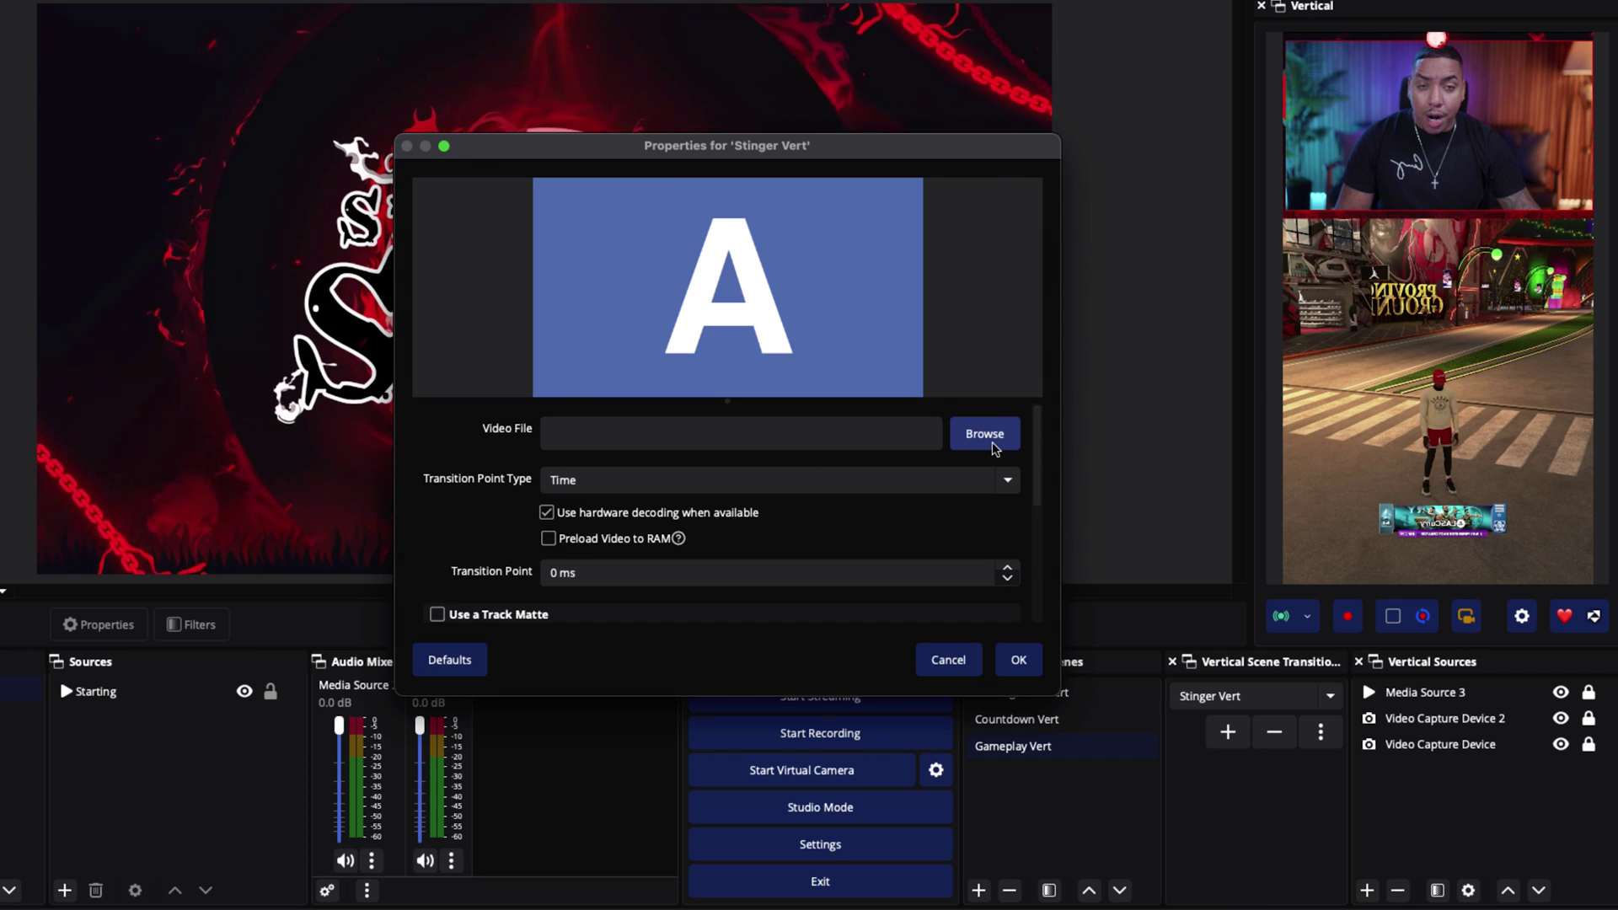
Load Stinger Transition.webm from the Animated folder as the stinger's video and set its transition point to 1500 ms
click(986, 435)
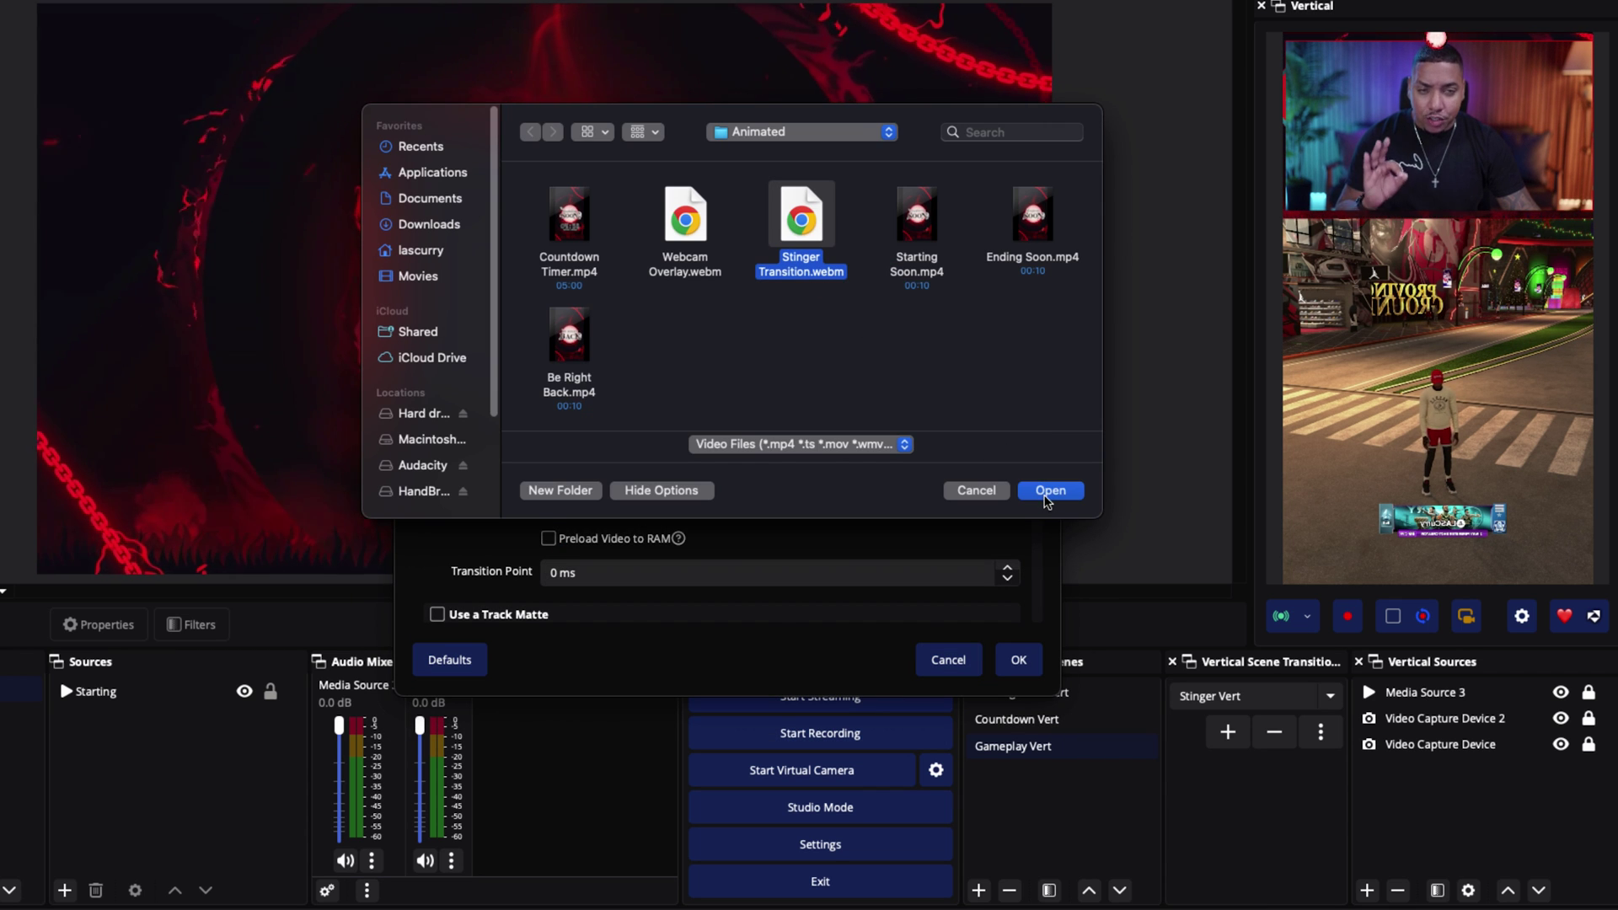
click(1046, 498)
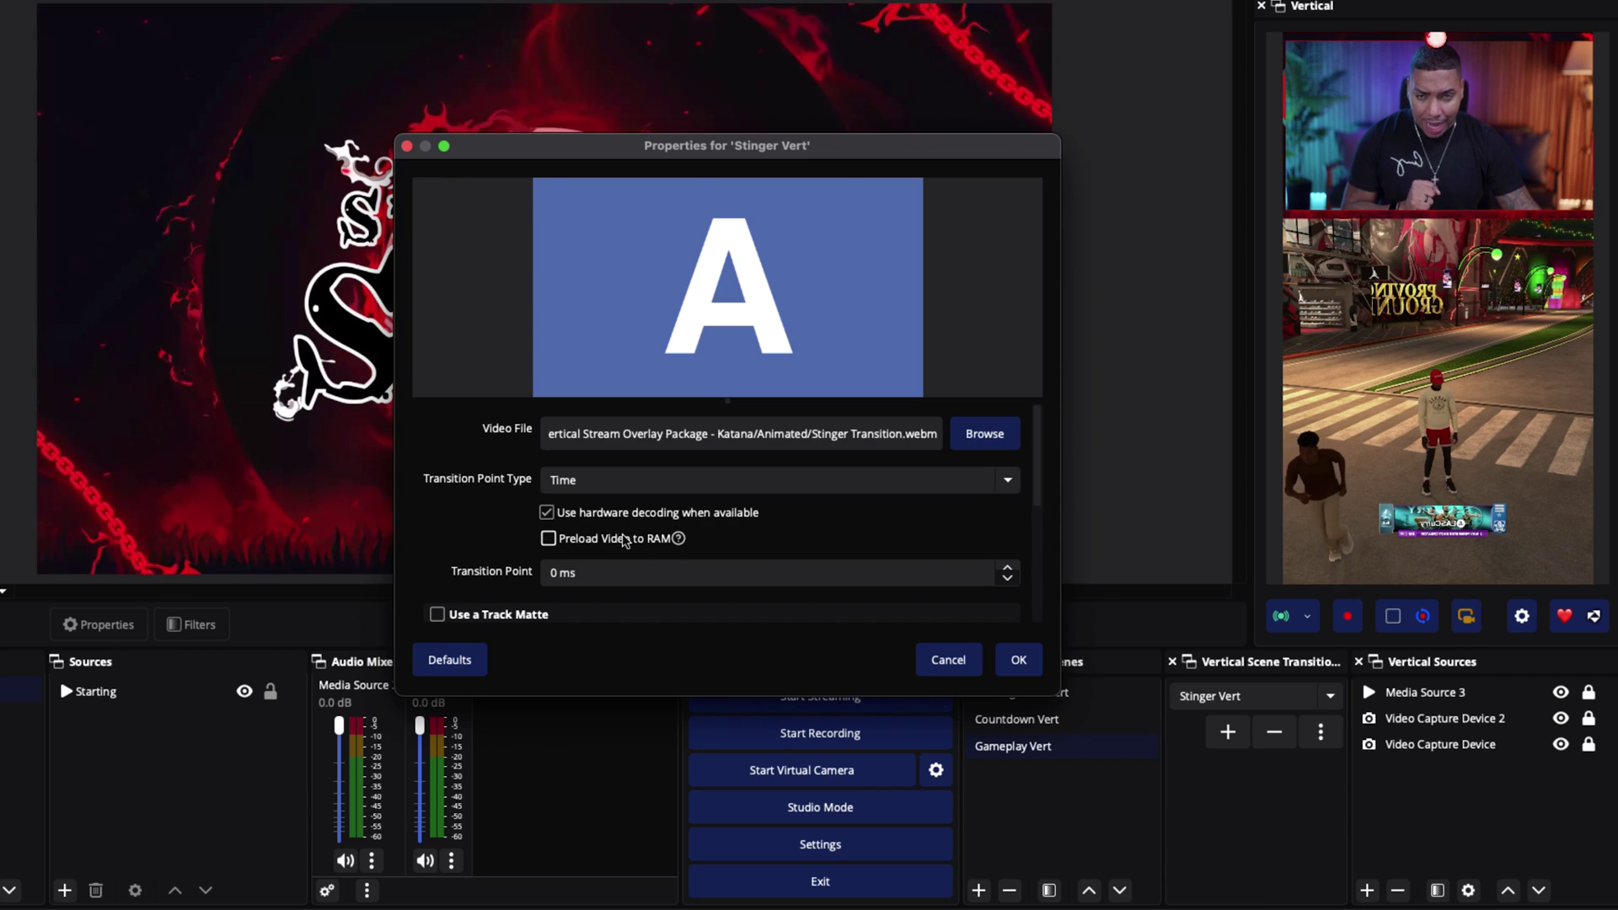
scroll(672, 564, down, 2)
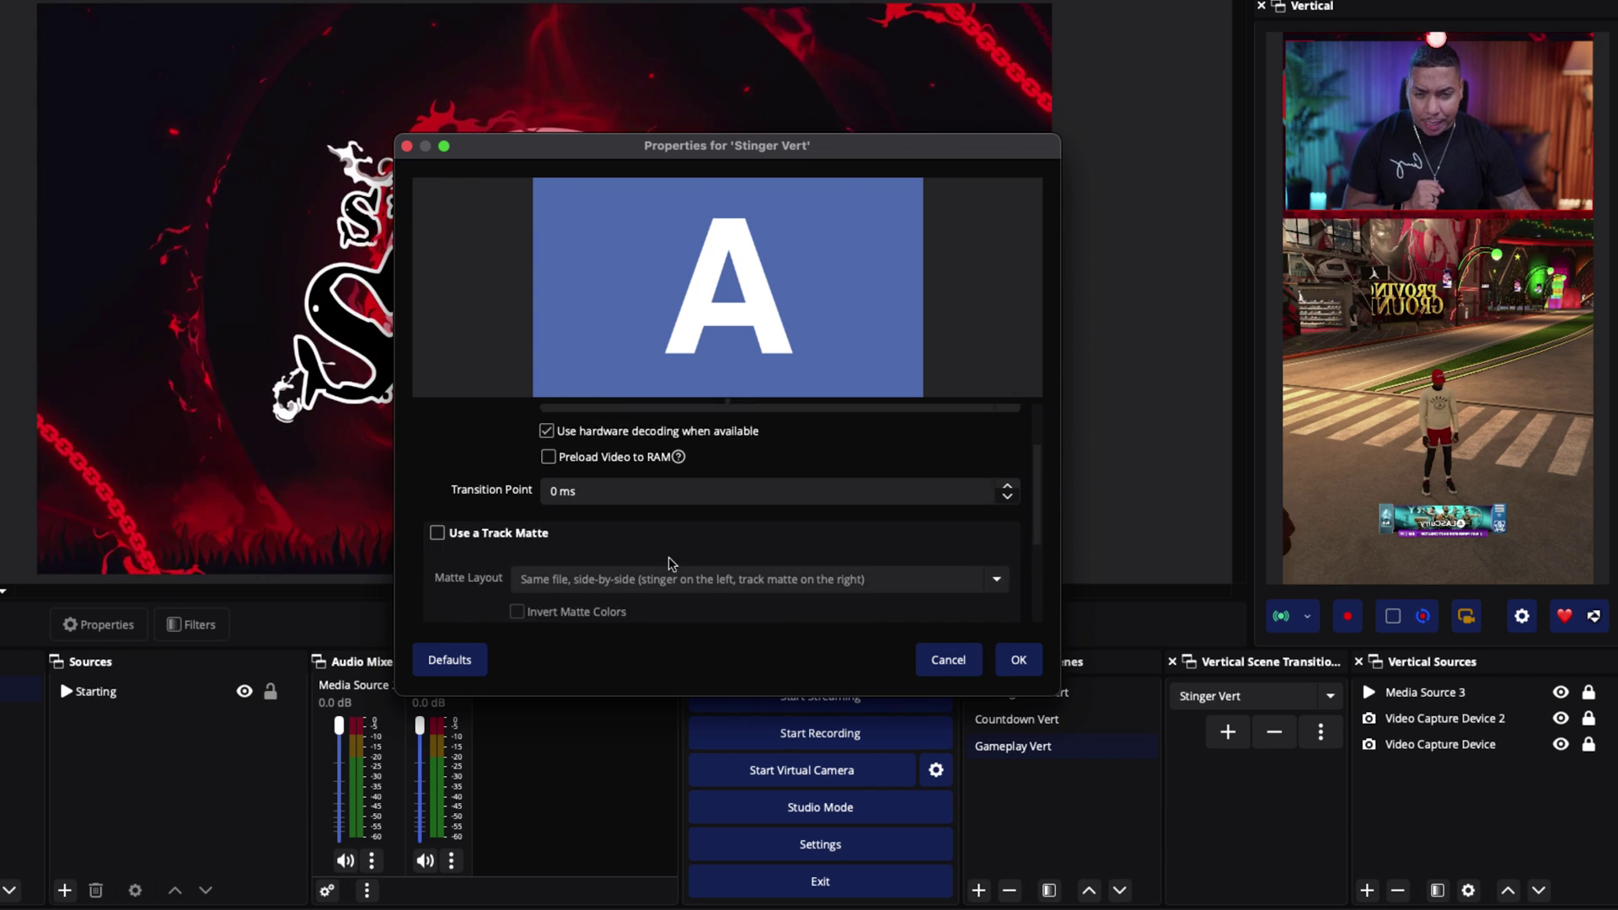
scroll(641, 531, down, 1)
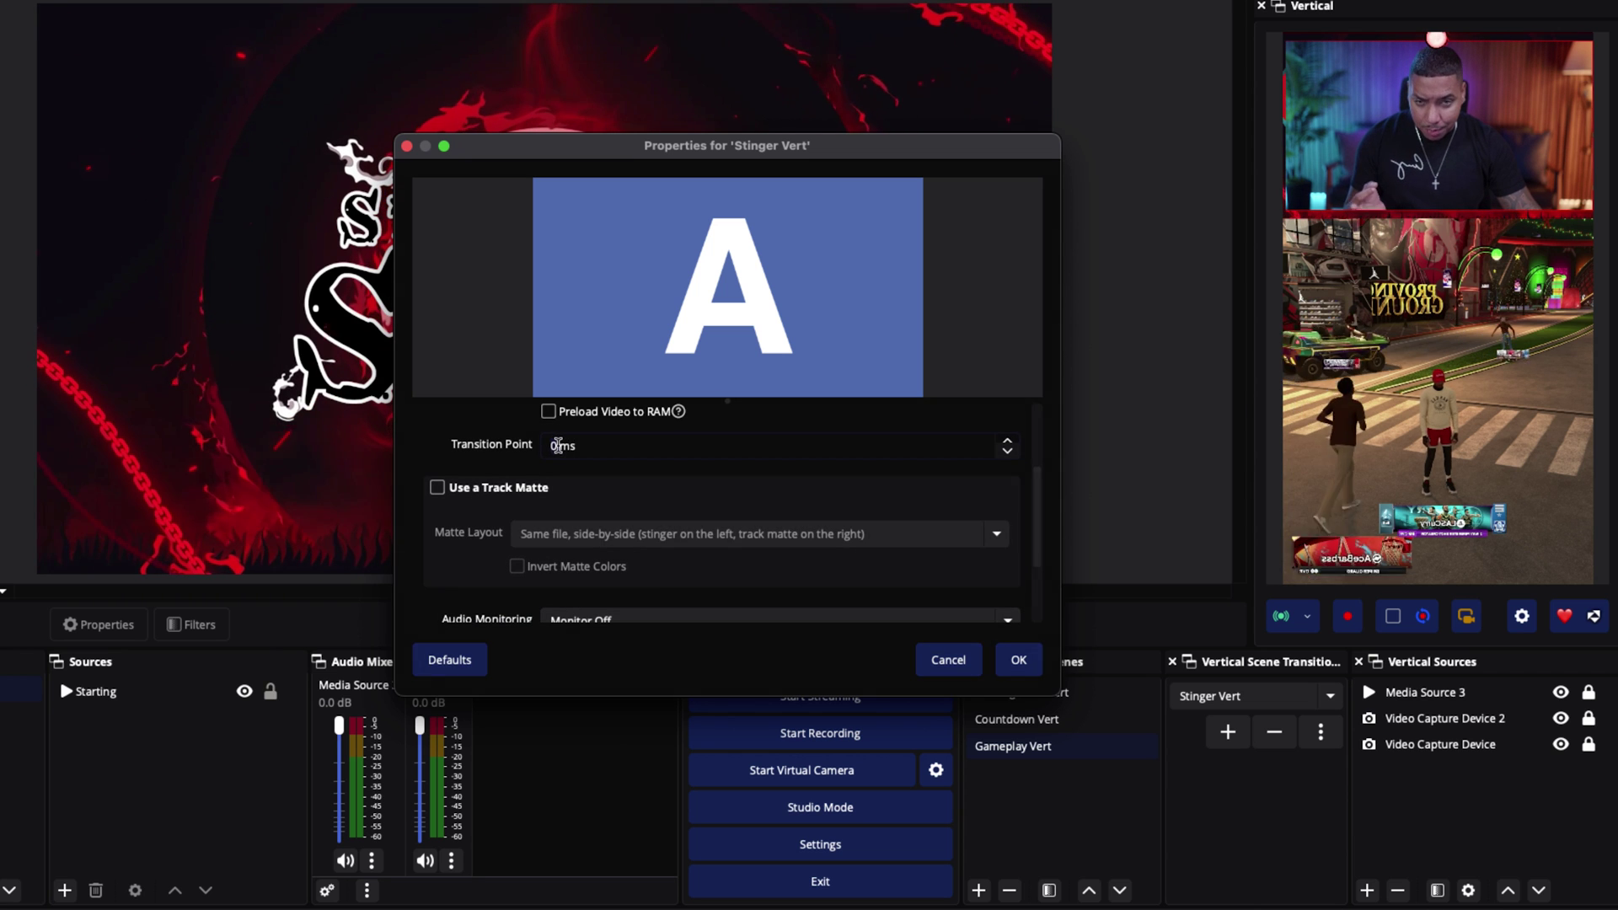
double_click(549, 445)
text(151500)
click(631, 489)
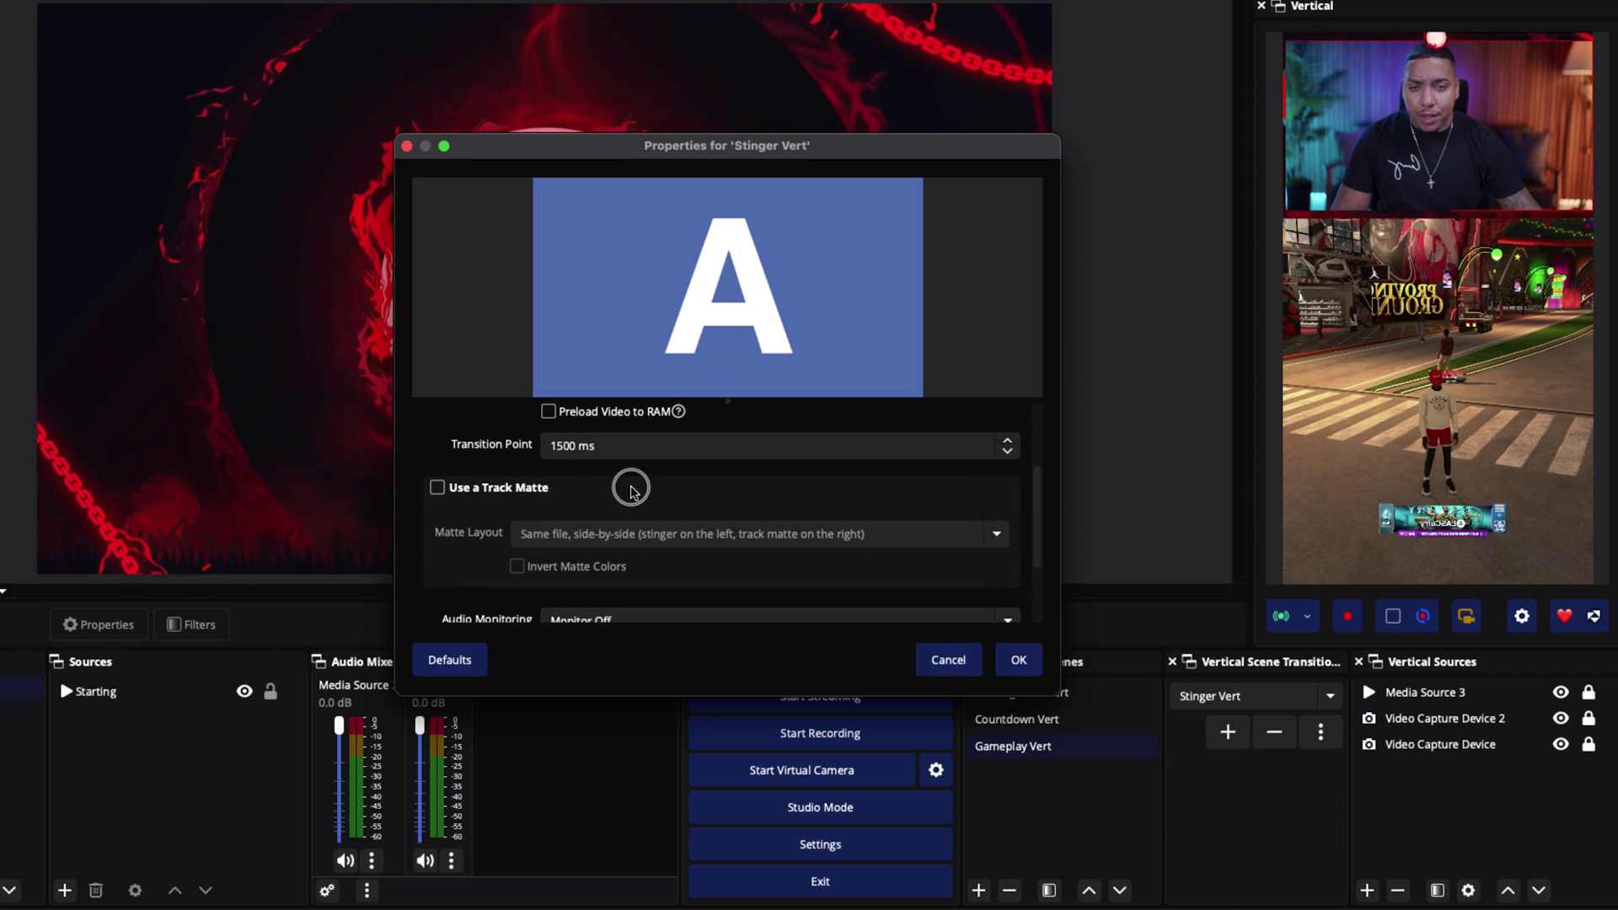
Preview the stinger transition, set its audio fade style to Crossfade, and save its properties
scroll(492, 466, down, 3)
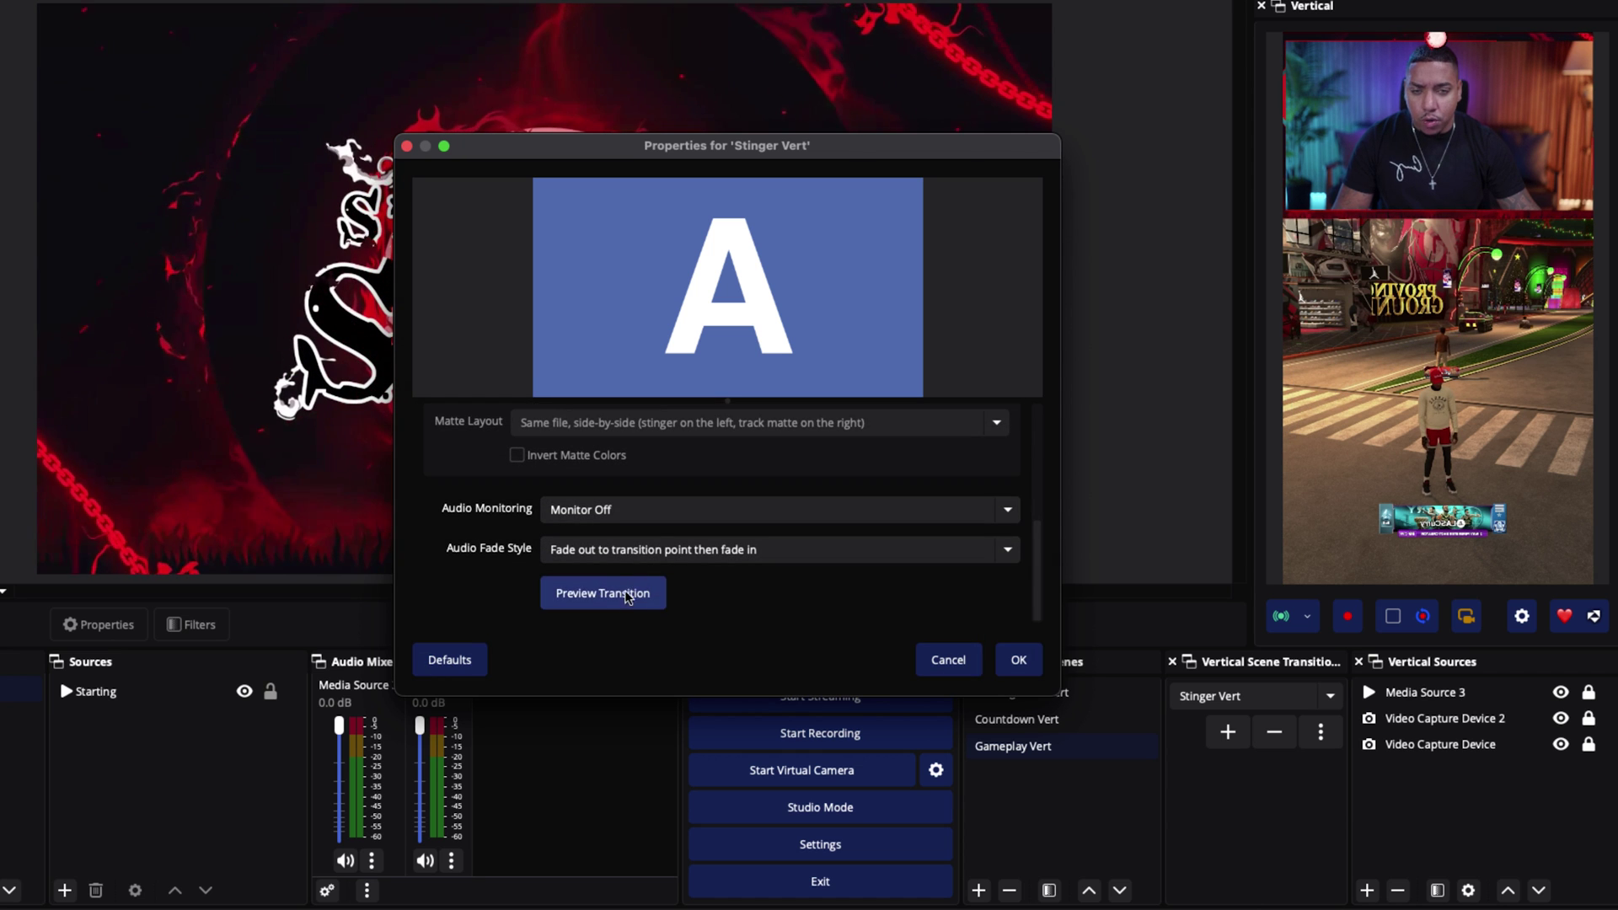
click(624, 596)
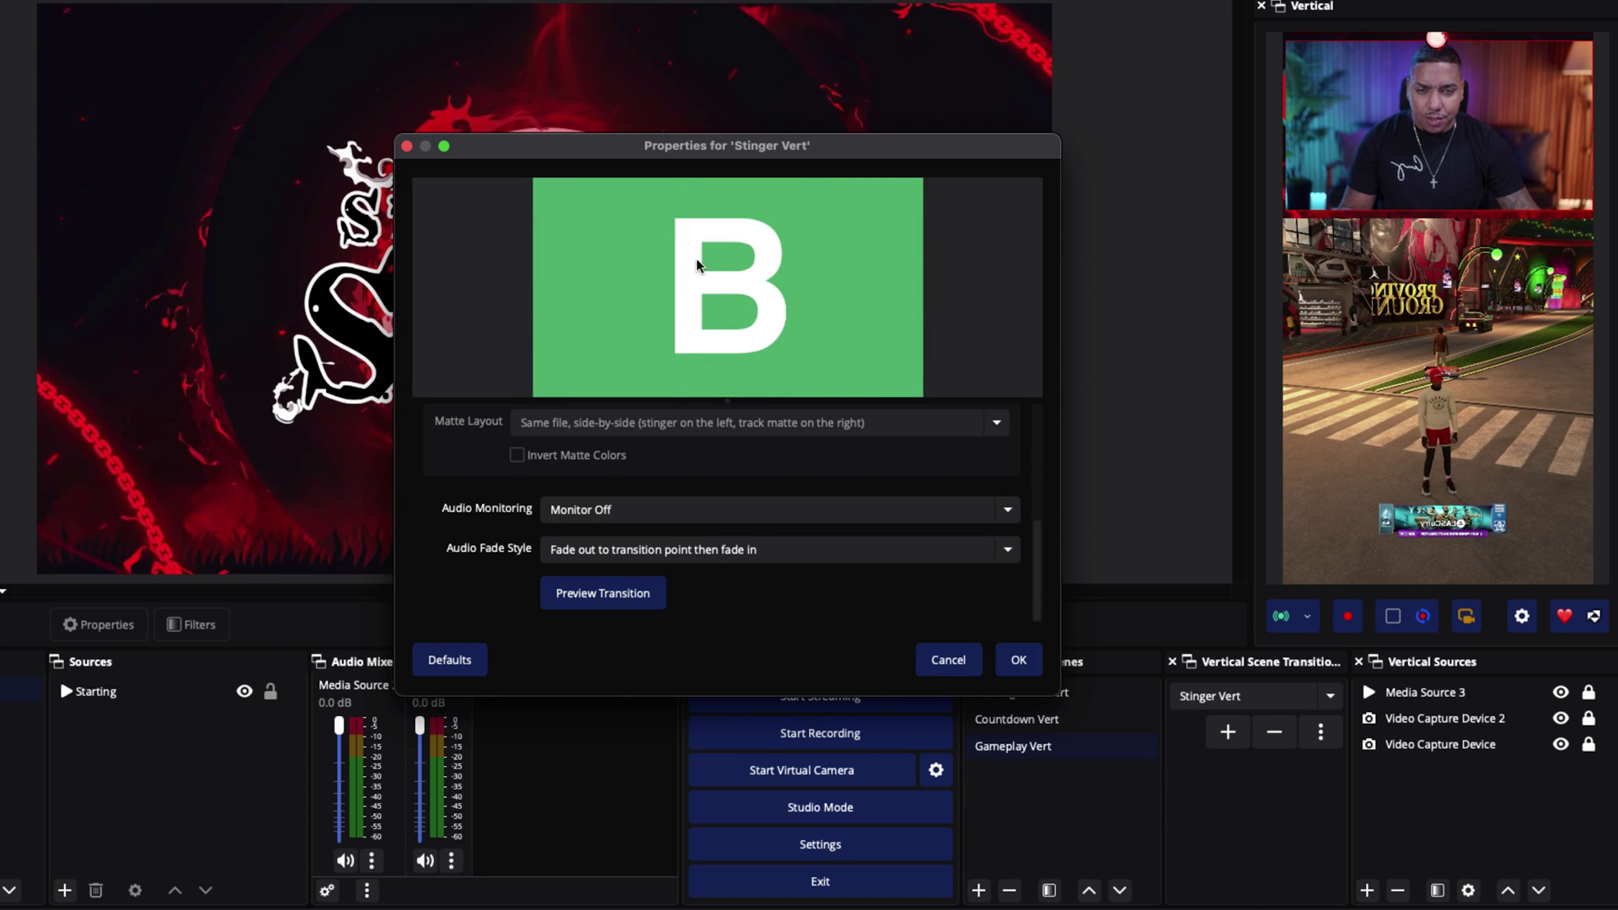
click(599, 558)
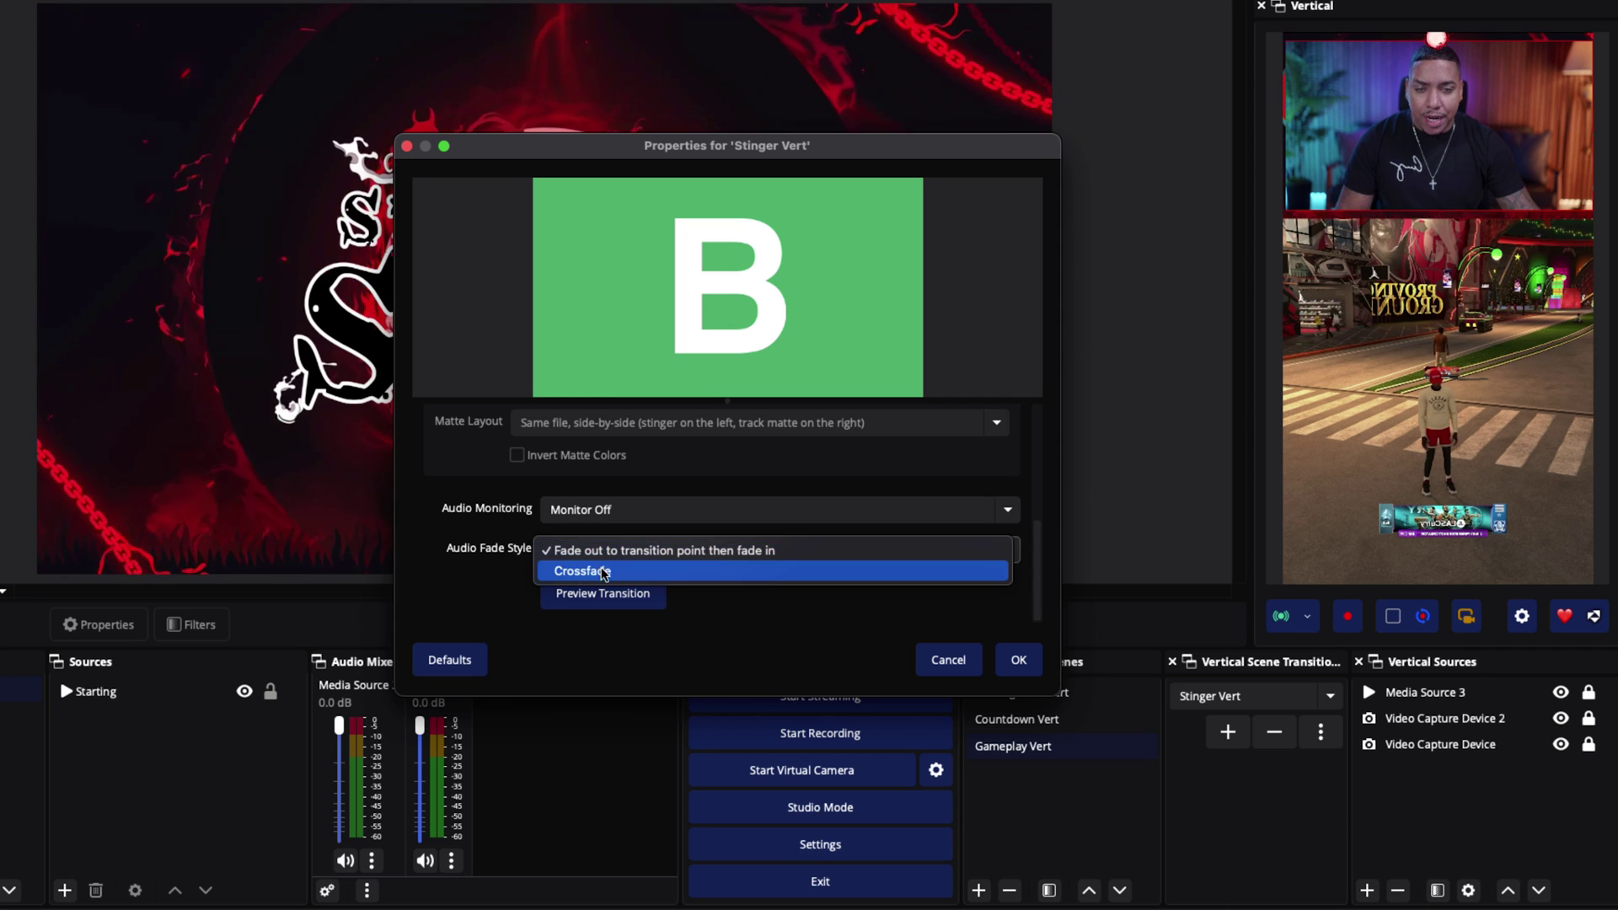
click(602, 572)
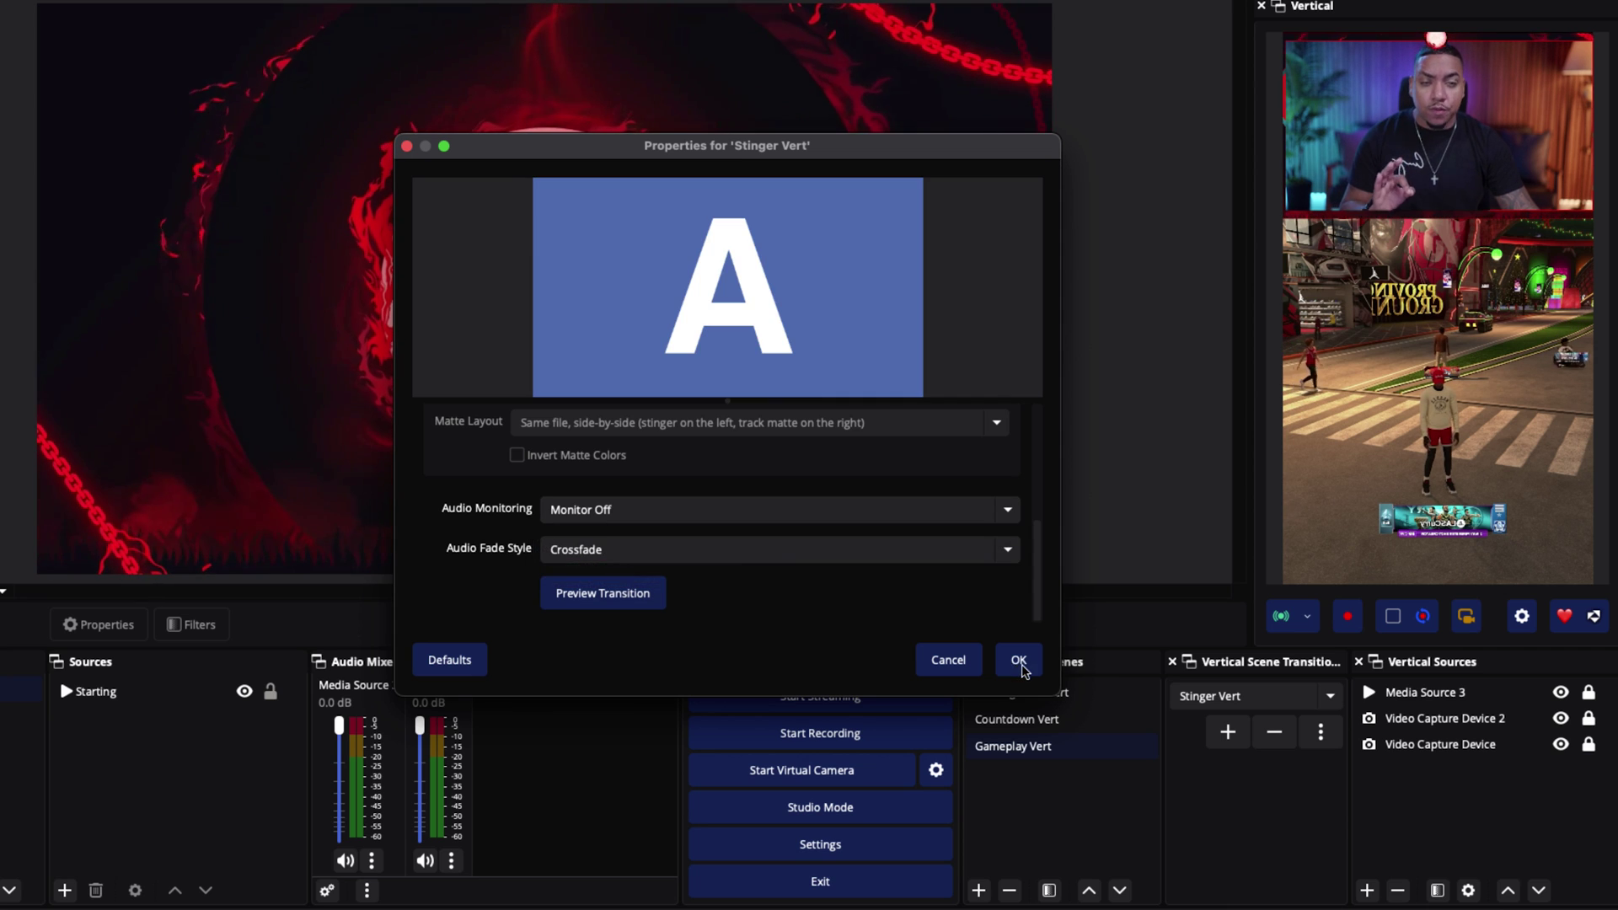
click(1019, 662)
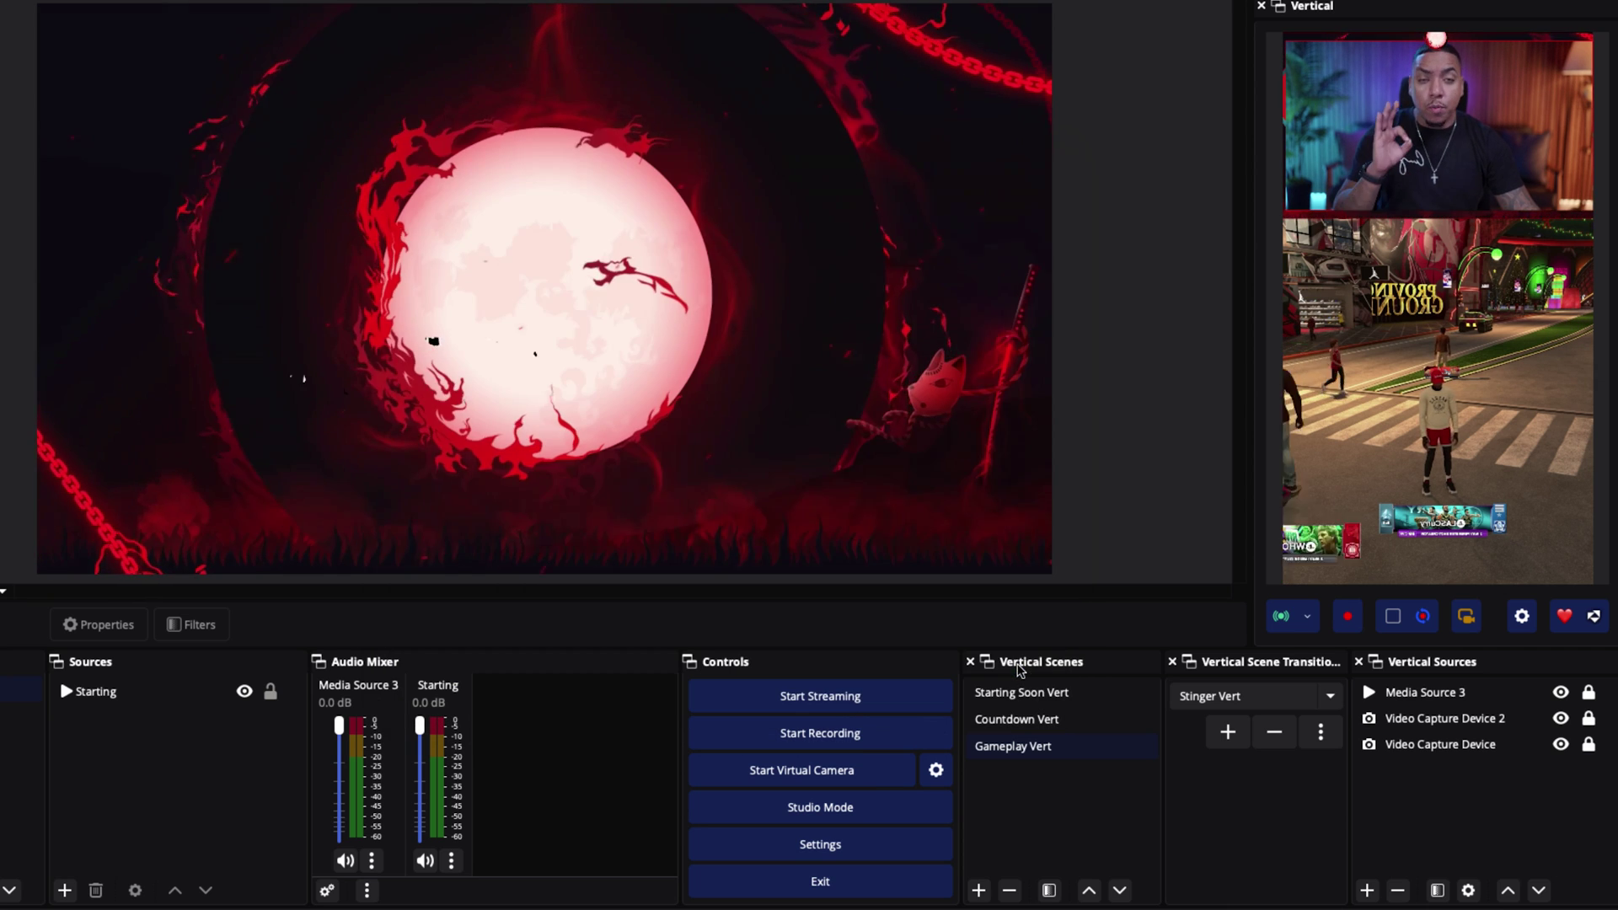
Test the new stinger by switching to Starting Soon Vert, Countdown Vert and Gameplay Vert in turn
click(1024, 692)
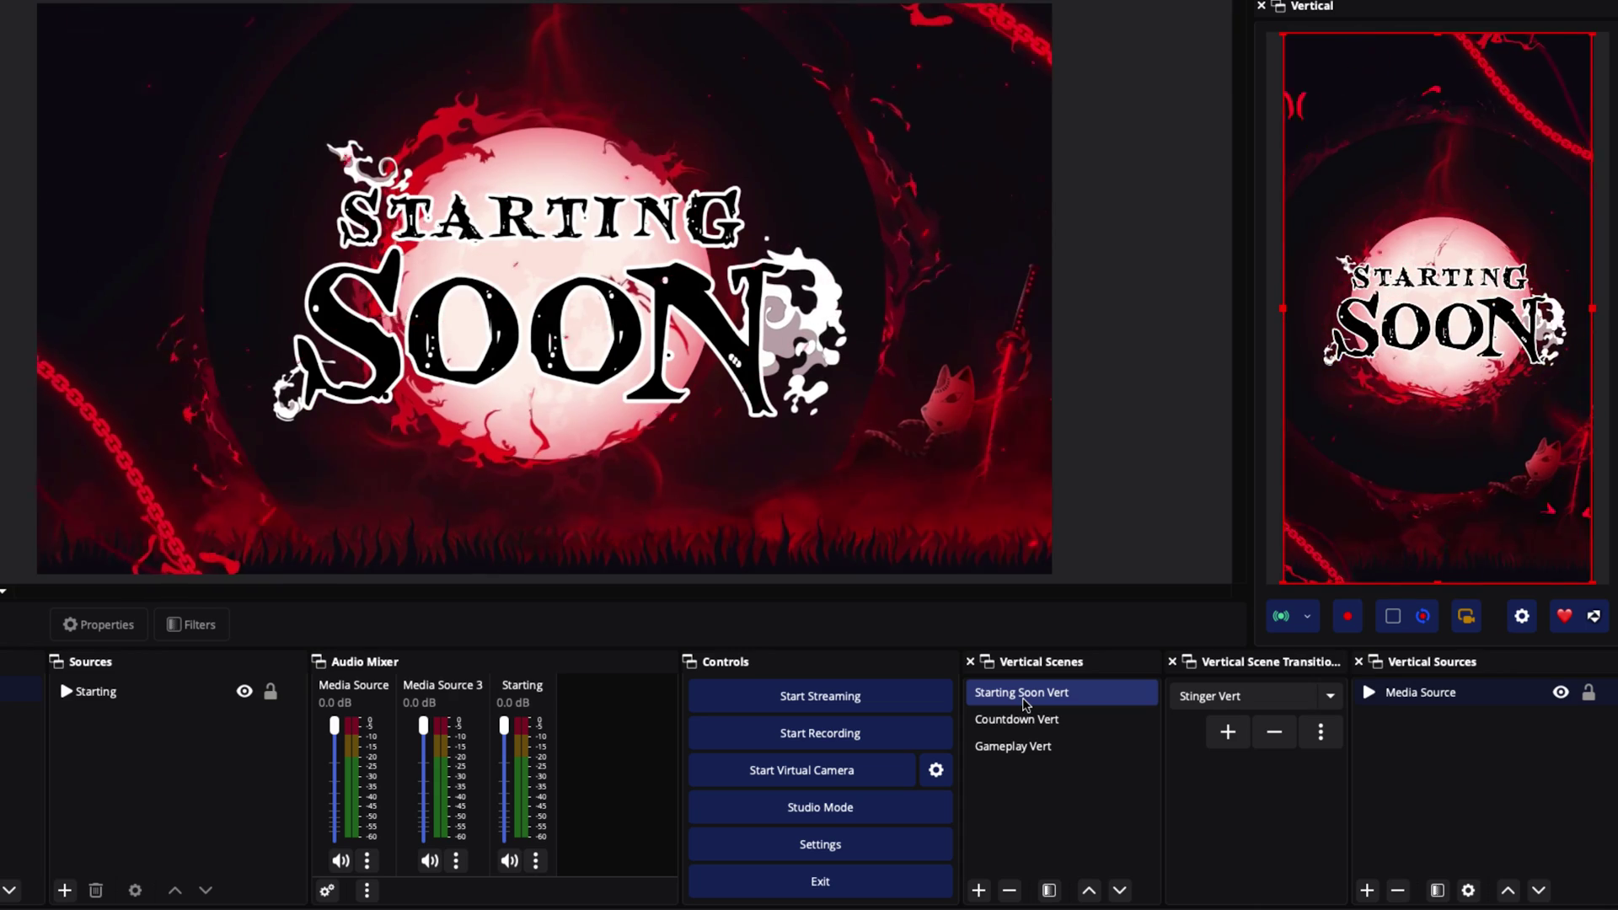
click(1030, 721)
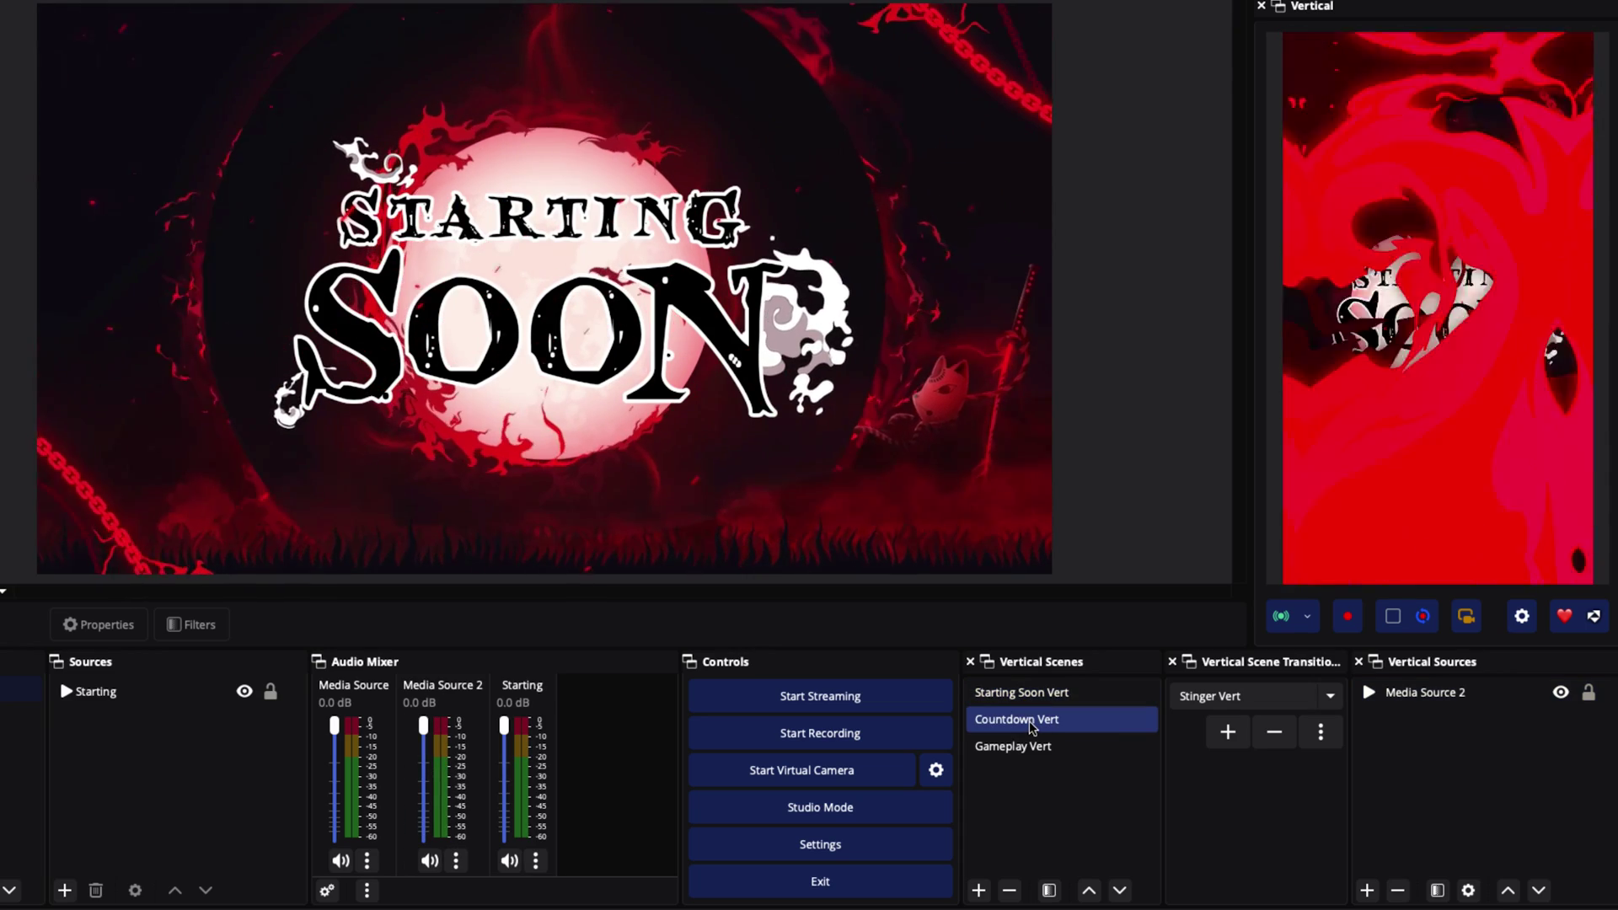
click(1015, 747)
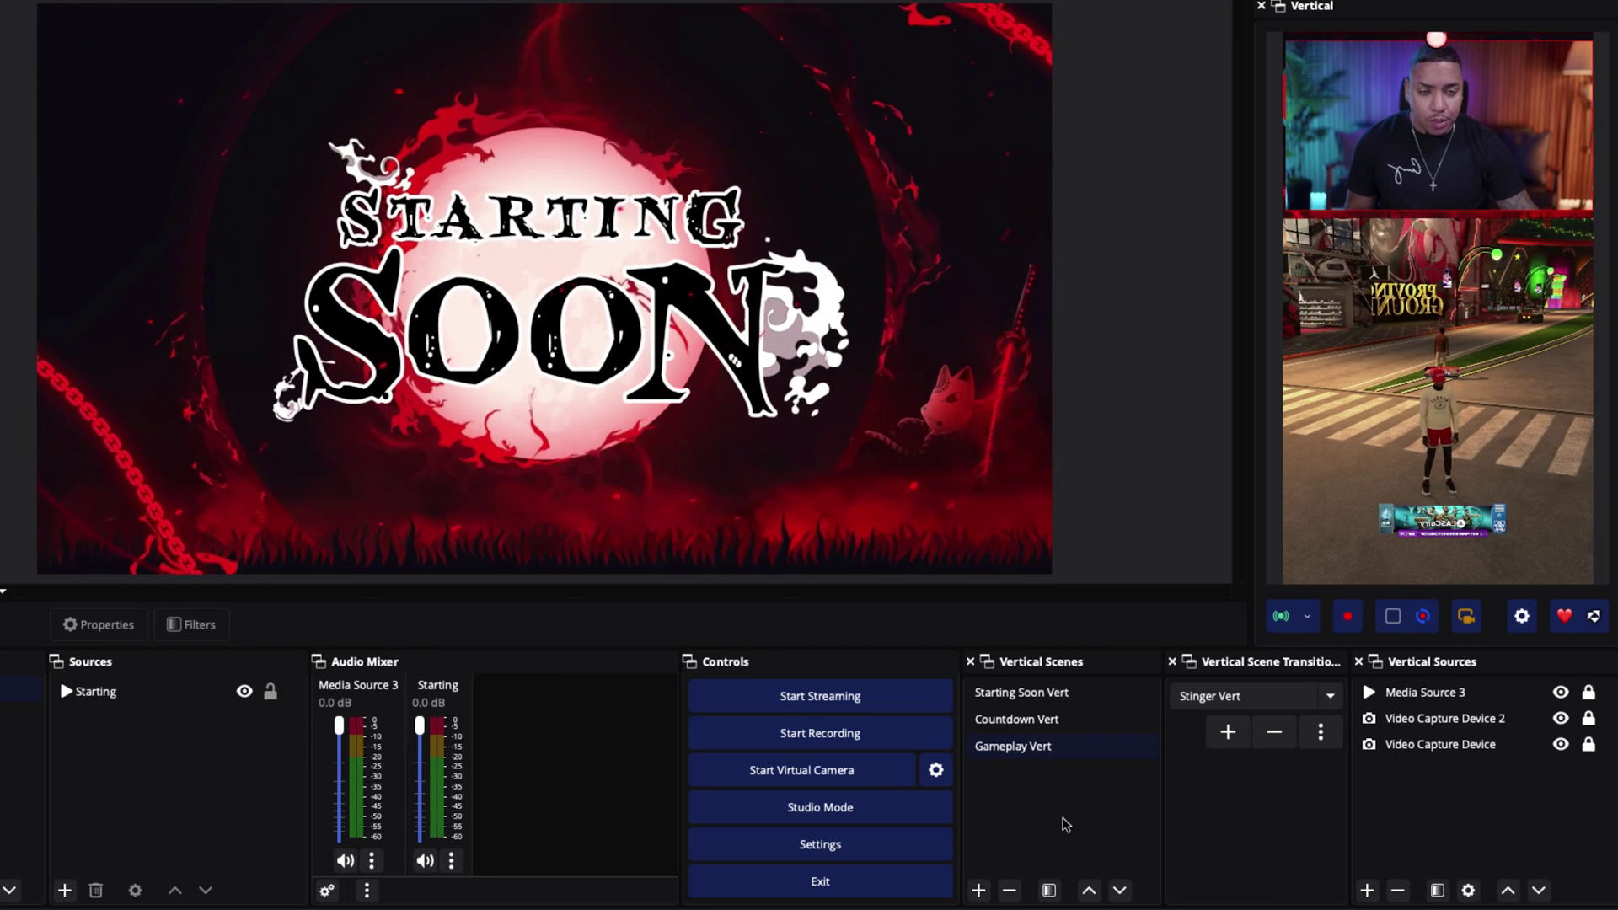
Create a new vertical scene named "BRB Vert" and select it
click(979, 891)
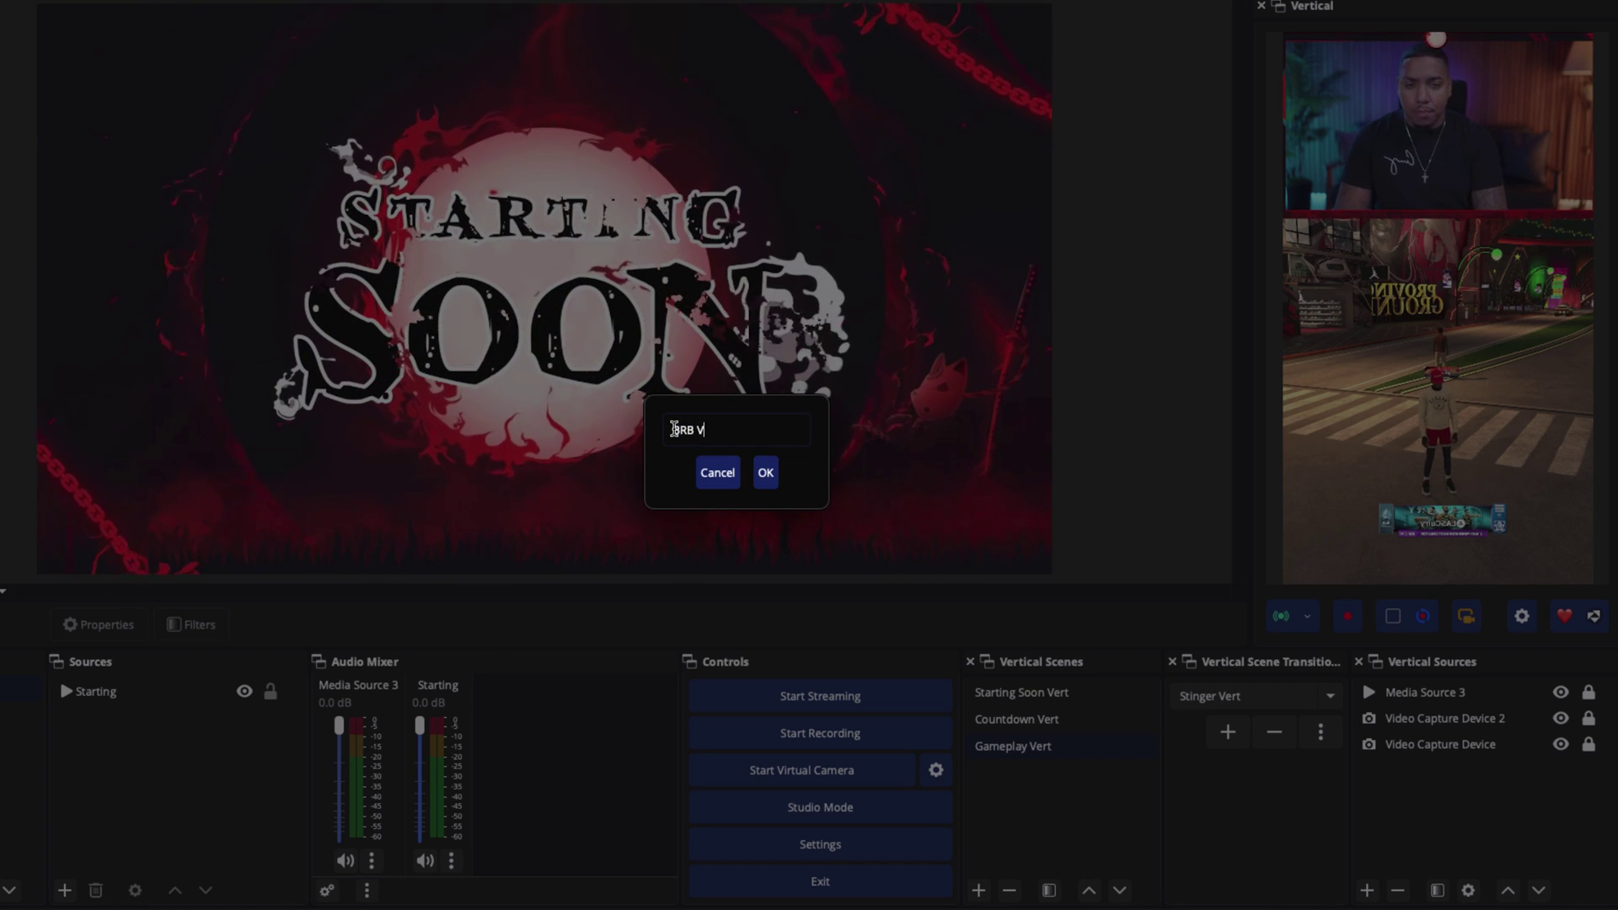
text(BRB Vert)
click(765, 473)
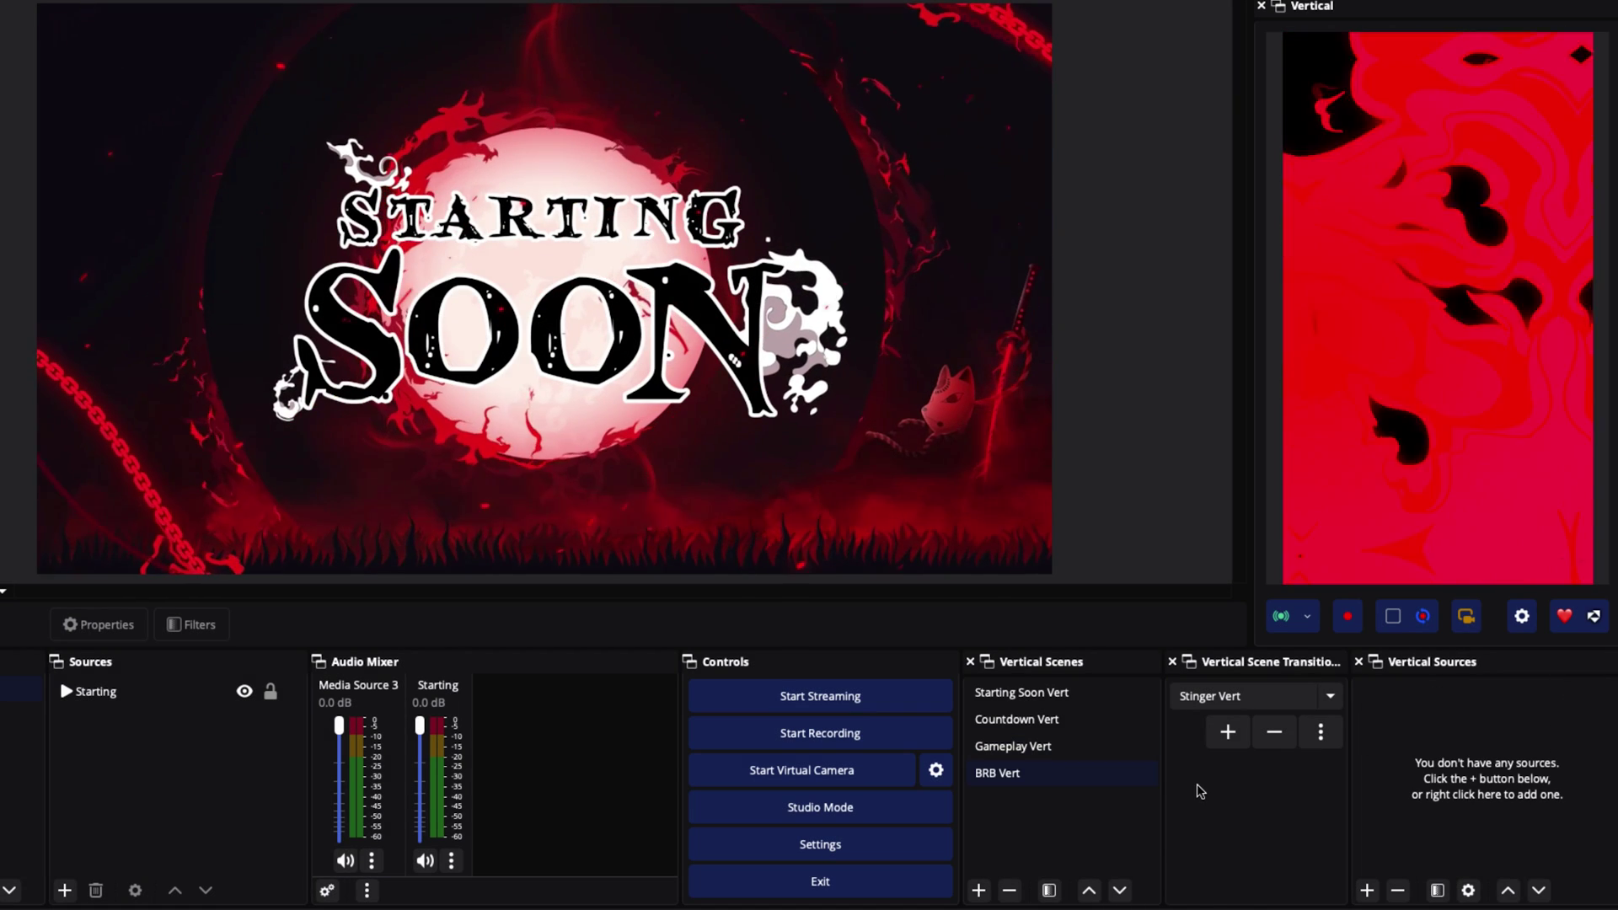
click(1110, 777)
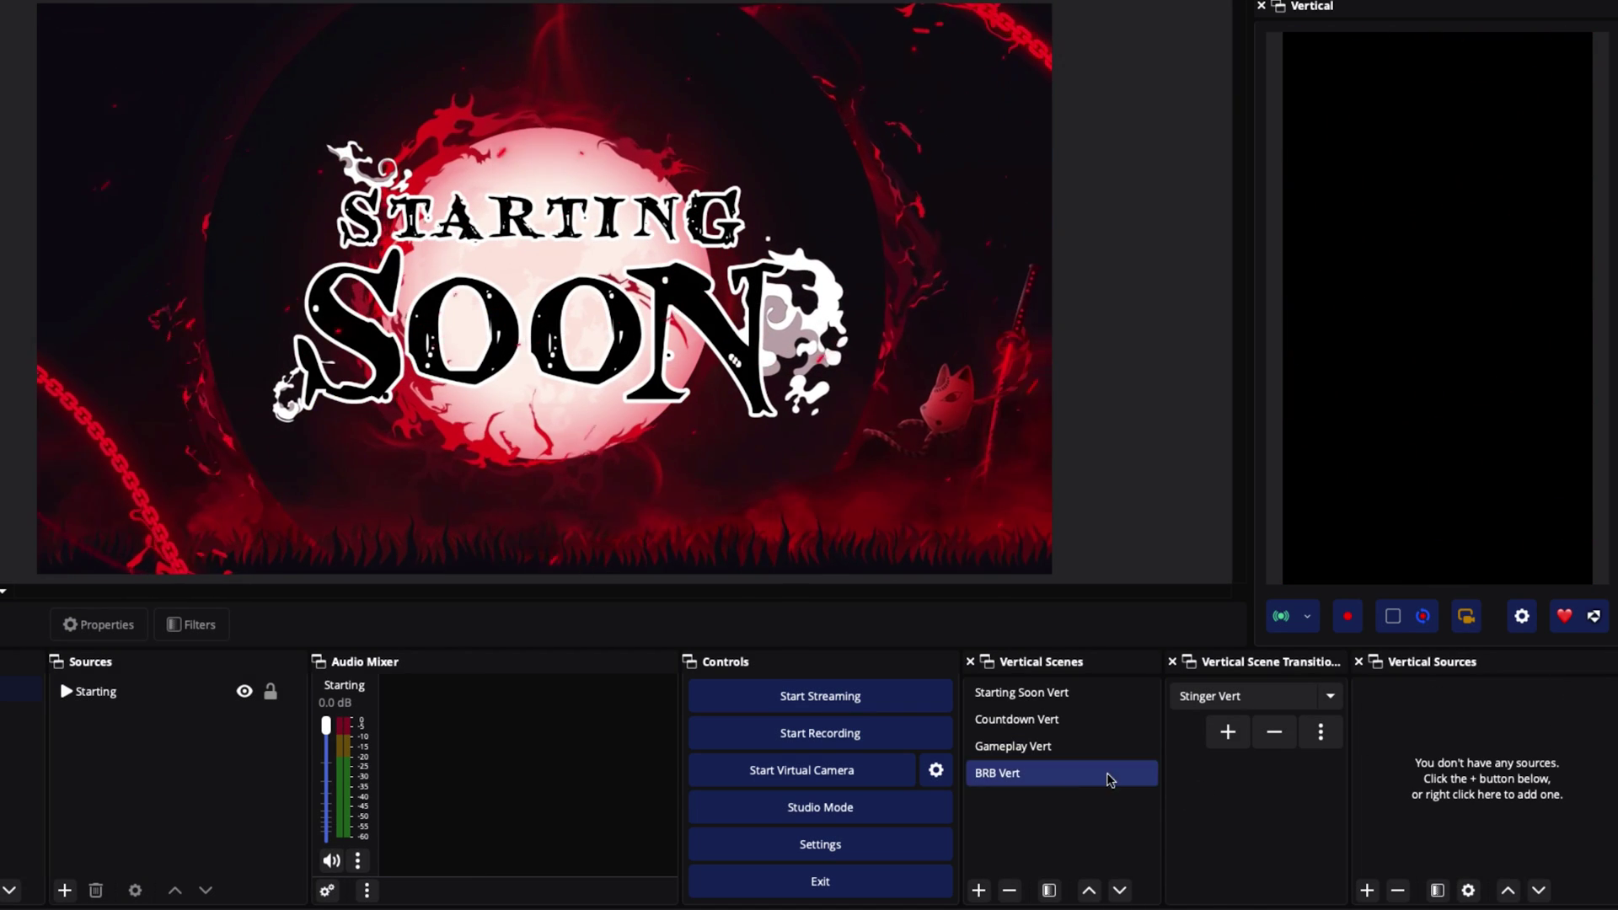
Add a new media source to BRB Vert that loops Be Right Back.mp4 from the Animated folder
click(1367, 891)
mouse_move(1459, 705)
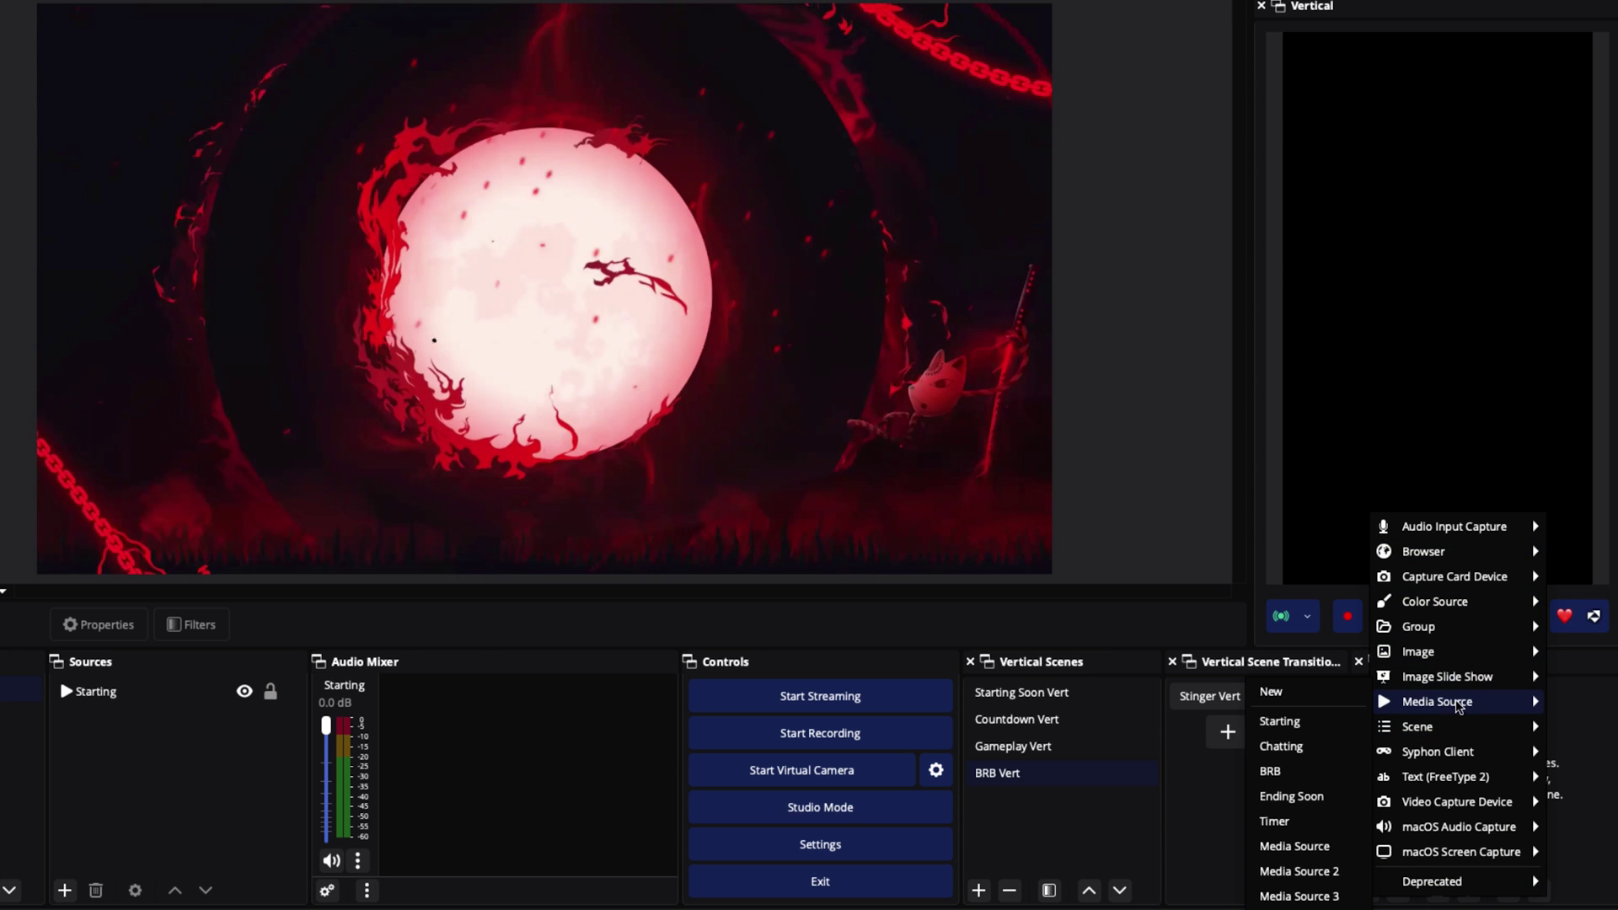
click(1274, 693)
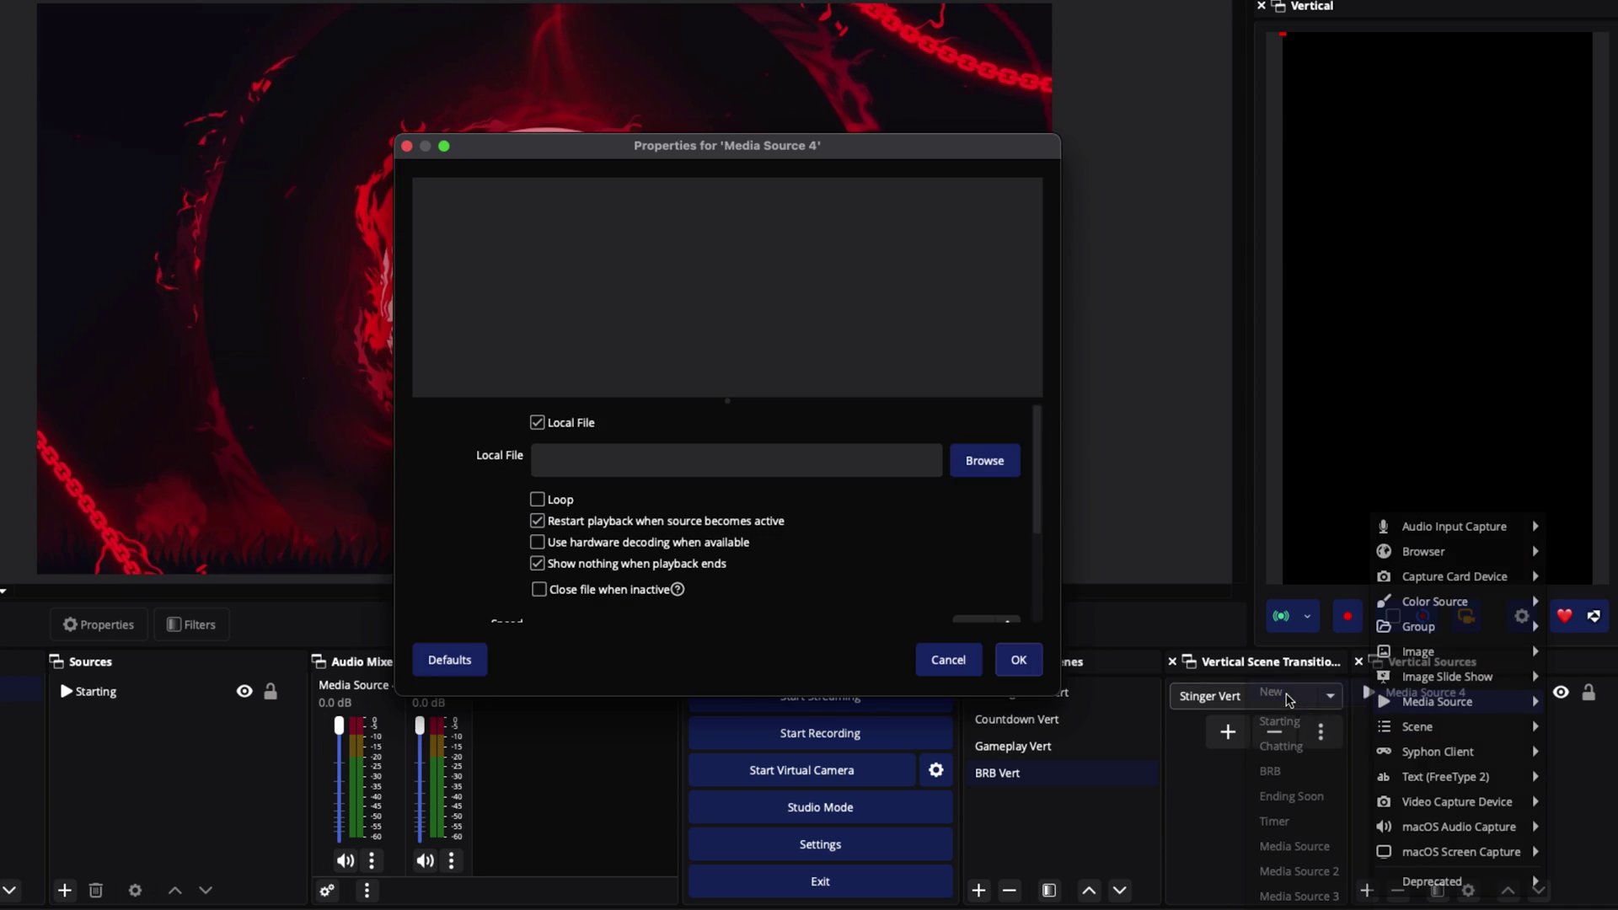
click(986, 462)
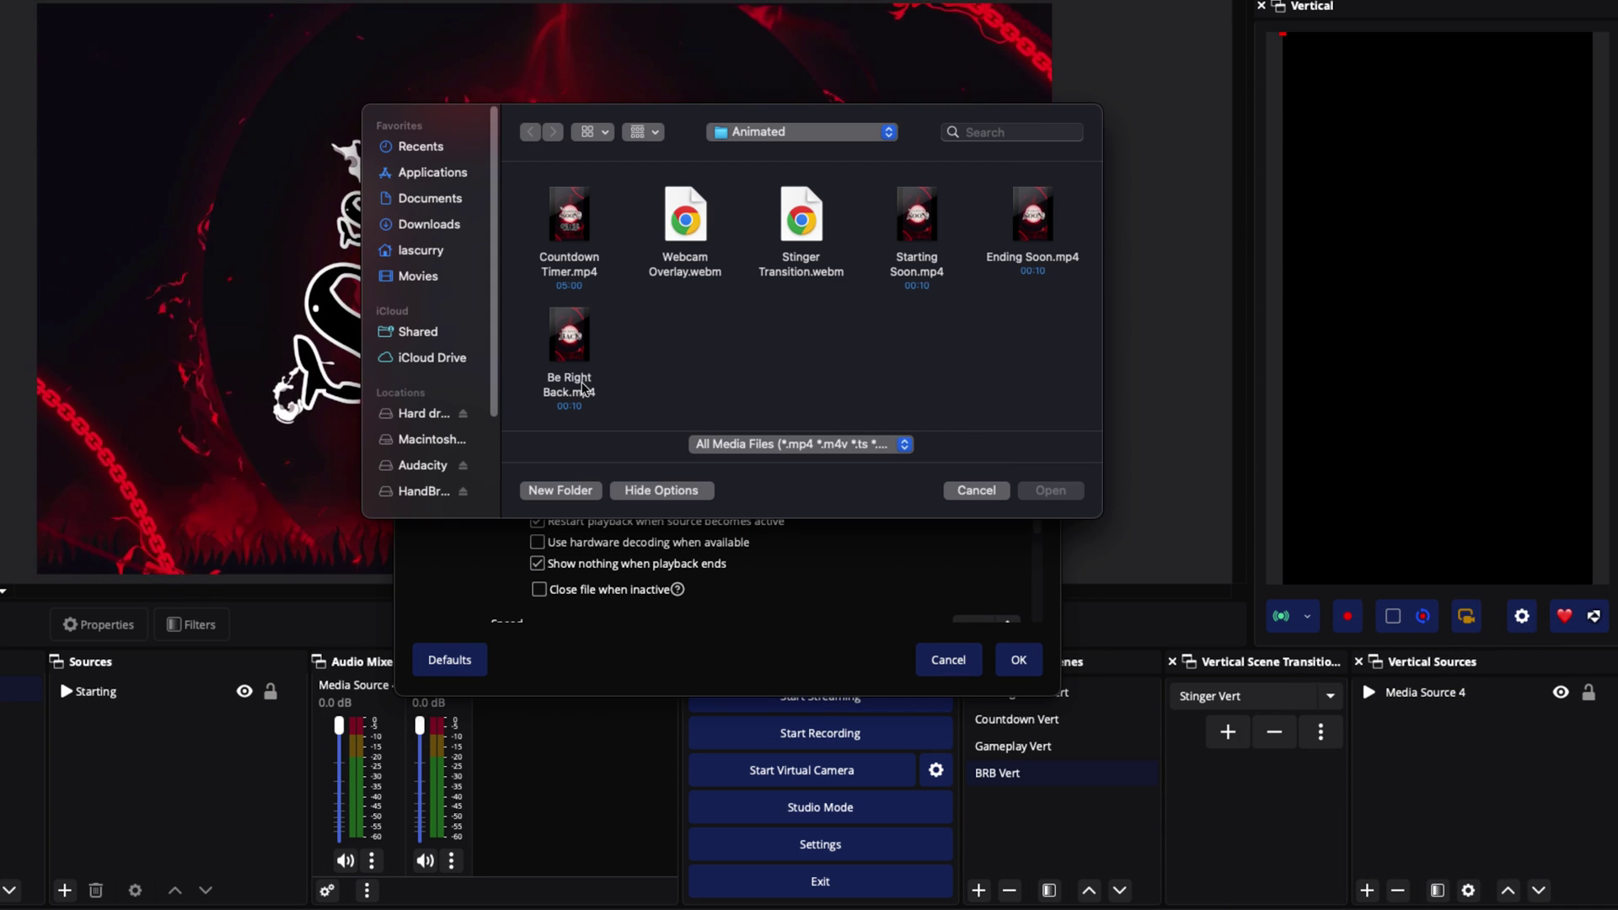
click(1044, 494)
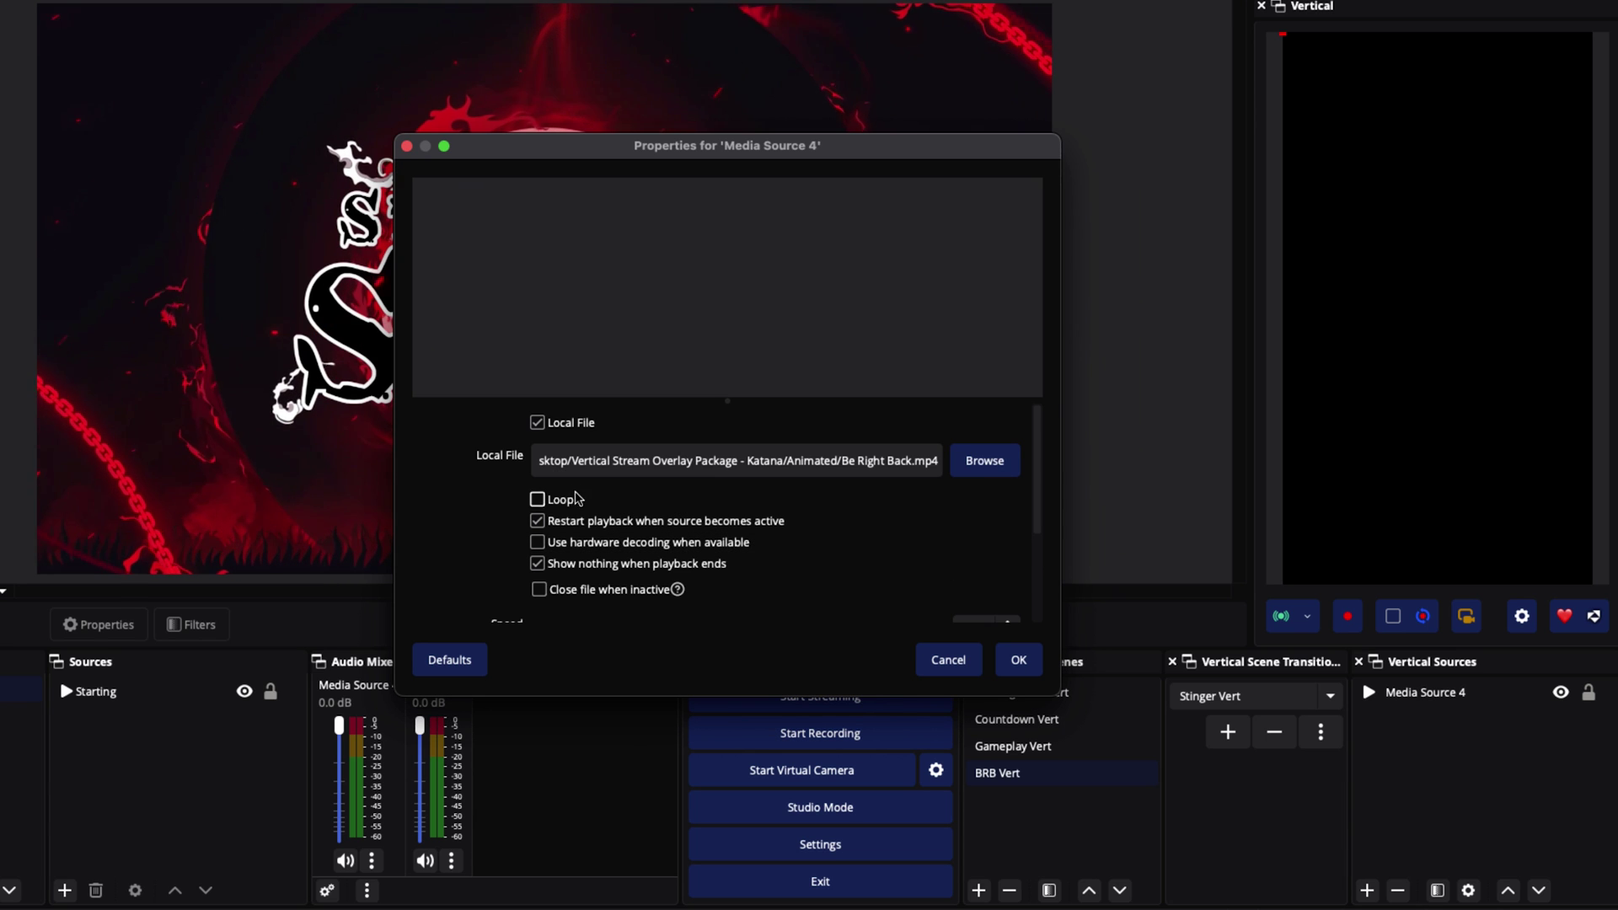
click(1001, 663)
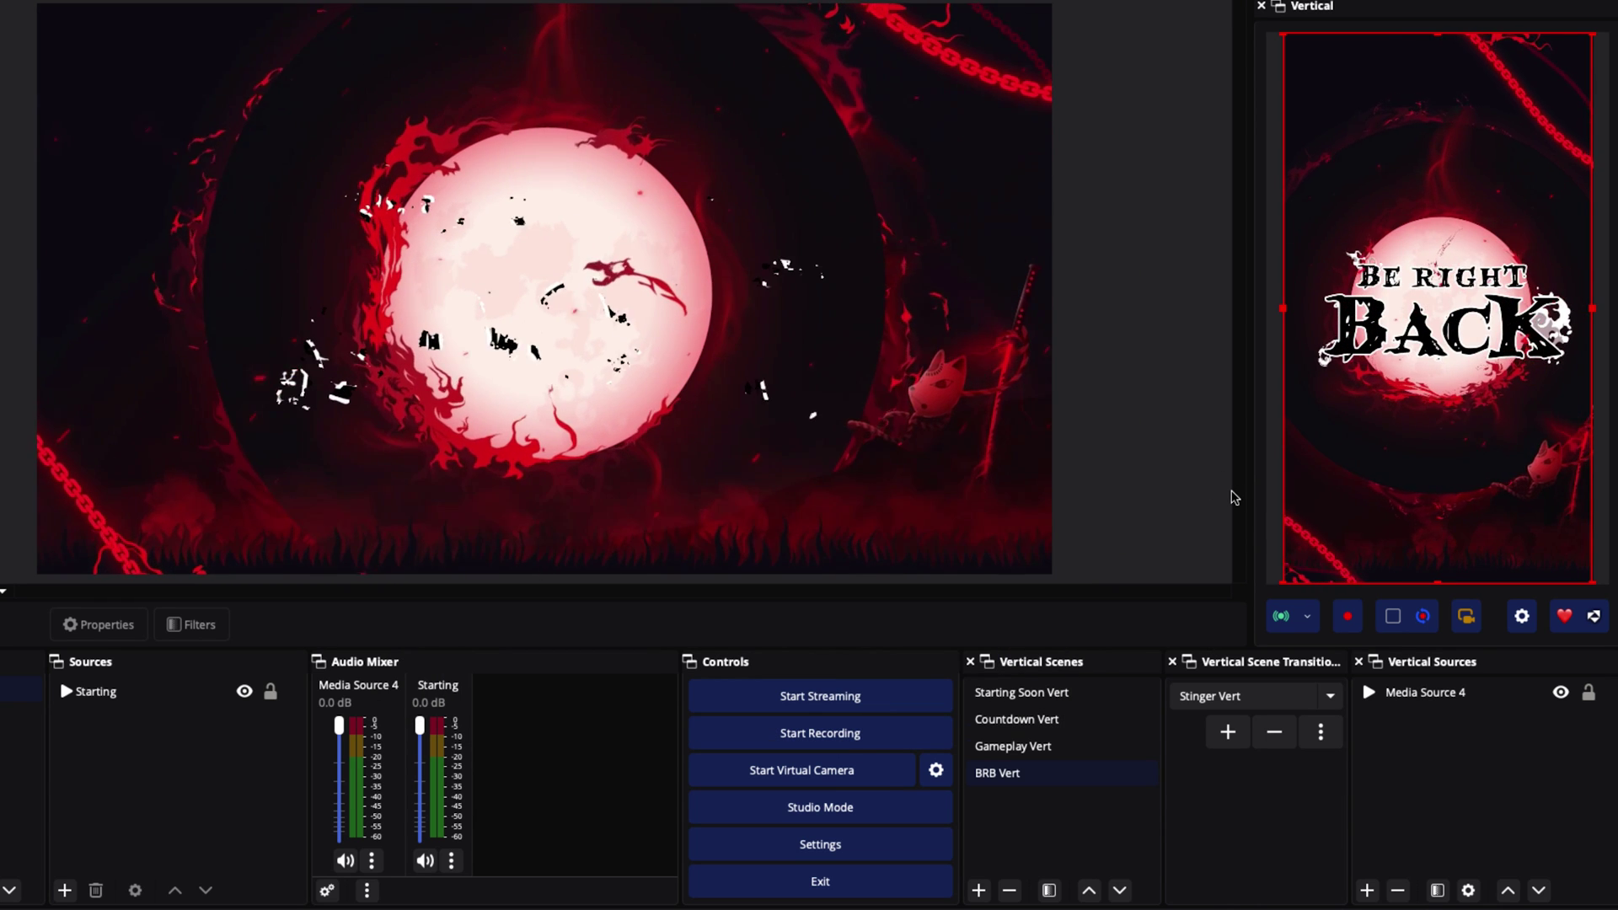
Create a new vertical scene named "Ending Soon Vert"
click(978, 890)
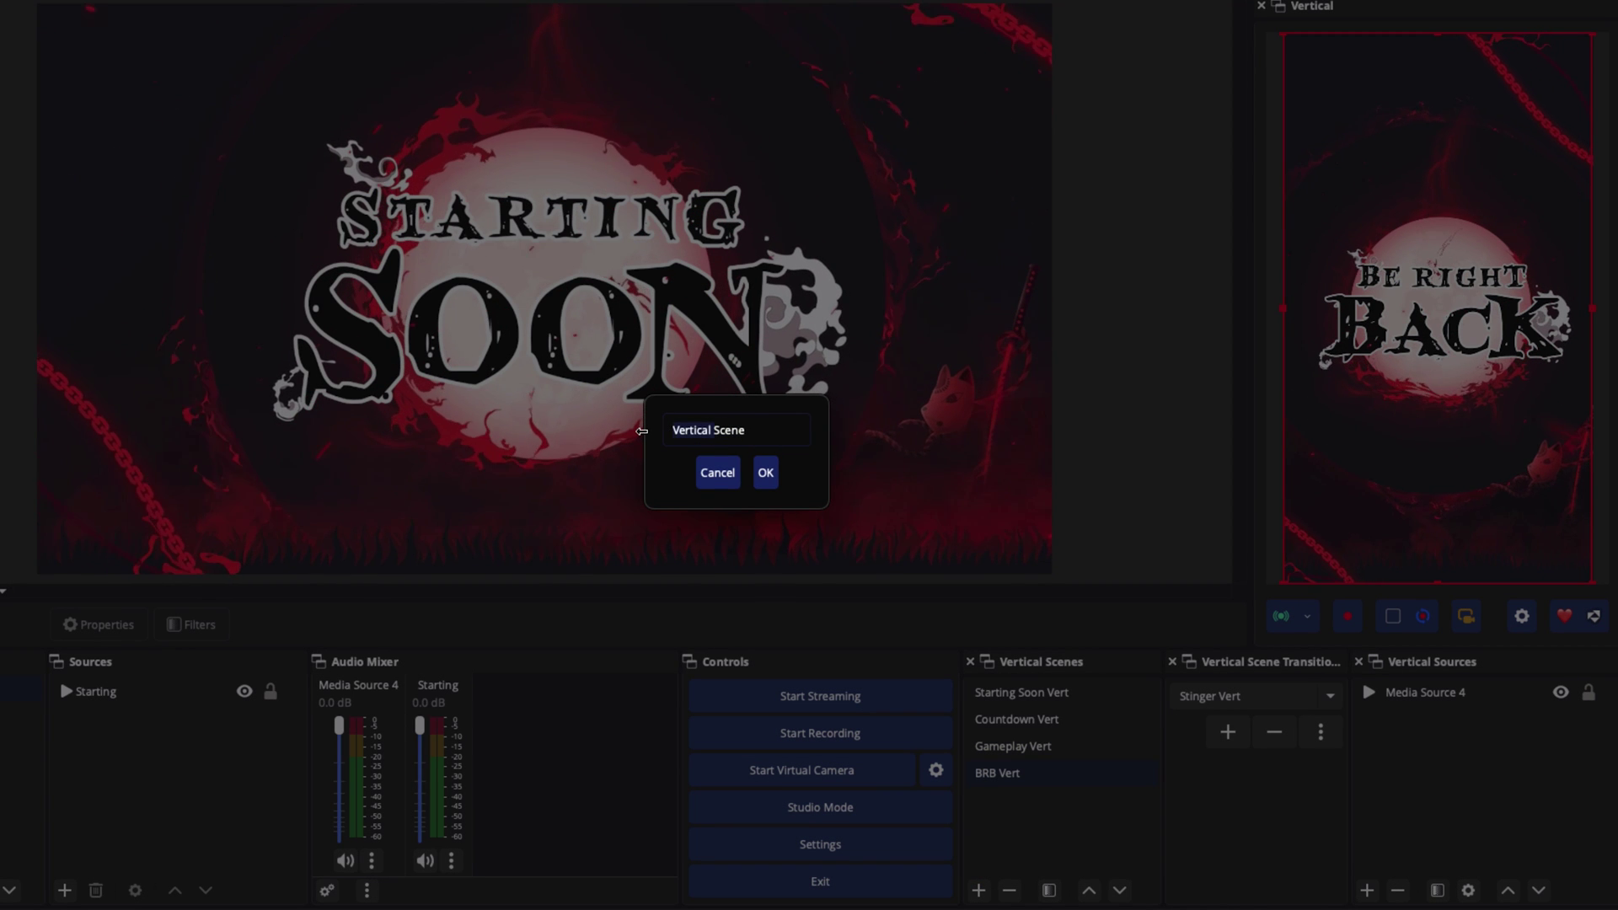
text(Ending Soon)
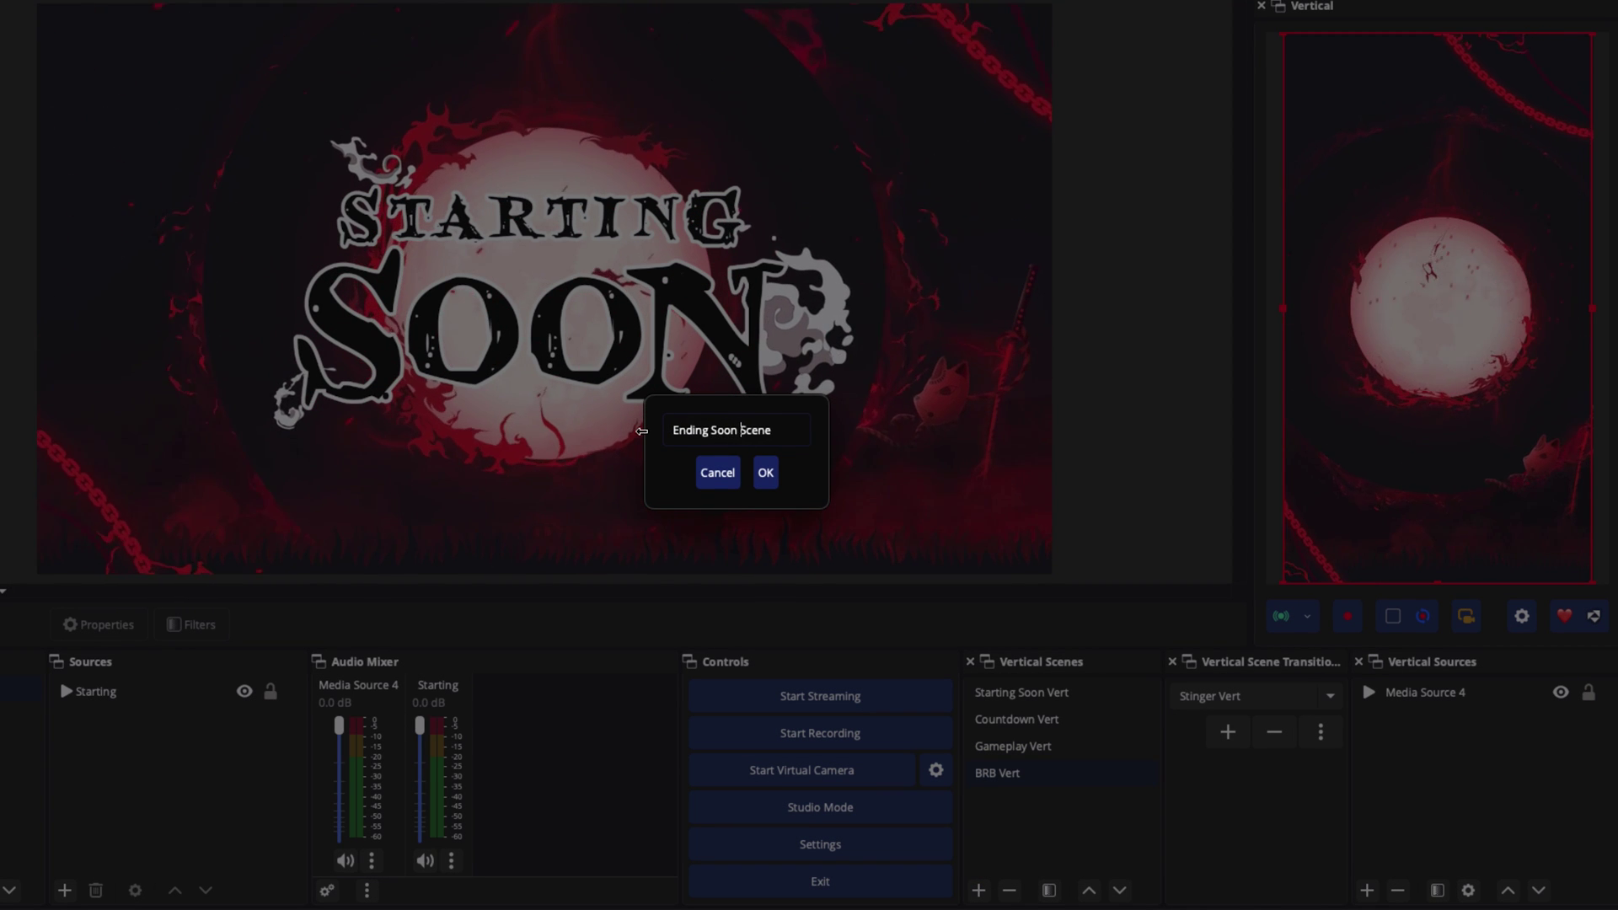
drag(777, 429, 738, 427)
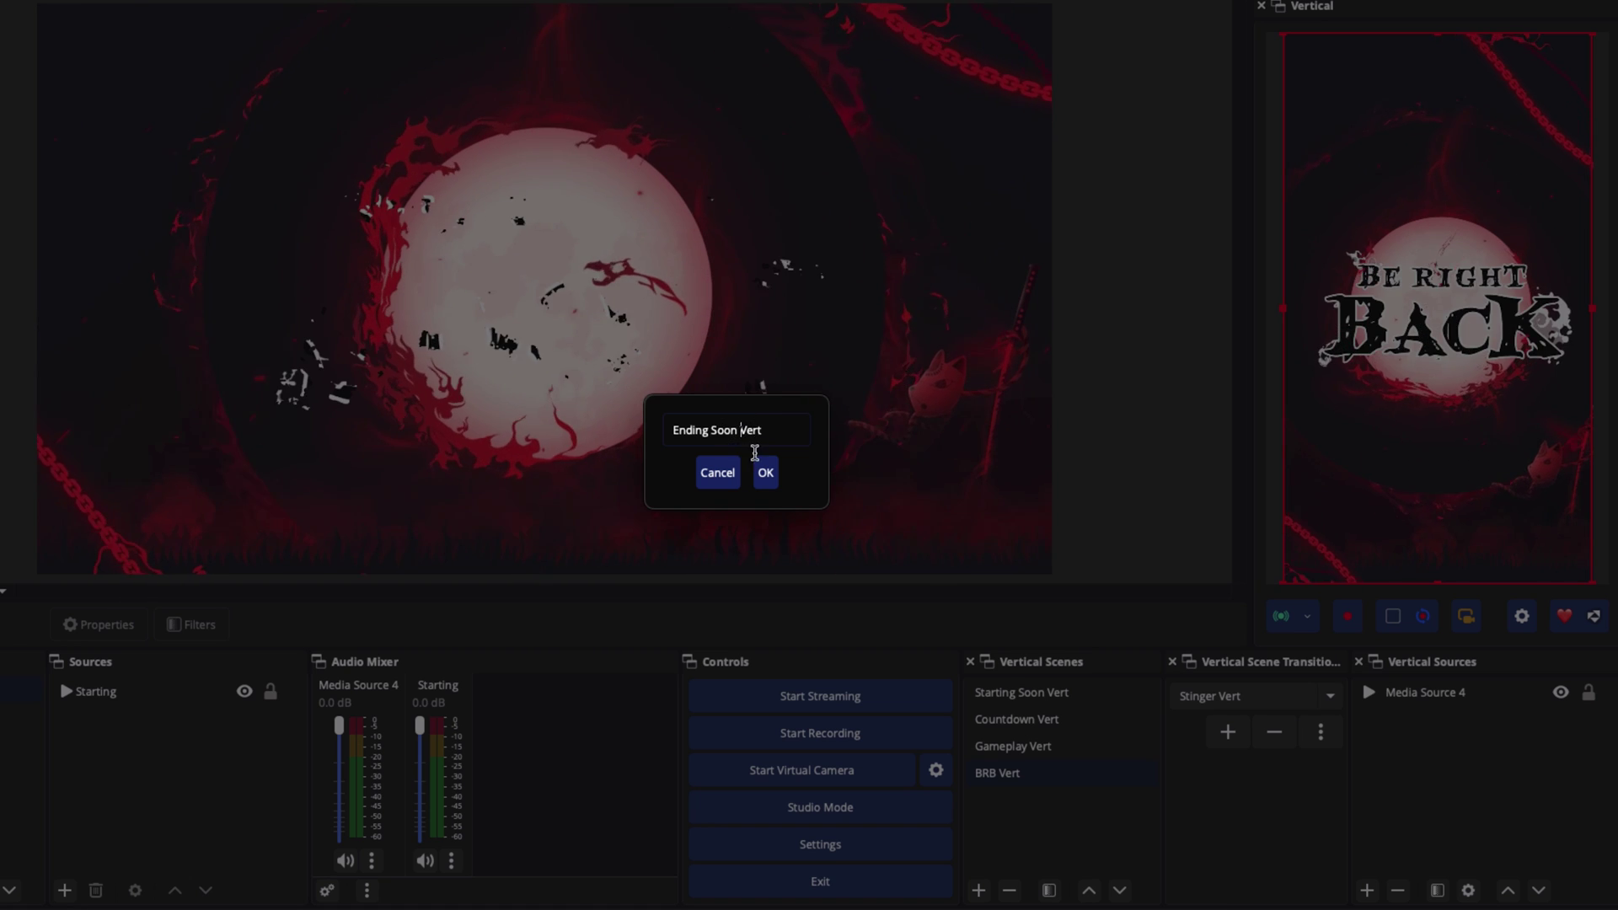
click(765, 472)
Add a new media source to Ending Soon Vert that loops Ending Soon.mp4 from the Animated folder
click(1367, 890)
mouse_move(1451, 706)
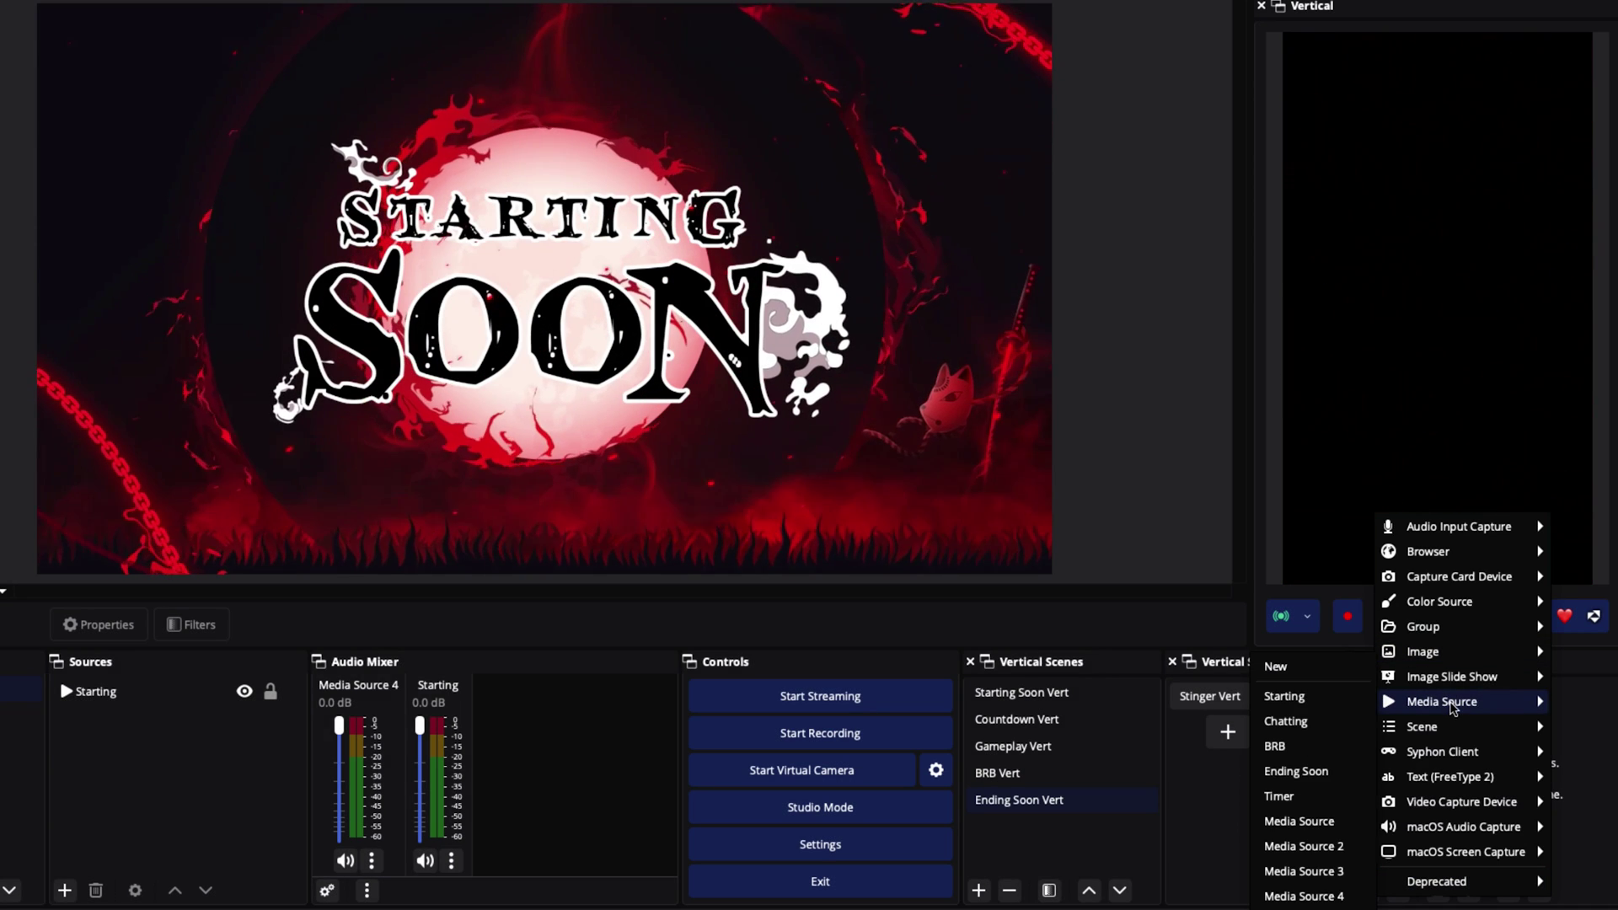
click(1306, 669)
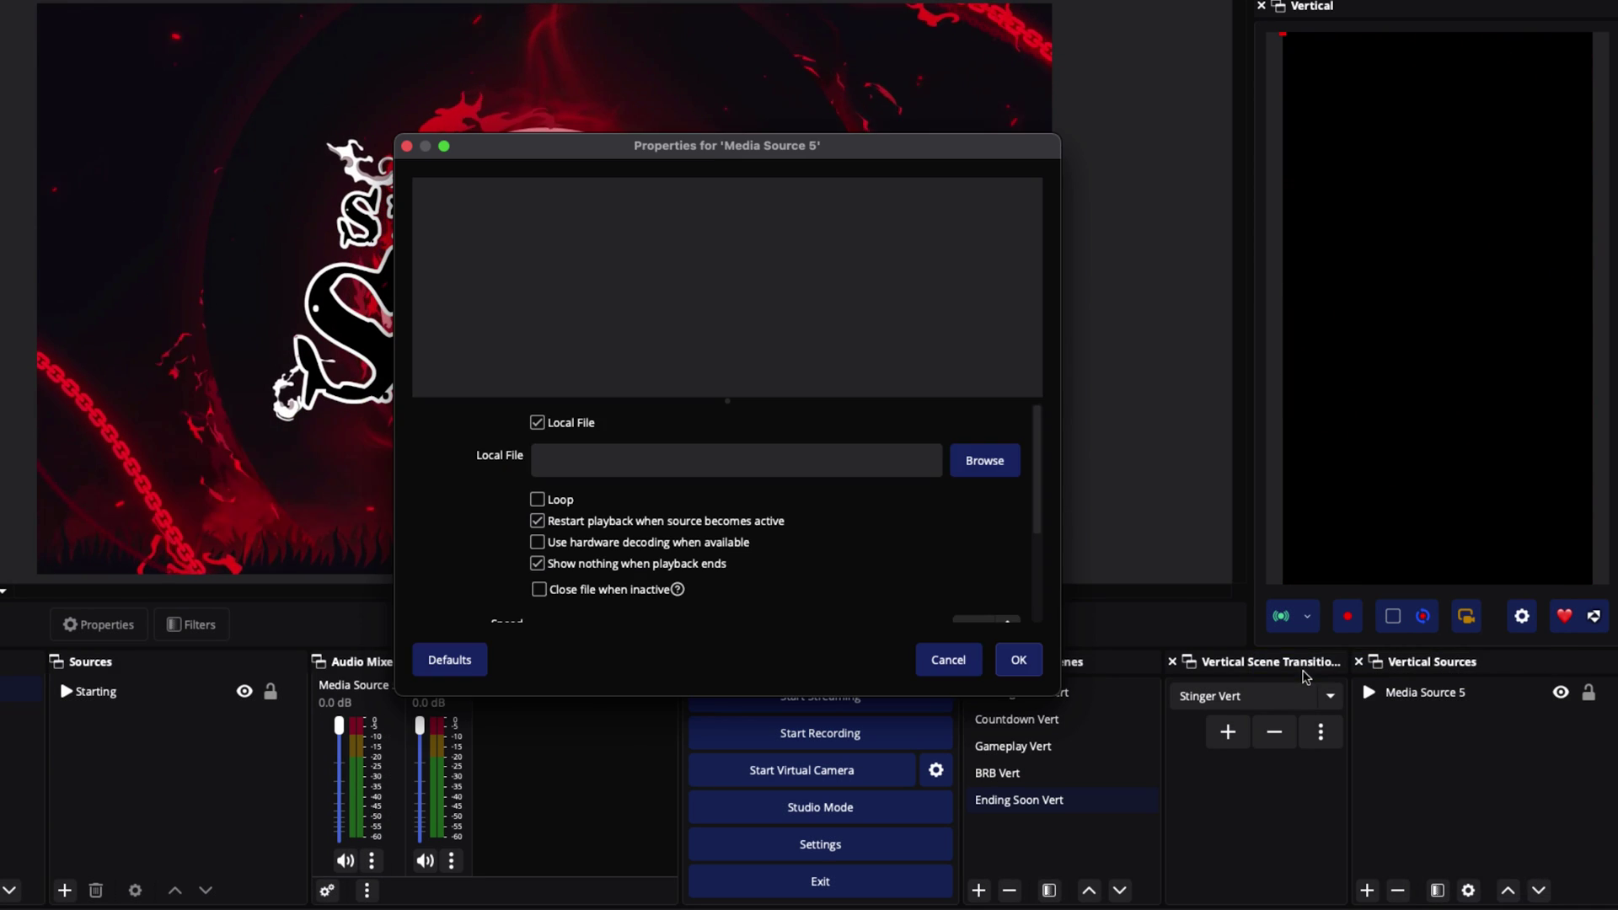
click(984, 459)
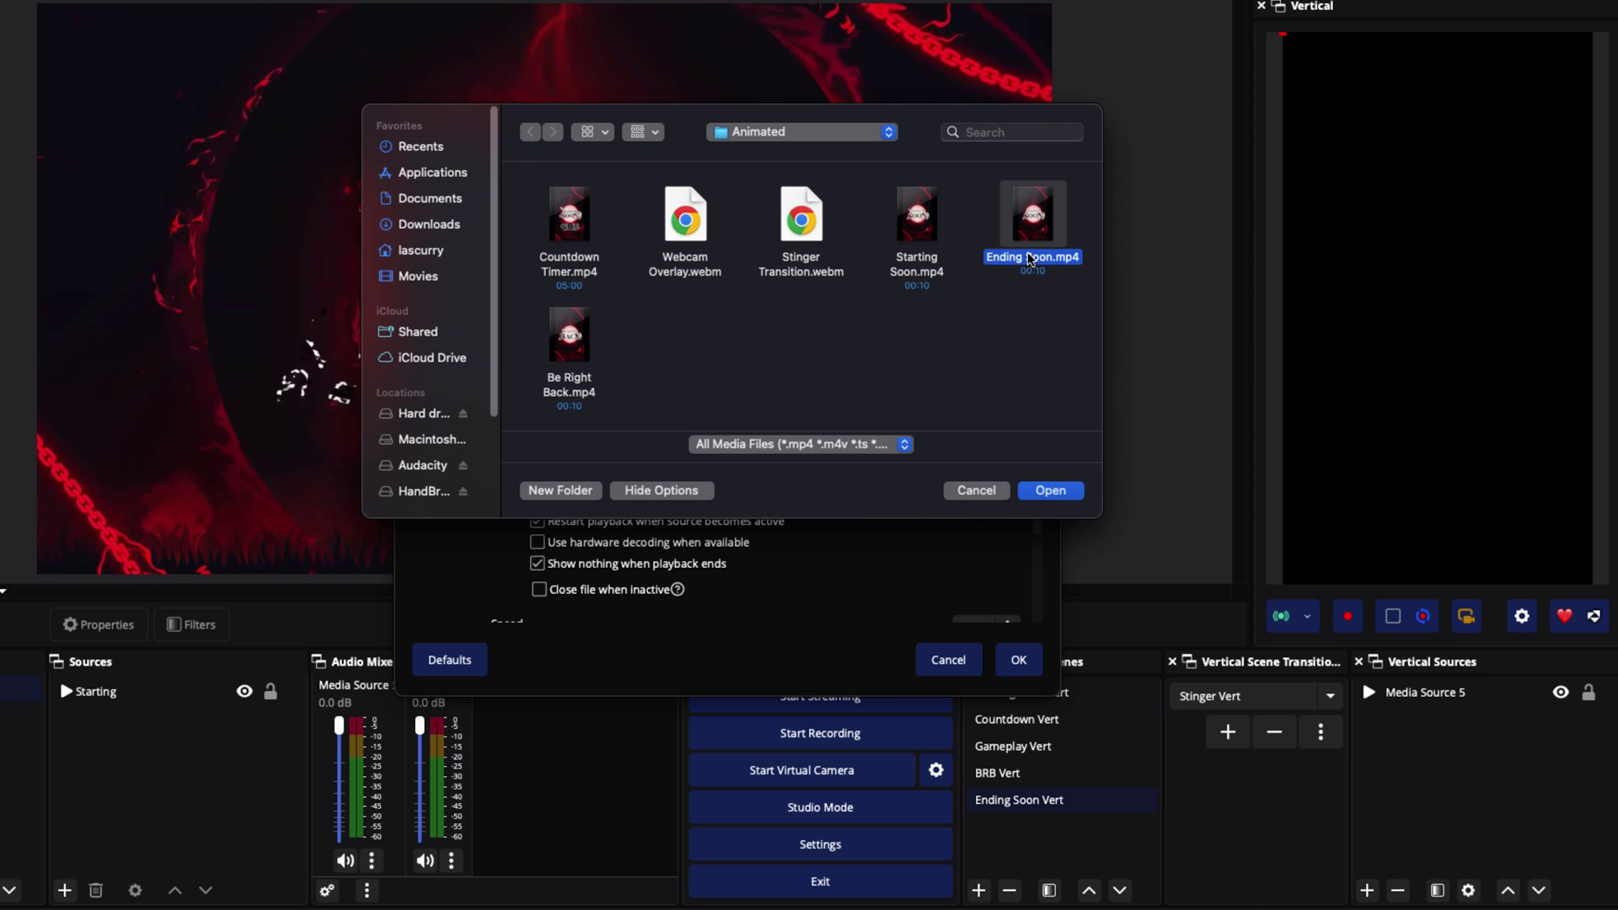
click(1049, 497)
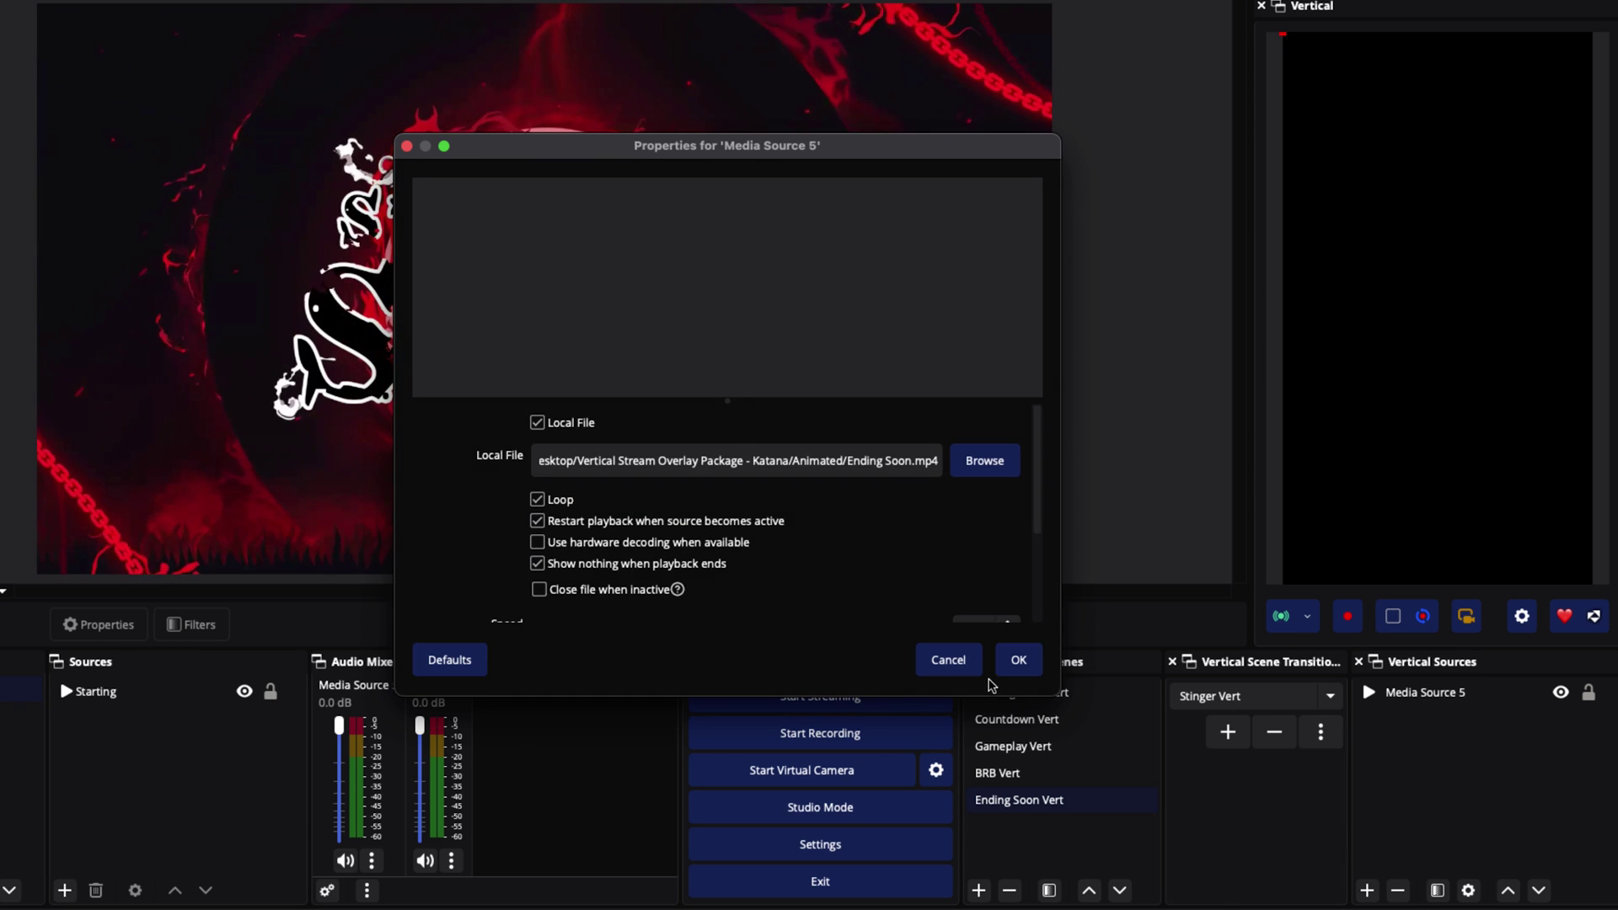
click(1018, 661)
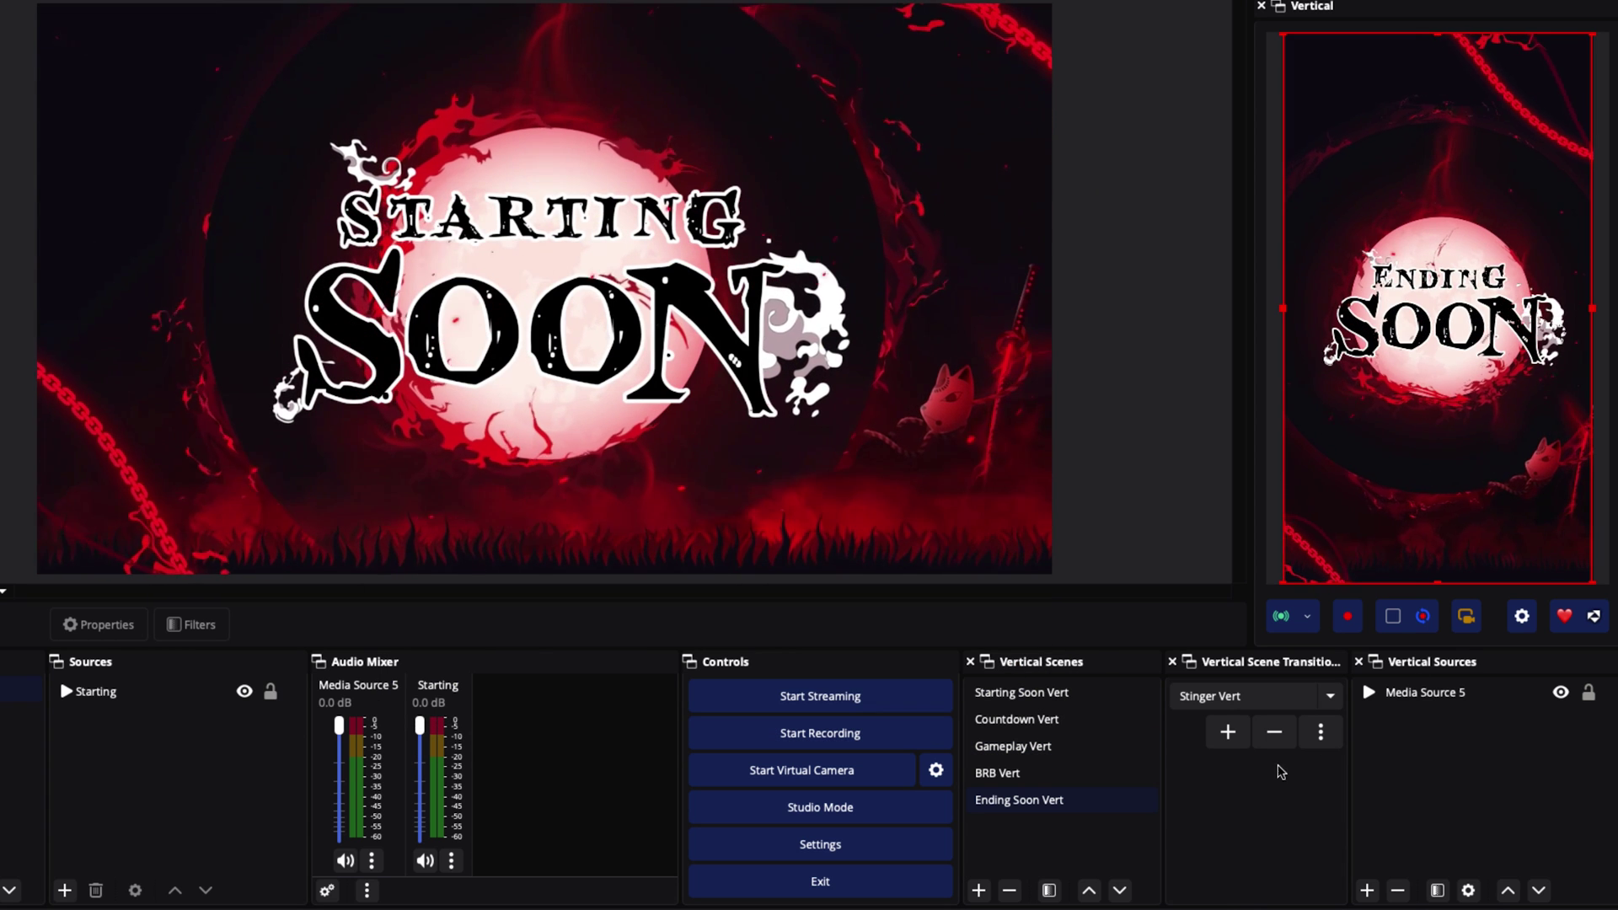
Link Starting Soon Vert to the main Starting Soon scene and Countdown Vert to the Countdown Timer scene
click(1043, 700)
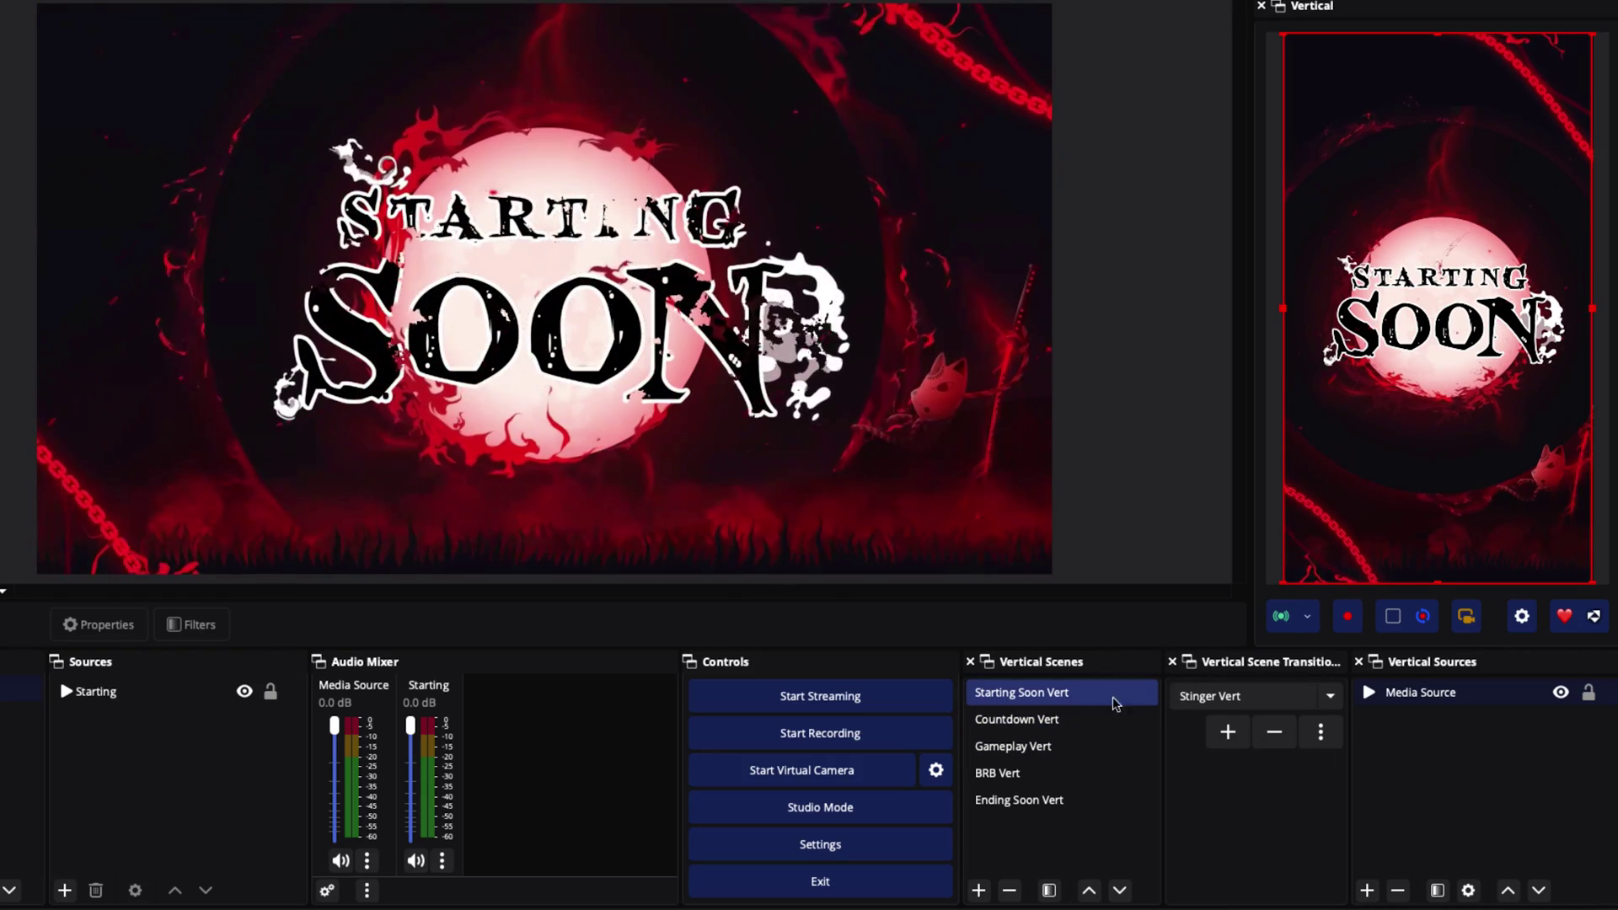
right_click(1086, 702)
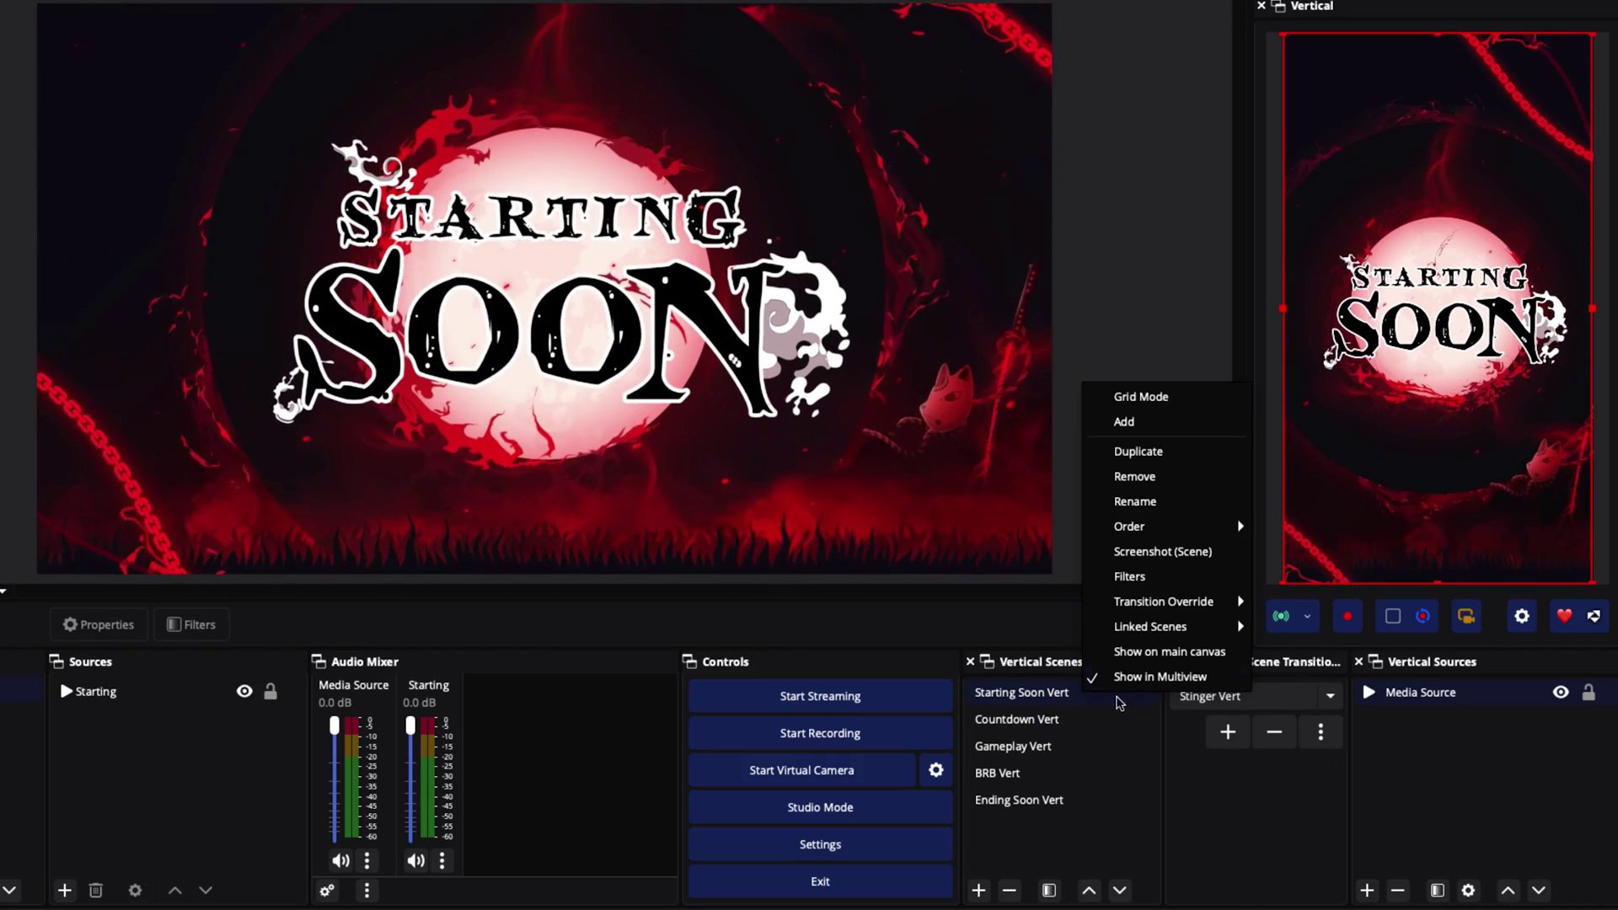
mouse_move(1148, 631)
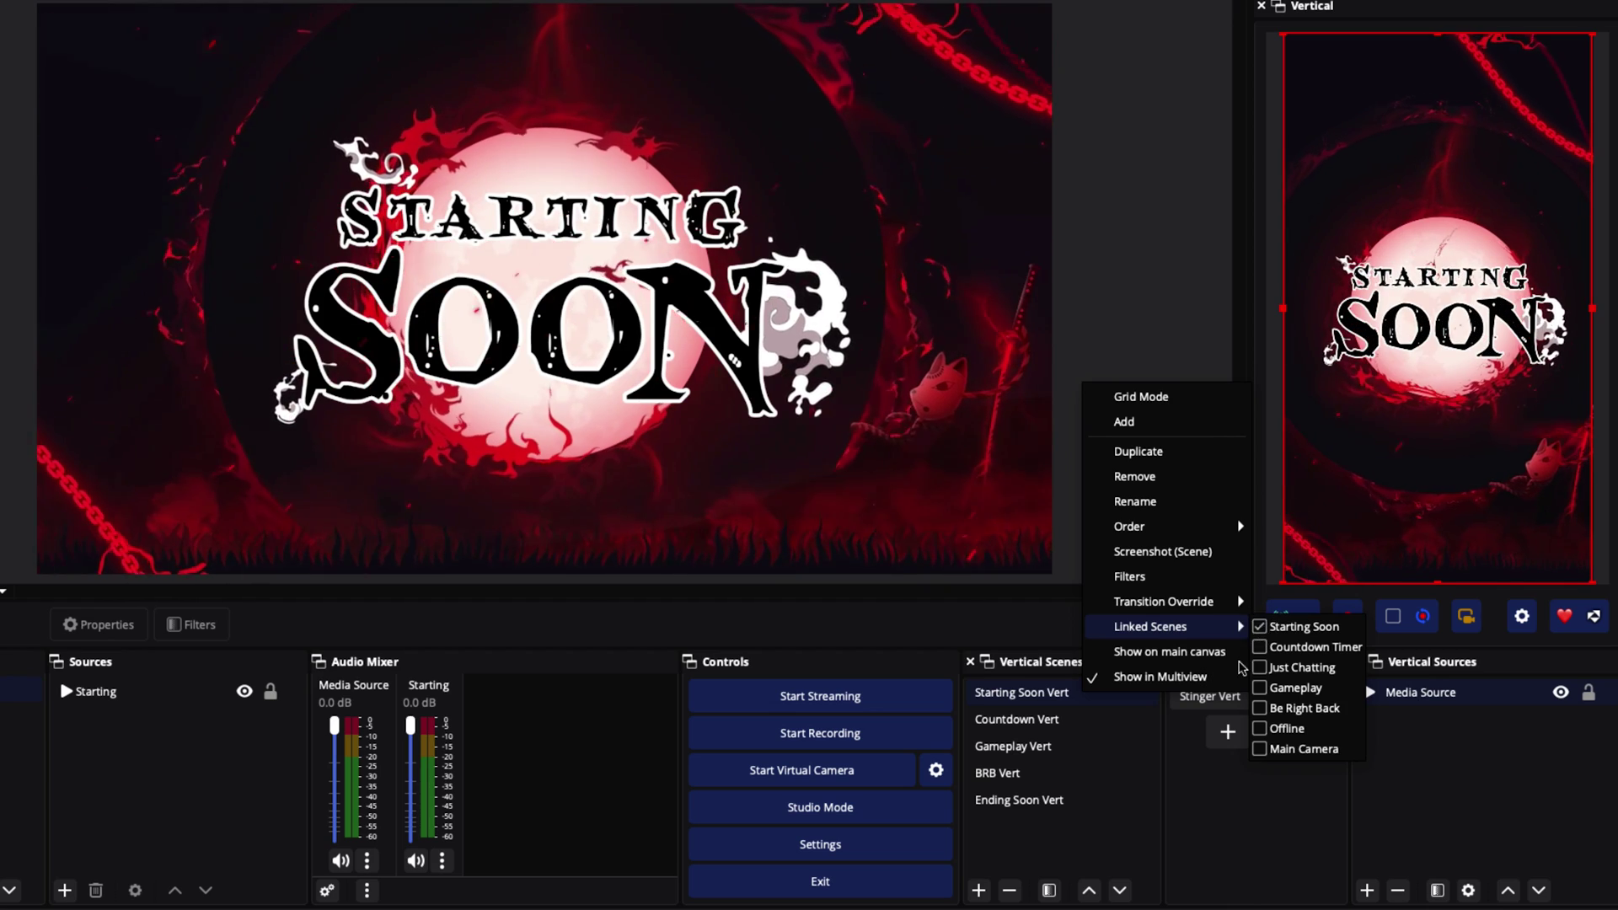
click(1150, 802)
right_click(1077, 720)
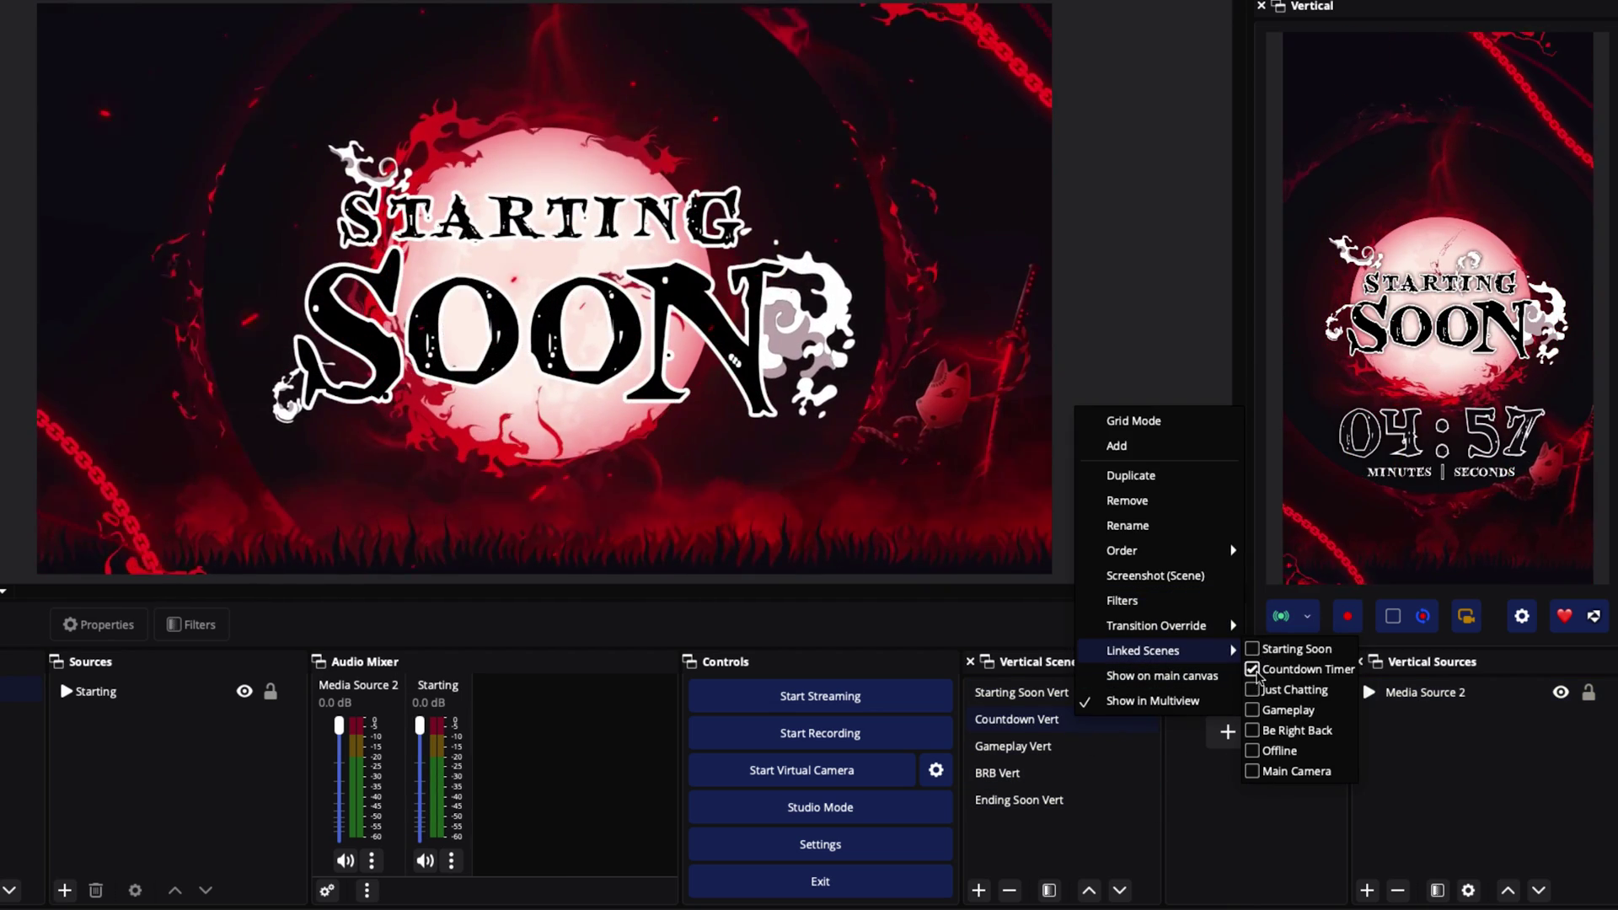
click(1151, 809)
Link Gameplay Vert to the main Gameplay scene and BRB Vert to the Be Right Back scene
right_click(1074, 747)
mouse_move(1155, 674)
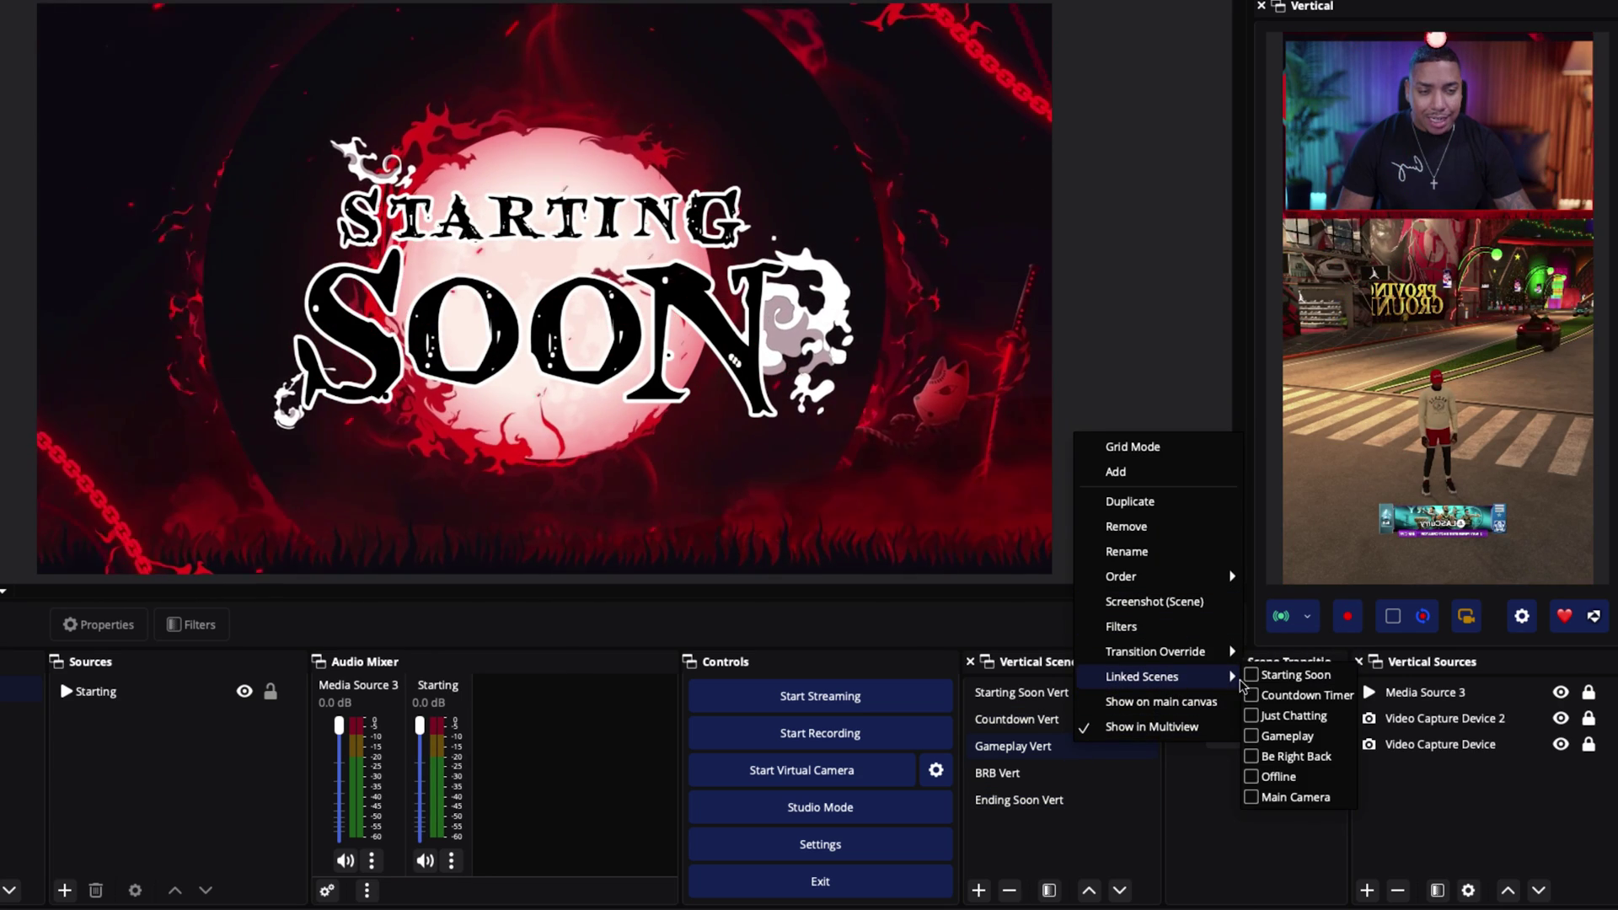
click(1097, 775)
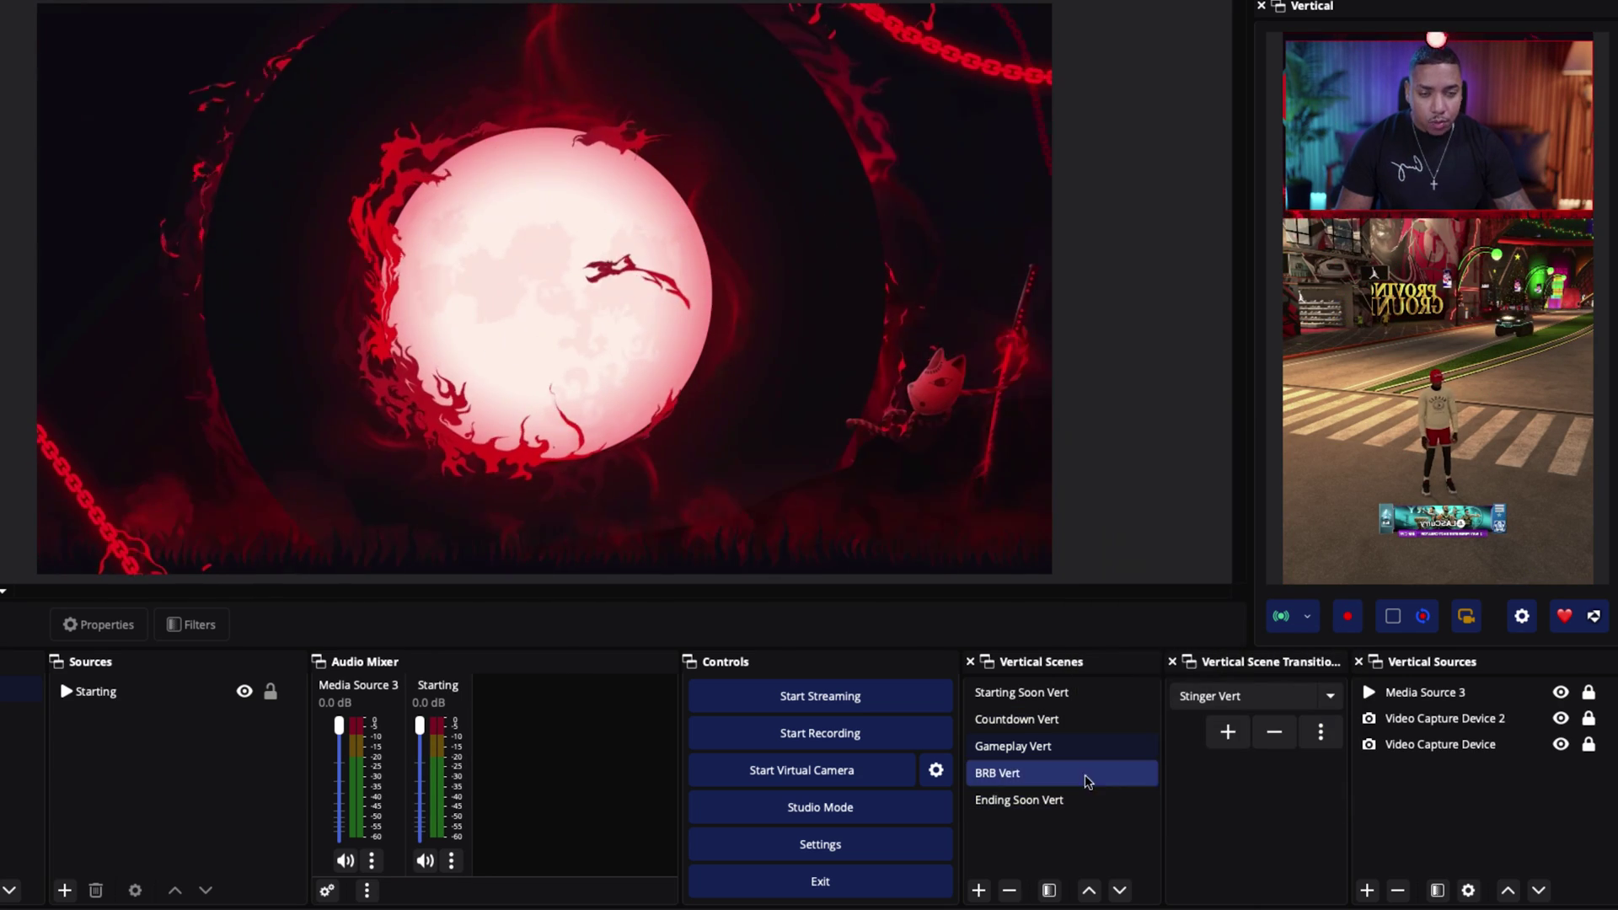
right_click(1087, 772)
mouse_move(1211, 713)
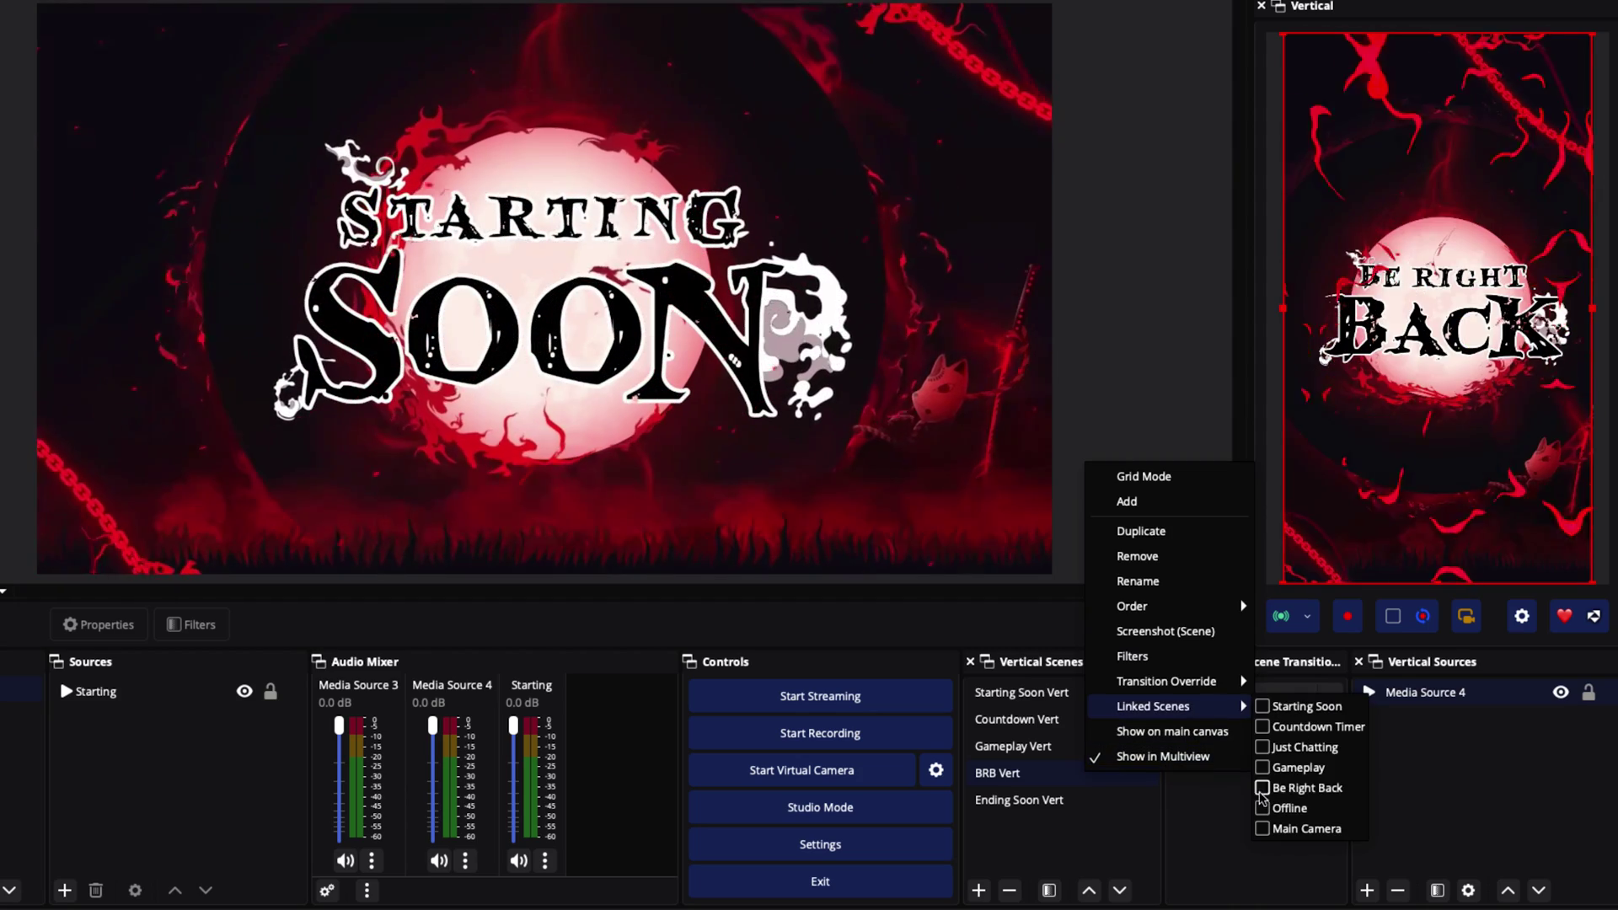
Link Ending Soon Vert to the main Offline scene
click(1114, 800)
right_click(1105, 798)
mouse_move(1182, 735)
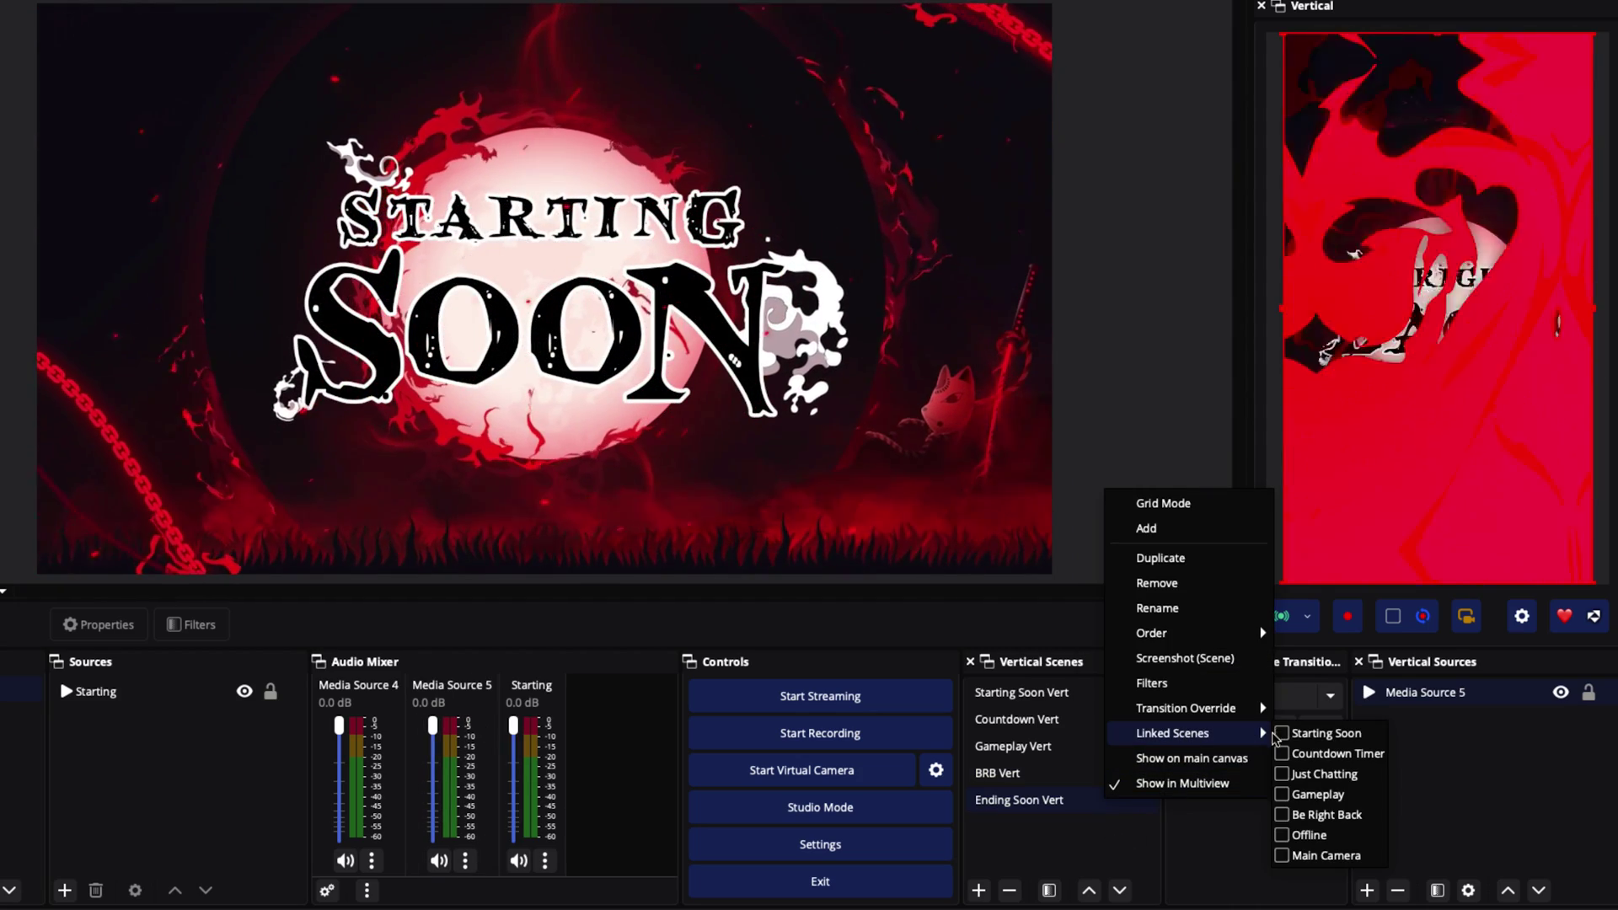
click(1282, 834)
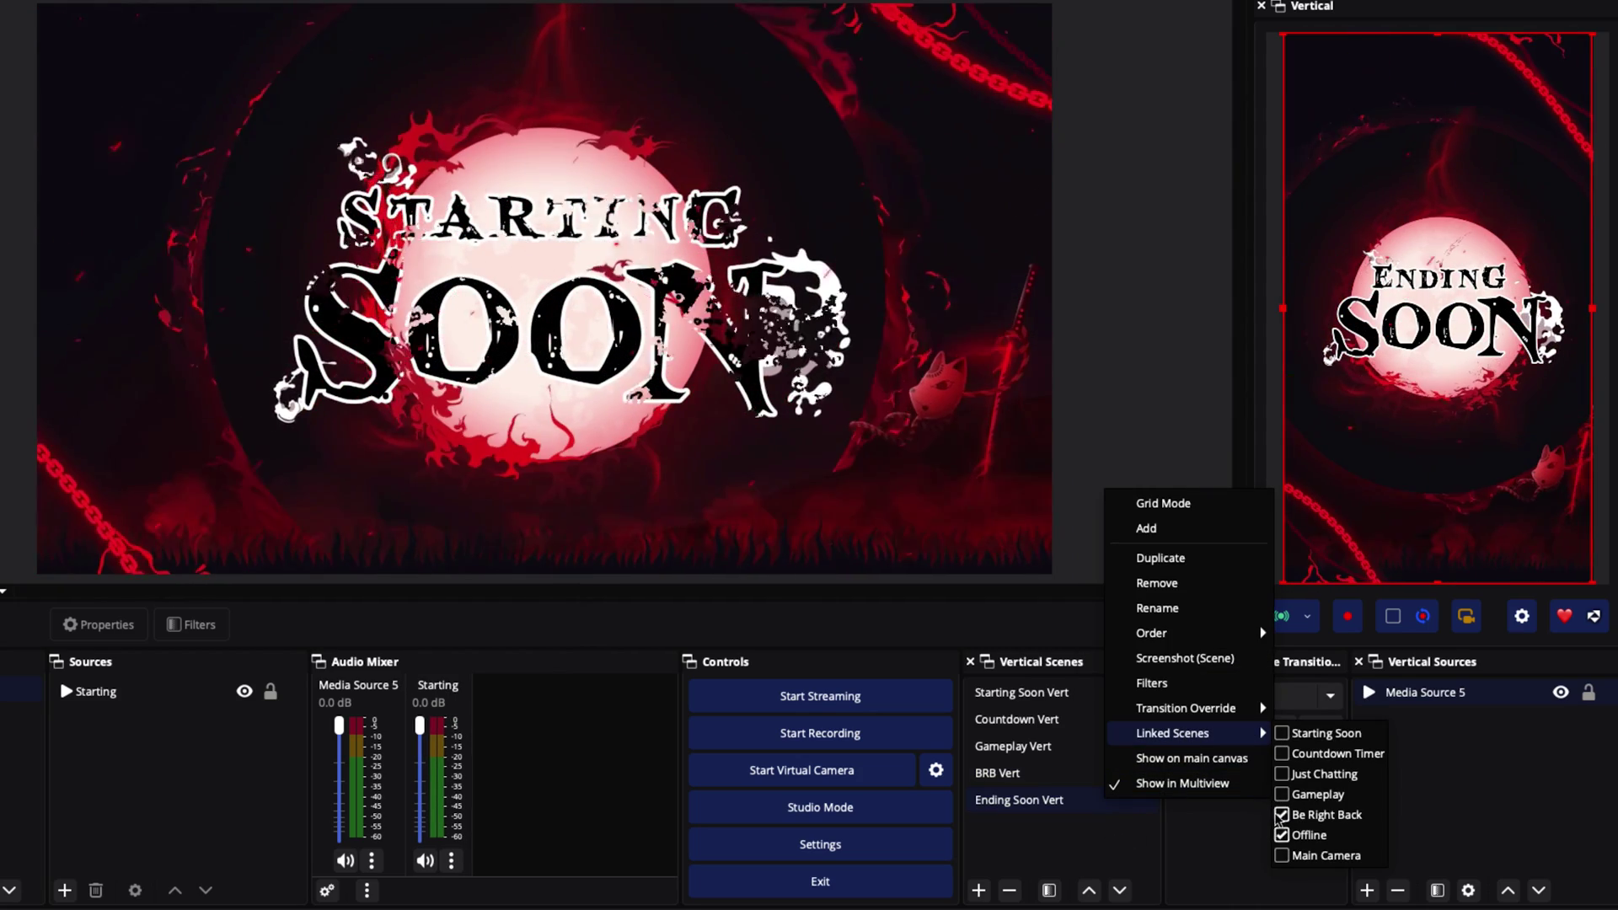
click(1022, 845)
click(1066, 776)
Test the scene links by switching the main canvas to Countdown Timer, Just Chatting and Gameplay in turn
click(16, 716)
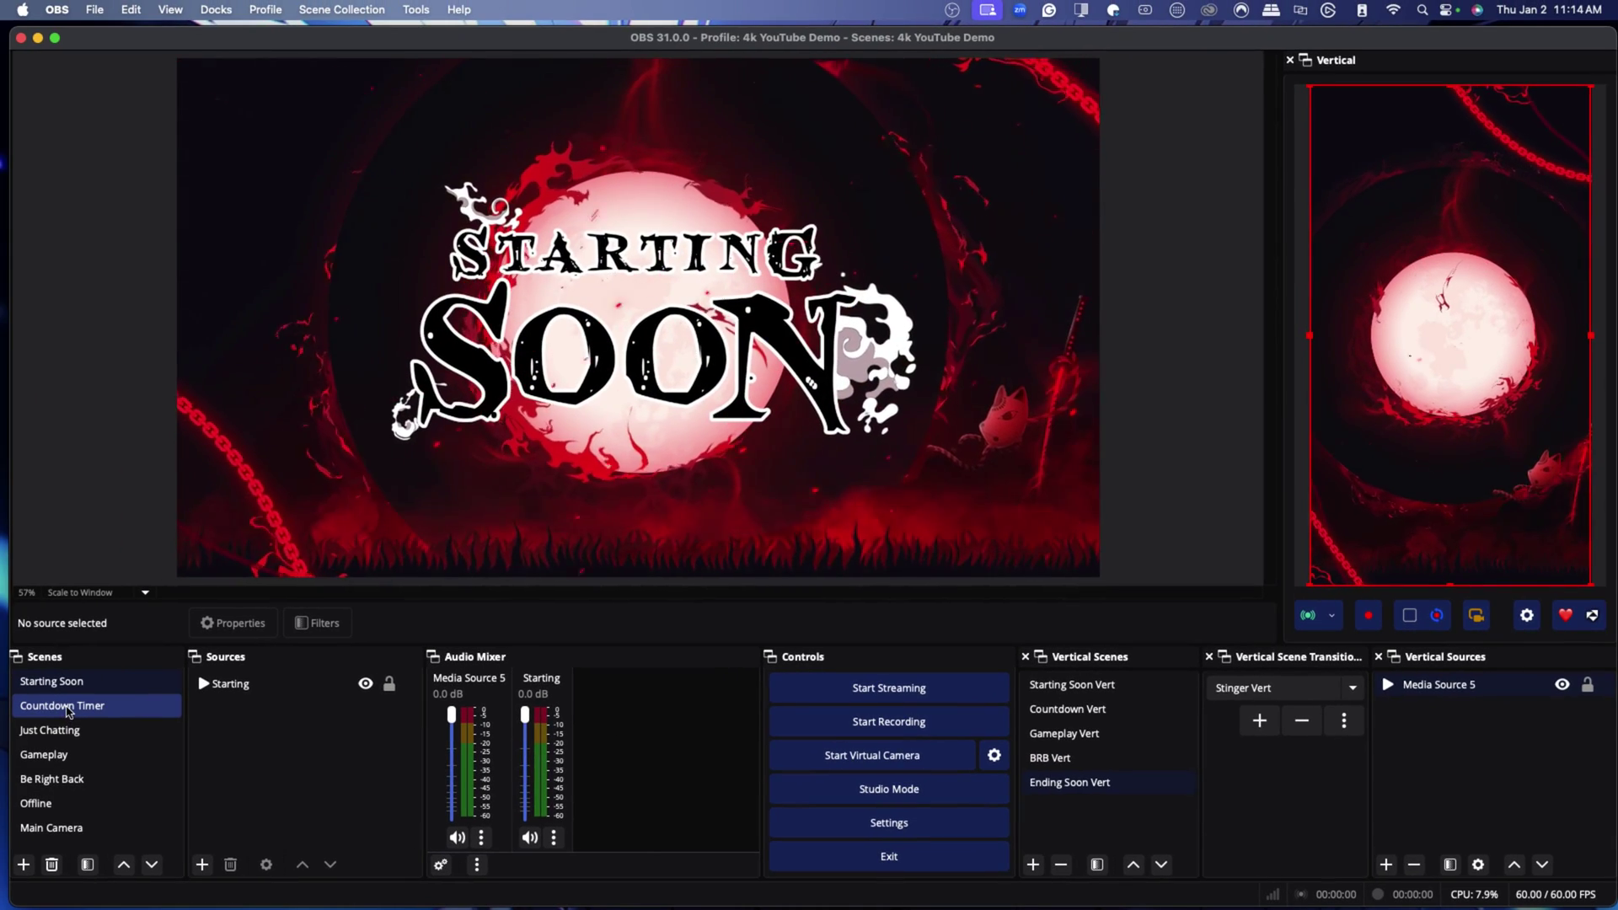
click(70, 713)
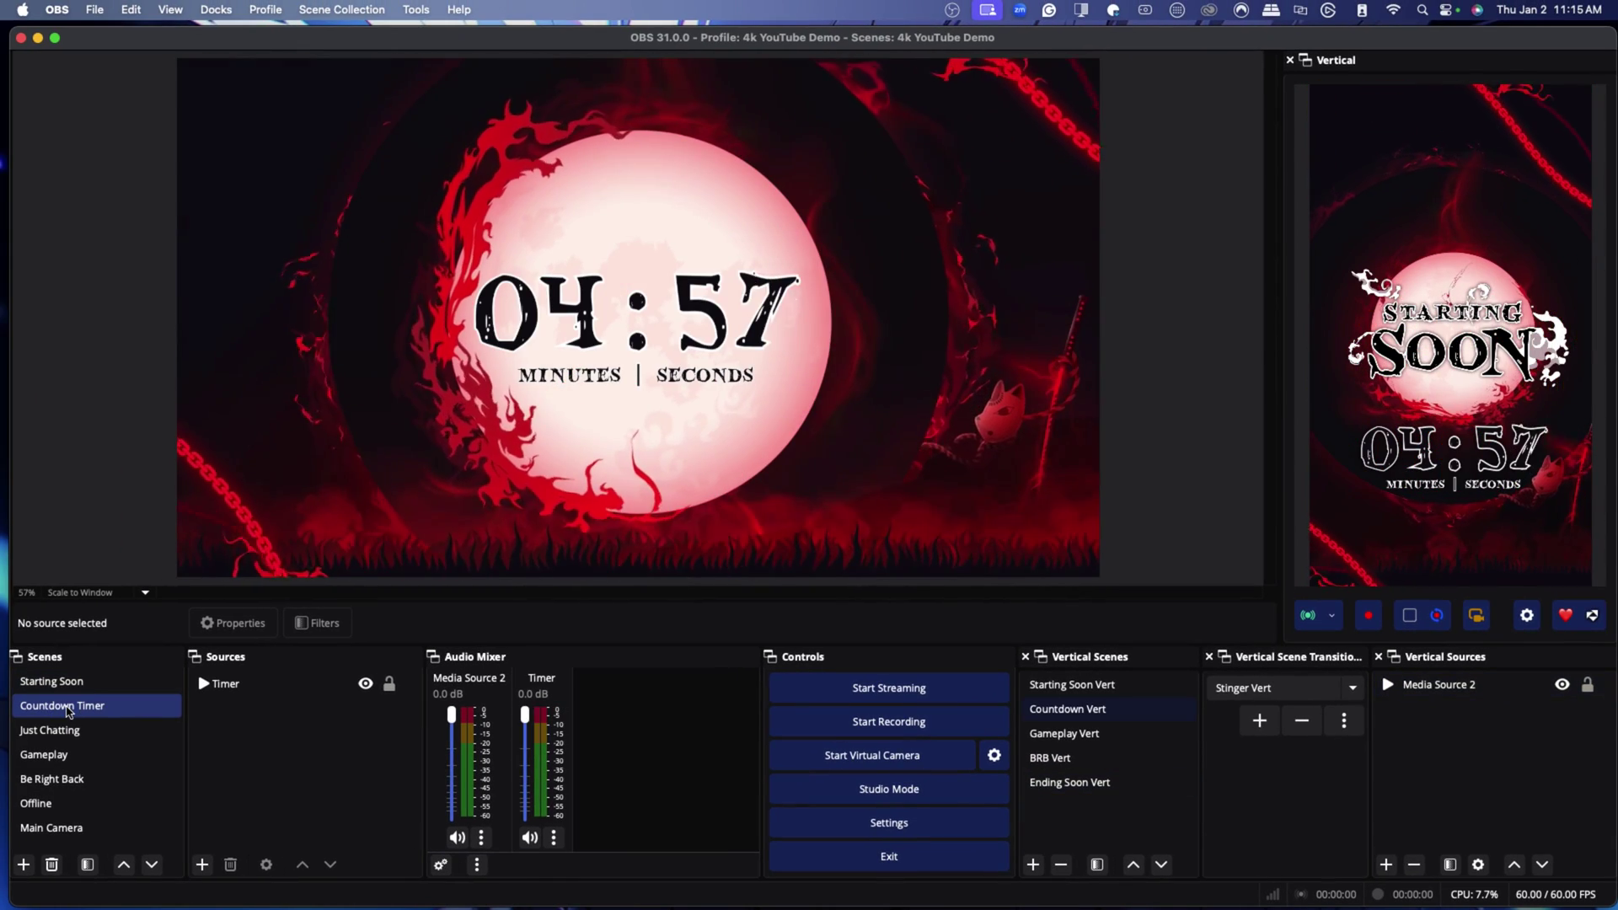
click(66, 730)
click(64, 757)
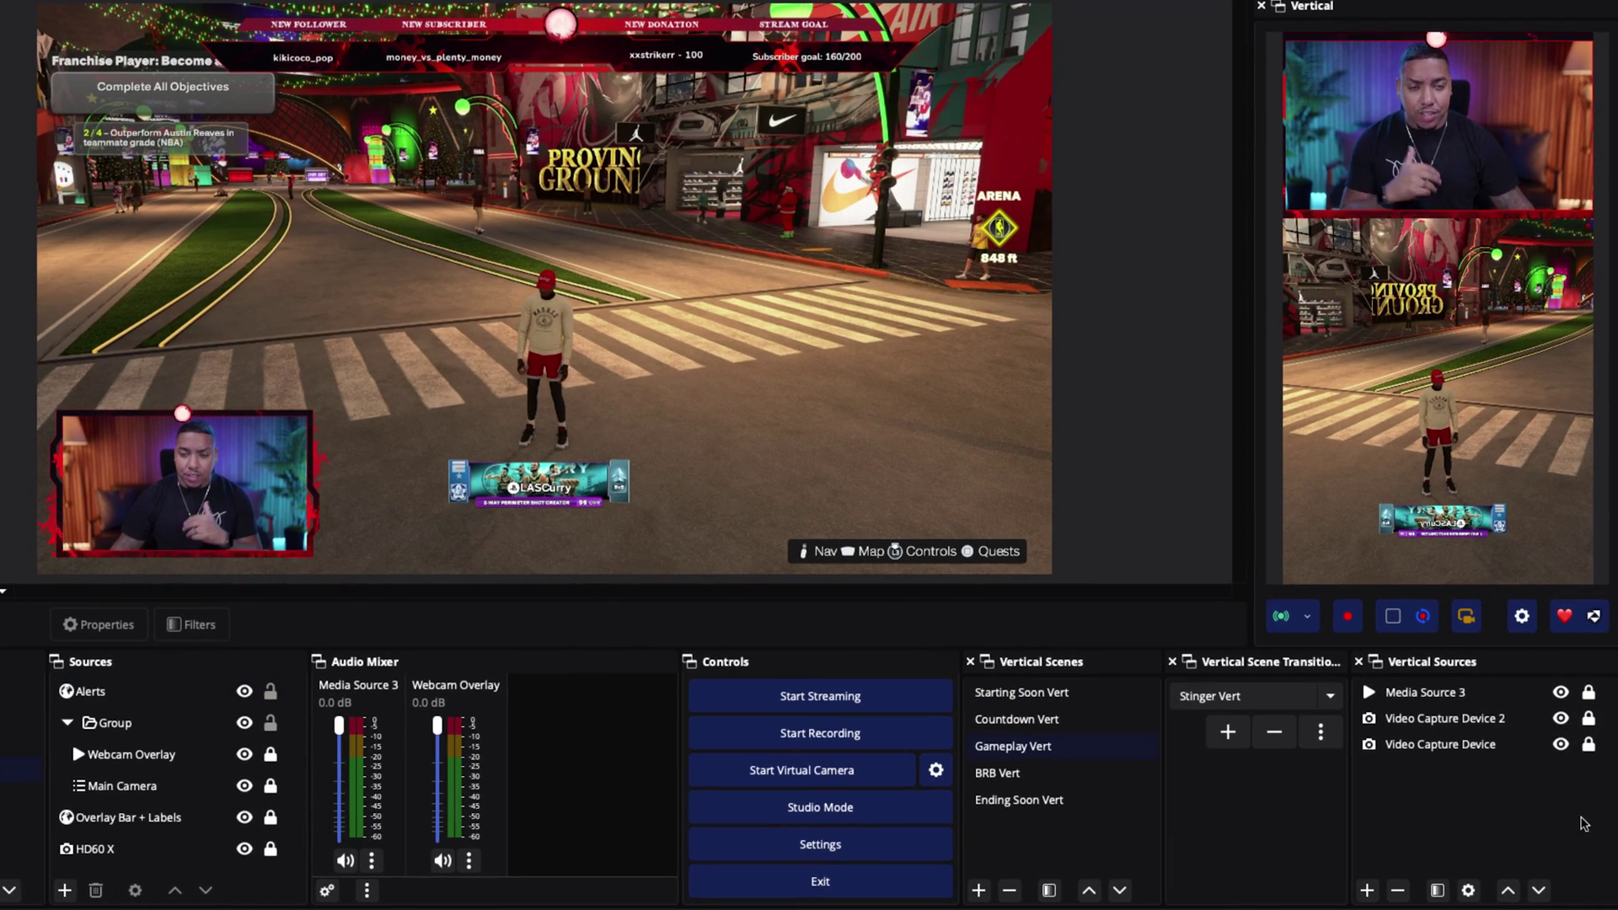
Create a new vertical scene named "Just Chatting Vert"
click(976, 890)
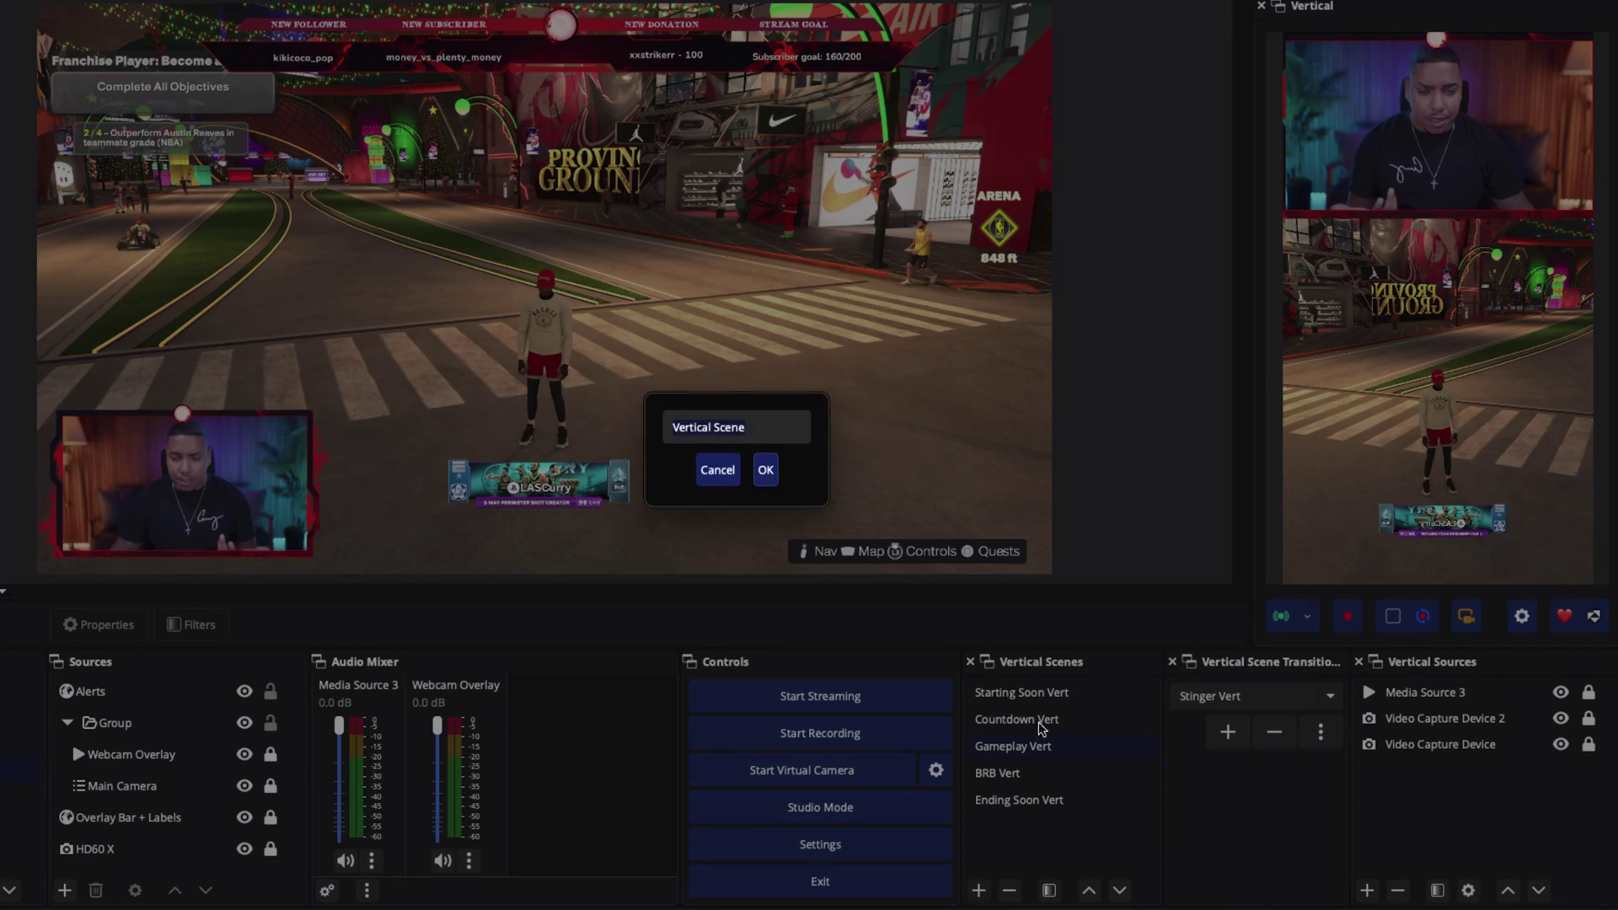
click(668, 428)
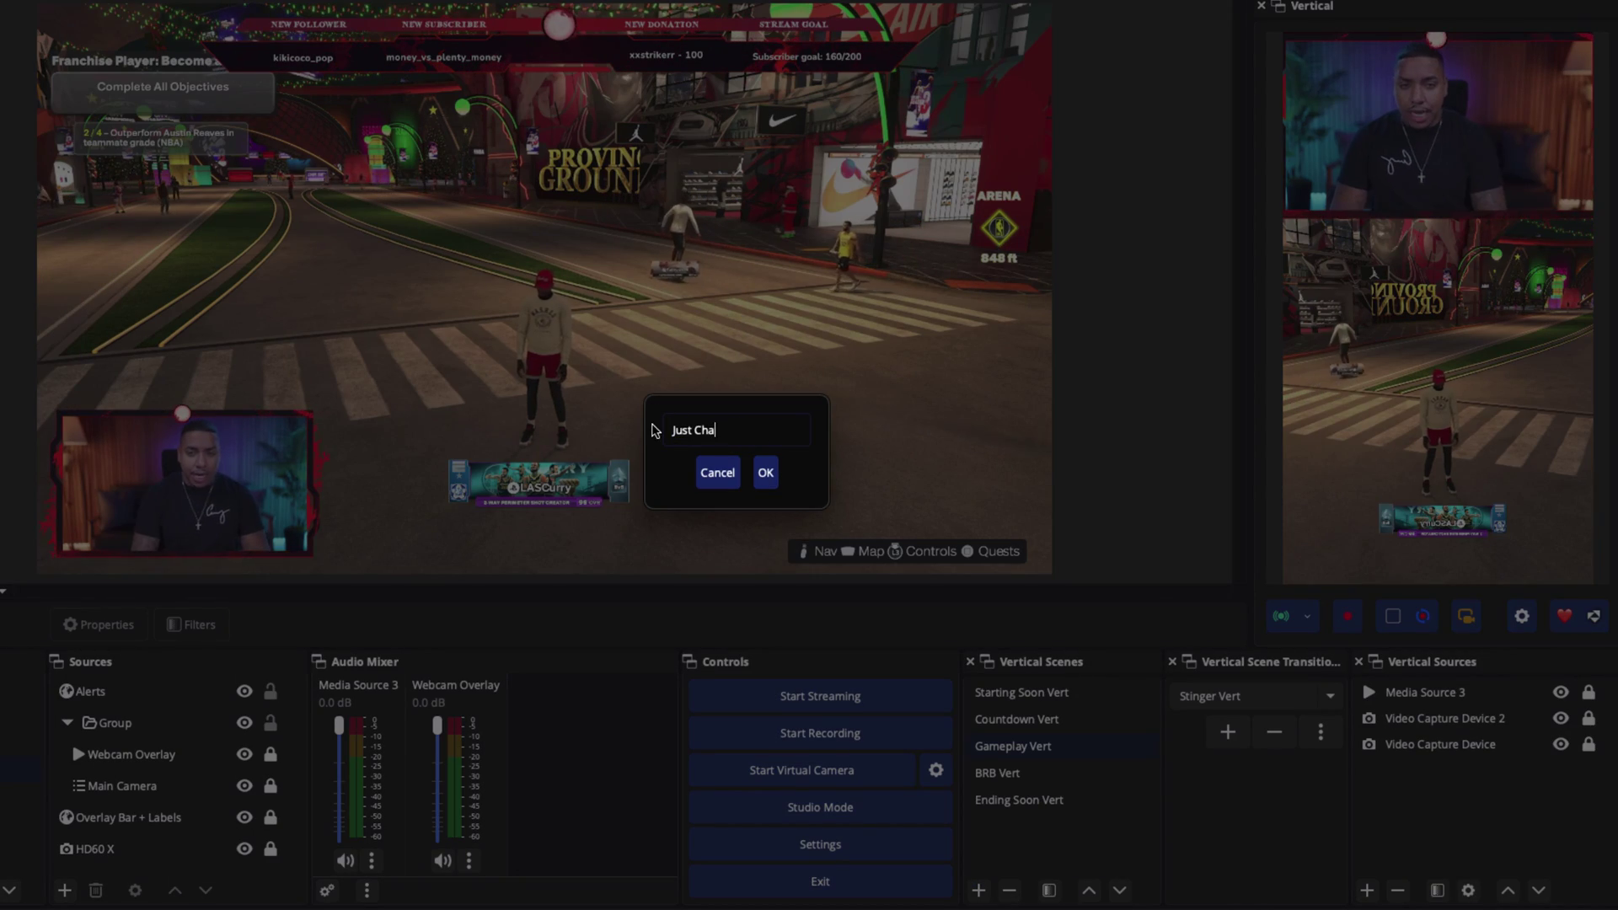
key(Return)
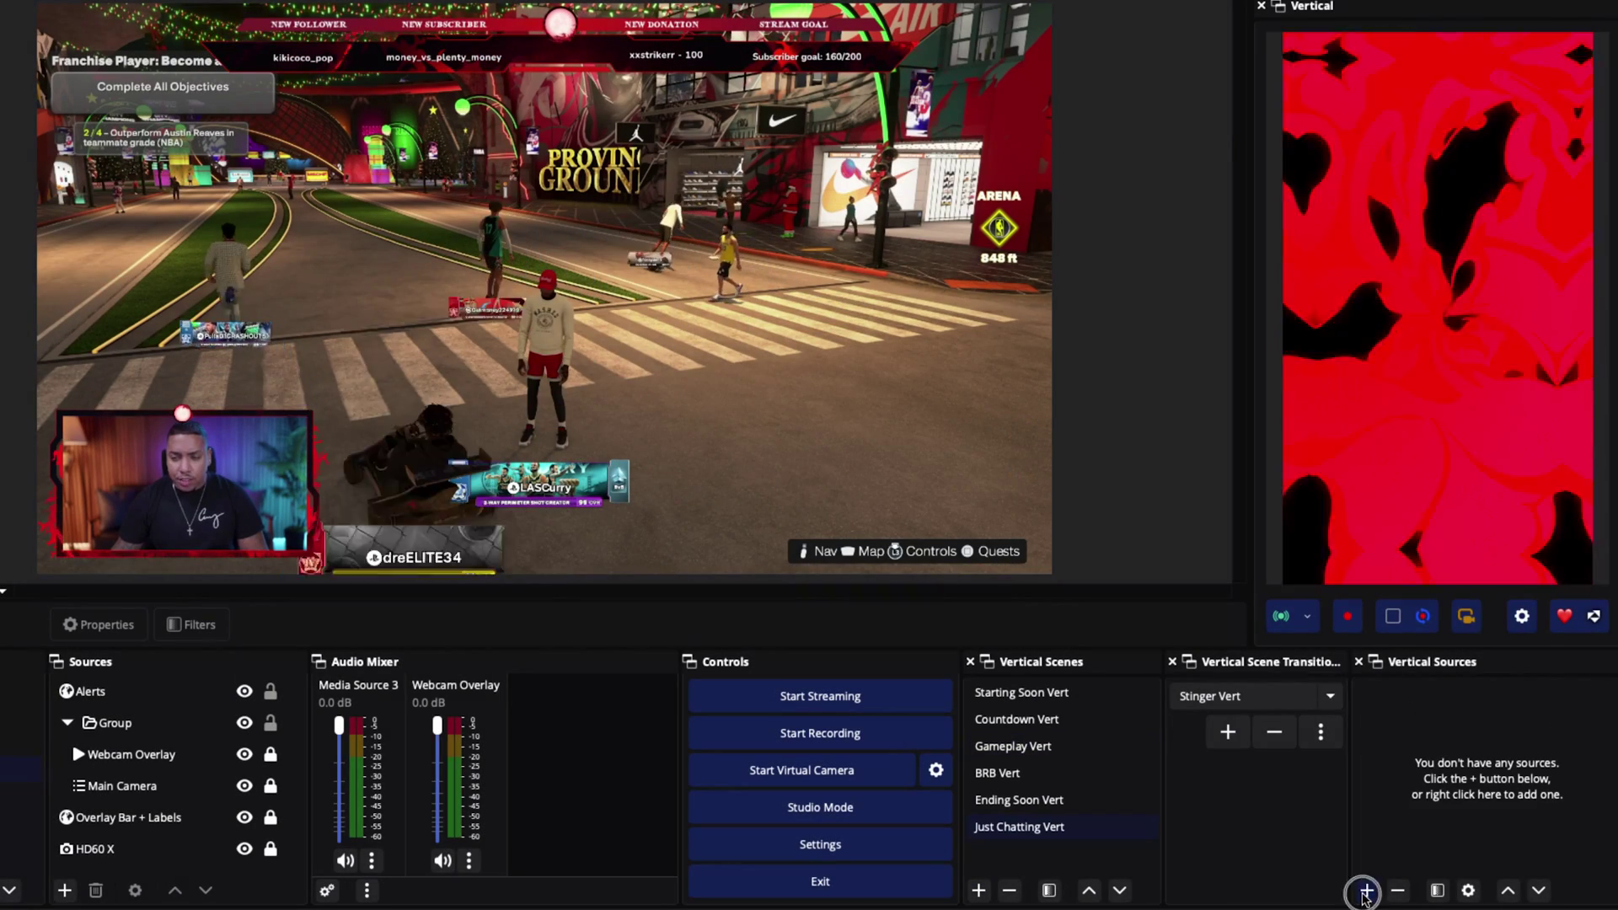
Add the existing Just Chatting scene as a source in Just Chatting Vert
click(1367, 890)
mouse_move(1450, 727)
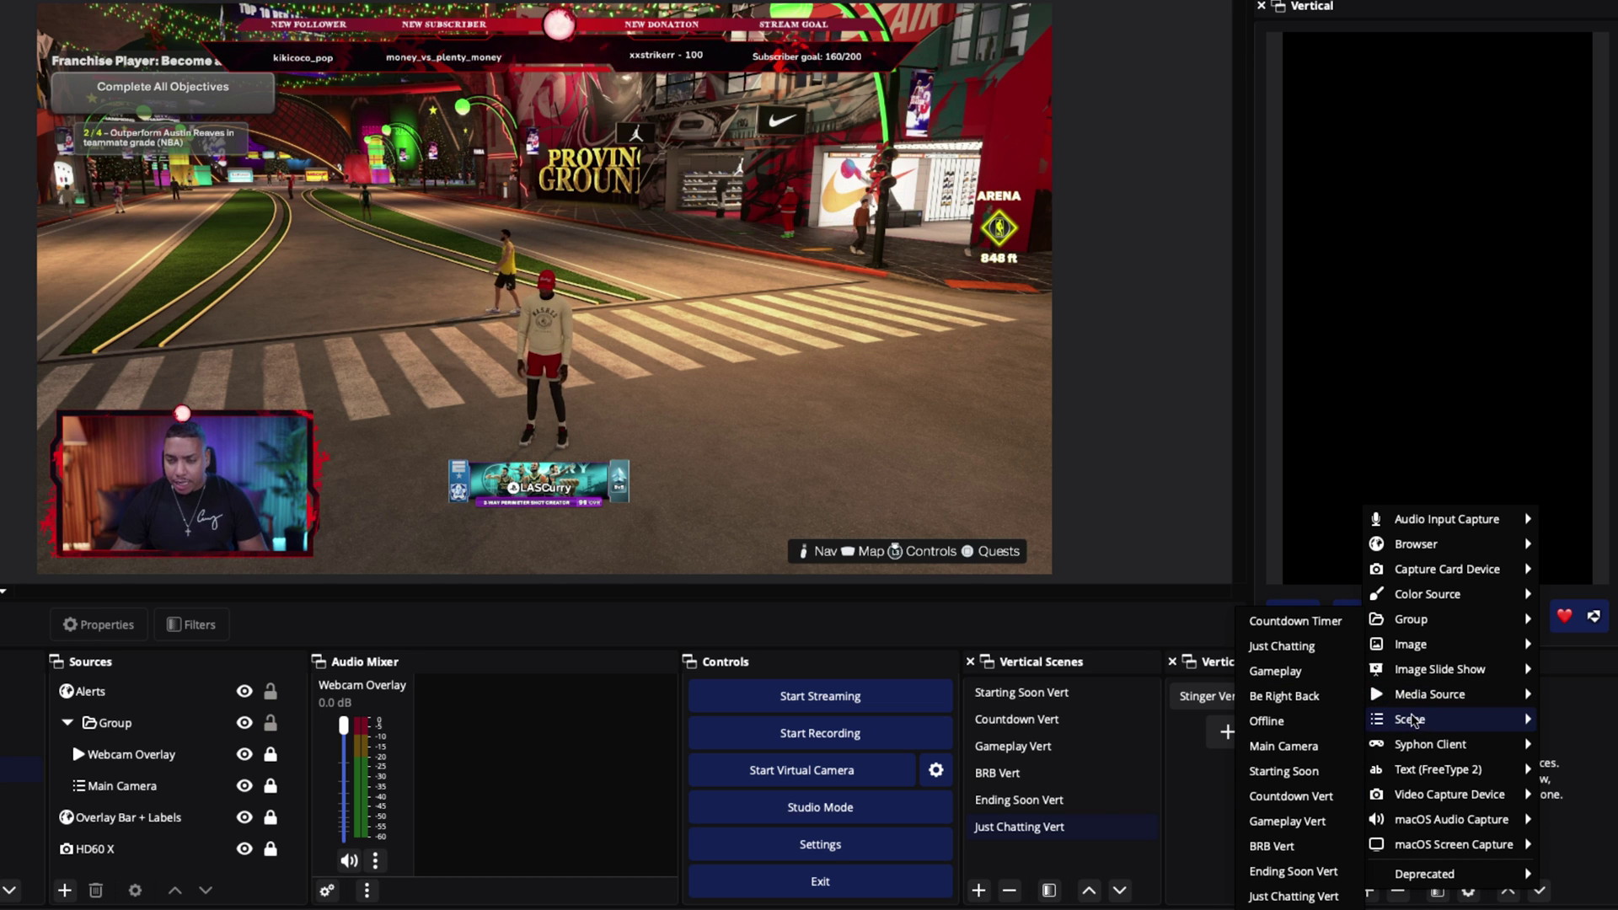
mouse_move(1423, 702)
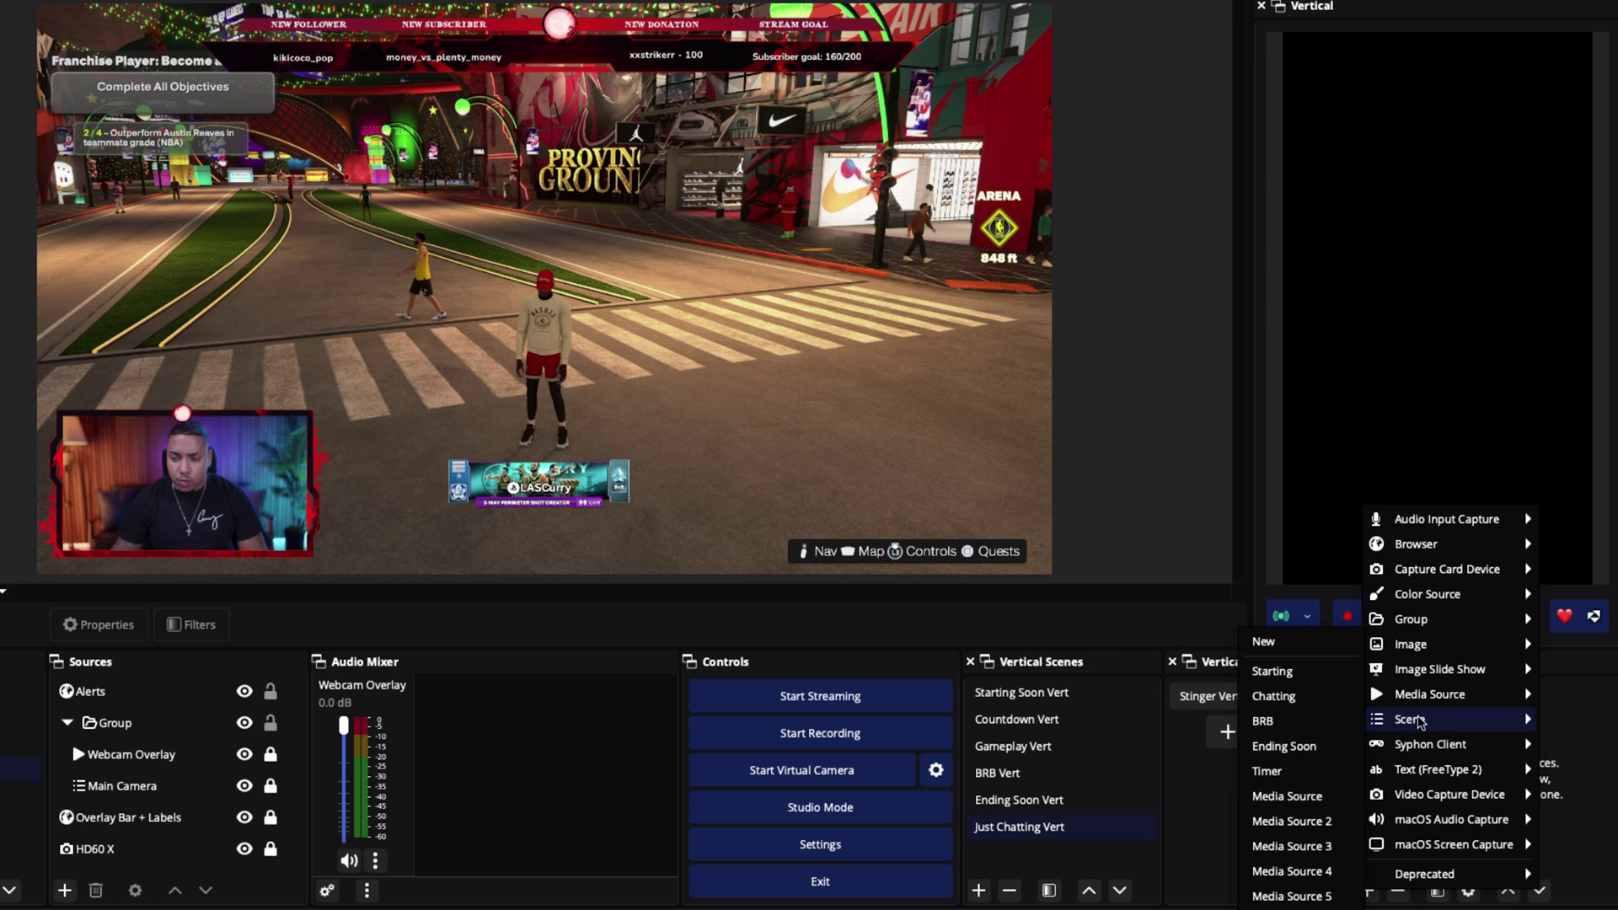
mouse_move(1379, 725)
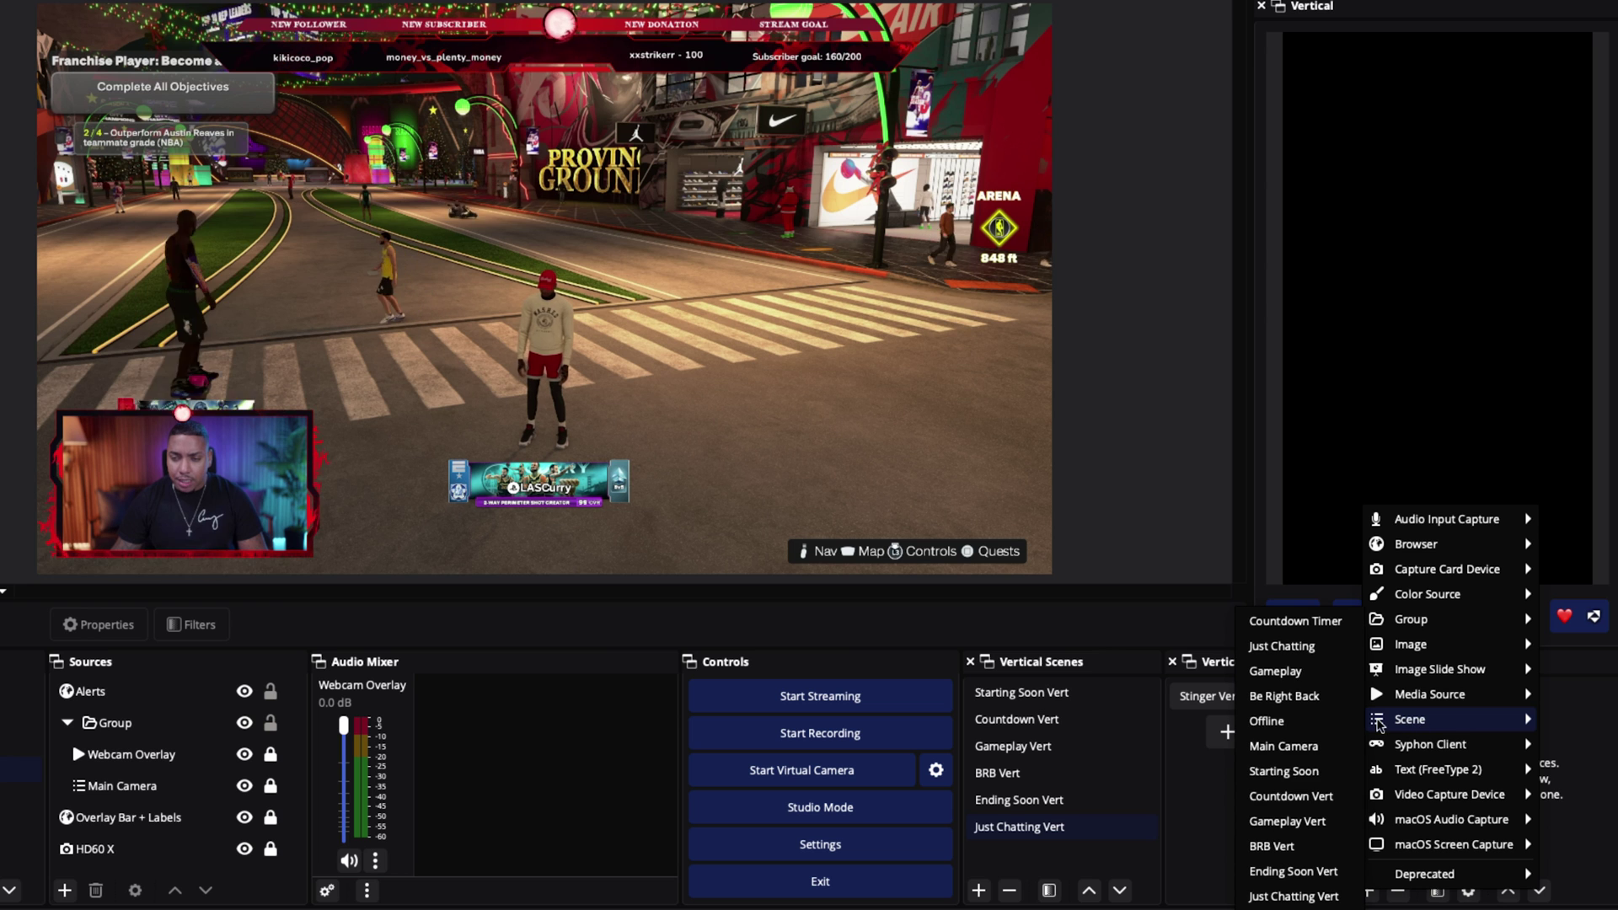
click(1282, 645)
Enlarge and reposition the Just Chatting source so the camera image fills the whole vertical canvas
drag(1544, 321, 1551, 472)
drag(1551, 72, 1531, 1)
drag(1479, 124, 1509, 133)
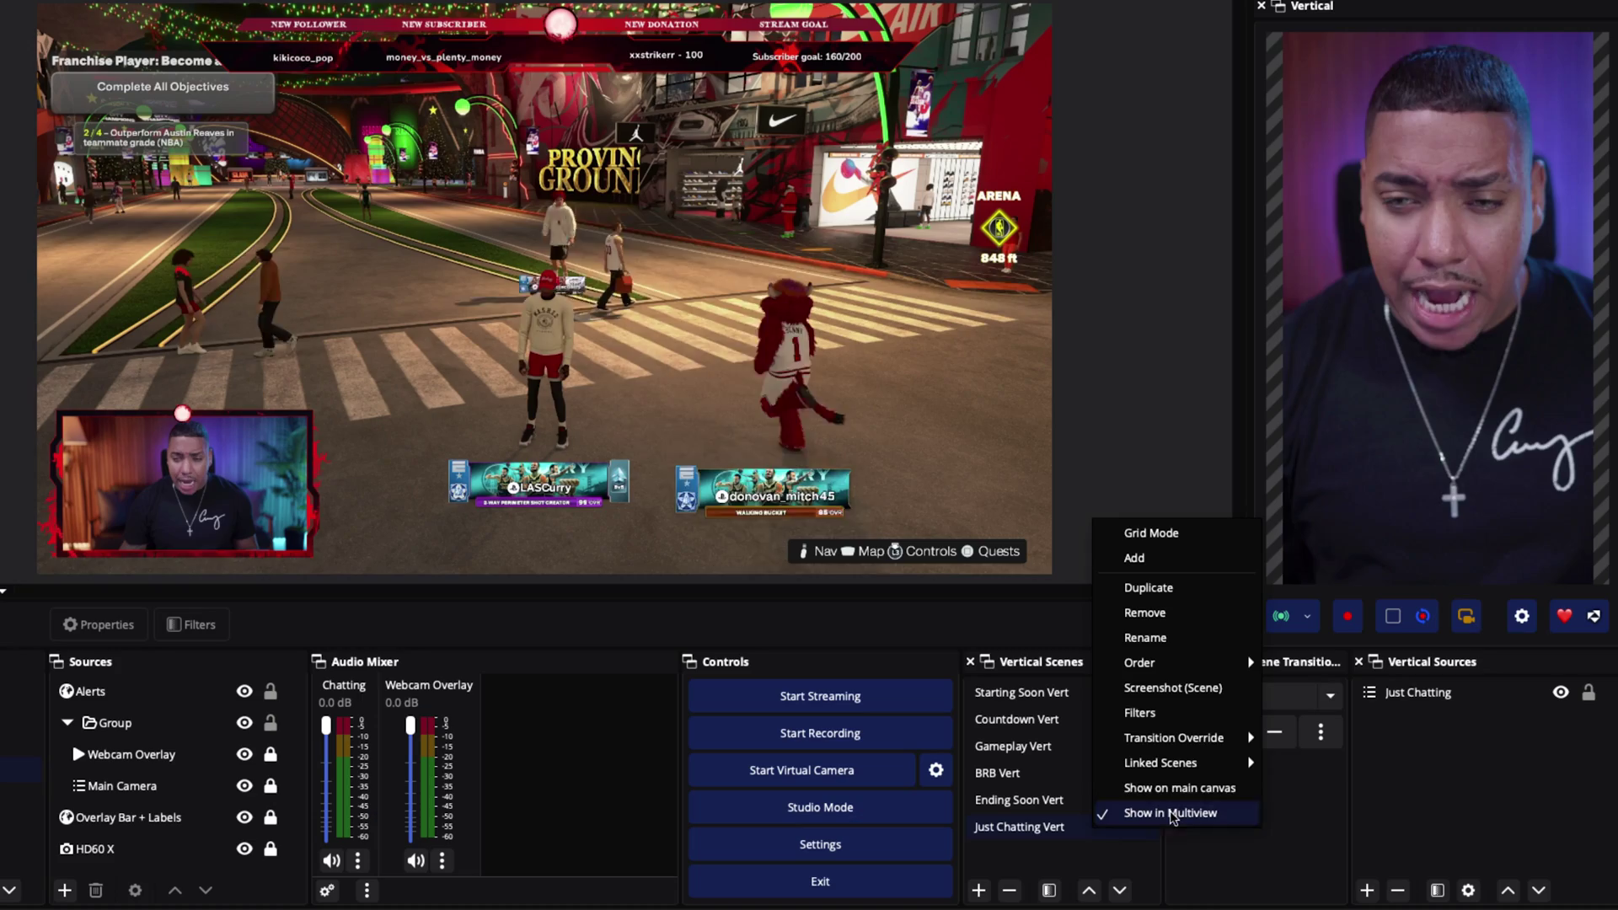
Link Just Chatting Vert to the main Just Chatting scene
mouse_move(1180, 763)
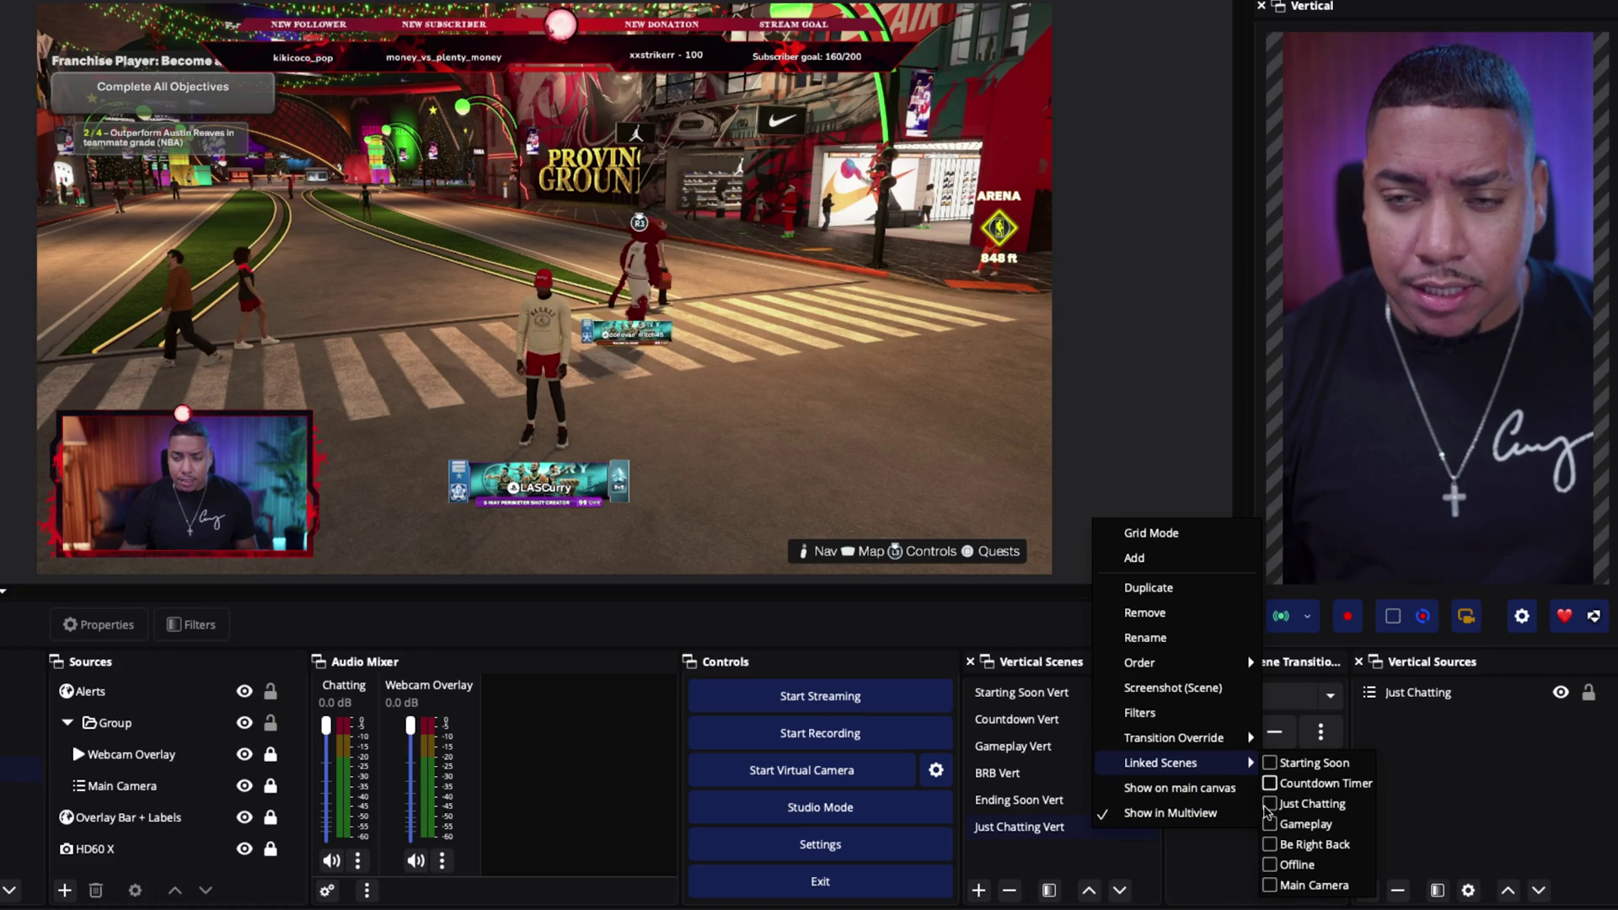
key(Escape)
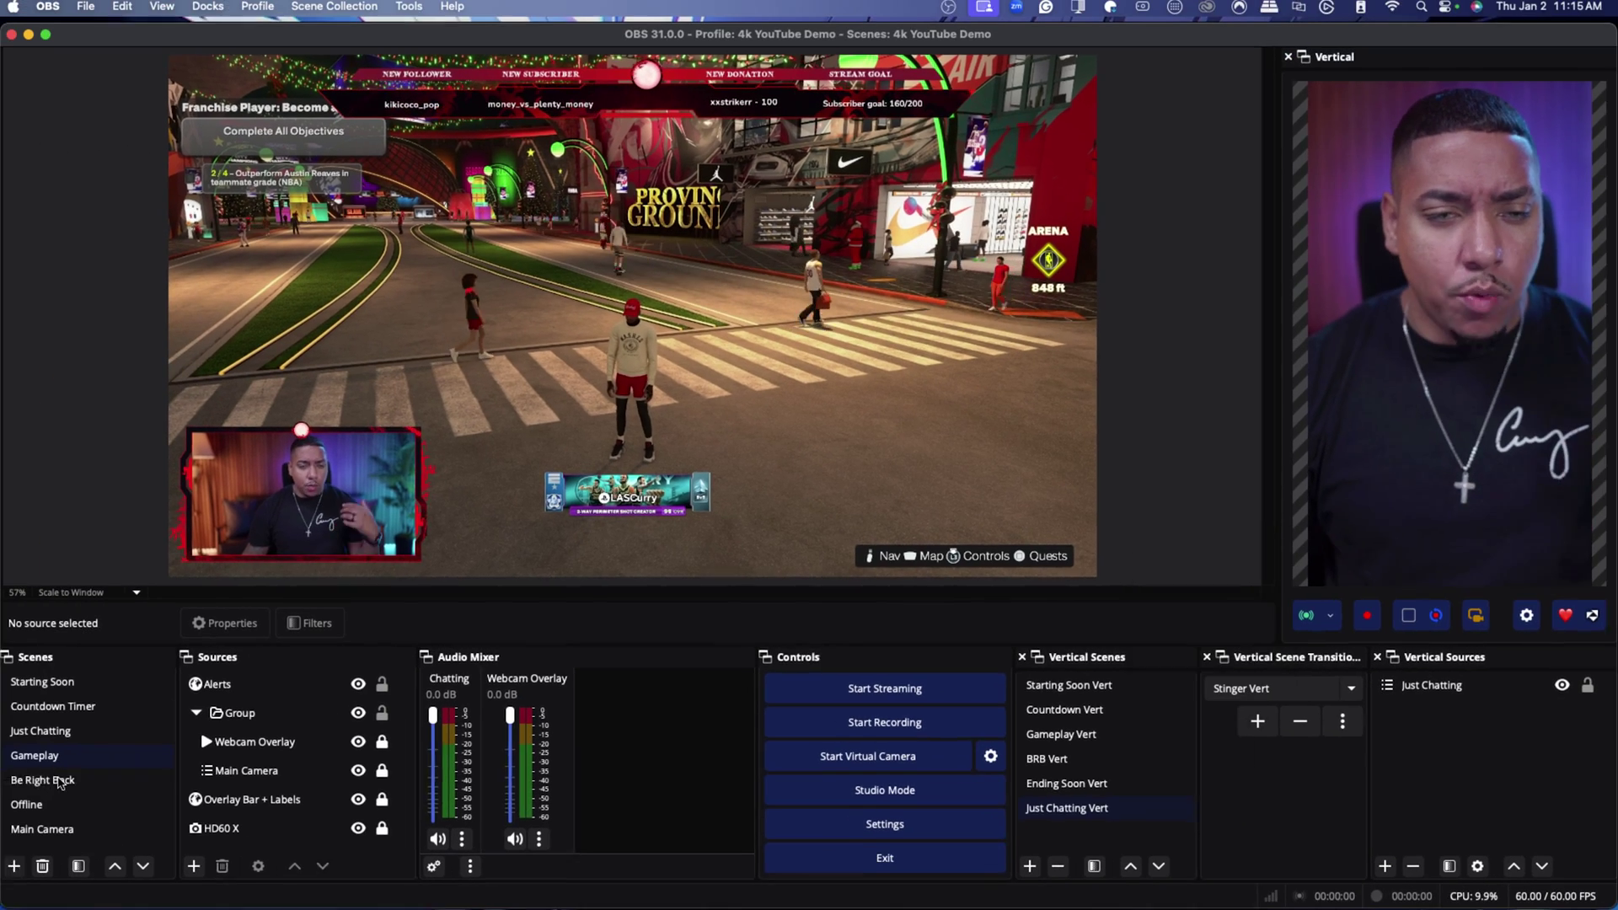
Test the main Be Right Back scene and link BRB Vert to it again
click(61, 779)
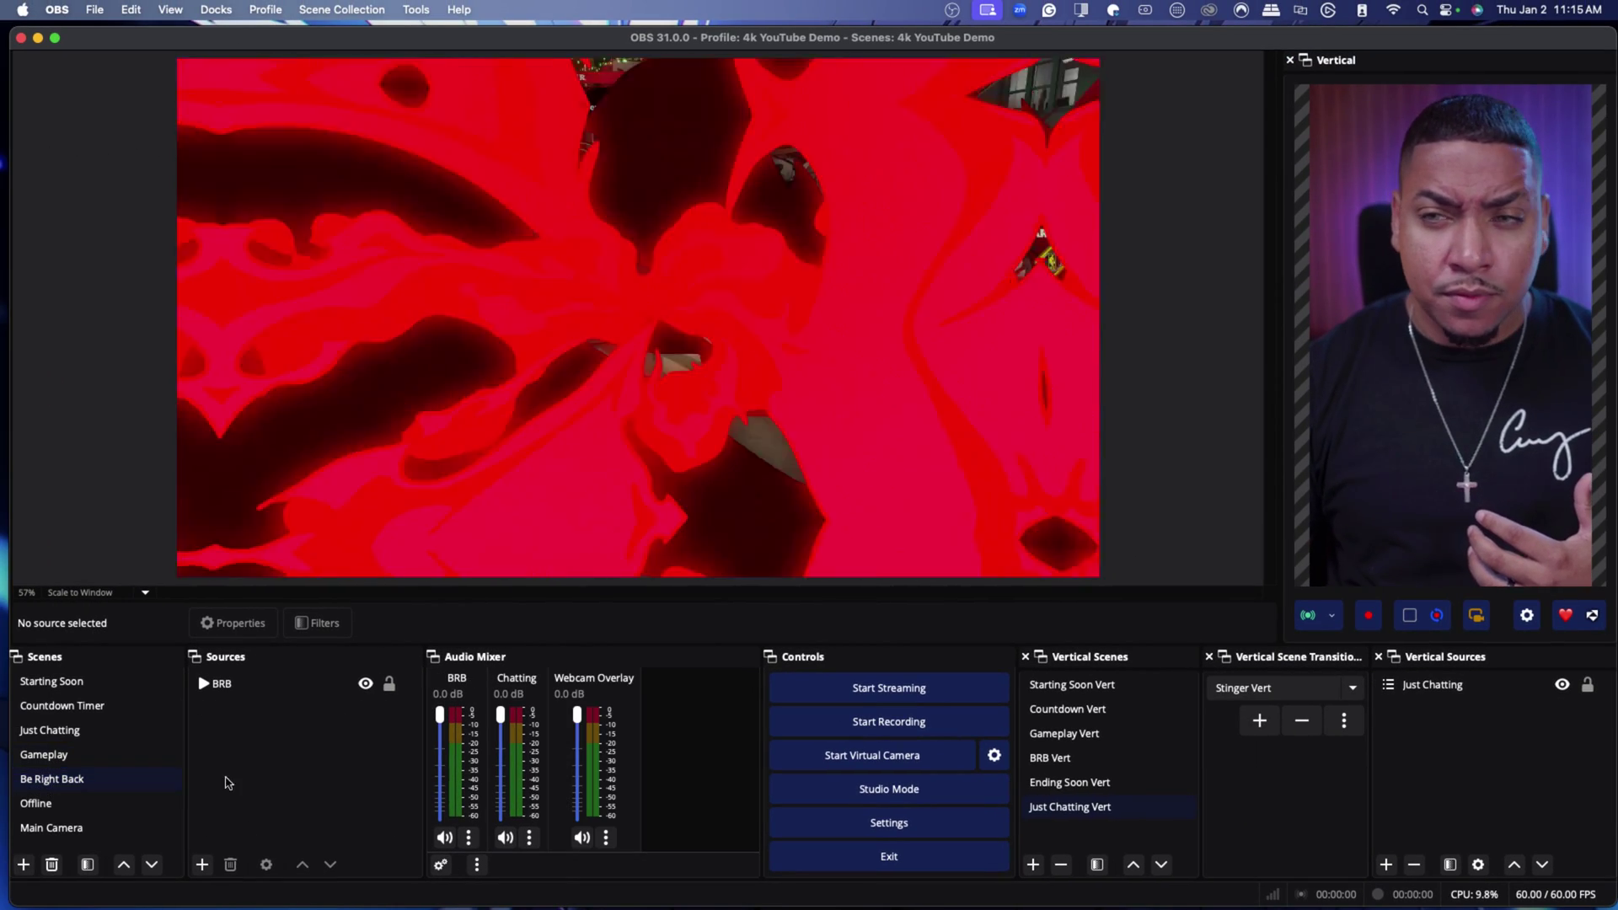
click(1089, 763)
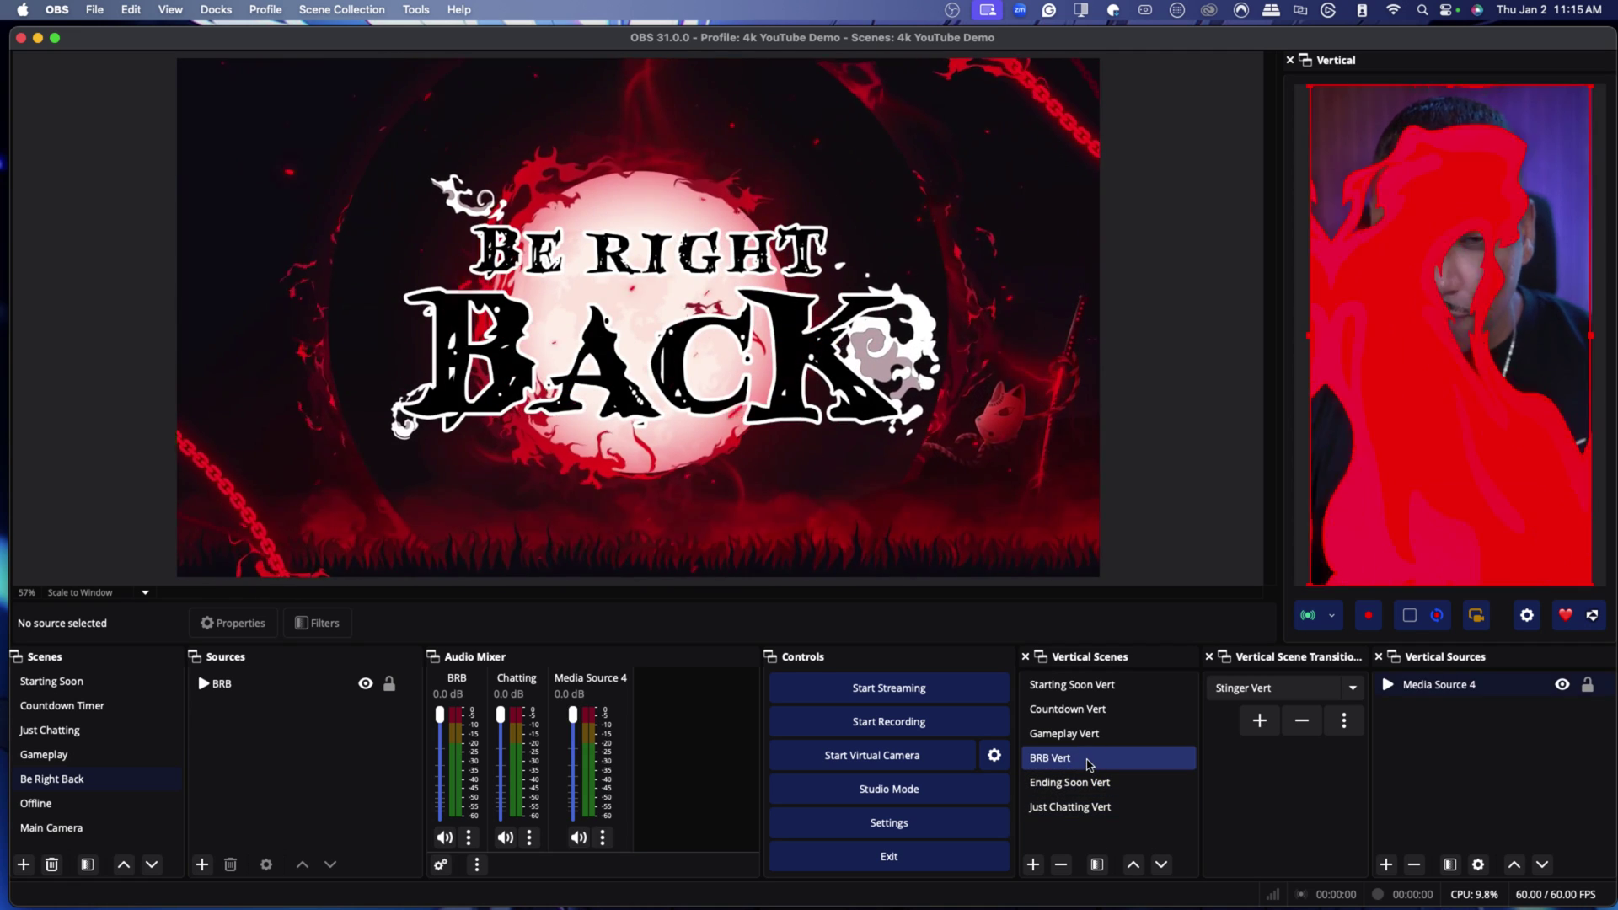
right_click(1089, 763)
mouse_move(1167, 705)
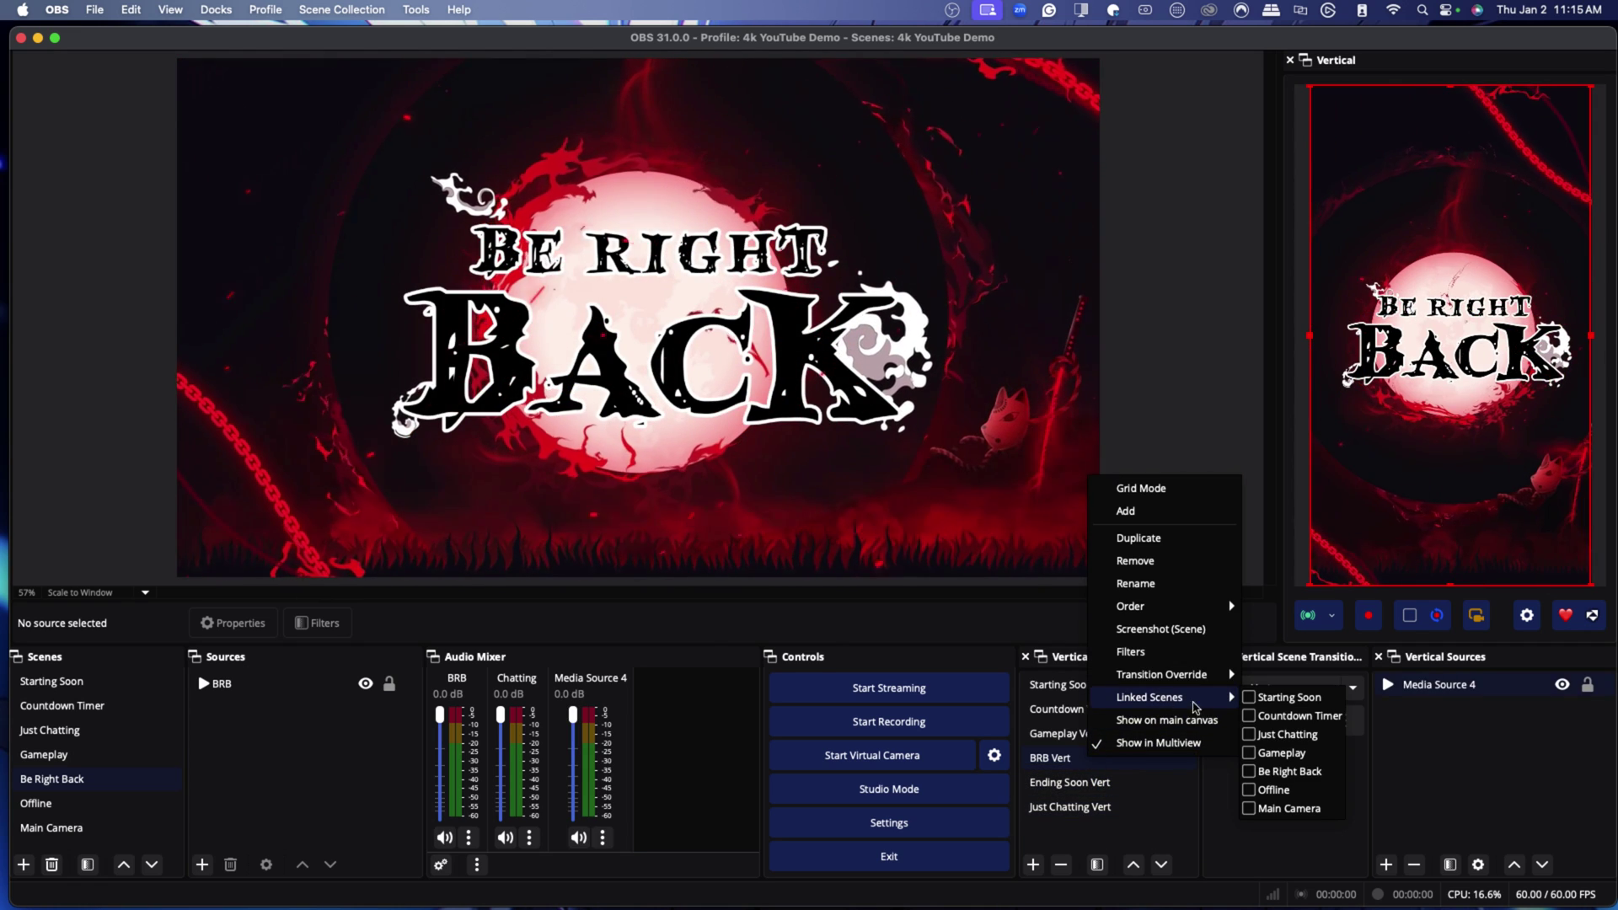
click(1248, 771)
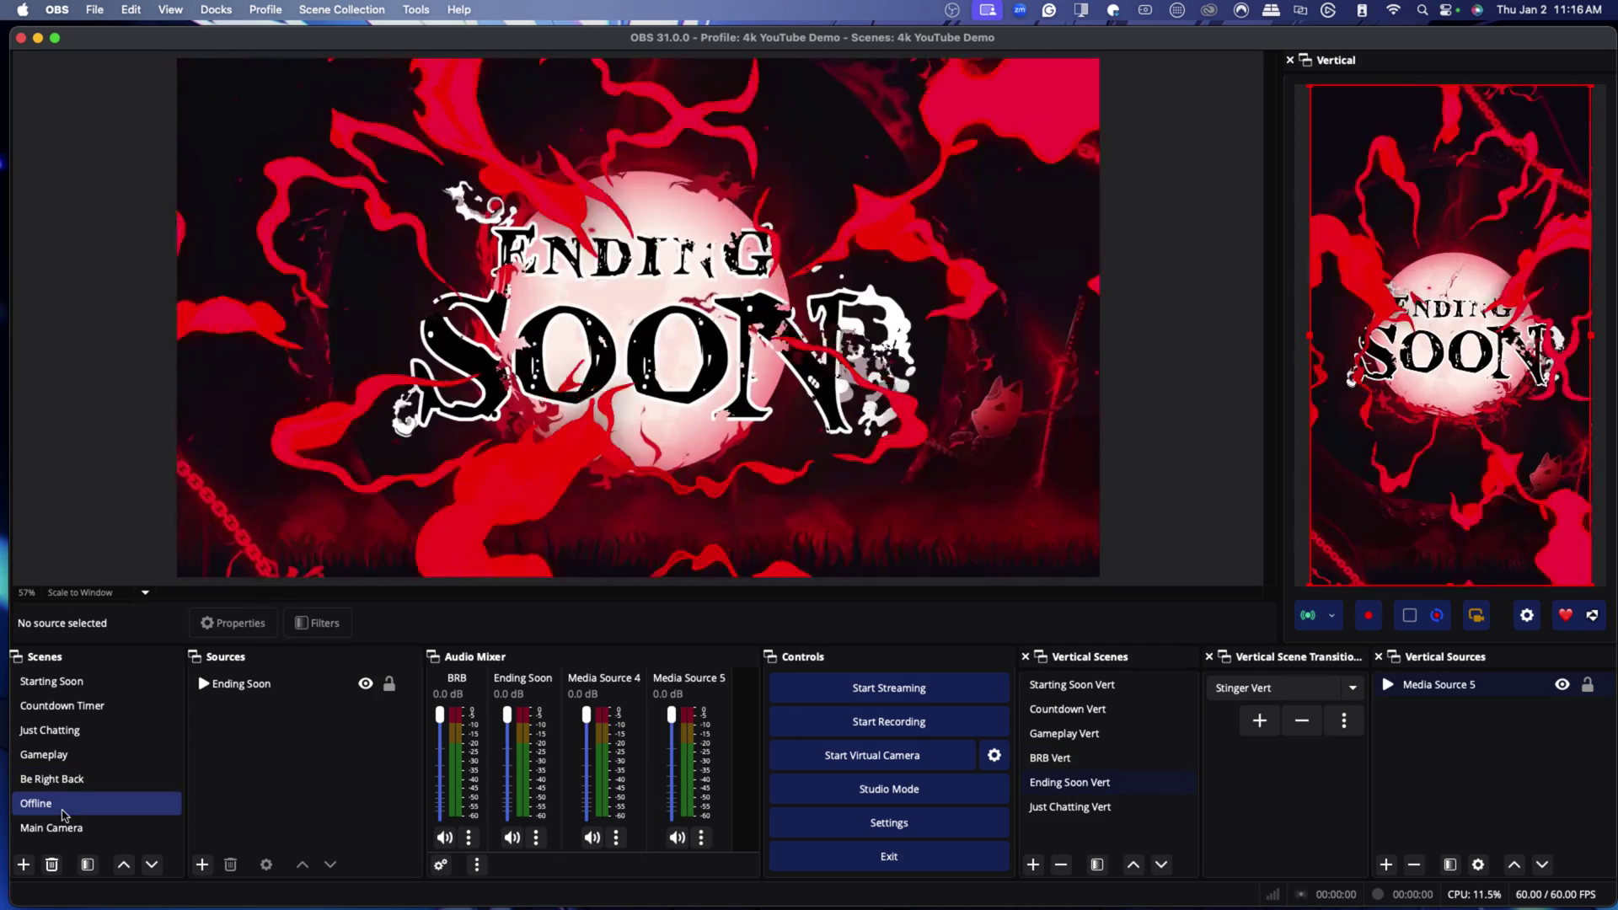
Test the remaining links by switching the main canvas to Offline, Gameplay and Countdown Timer
click(68, 755)
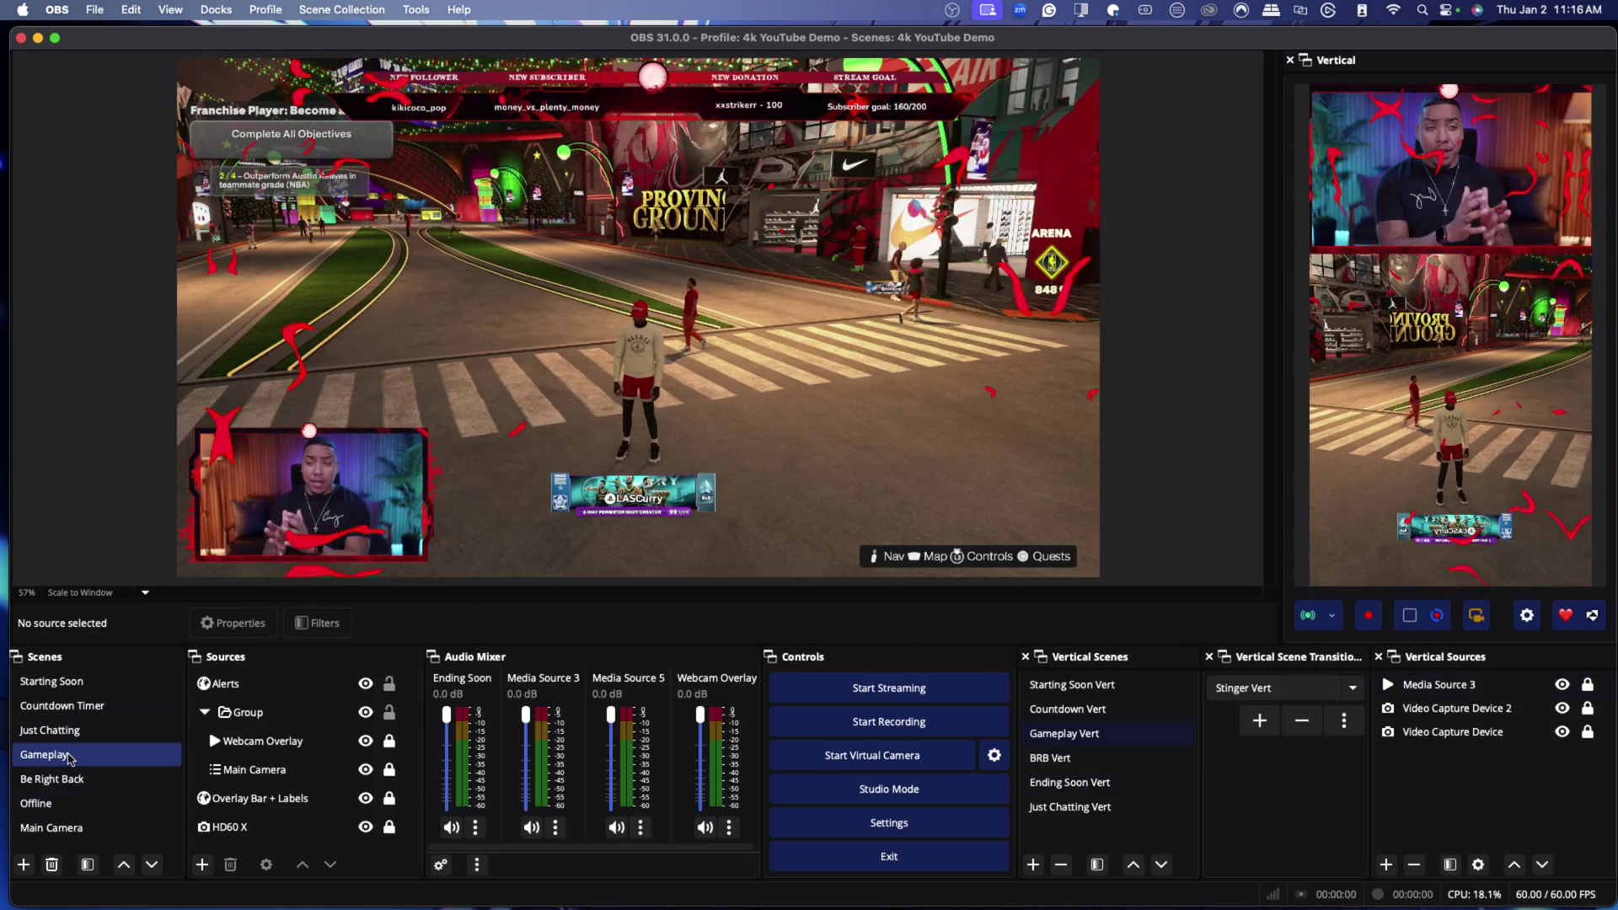
click(77, 710)
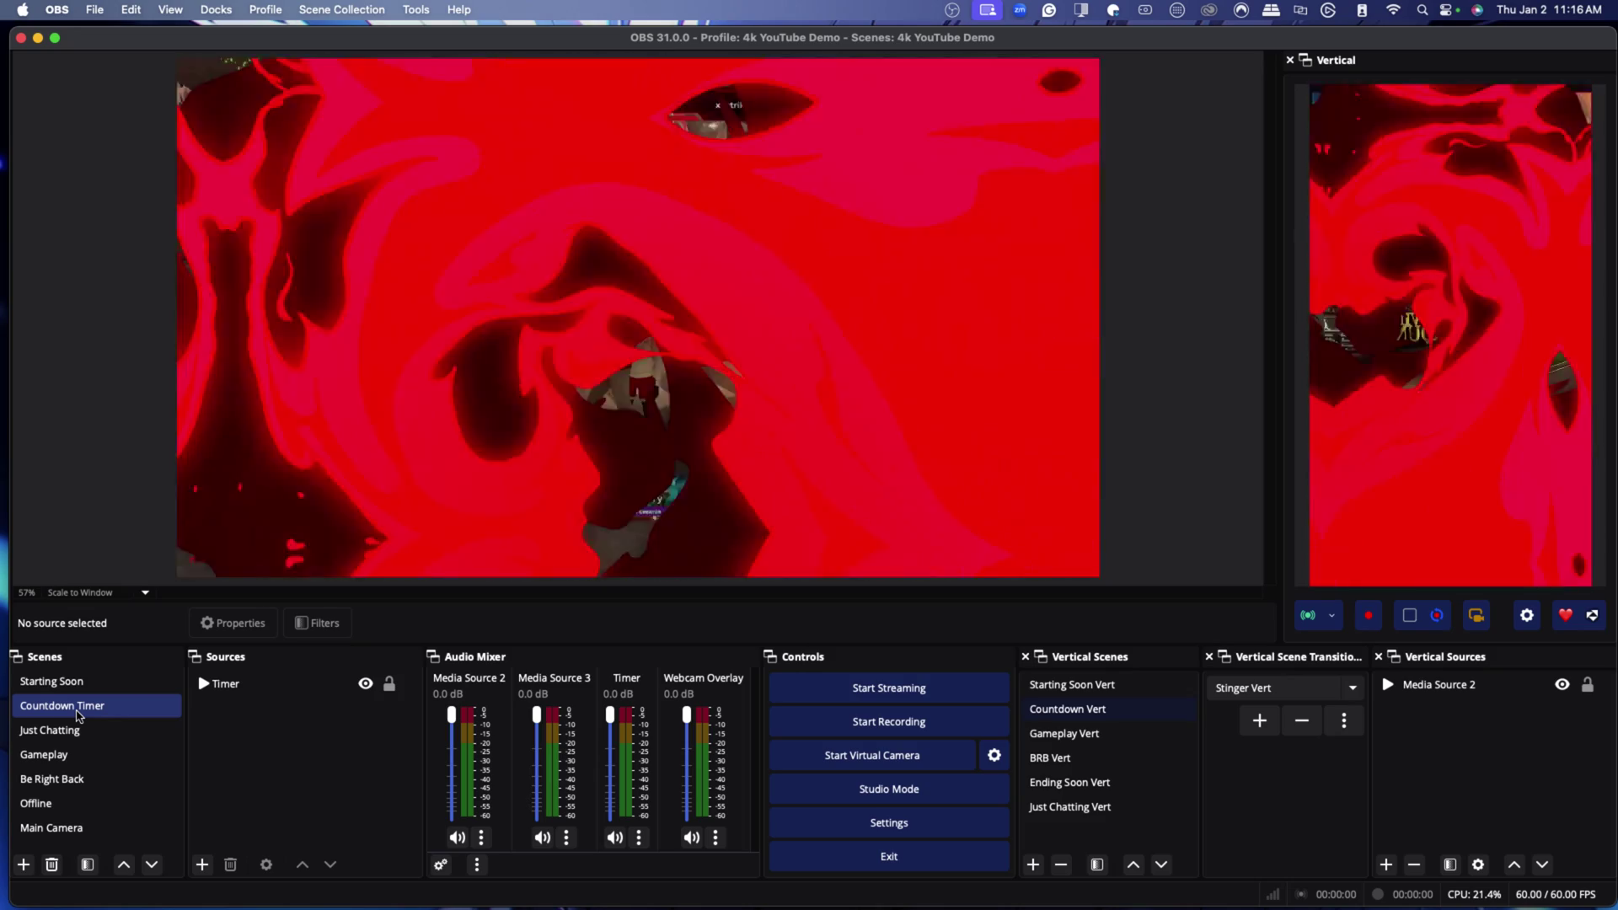